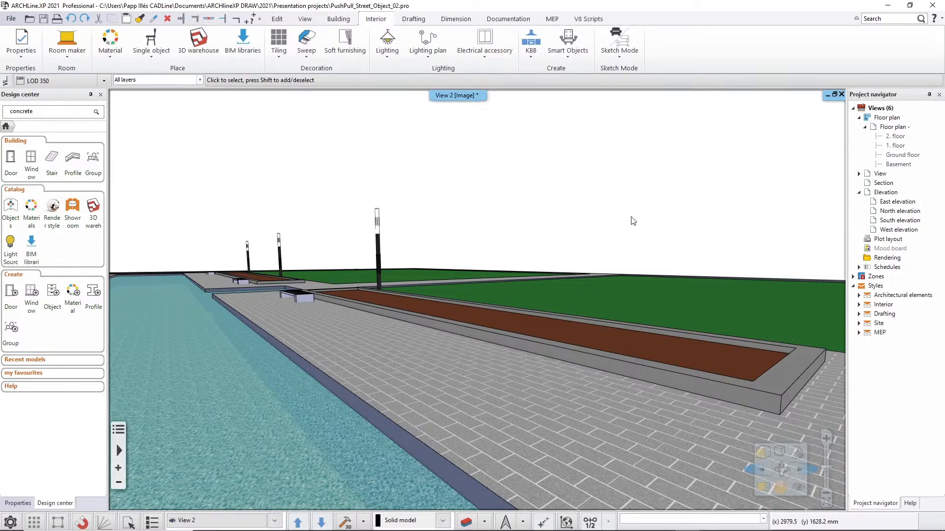
Create a 3D shape by block, 200 mm wide, 450 mm deep and 400 mm high, and place it on the paving beside the planter.
{"action": "left_click", "coordinate": [413, 19]}
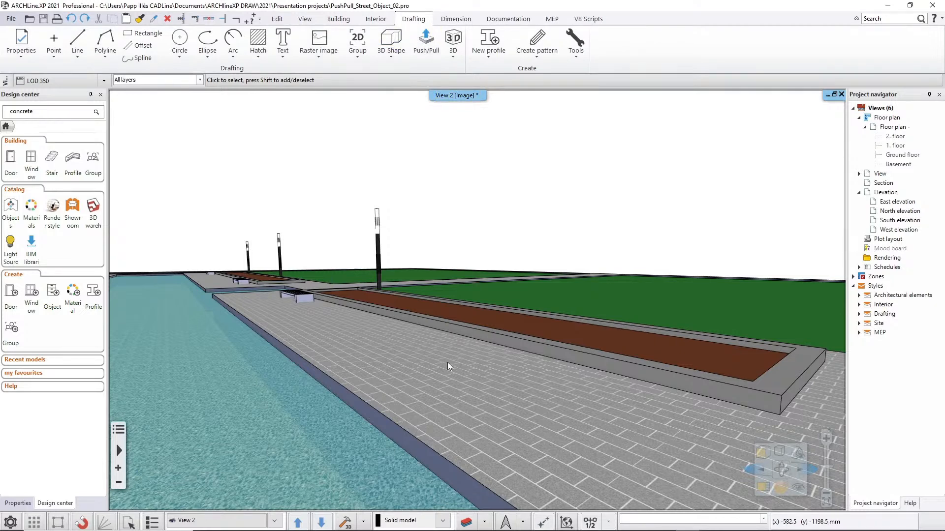
{"action": "scroll", "coordinate": [476, 406], "scroll_direction": "up", "scroll_amount": 2}
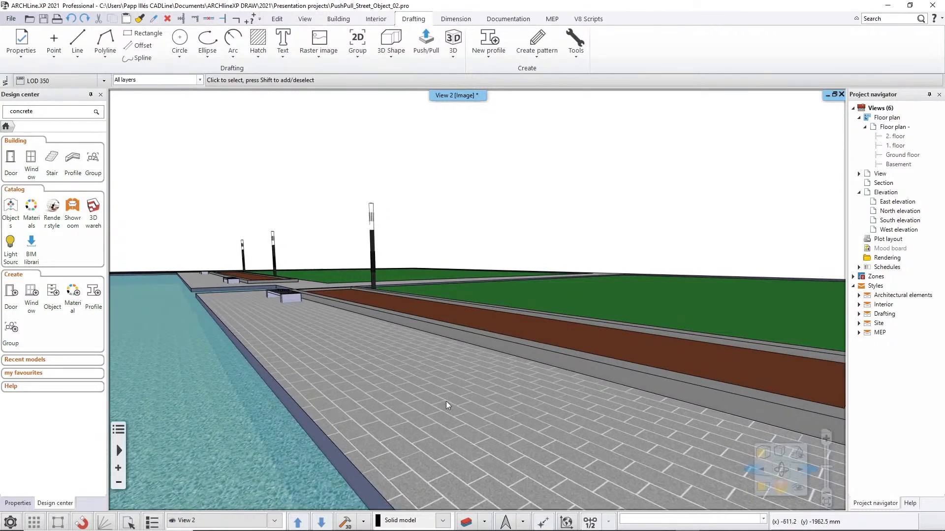
{"action": "scroll", "coordinate": [448, 404], "scroll_direction": "up", "scroll_amount": 1}
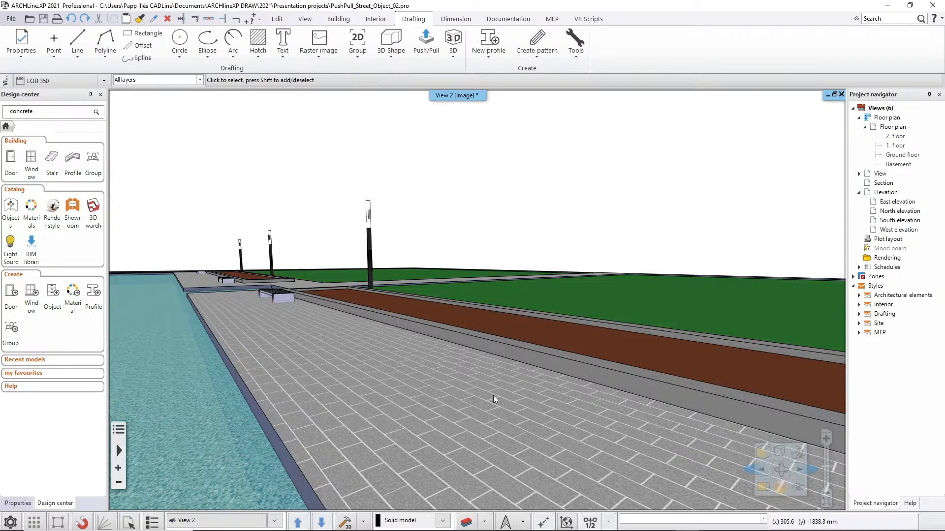
{"action": "middle_click_drag", "start_coordinate": [512, 426], "coordinate": [532, 425]}
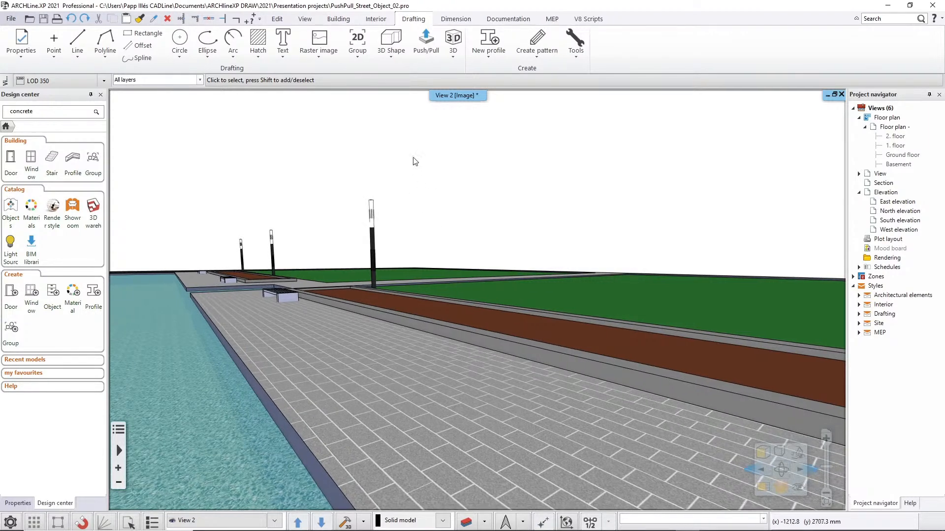
{"action": "left_click", "coordinate": [391, 47]}
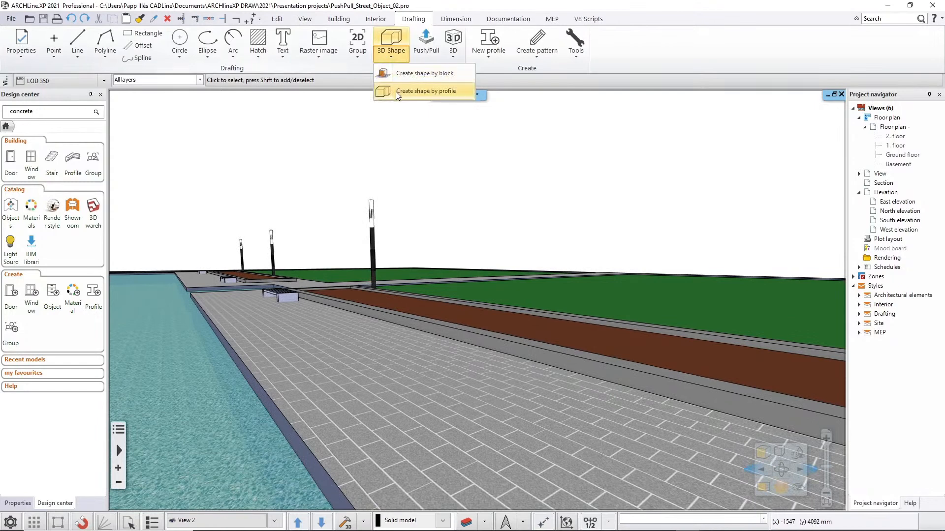
{"action": "left_click", "coordinate": [450, 74]}
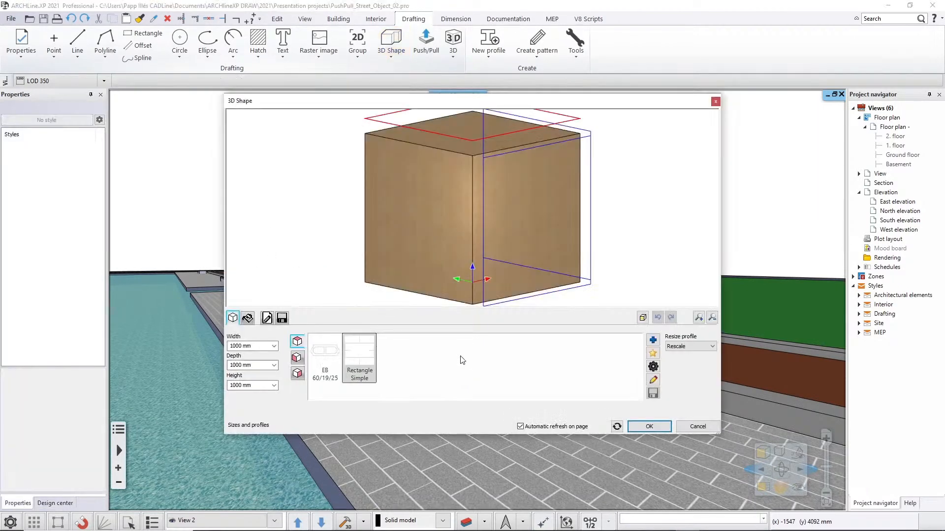
{"action": "left_click", "coordinate": [252, 348]}
{"action": "type", "text": "200"}
{"action": "left_click", "coordinate": [251, 364]}
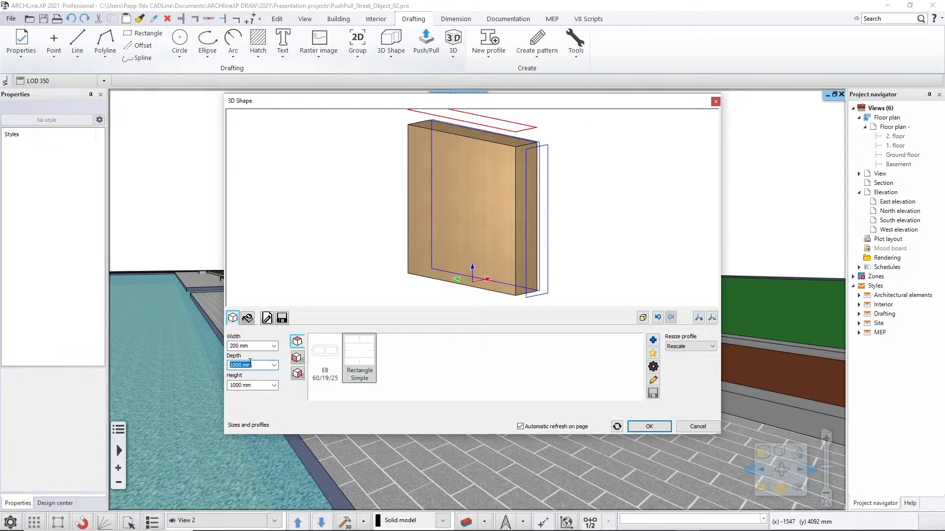
{"action": "type", "text": "450"}
{"action": "left_click", "coordinate": [253, 385]}
{"action": "type", "text": "400"}
{"action": "left_click", "coordinate": [257, 368]}
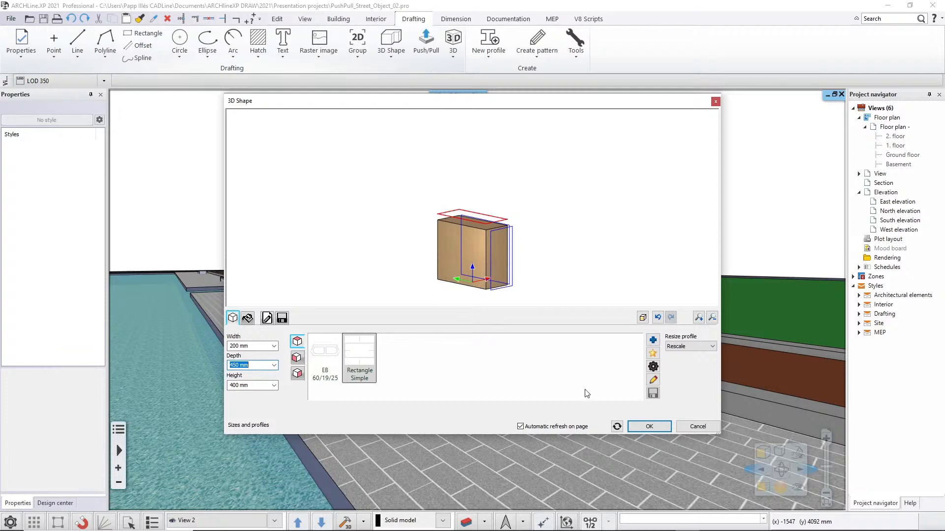
{"action": "left_click", "coordinate": [638, 427]}
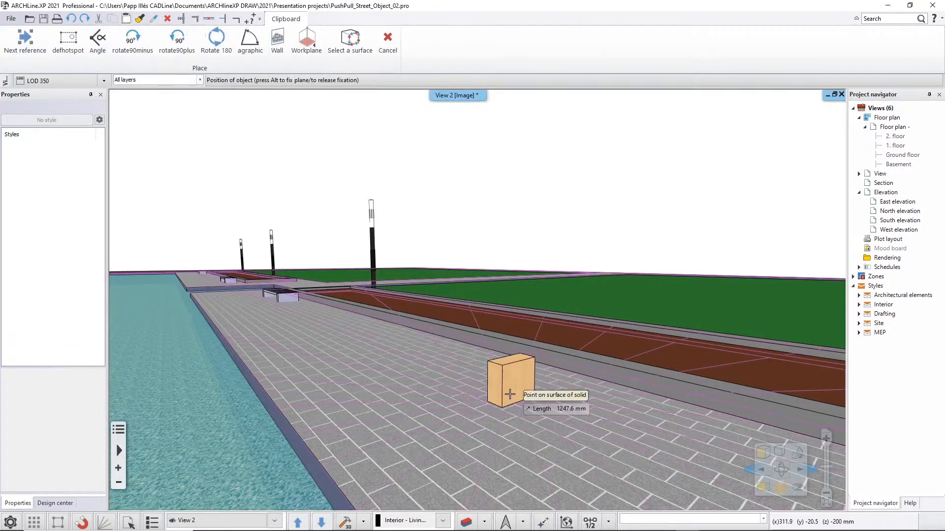
{"action": "key", "text": "Escape"}
Search the design center for concrete and apply the first Concrete2 material to the block, replacing the material on this object only.
{"action": "scroll", "coordinate": [529, 412], "scroll_direction": "up", "scroll_amount": 4}
{"action": "middle_click_drag", "start_coordinate": [530, 413], "coordinate": [542, 435]}
{"action": "middle_click_drag", "start_coordinate": [485, 357], "coordinate": [491, 327]}
{"action": "scroll", "coordinate": [491, 326], "scroll_direction": "up", "scroll_amount": 2}
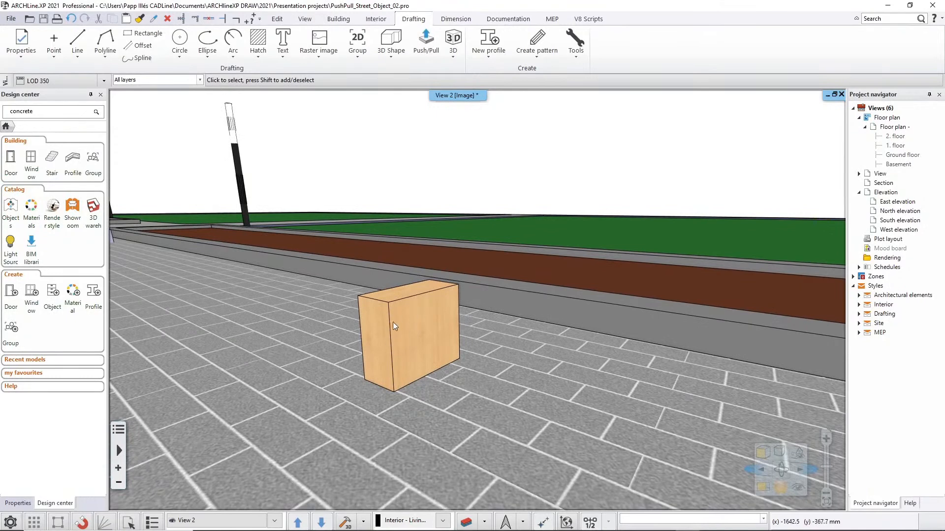
{"action": "left_click", "coordinate": [48, 114]}
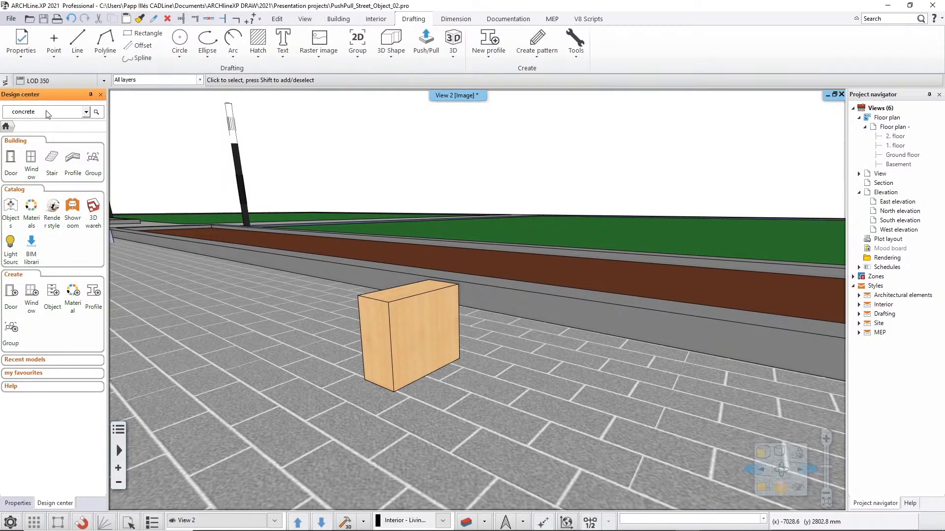
{"action": "key", "text": "Return"}
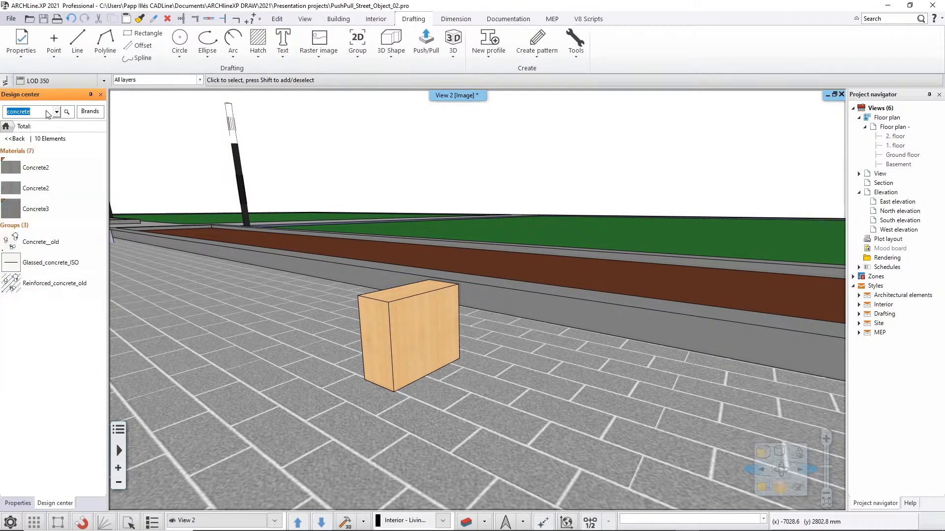
{"action": "mouse_move", "coordinate": [15, 173]}
{"action": "left_mouse_down"}
{"action": "mouse_move", "coordinate": [405, 317]}
{"action": "mouse_move", "coordinate": [404, 329]}
{"action": "left_mouse_up"}
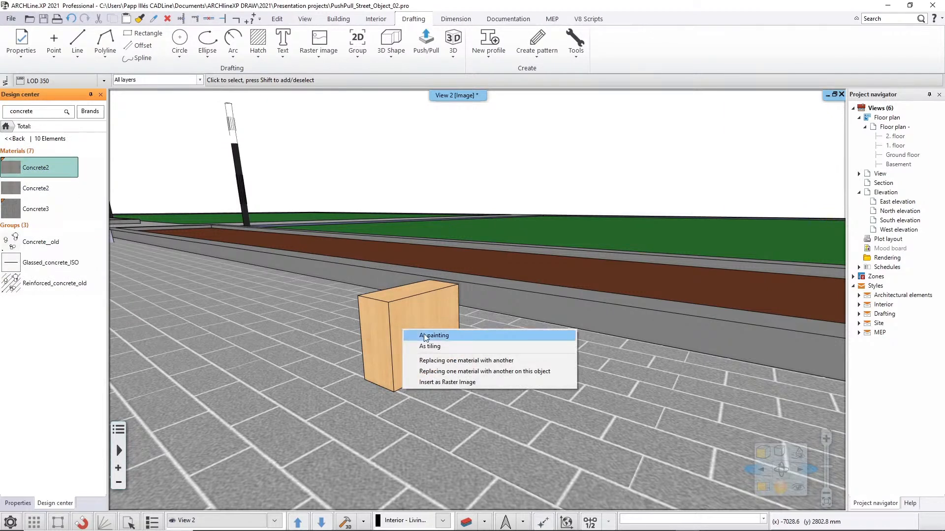
{"action": "left_click", "coordinate": [426, 371]}
Start a polyline on the block's narrow end face with a slanted segment from the bottom edge to about 267 mm up the left edge.
{"action": "scroll", "coordinate": [401, 339], "scroll_direction": "up", "scroll_amount": 3}
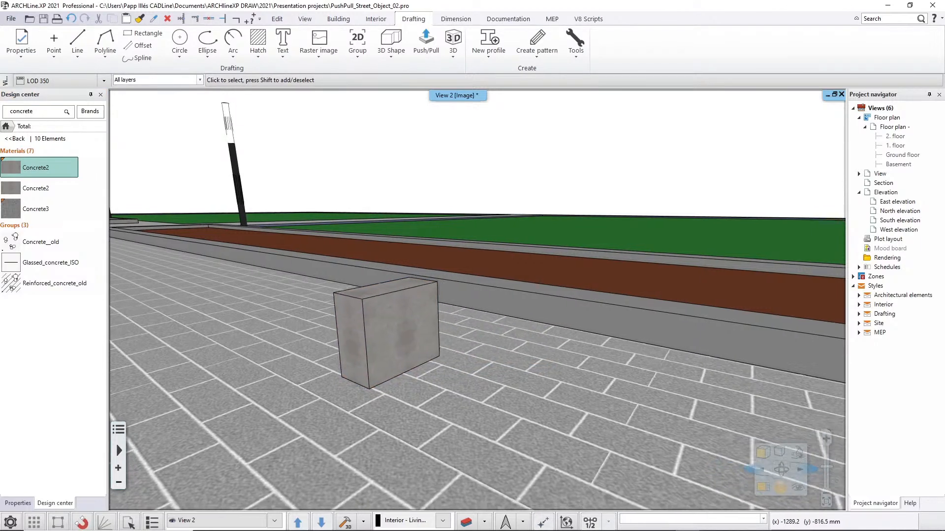
{"action": "middle_click_drag", "start_coordinate": [393, 350], "coordinate": [513, 390]}
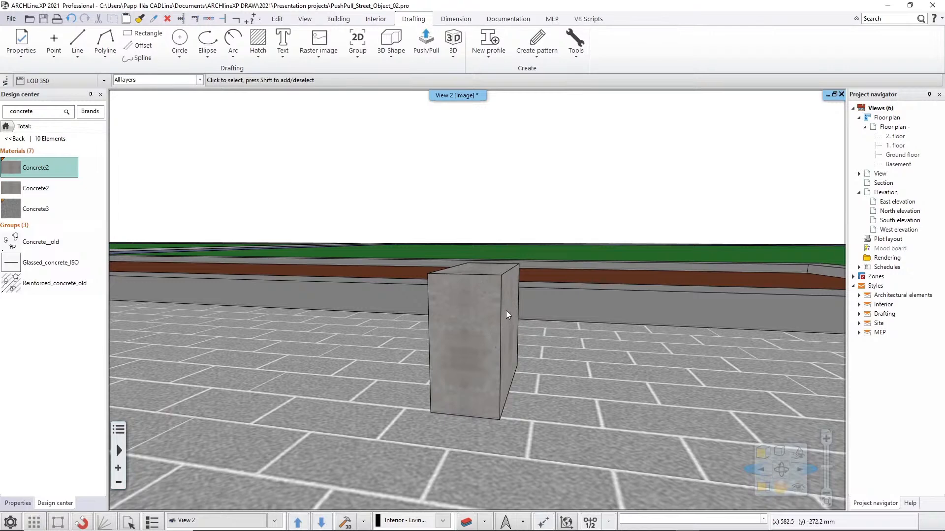
{"action": "middle_click_drag", "start_coordinate": [487, 332], "coordinate": [556, 338]}
{"action": "middle_click_drag", "start_coordinate": [450, 335], "coordinate": [417, 341]}
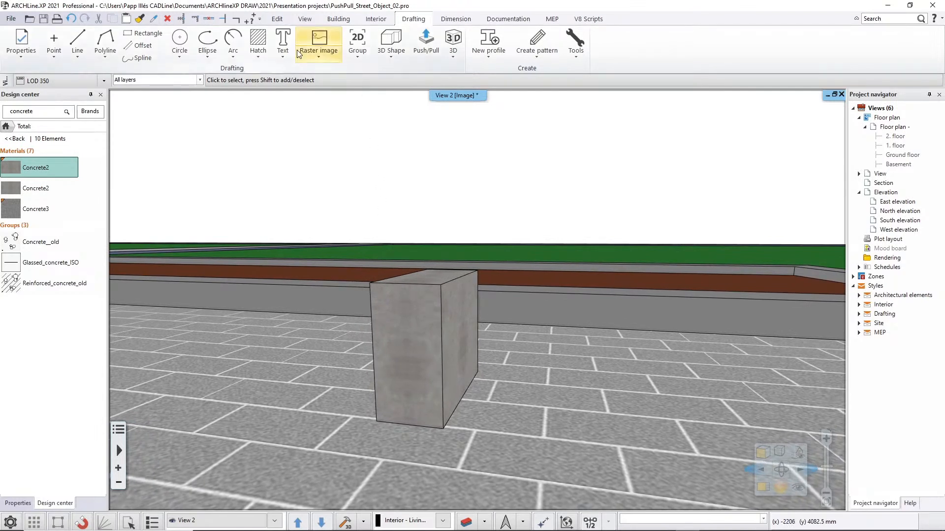
{"action": "left_click", "coordinate": [106, 44]}
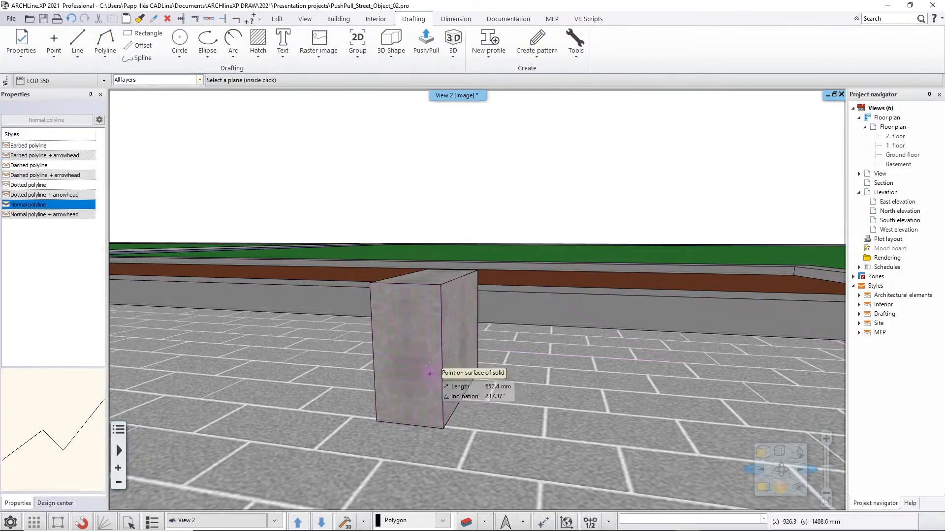
{"action": "left_click", "coordinate": [429, 374]}
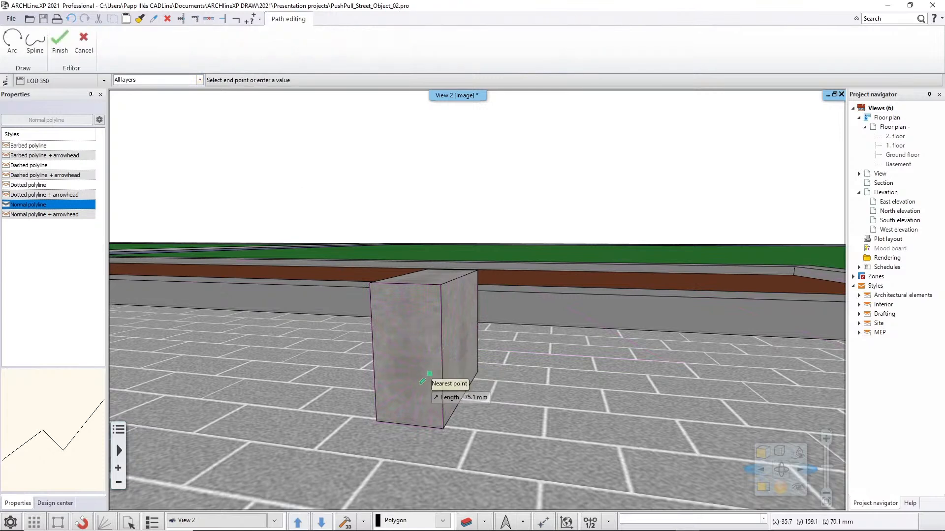
{"action": "scroll", "coordinate": [416, 408], "scroll_direction": "up", "scroll_amount": 3}
{"action": "scroll", "coordinate": [415, 408], "scroll_direction": "down", "scroll_amount": 4}
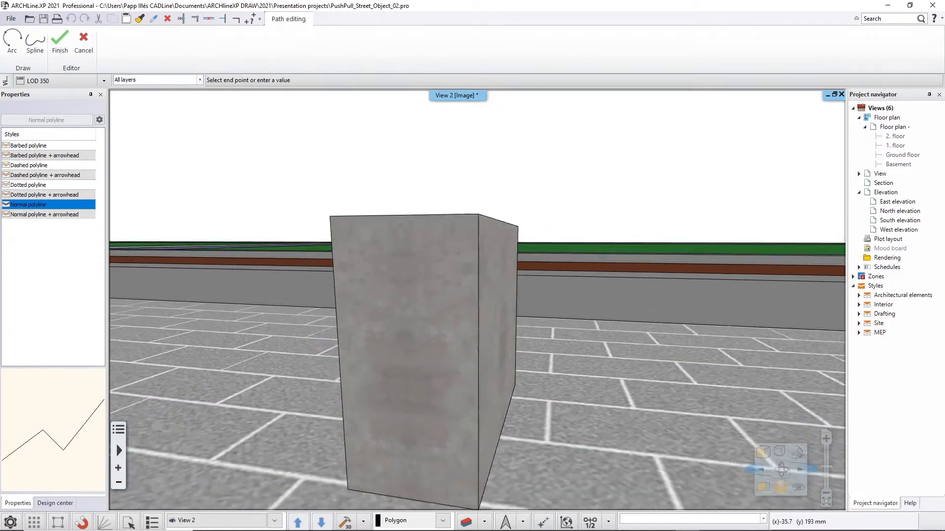
{"action": "left_click", "coordinate": [409, 446]}
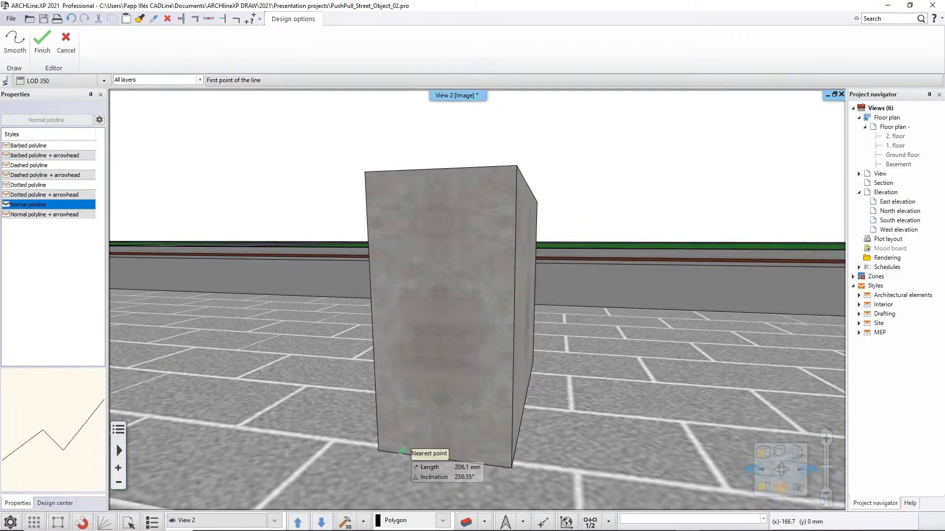
{"action": "left_click", "coordinate": [399, 453]}
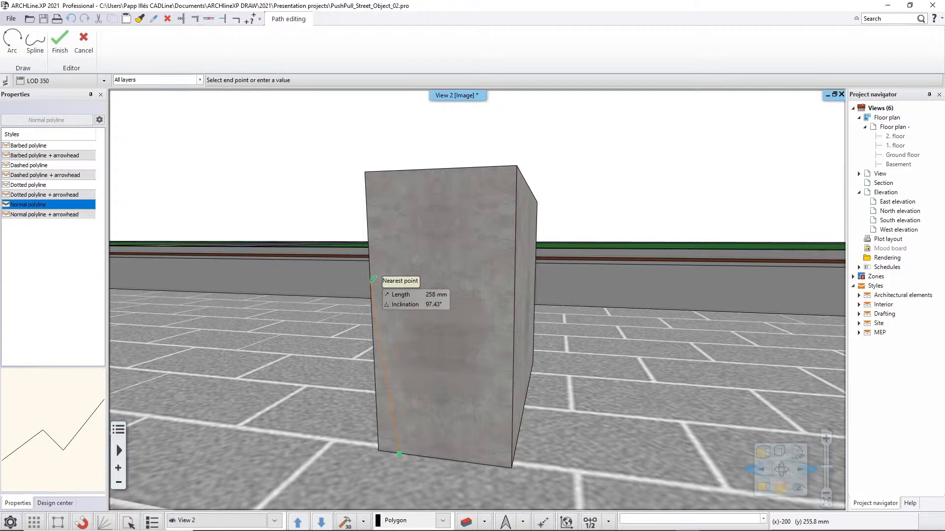
{"action": "left_click", "coordinate": [370, 273]}
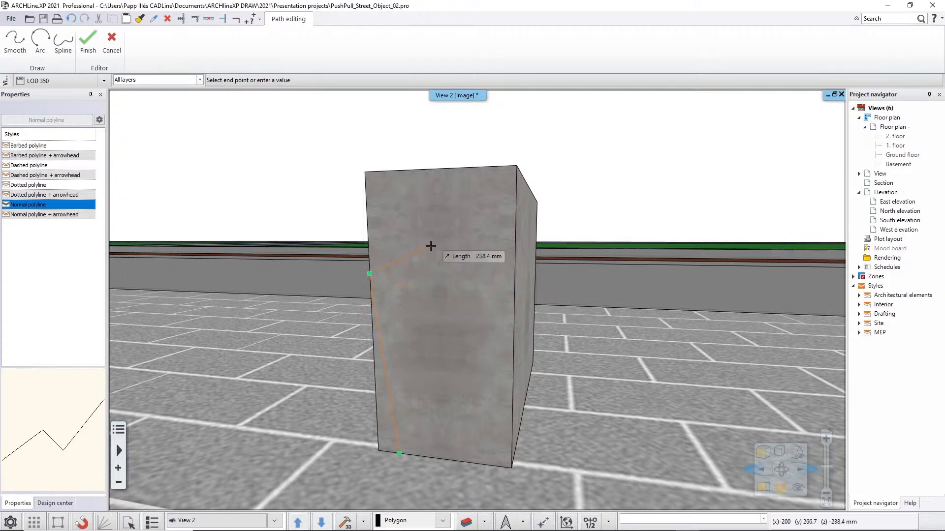
Continue the polyline with an outward-bulging arc to the face's top edge, about 50 mm from the right corner, and a straight segment to that corner.
{"action": "left_click", "coordinate": [16, 40]}
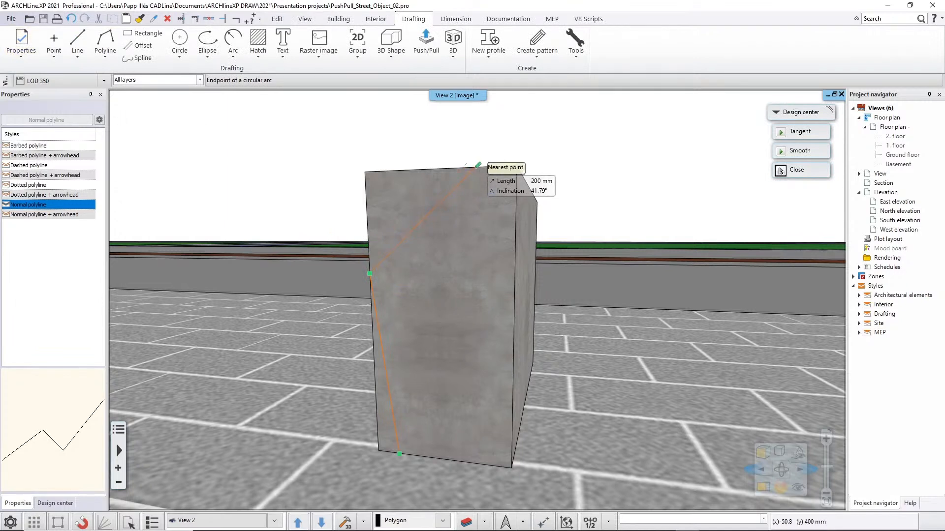
{"action": "left_click", "coordinate": [477, 166]}
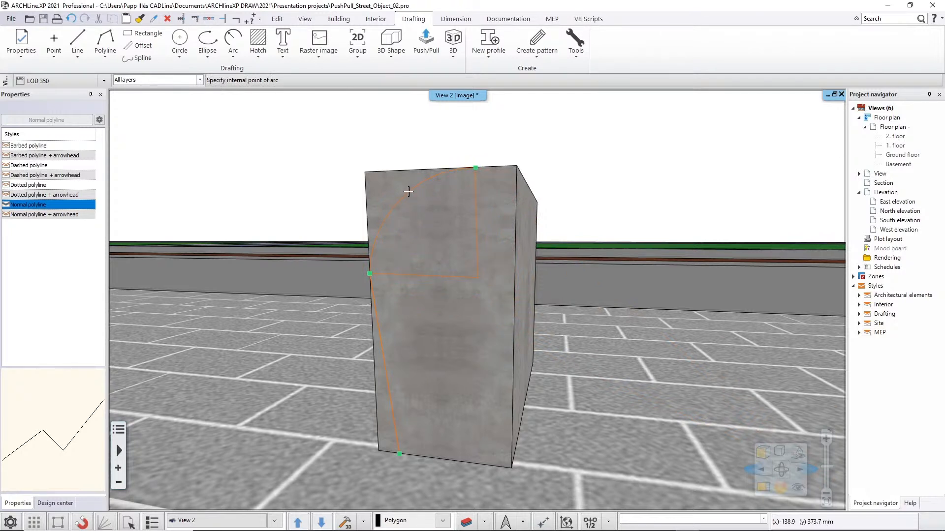
{"action": "left_click", "coordinate": [408, 191]}
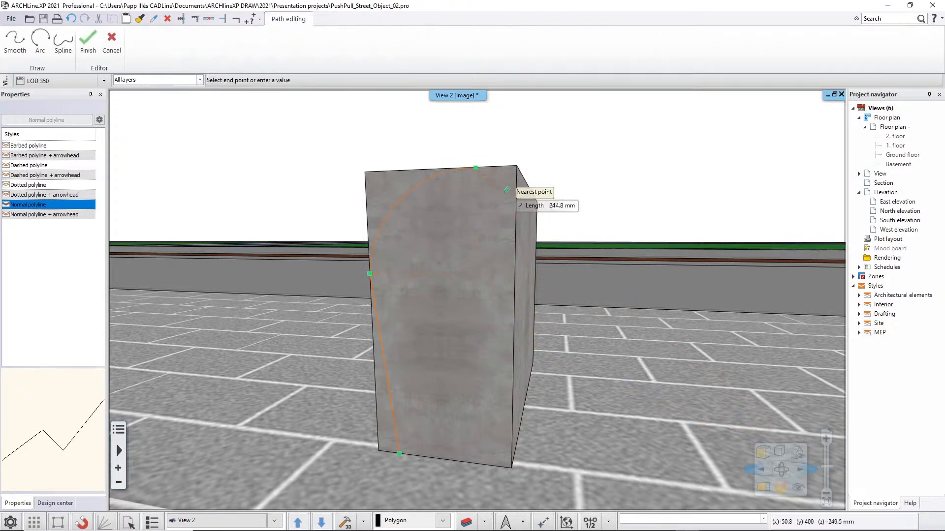
{"action": "left_click", "coordinate": [516, 165]}
Add a 60 mm segment down the face's right edge and a horizontal segment inward, ending directly below the outer arc's endpoint.
{"action": "middle_click_drag", "start_coordinate": [517, 200], "coordinate": [500, 229]}
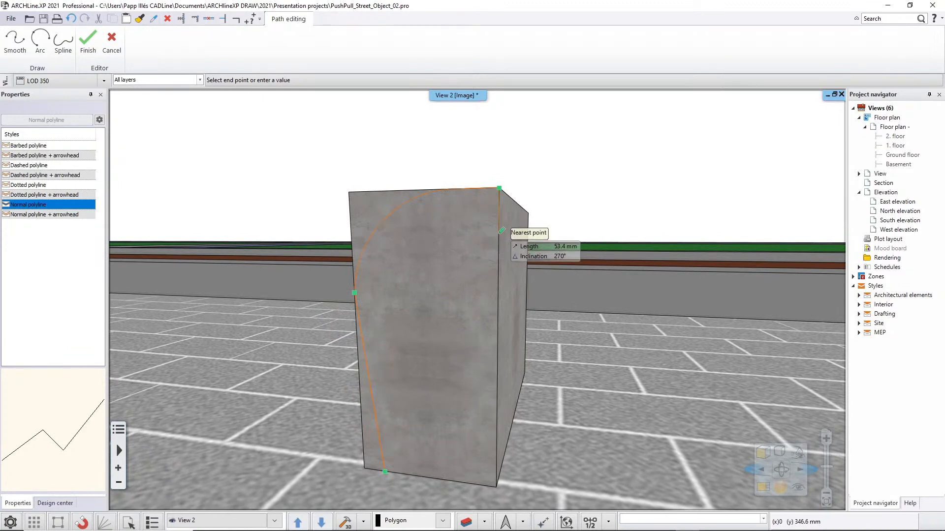
{"action": "type", "text": "60"}
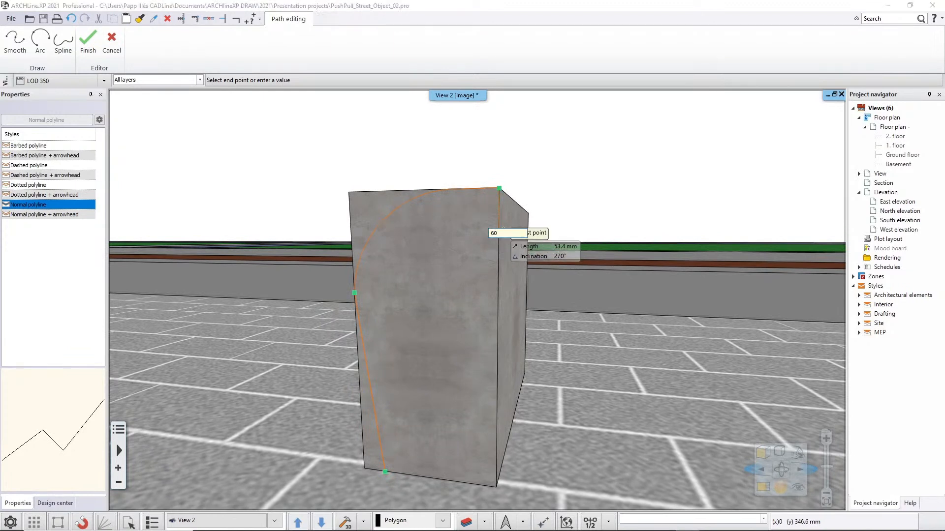
{"action": "key", "text": "Return"}
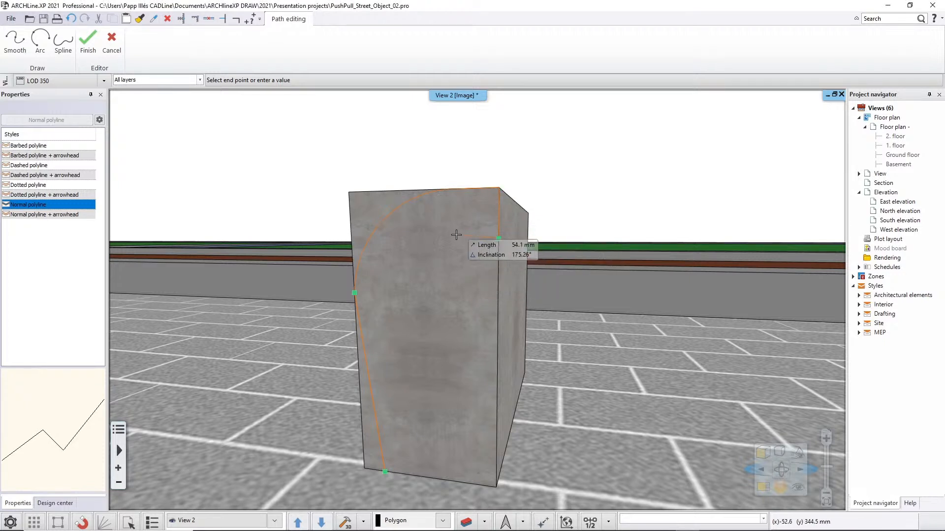
{"action": "middle_click_drag", "start_coordinate": [459, 237], "coordinate": [474, 249]}
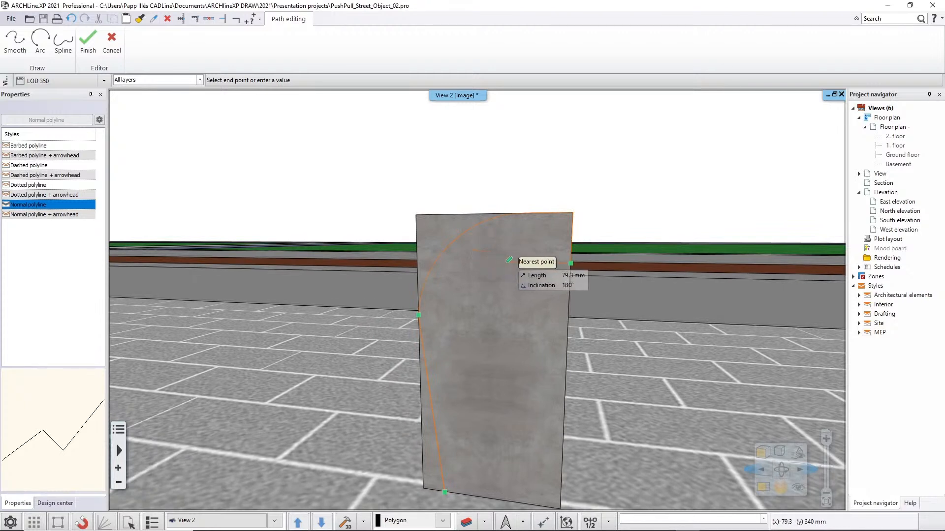
{"action": "left_click", "coordinate": [529, 215]}
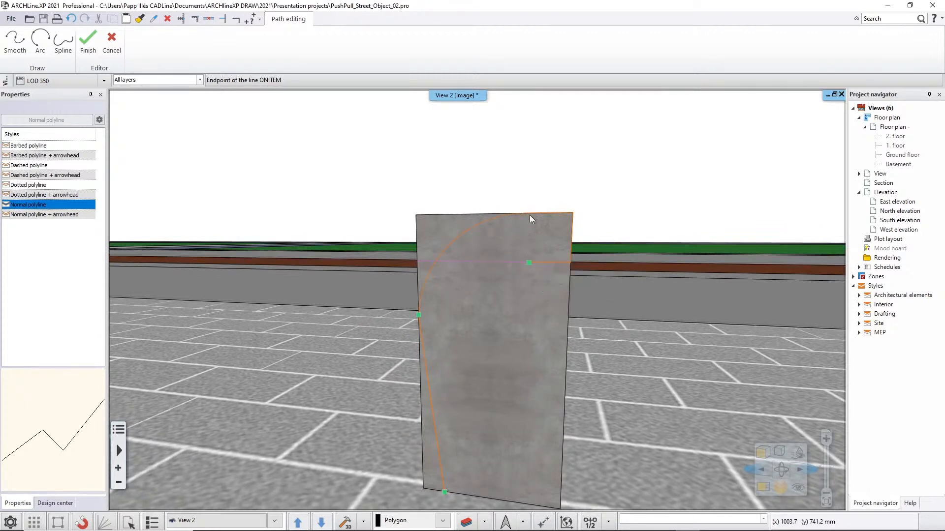
Draw the inner arc with a chord of about 110 mm at 225°, followed by a slanted segment down to the face's bottom edge.
{"action": "middle_click_drag", "start_coordinate": [519, 268], "coordinate": [412, 295]}
{"action": "middle_click_drag", "start_coordinate": [346, 314], "coordinate": [393, 295]}
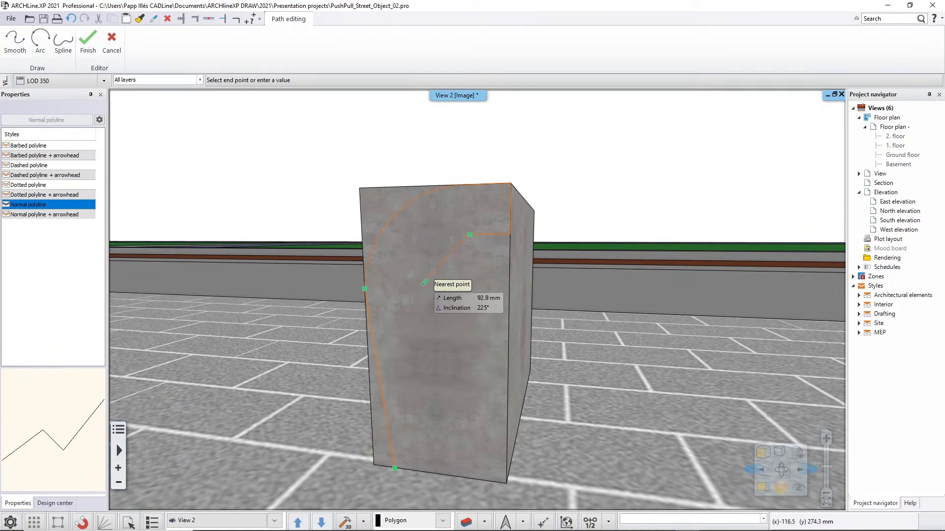
{"action": "left_click", "coordinate": [40, 44]}
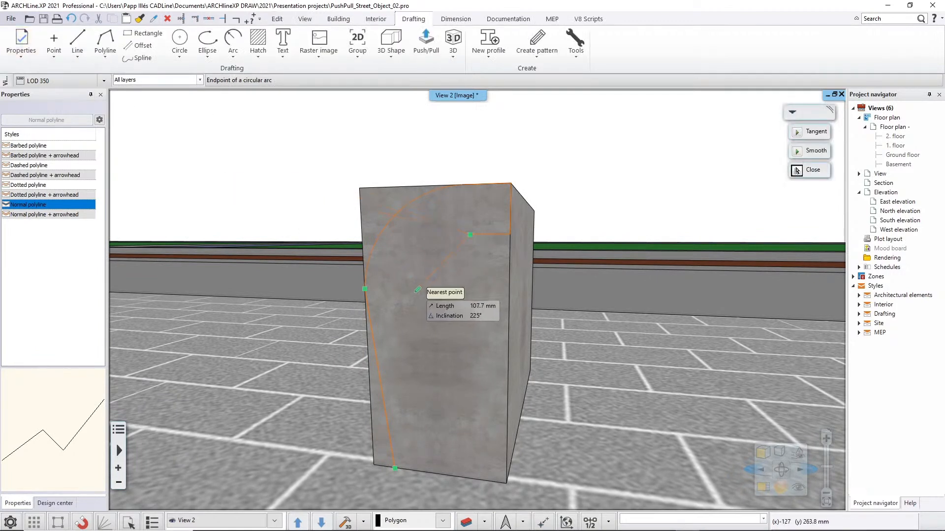
{"action": "left_click", "coordinate": [416, 292]}
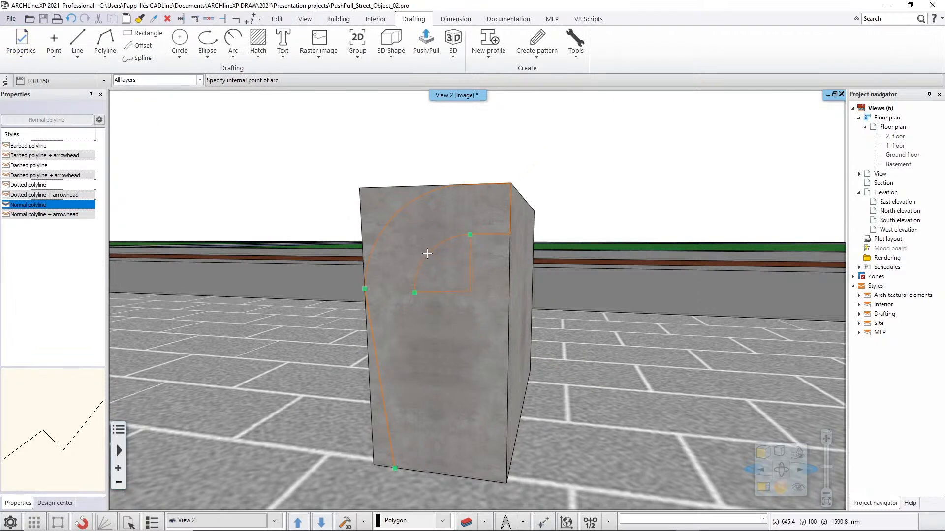
{"action": "left_click", "coordinate": [427, 254]}
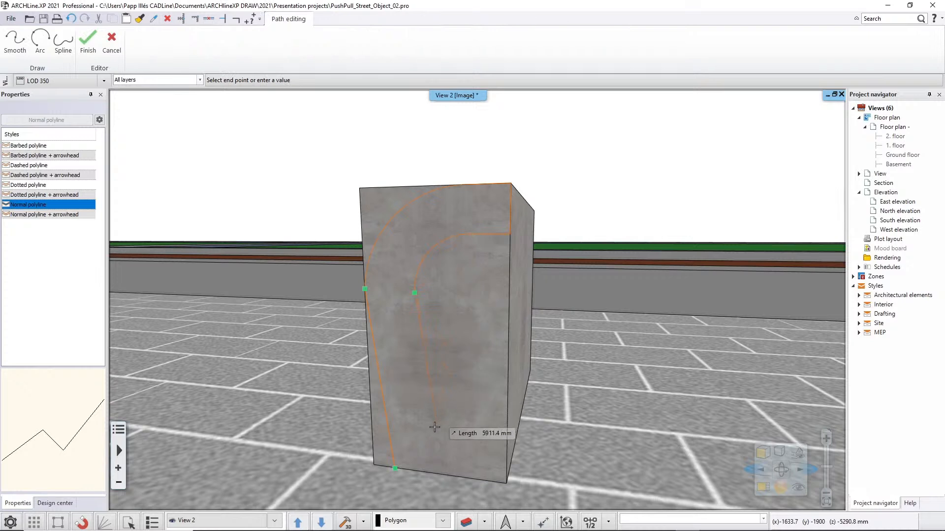
{"action": "left_click", "coordinate": [437, 473]}
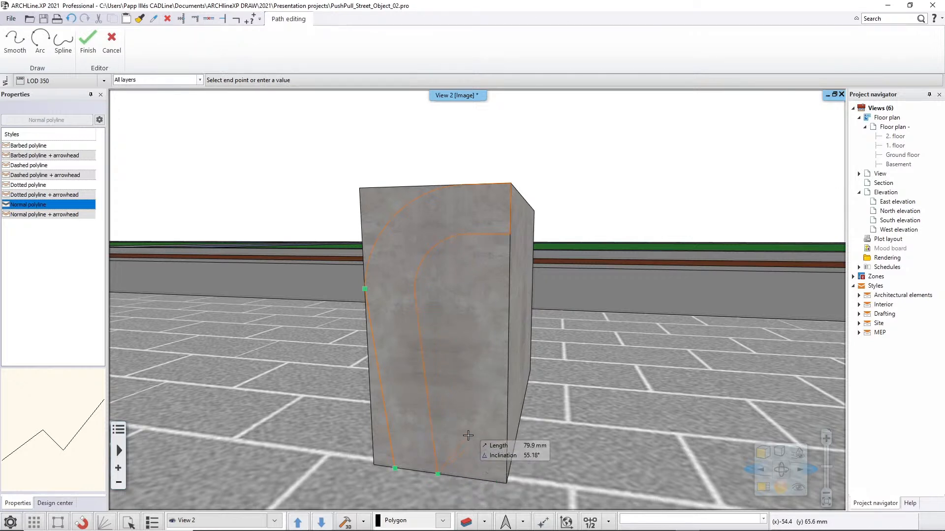
Finish the curved profile polyline on the block's end face and activate Push/Pull.
{"action": "key", "text": "Return"}
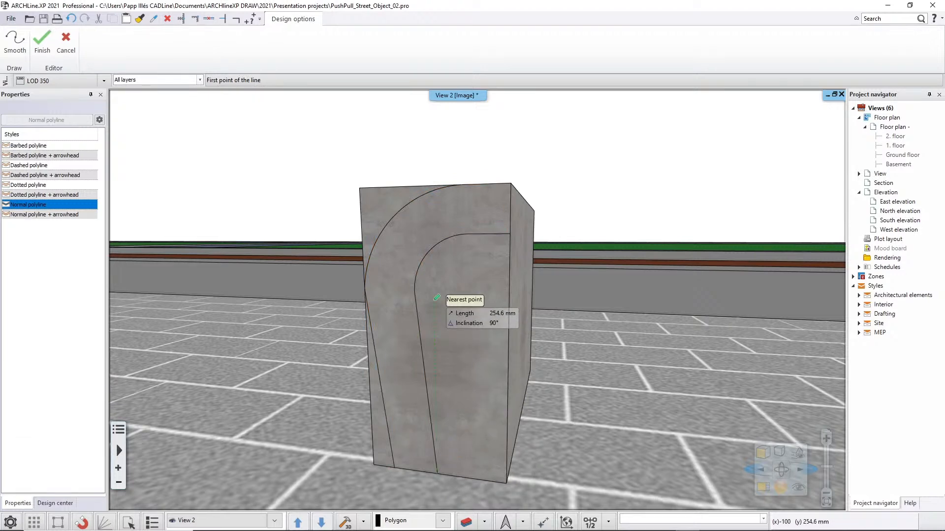
{"action": "key", "text": "Escape"}
{"action": "scroll", "coordinate": [443, 306], "scroll_direction": "down", "scroll_amount": 4}
{"action": "middle_click_drag", "start_coordinate": [459, 319], "coordinate": [440, 323]}
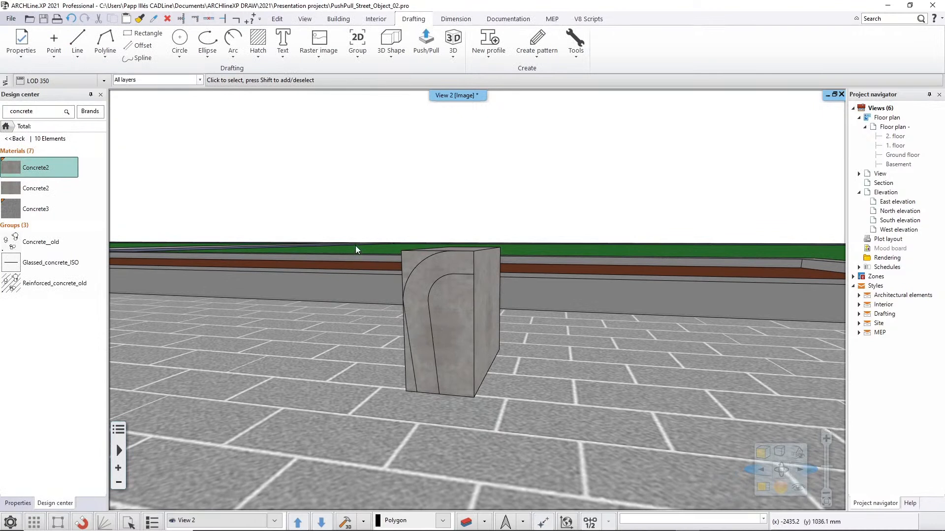
{"action": "left_click", "coordinate": [430, 51]}
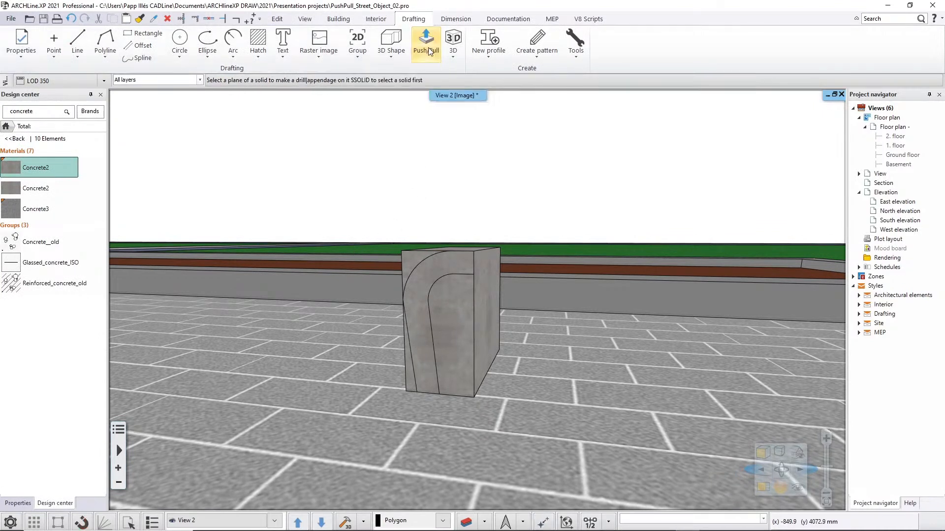
Try cutting away the area inside the inner curve in two Push/Pull passes, the first about 318 mm deep, and undo both.
{"action": "left_click", "coordinate": [460, 308]}
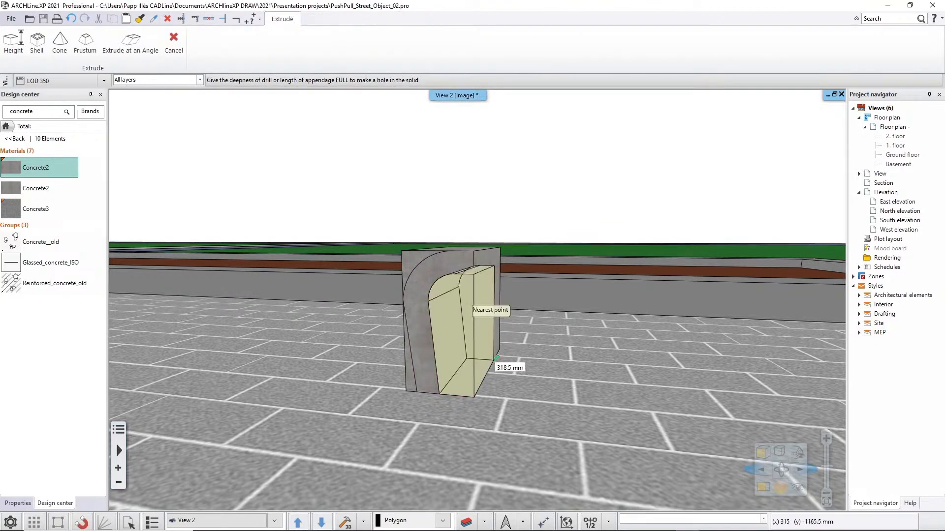
{"action": "left_click", "coordinate": [497, 358]}
{"action": "middle_click_drag", "start_coordinate": [496, 358], "coordinate": [487, 331]}
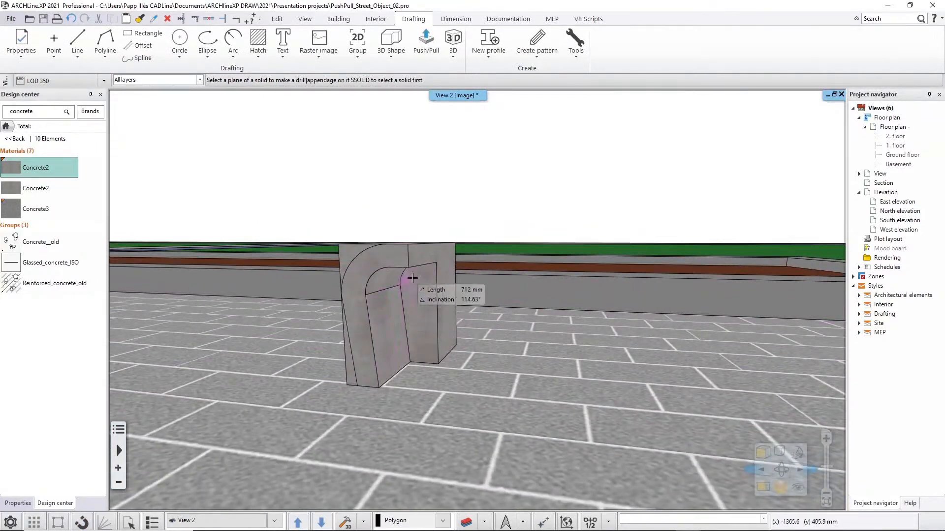
{"action": "left_click", "coordinate": [421, 328]}
{"action": "left_click", "coordinate": [418, 308]}
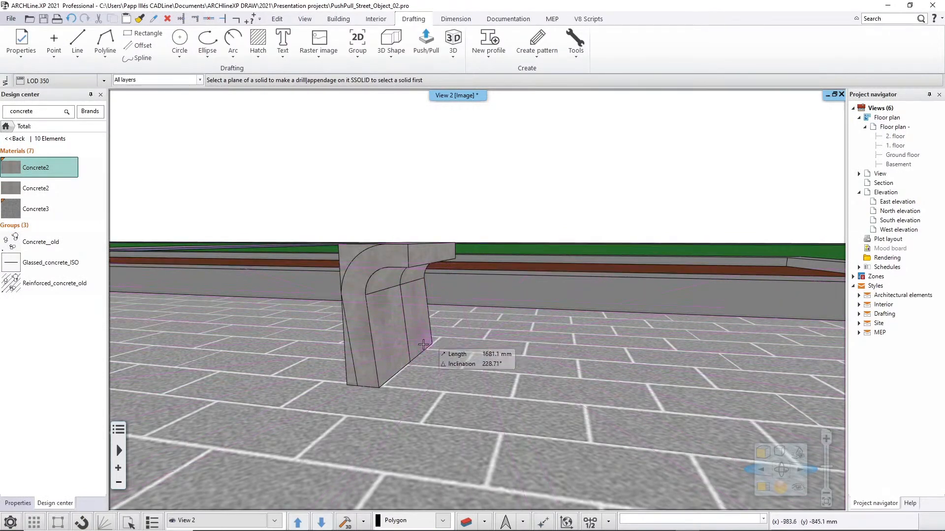
{"action": "key", "text": "ctrl+z"}
{"action": "key", "text": "ctrl+z"}
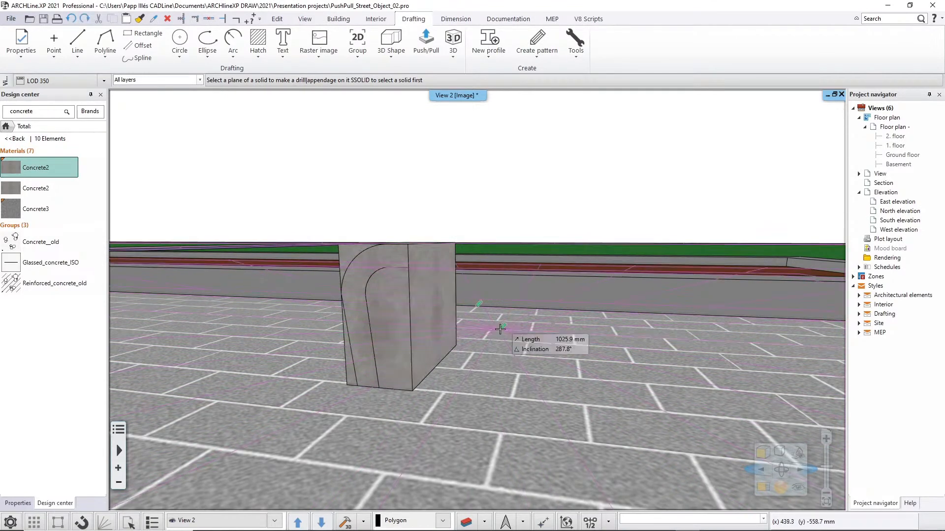
Push the end-face area inside the inner curve through the block's full depth in a single cut.
{"action": "left_click", "coordinate": [396, 316]}
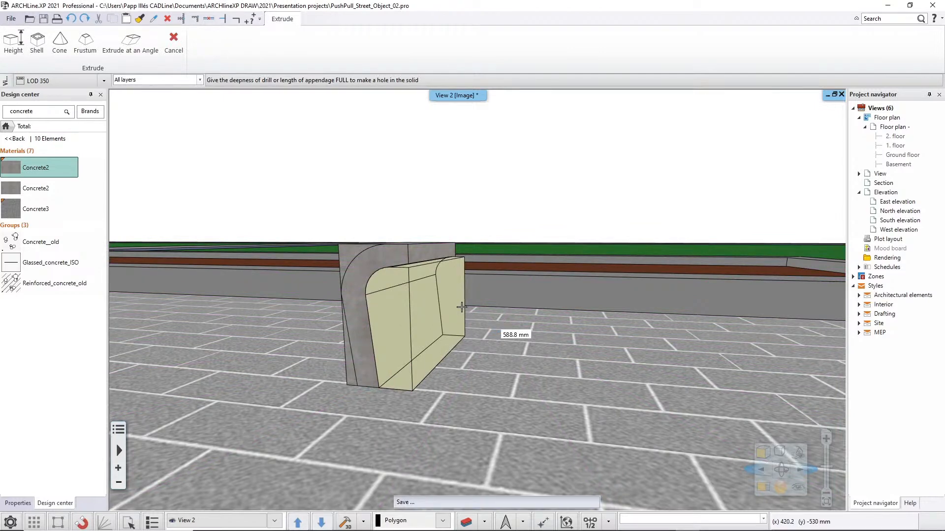
{"action": "left_click", "coordinate": [423, 308]}
{"action": "middle_click_drag", "start_coordinate": [493, 315], "coordinate": [577, 321]}
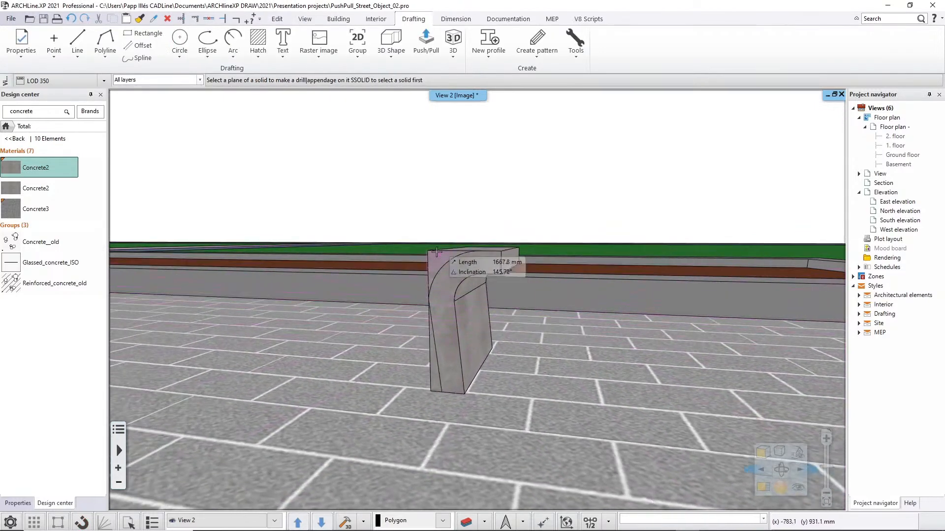
Cut away the upper corner outside the outer arc and the narrow lower wedge outside the slanted segment through the full depth.
{"action": "left_click", "coordinate": [439, 260]}
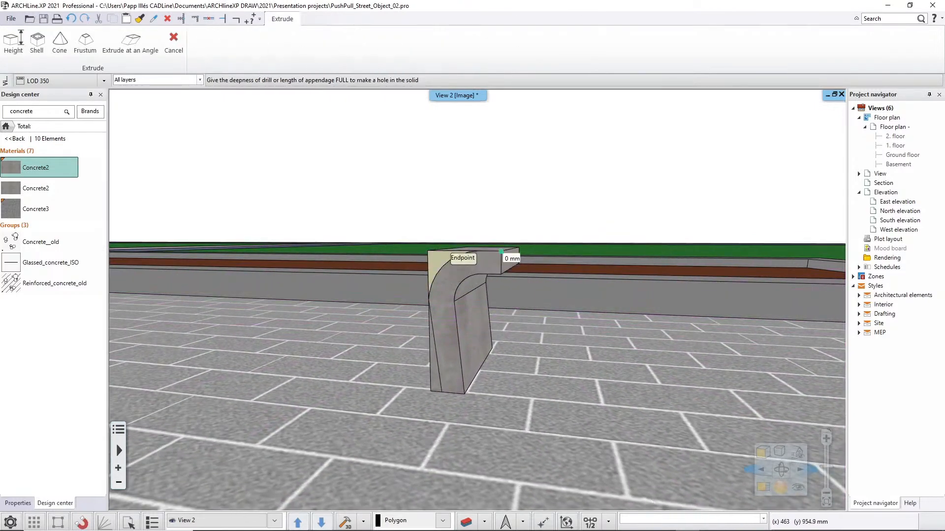
{"action": "left_click", "coordinate": [522, 252]}
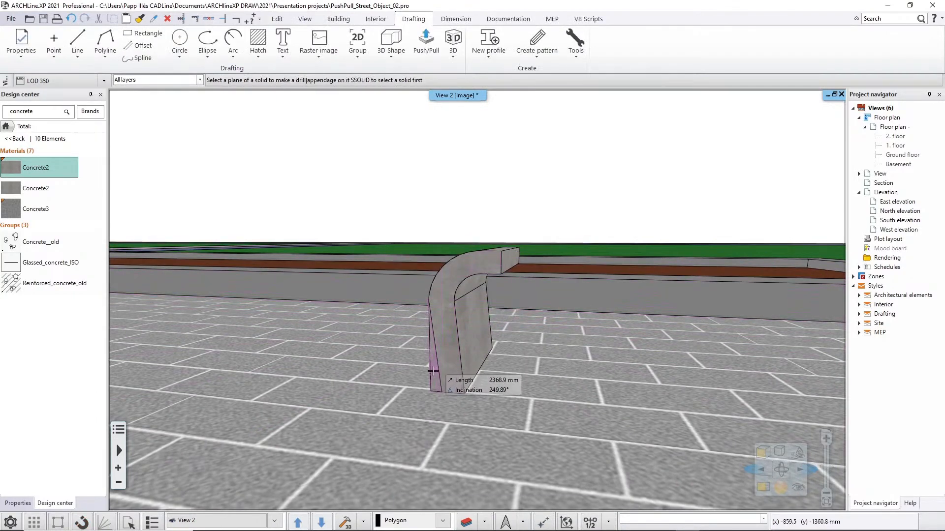
{"action": "left_click", "coordinate": [433, 371]}
{"action": "left_click", "coordinate": [513, 337]}
{"action": "key", "text": "Escape"}
{"action": "middle_click_drag", "start_coordinate": [485, 333], "coordinate": [520, 335]}
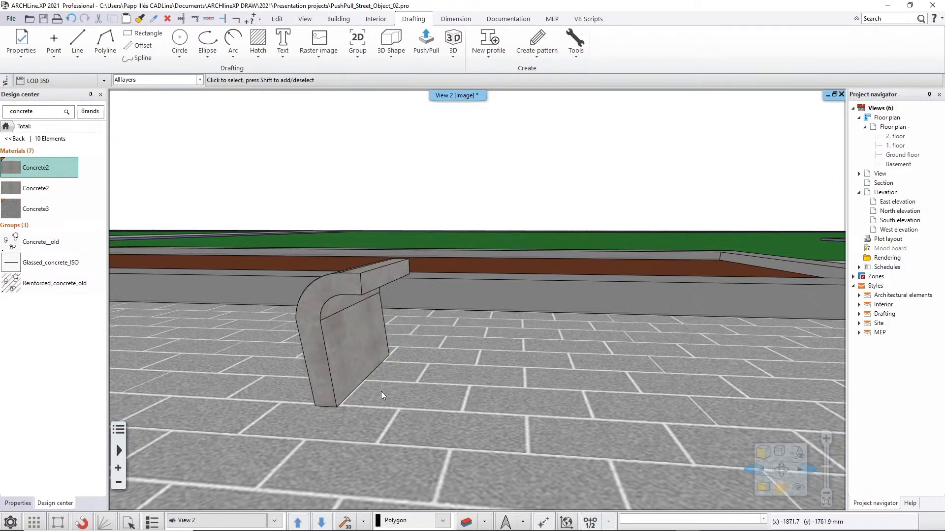
{"action": "middle_click_drag", "start_coordinate": [459, 388], "coordinate": [431, 388]}
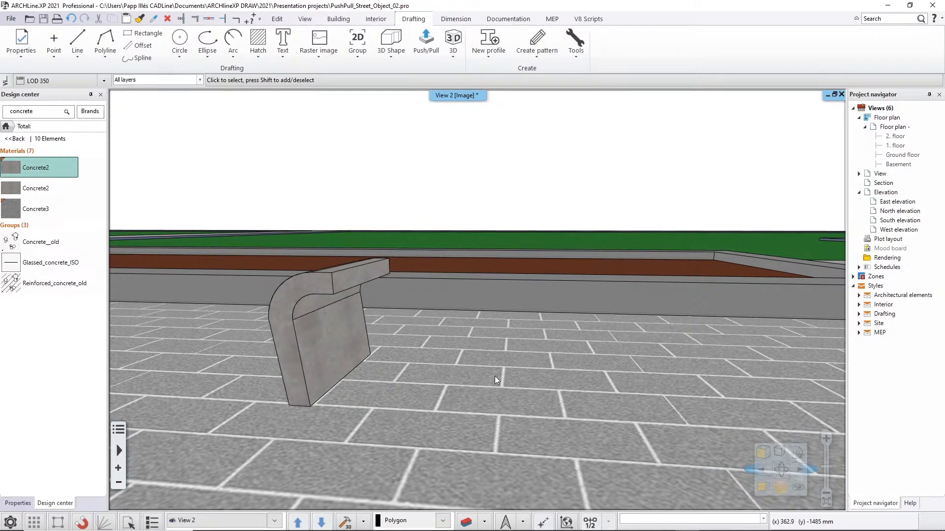
Create a 3D shape by block with a width of 680 mm, a depth of 450 mm and a height of 60 mm.
{"action": "left_click", "coordinate": [391, 59]}
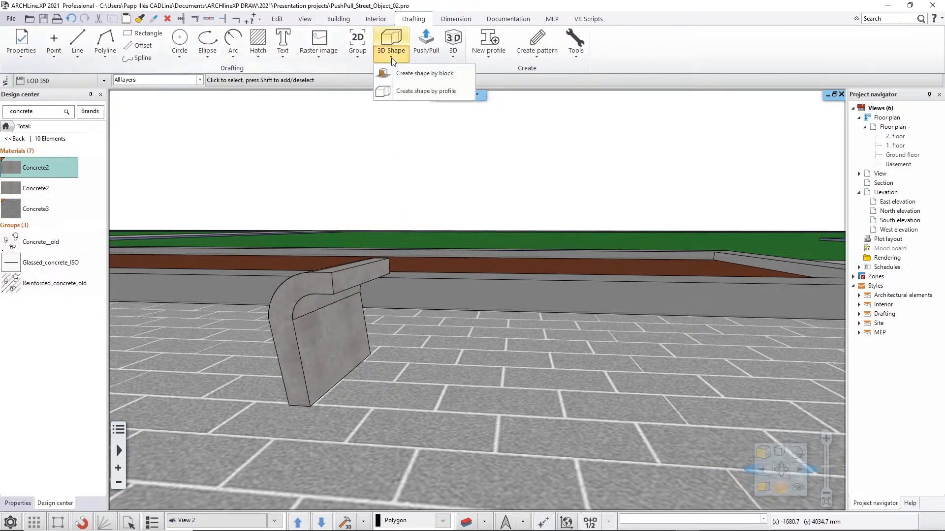
{"action": "left_click", "coordinate": [417, 74]}
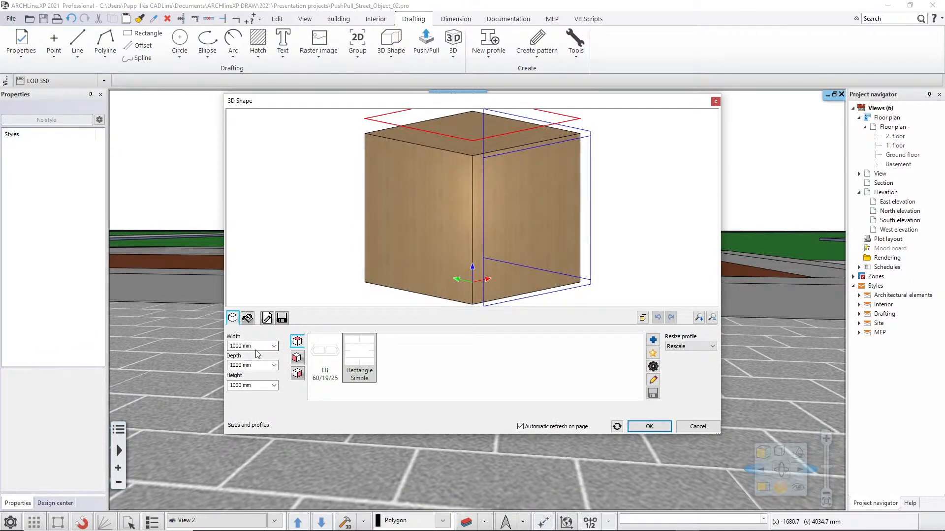
{"action": "left_click", "coordinate": [259, 345]}
{"action": "type", "text": "680"}
{"action": "key", "text": "Return"}
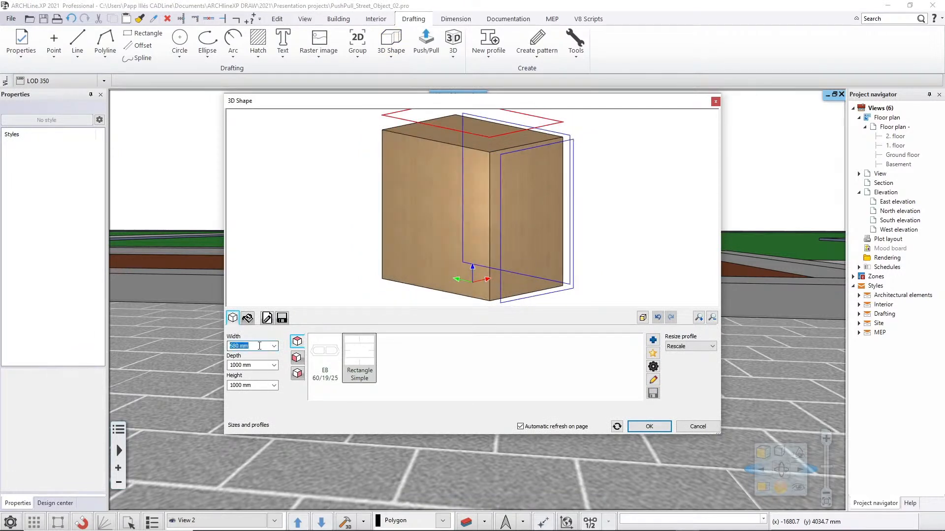
{"action": "left_click", "coordinate": [257, 364]}
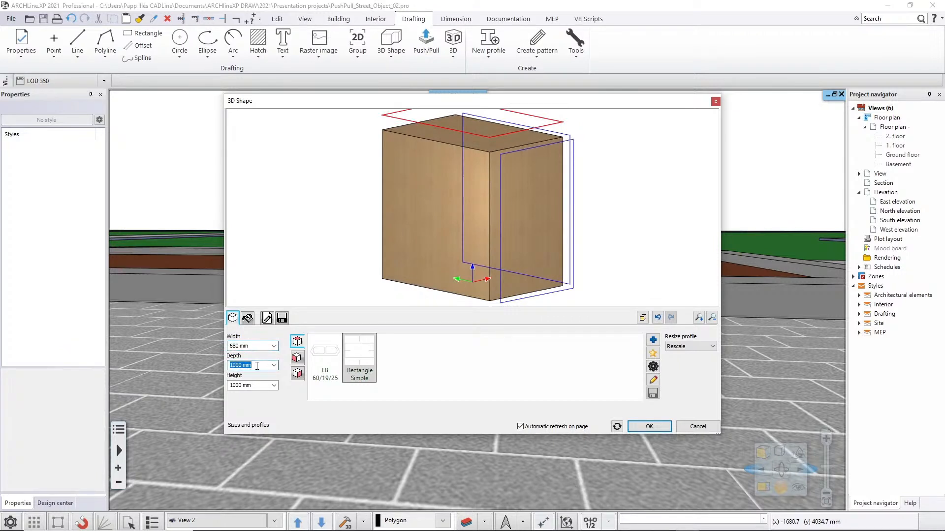
{"action": "type", "text": "450"}
{"action": "key", "text": "Return"}
{"action": "left_click", "coordinate": [251, 385]}
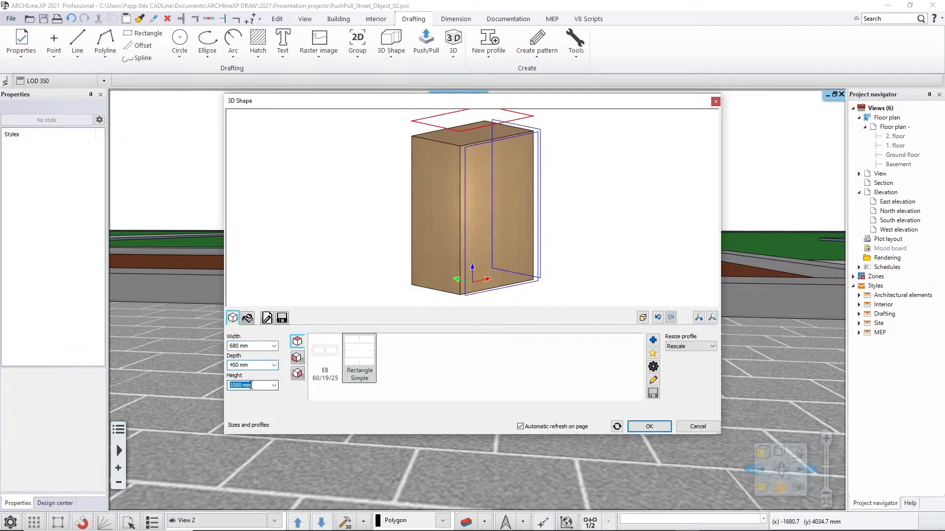
{"action": "type", "text": "60"}
{"action": "key", "text": "Return"}
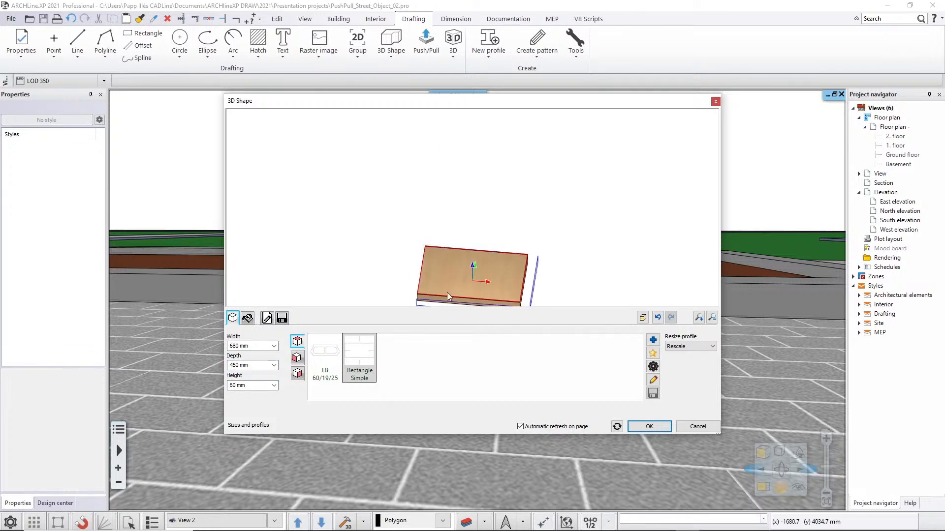
{"action": "middle_click_drag", "start_coordinate": [407, 286], "coordinate": [397, 259]}
{"action": "scroll", "coordinate": [397, 258], "scroll_direction": "up", "scroll_amount": 4}
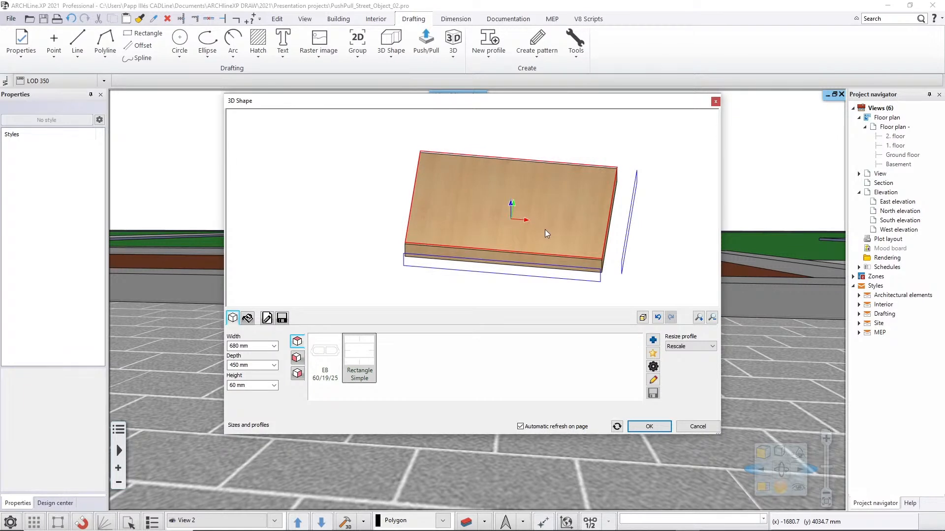
Assign the 001acajou material from the Softwoods category under Wood to the slab.
{"action": "left_click", "coordinate": [247, 318]}
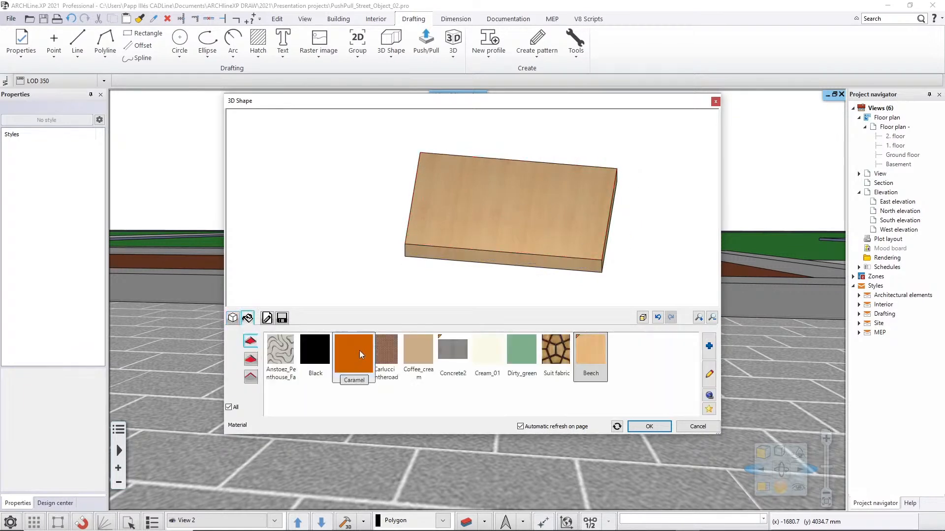
{"action": "left_click", "coordinate": [708, 346]}
{"action": "left_click", "coordinate": [374, 274]}
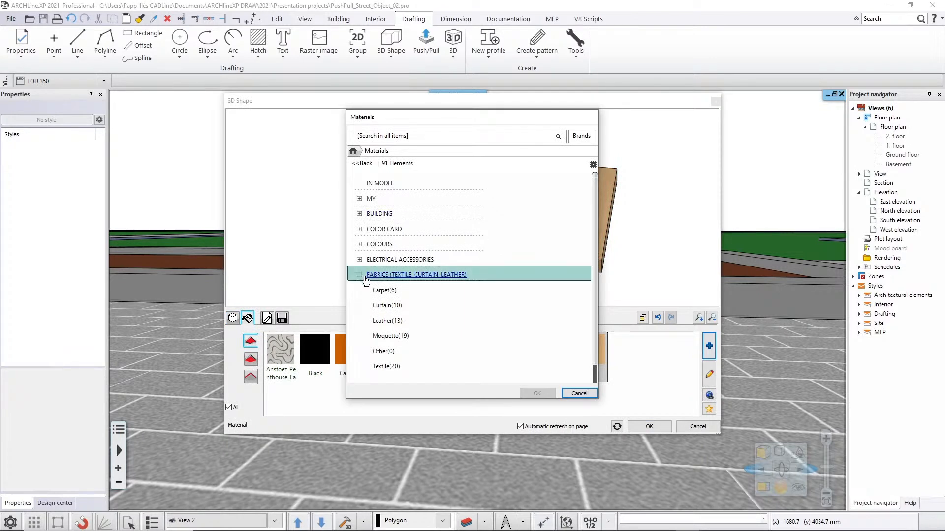
{"action": "left_click", "coordinate": [359, 274]}
{"action": "scroll", "coordinate": [414, 298], "scroll_direction": "down", "scroll_amount": 2}
{"action": "double_click", "coordinate": [379, 351]}
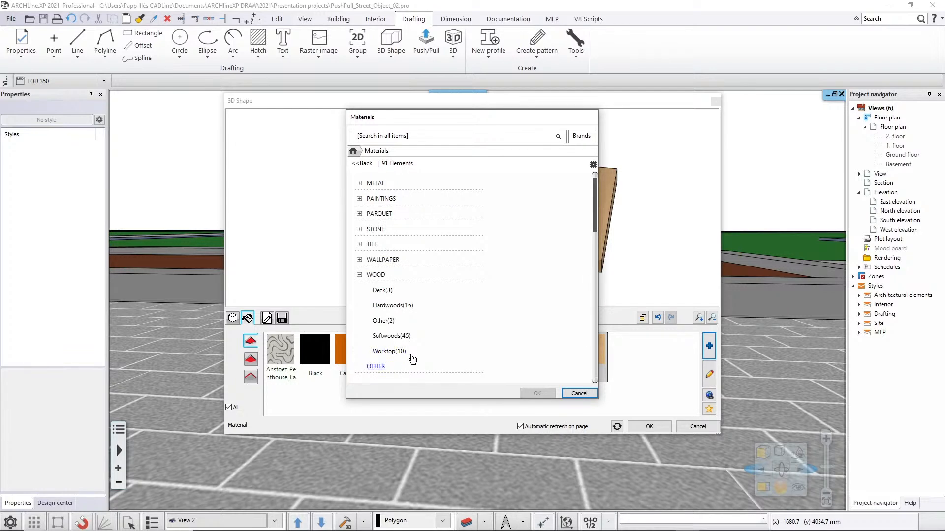
{"action": "left_click", "coordinate": [398, 339]}
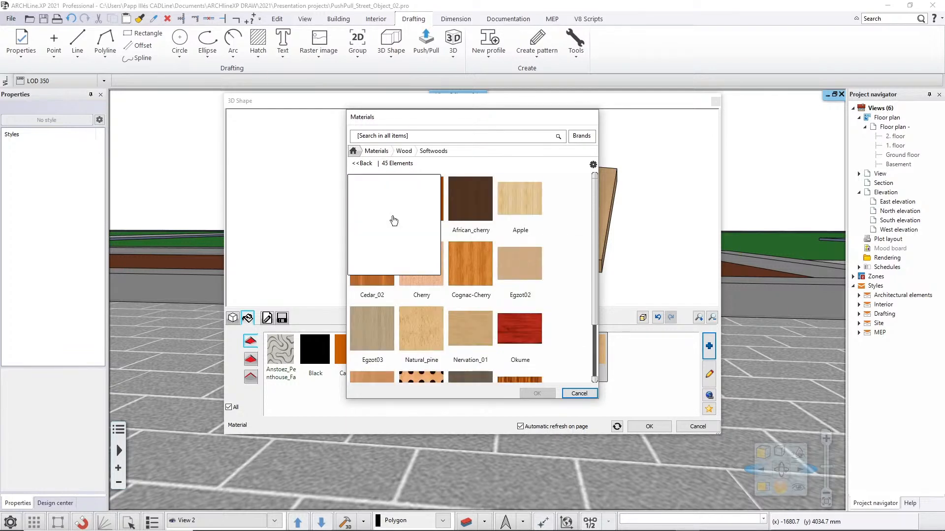
{"action": "left_click", "coordinate": [375, 211]}
{"action": "left_click", "coordinate": [537, 393]}
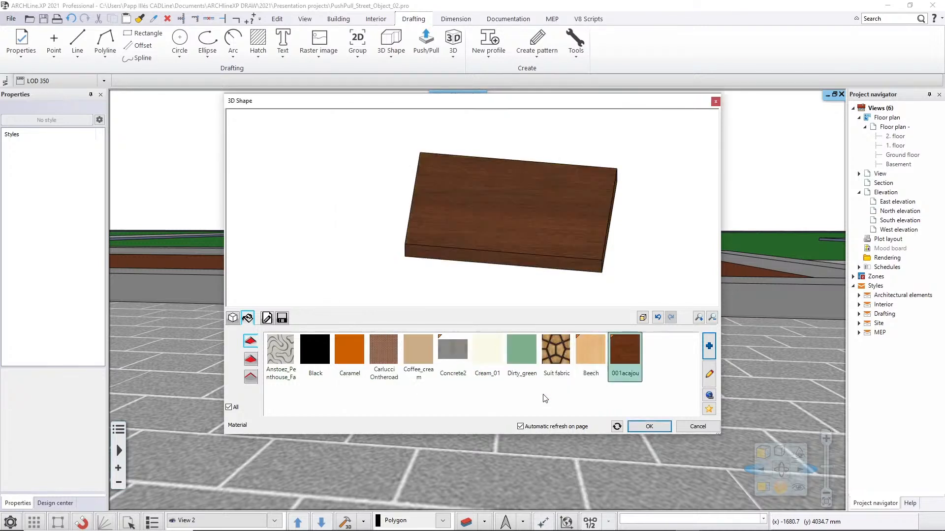
{"action": "left_click_drag", "start_coordinate": [460, 292], "coordinate": [492, 271]}
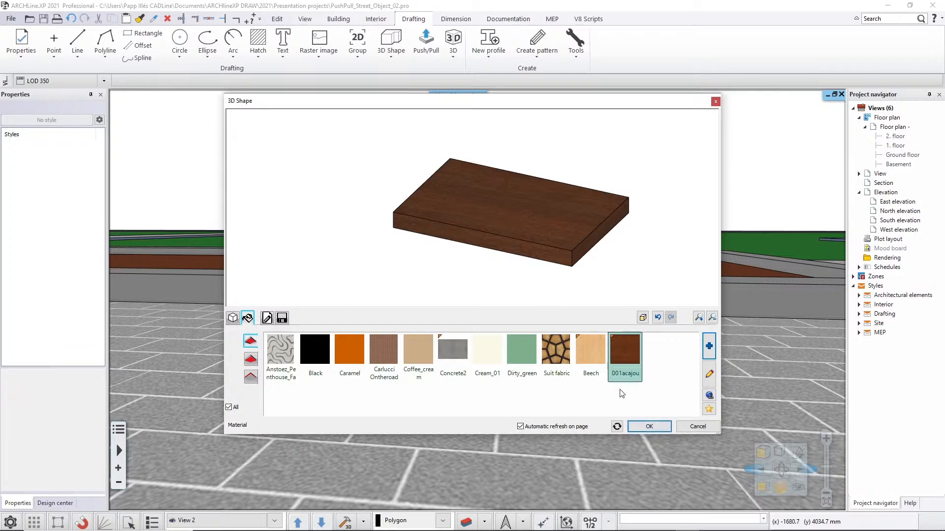
Confirm the shape and place the wooden slab on the paving beside the concrete support.
{"action": "left_click", "coordinate": [649, 426]}
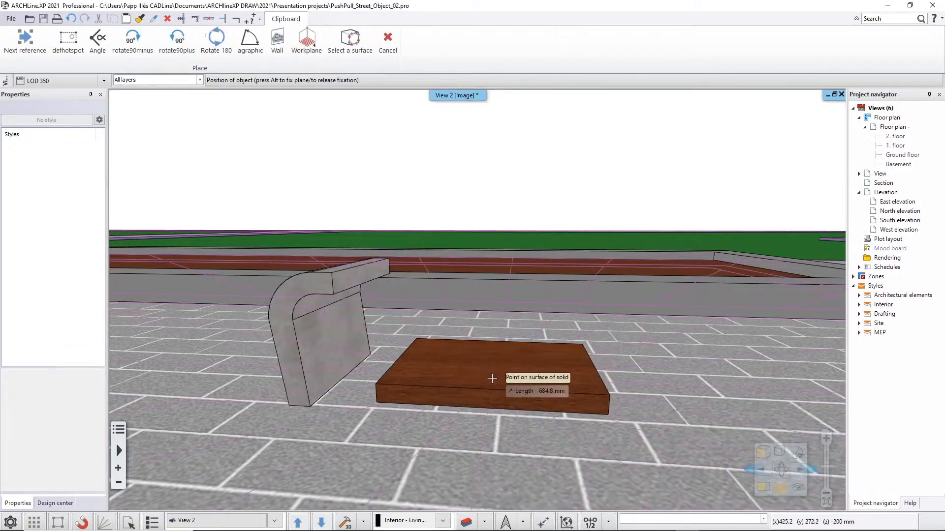
{"action": "left_click", "coordinate": [491, 383]}
{"action": "key", "text": "Escape"}
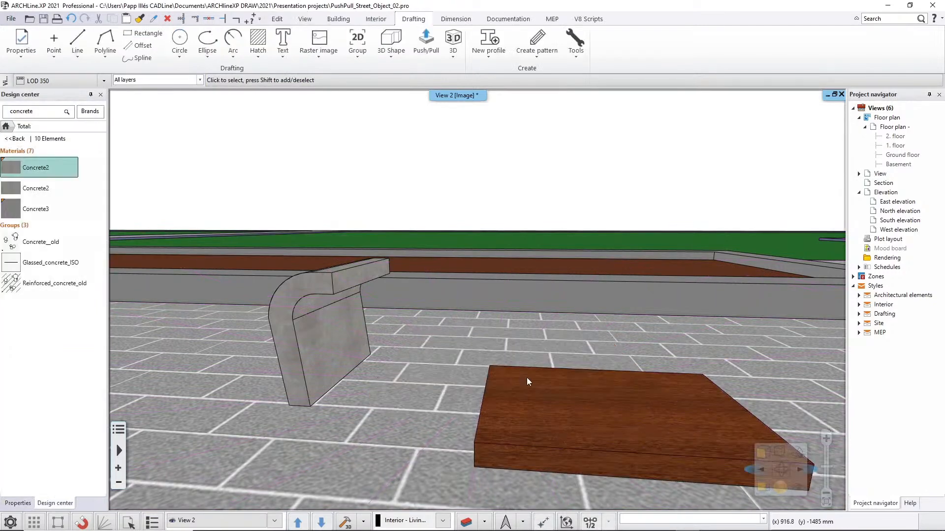
{"action": "middle_click_drag", "start_coordinate": [524, 378], "coordinate": [590, 364]}
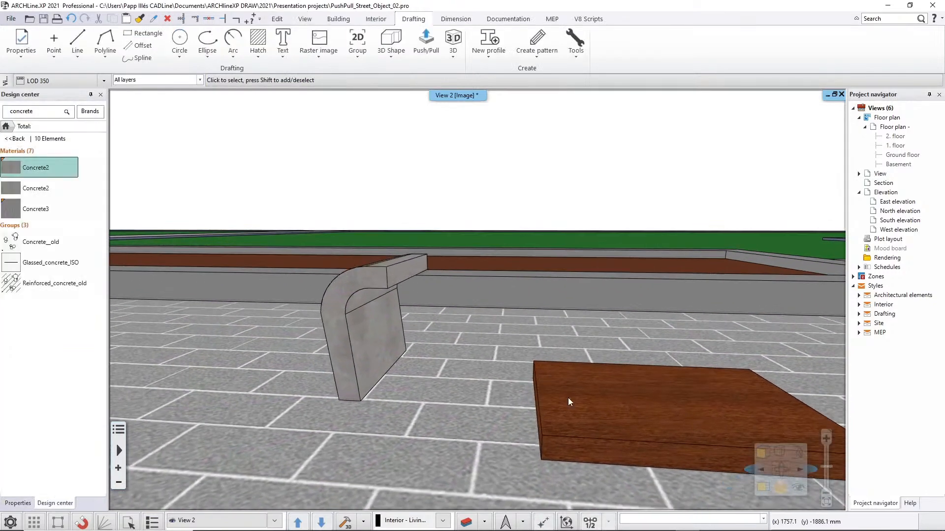
Move the wooden slab by its rear upper corner nearest the support onto the far upper end corner of the support's overhang.
{"action": "left_click", "coordinate": [568, 397]}
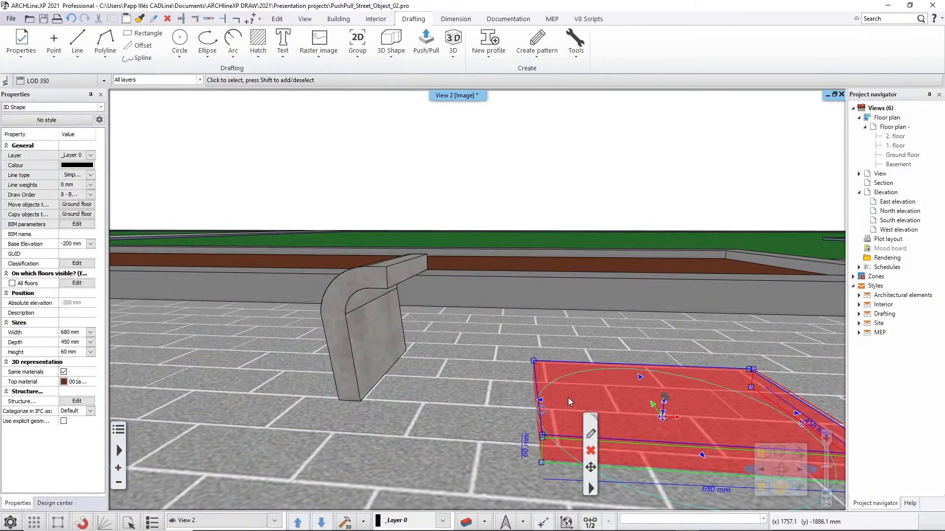
{"action": "left_click", "coordinate": [535, 362]}
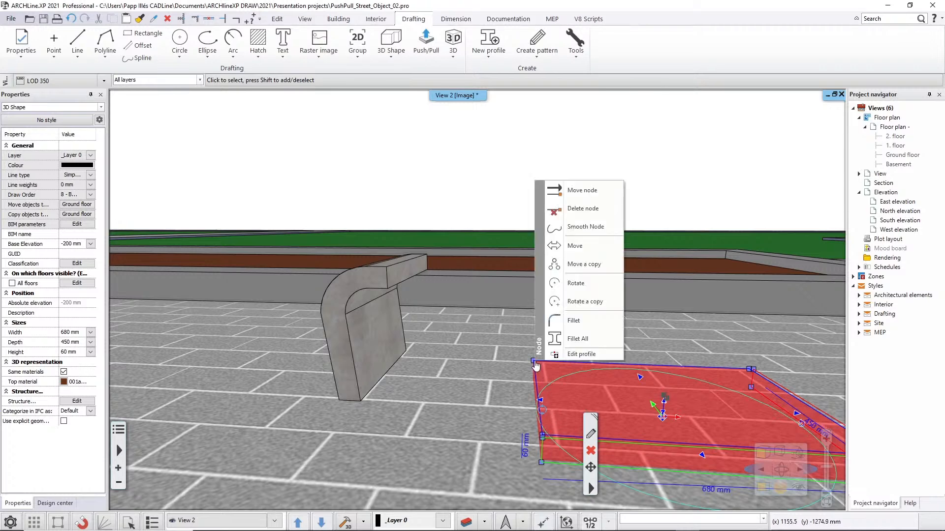
{"action": "left_click", "coordinate": [597, 252]}
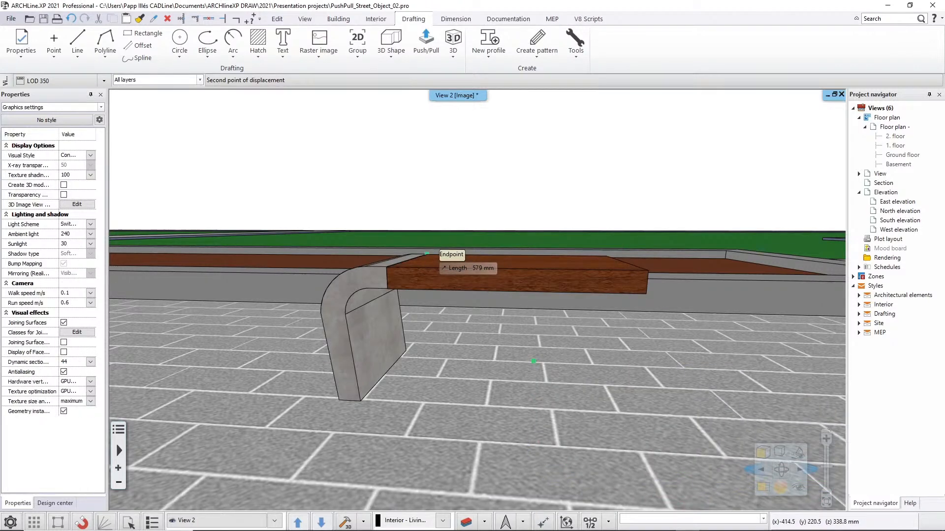
{"action": "left_click", "coordinate": [427, 254]}
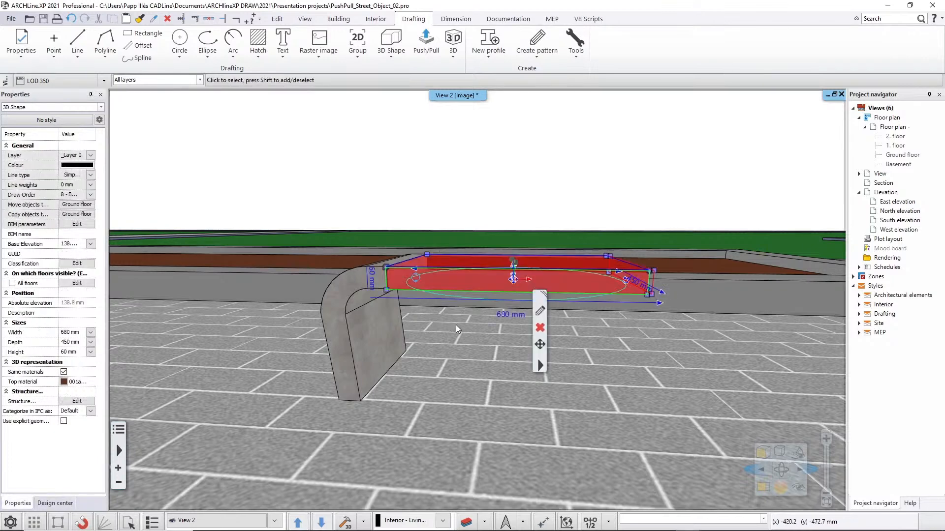
{"action": "key", "text": "Escape"}
{"action": "middle_click_drag", "start_coordinate": [439, 274], "coordinate": [471, 313]}
{"action": "scroll", "coordinate": [434, 327], "scroll_direction": "down", "scroll_amount": 2}
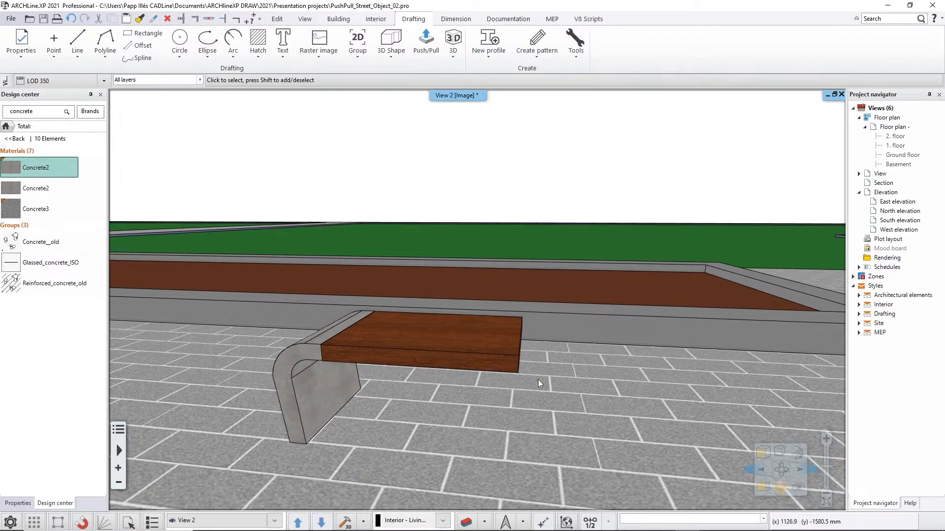
{"action": "middle_click_drag", "start_coordinate": [581, 417], "coordinate": [585, 414]}
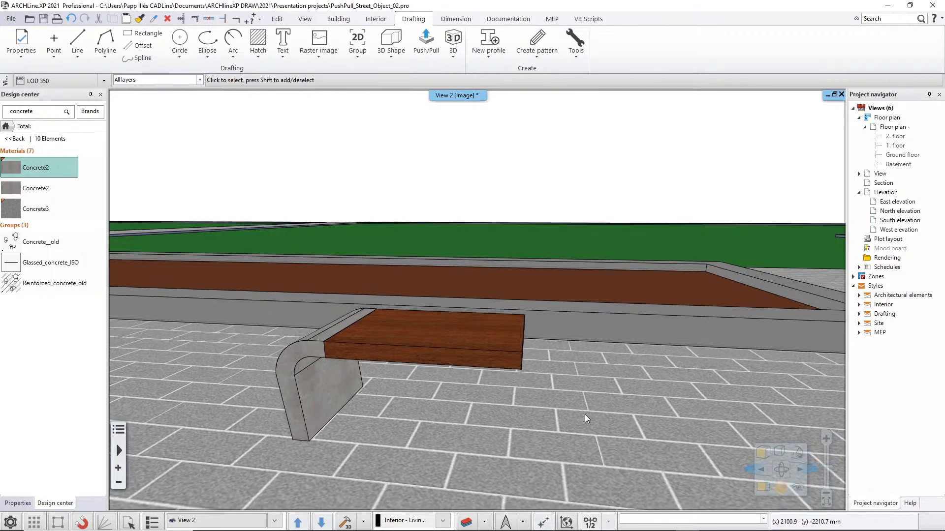
Save the curved concrete support as a new library object named "Concrete bench part" in the Bench parts subcategory.
{"action": "left_click", "coordinate": [329, 387]}
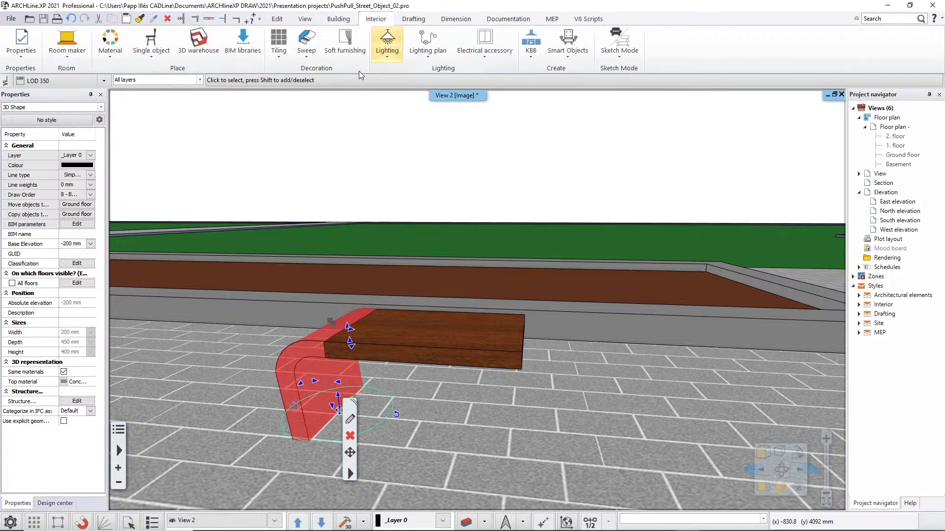
{"action": "left_click", "coordinate": [158, 57]}
{"action": "left_click", "coordinate": [163, 218]}
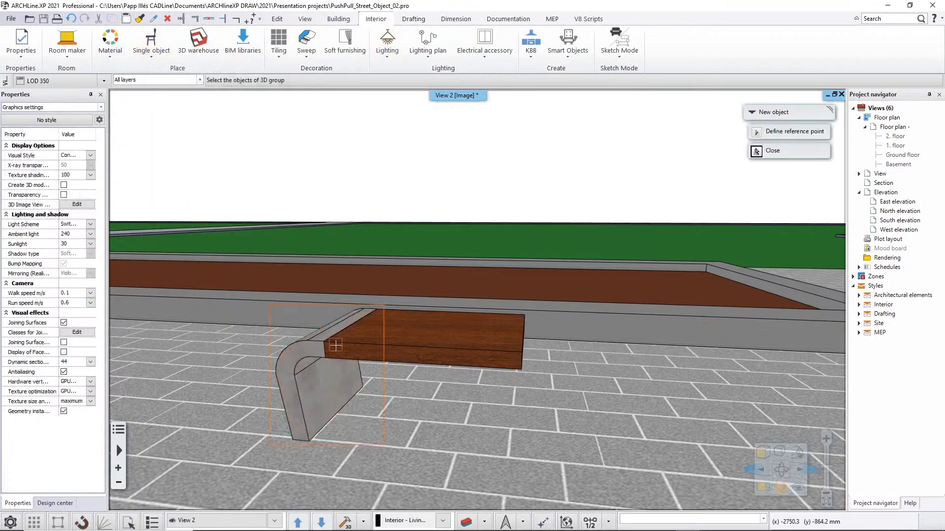
{"action": "left_click", "coordinate": [374, 396]}
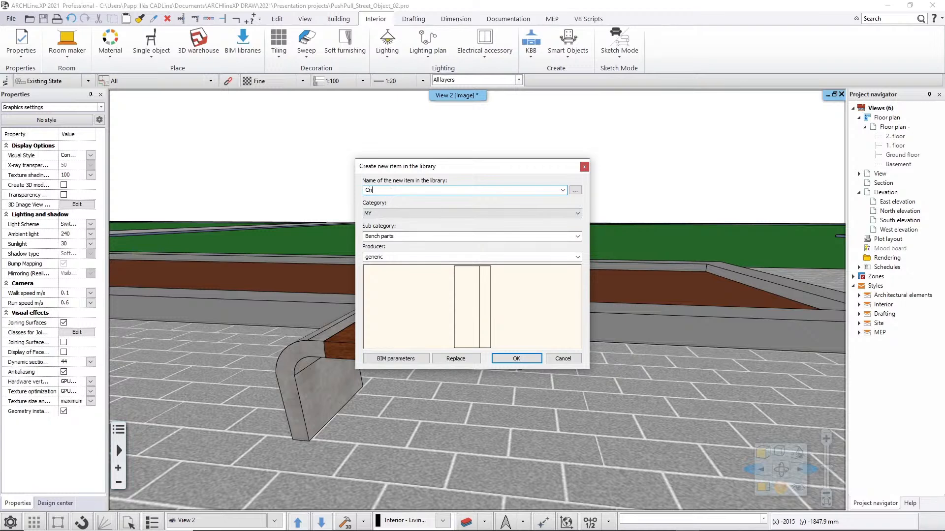
{"action": "type", "text": "Cn"}
{"action": "key", "text": "BackSpace"}
{"action": "type", "text": "oncrete bench part"}
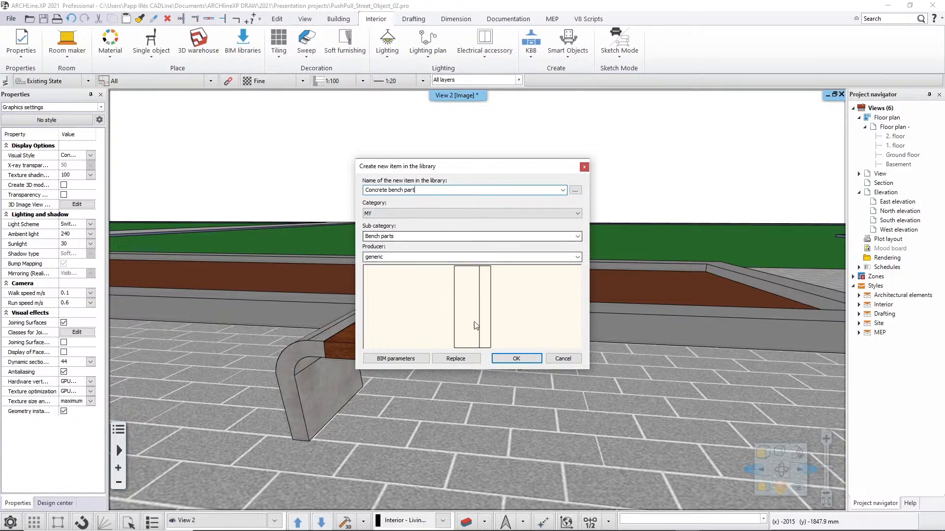
{"action": "left_click", "coordinate": [517, 358]}
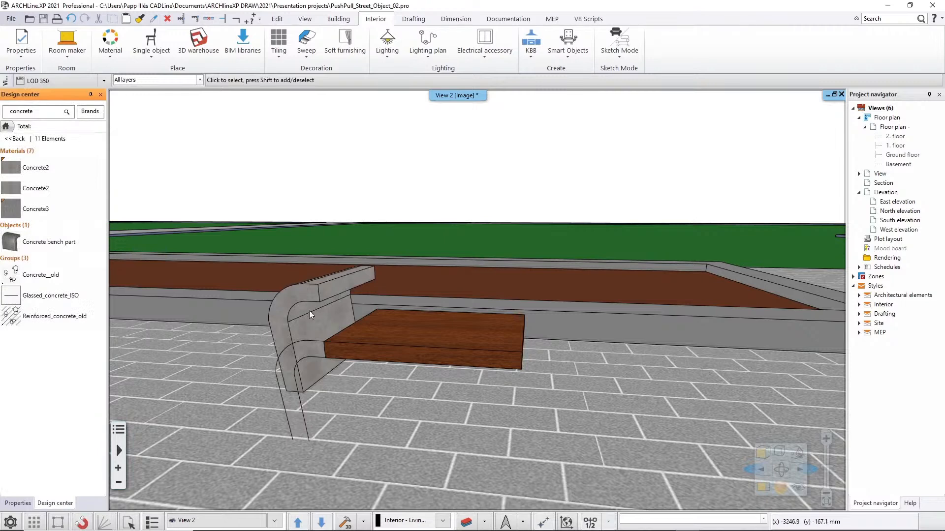
Move the new concrete bench part by its lower front corner down onto the original support's base corner on the paving.
{"action": "left_click", "coordinate": [307, 332]}
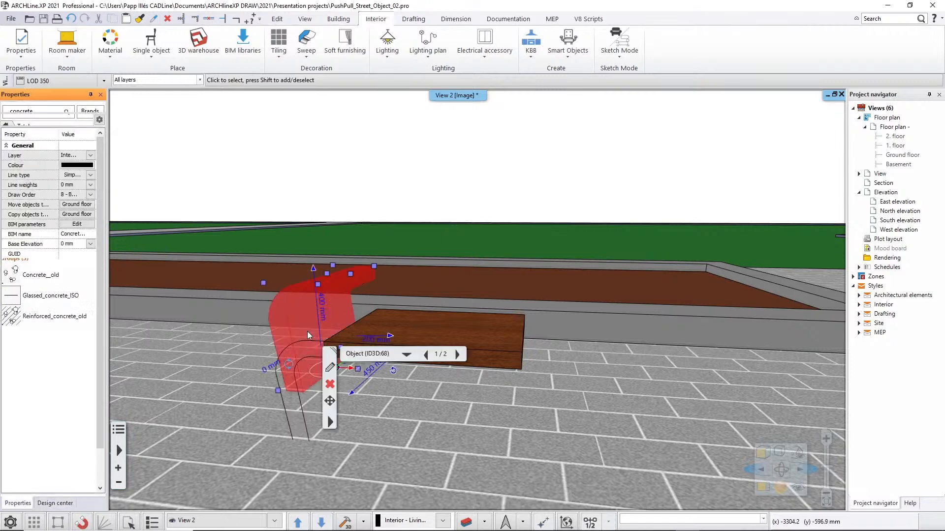
{"action": "left_click", "coordinate": [278, 392]}
{"action": "left_click", "coordinate": [287, 430]}
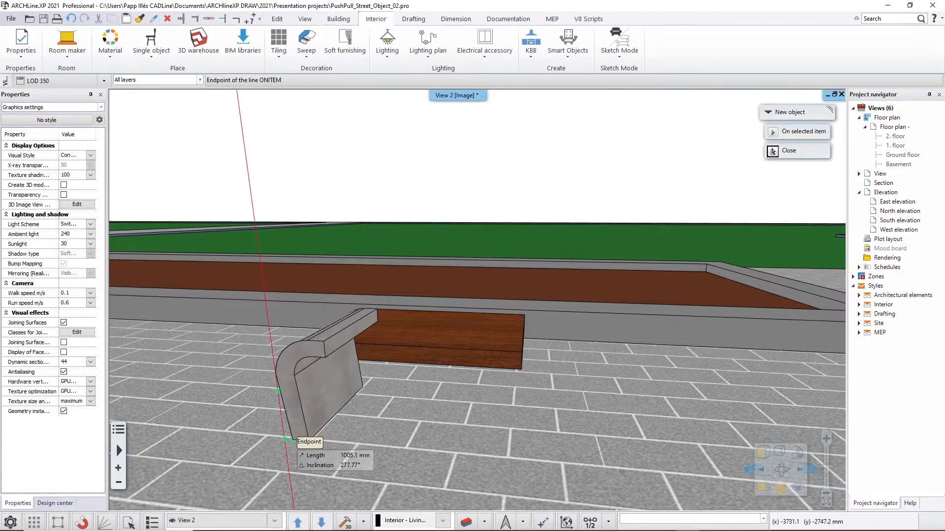
{"action": "left_click", "coordinate": [289, 439]}
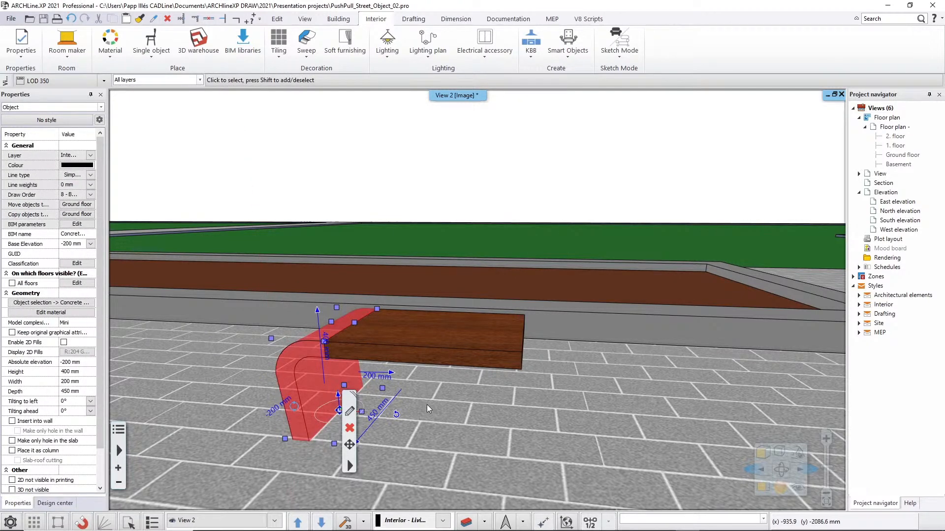
{"action": "key", "text": "Escape"}
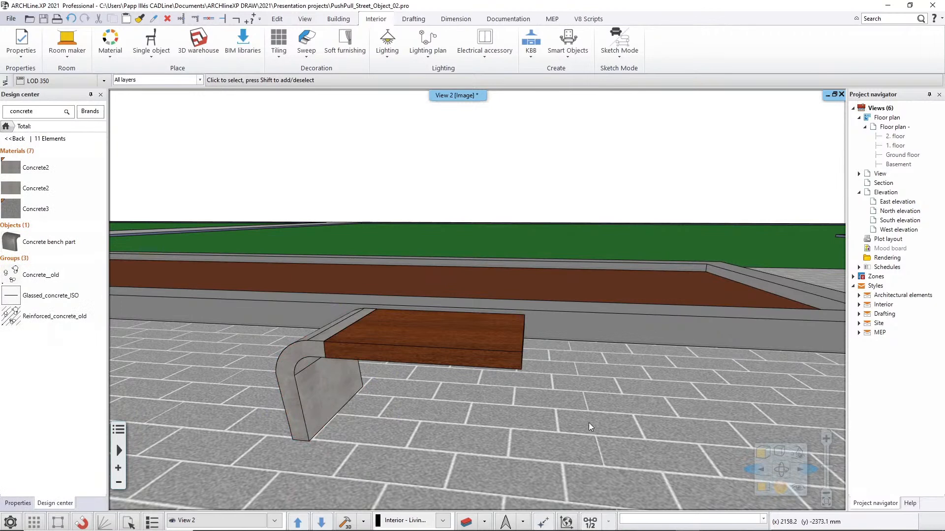
Show the concrete part on the floor plan and mirror a copy of it across the midpoint of the wooden slab's long side.
{"action": "right_click", "coordinate": [326, 389]}
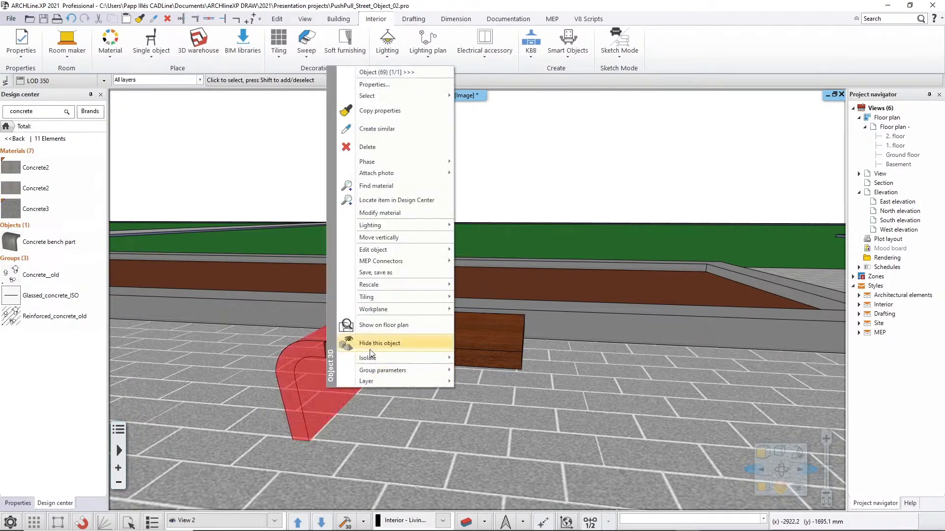
{"action": "left_click", "coordinate": [381, 325]}
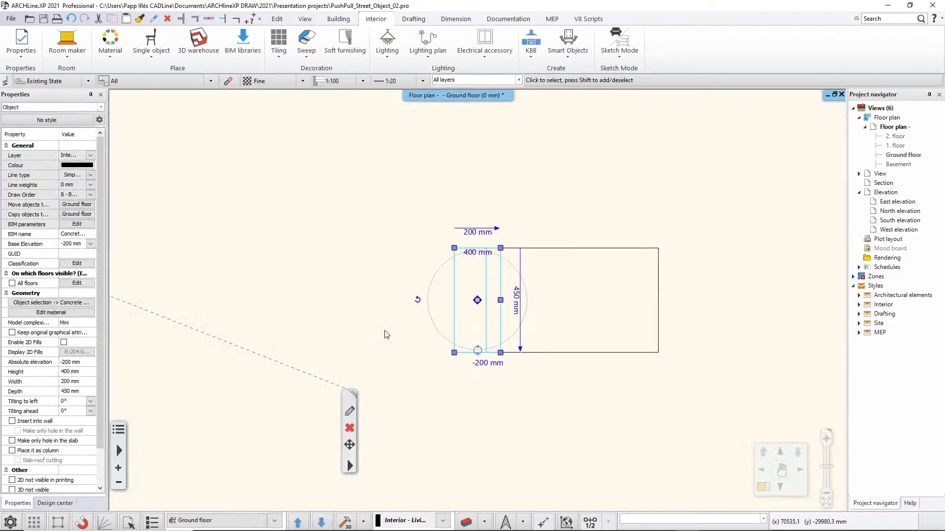
{"action": "left_click", "coordinate": [418, 300]}
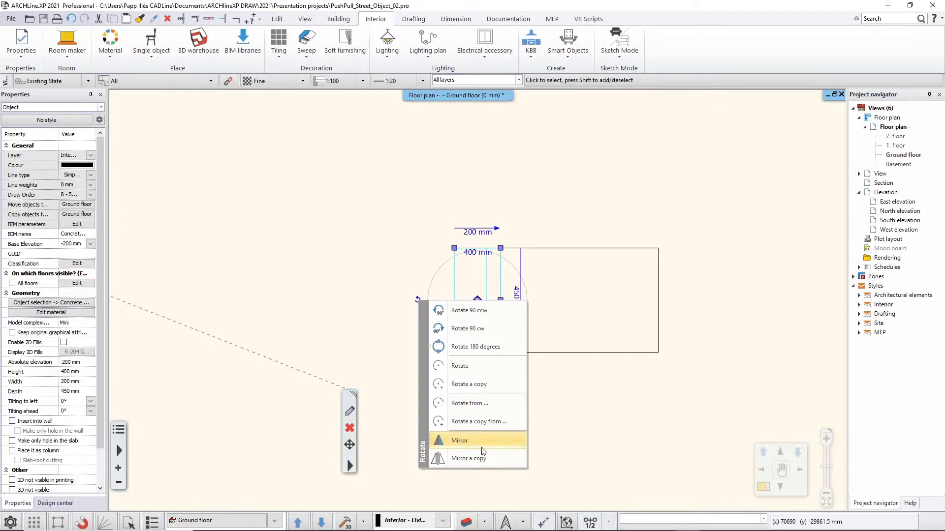
{"action": "left_click", "coordinate": [468, 459]}
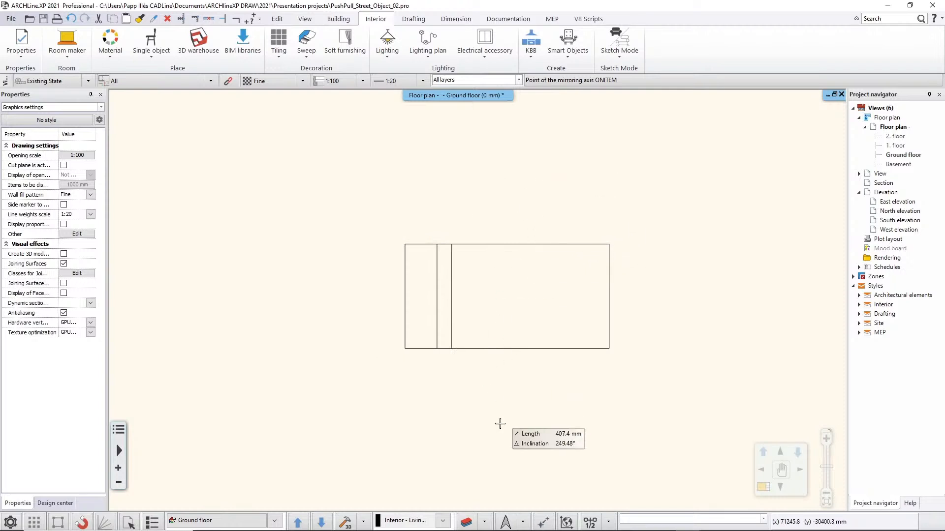
{"action": "left_click", "coordinate": [591, 522]}
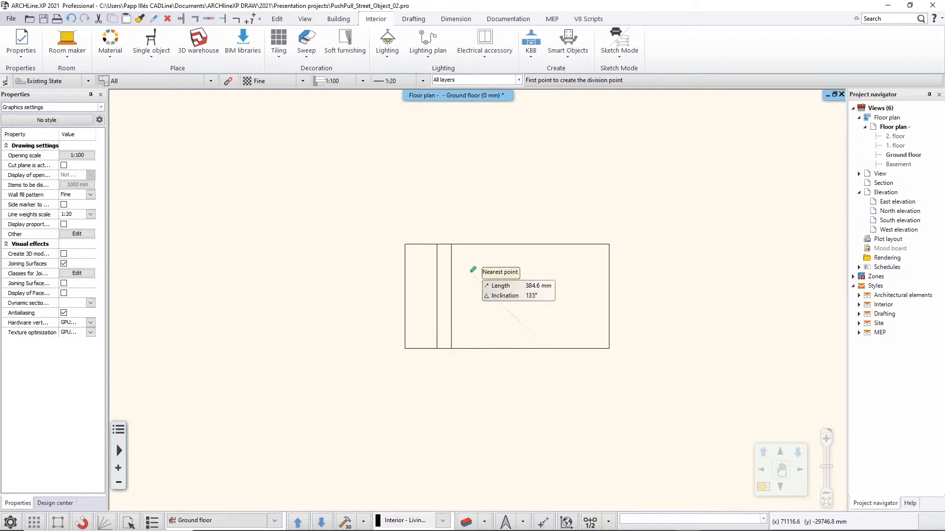
{"action": "left_click", "coordinate": [451, 245]}
{"action": "left_click", "coordinate": [609, 244]}
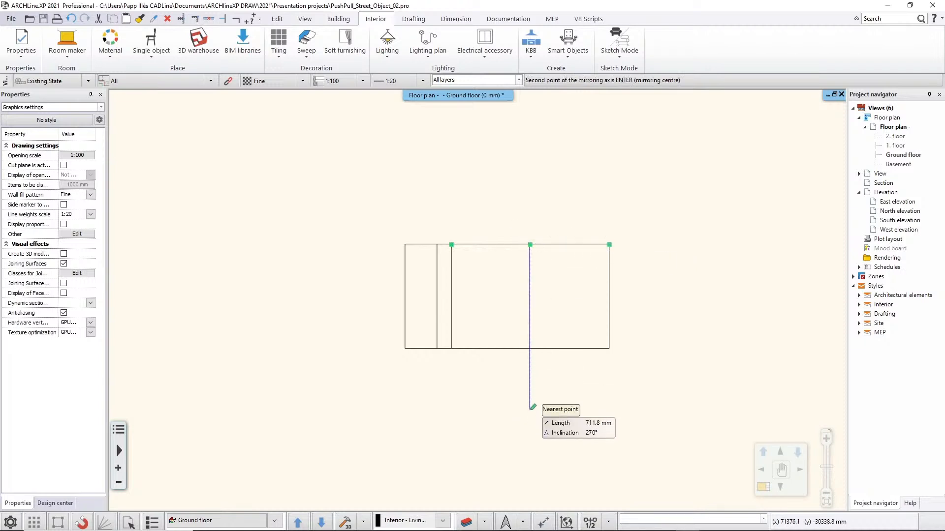
{"action": "left_click", "coordinate": [530, 393]}
{"action": "key", "text": "Escape"}
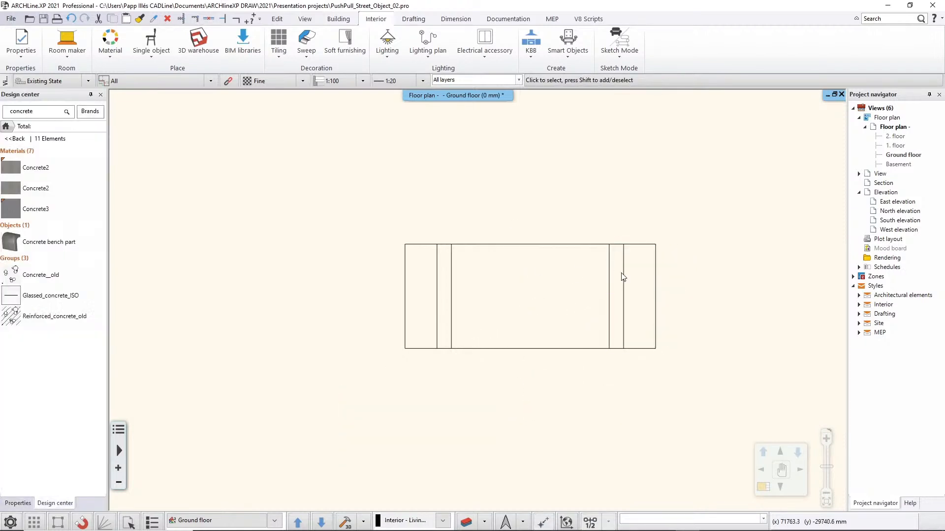
Return to the 3D view and examine the finished bench with its two concrete supports and wooden slab from several angles.
{"action": "key", "text": "F4"}
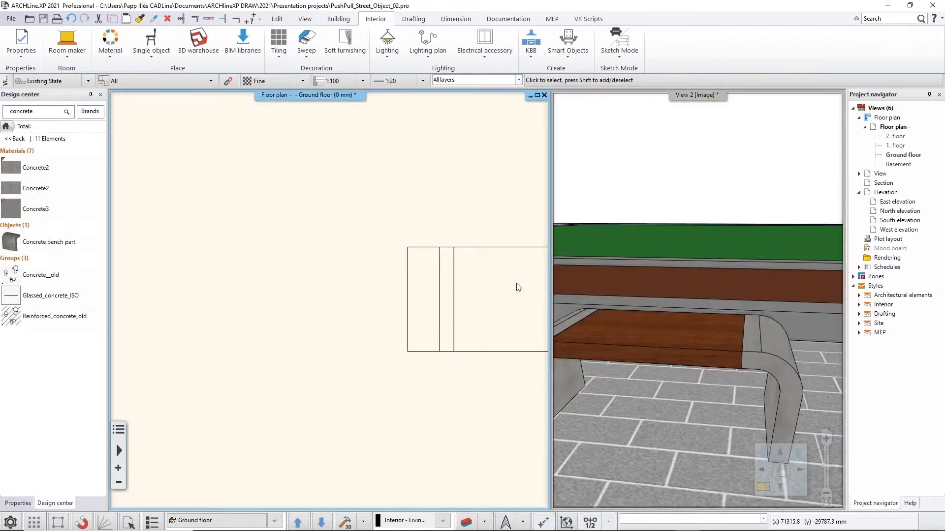
{"action": "key", "text": "F3"}
{"action": "middle_click_drag", "start_coordinate": [566, 344], "coordinate": [441, 335]}
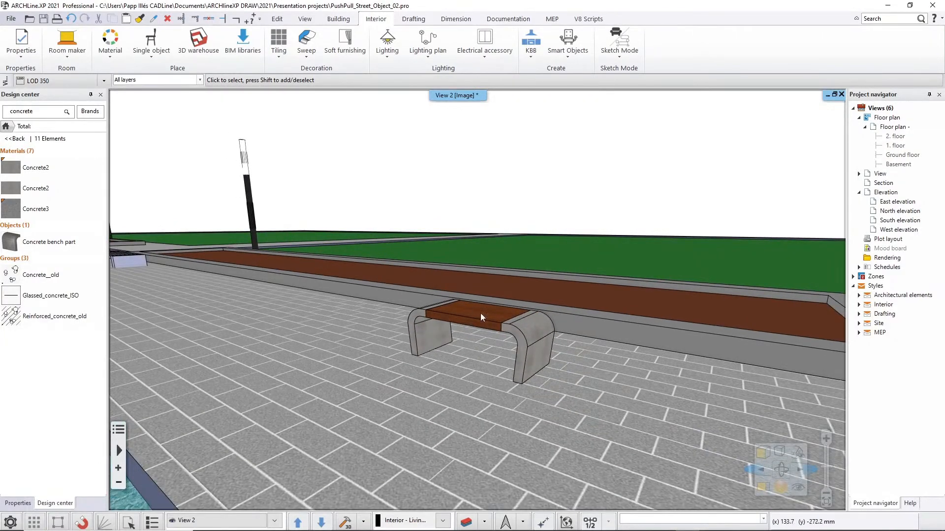
{"action": "middle_click_drag", "start_coordinate": [524, 376], "coordinate": [543, 347]}
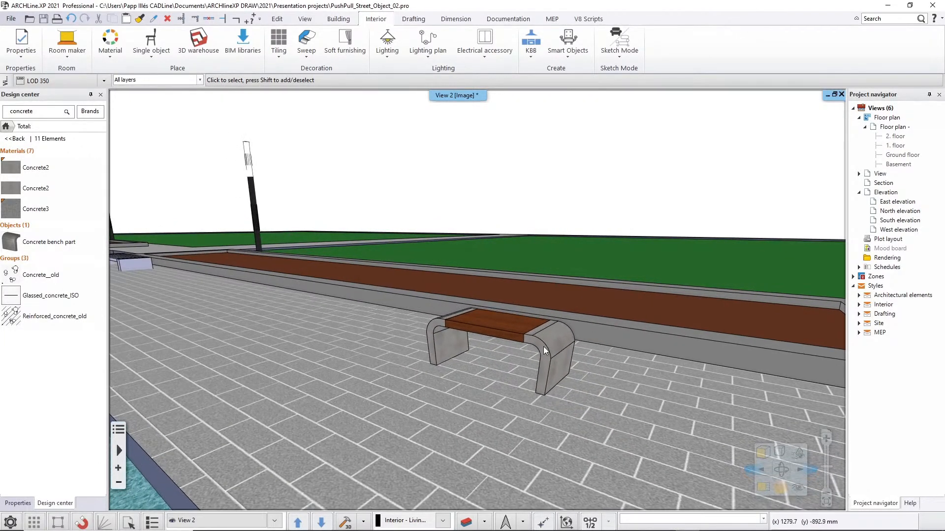
{"action": "left_click", "coordinate": [487, 332]}
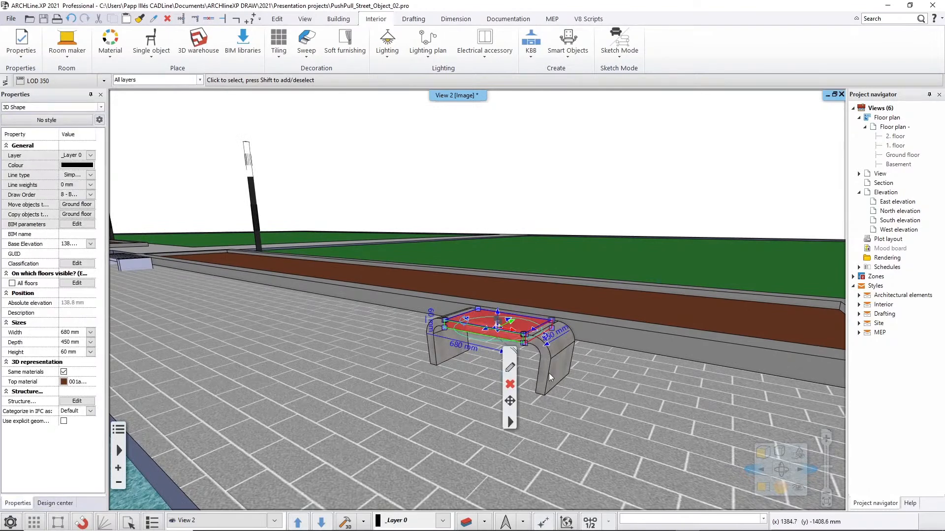
{"action": "key", "text": "Escape"}
{"action": "mouse_move", "coordinate": [532, 366]}
{"action": "middle_mouse_down"}
{"action": "mouse_move", "coordinate": [560, 384]}
{"action": "mouse_move", "coordinate": [546, 370]}
{"action": "middle_mouse_up"}
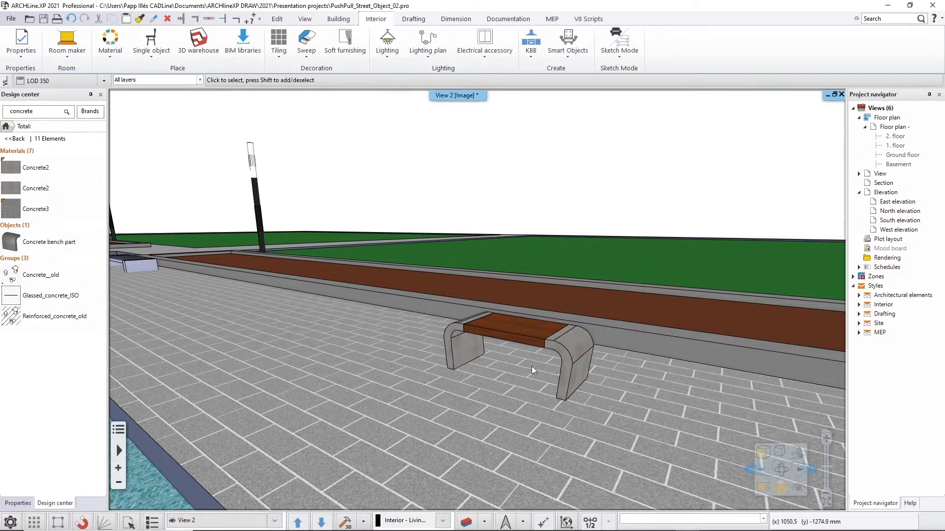
{"action": "middle_click_drag", "start_coordinate": [548, 396], "coordinate": [568, 406]}
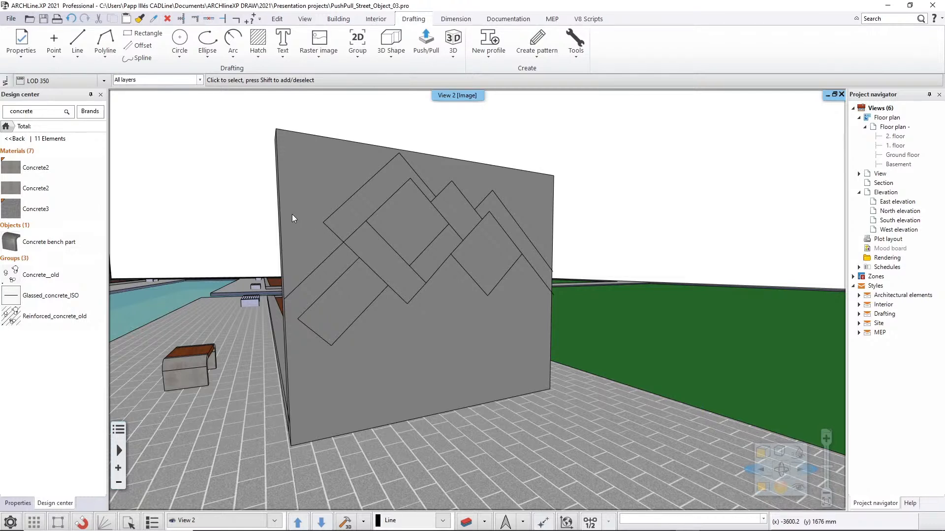
Push the bent band of the wall pattern's highest peak 150 mm into the wall, to the midpoint of its thickness.
{"action": "middle_click_drag", "start_coordinate": [415, 249], "coordinate": [404, 178]}
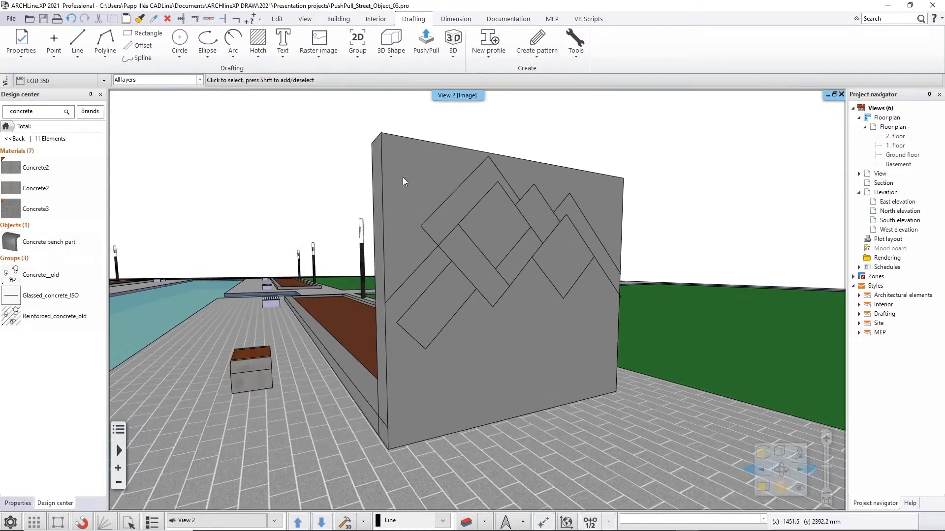
{"action": "left_click", "coordinate": [403, 177]}
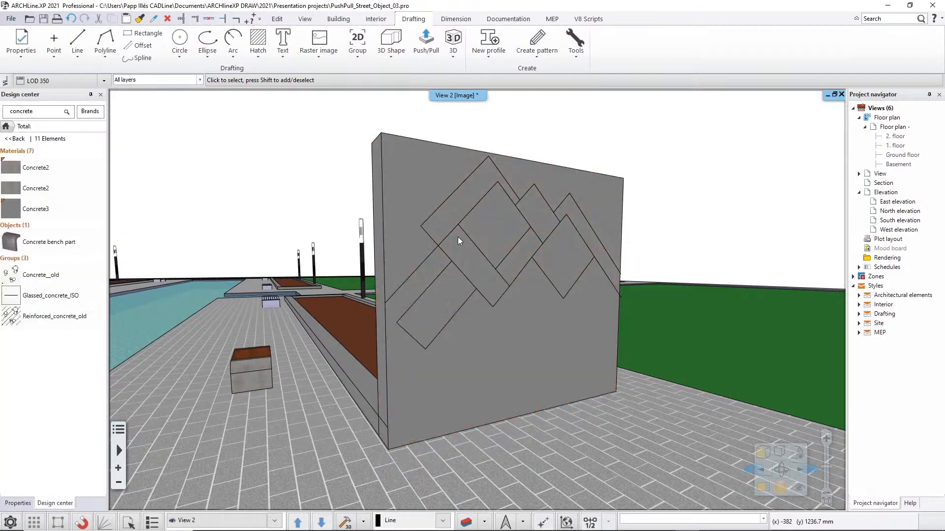
{"action": "mouse_move", "coordinate": [458, 237]}
{"action": "middle_mouse_down"}
{"action": "mouse_move", "coordinate": [534, 250]}
{"action": "mouse_move", "coordinate": [453, 242]}
{"action": "middle_mouse_up"}
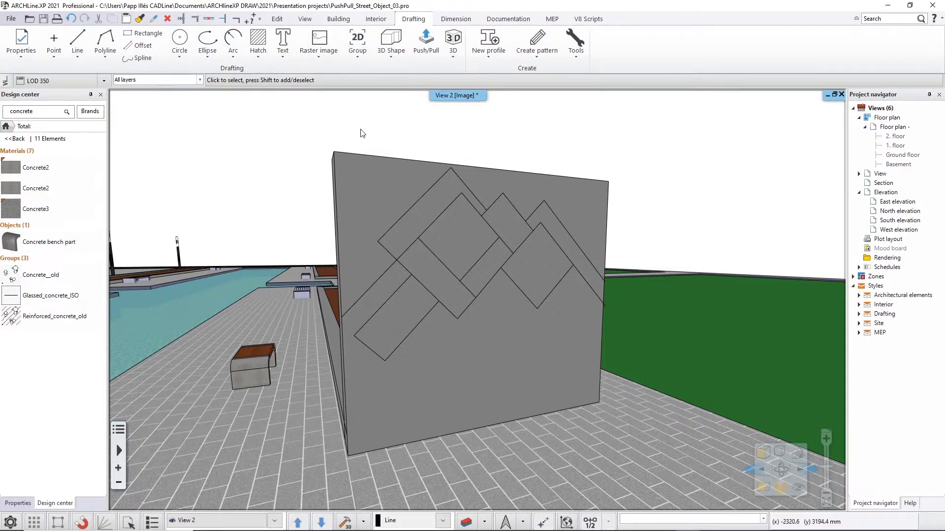
{"action": "left_click", "coordinate": [427, 46]}
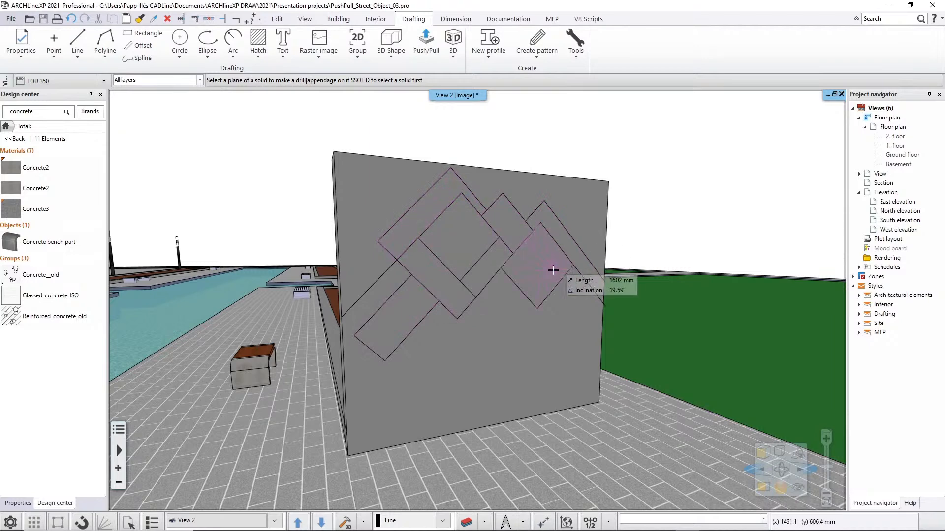
{"action": "left_click", "coordinate": [412, 211]}
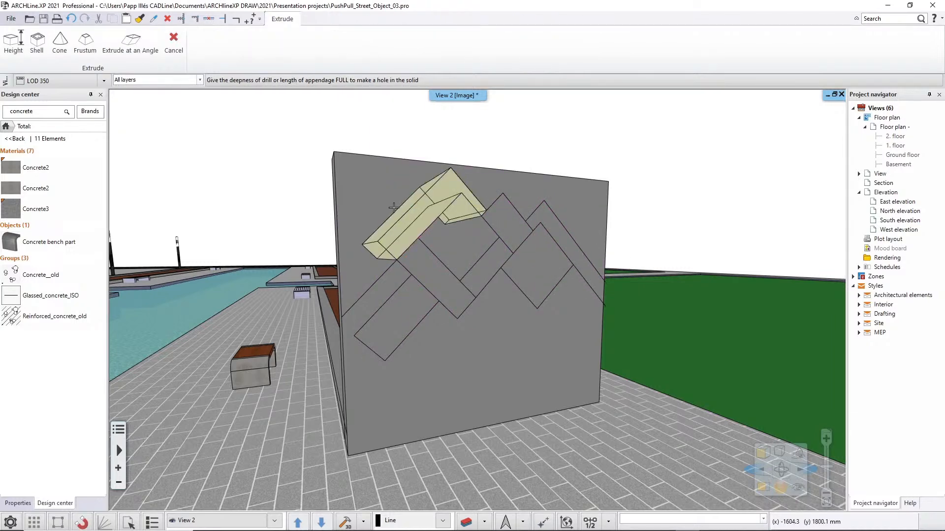
{"action": "middle_click_drag", "start_coordinate": [395, 208], "coordinate": [566, 198]}
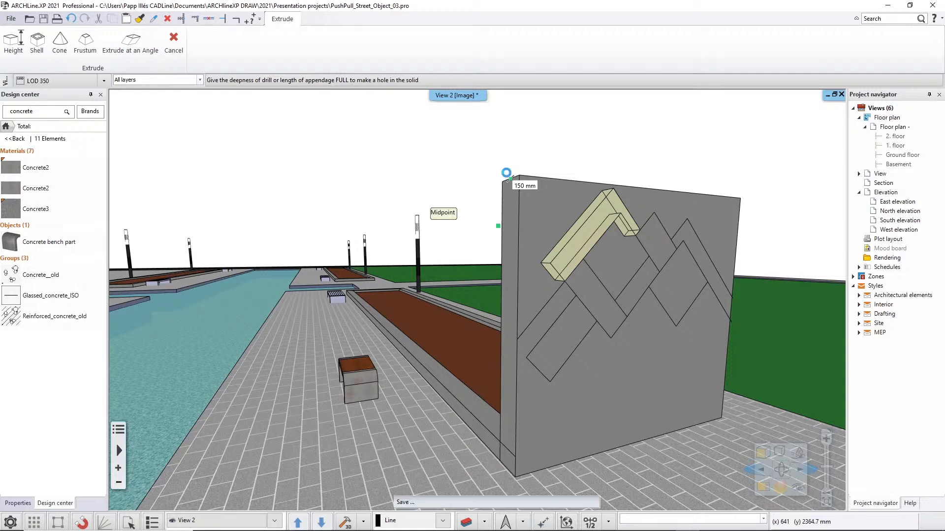
{"action": "left_click", "coordinate": [620, 179]}
Cut away the wall area above the pattern's outline through the full wall thickness with Push/Pull.
{"action": "middle_click_drag", "start_coordinate": [610, 275], "coordinate": [477, 279]}
{"action": "middle_click_drag", "start_coordinate": [394, 190], "coordinate": [437, 186]}
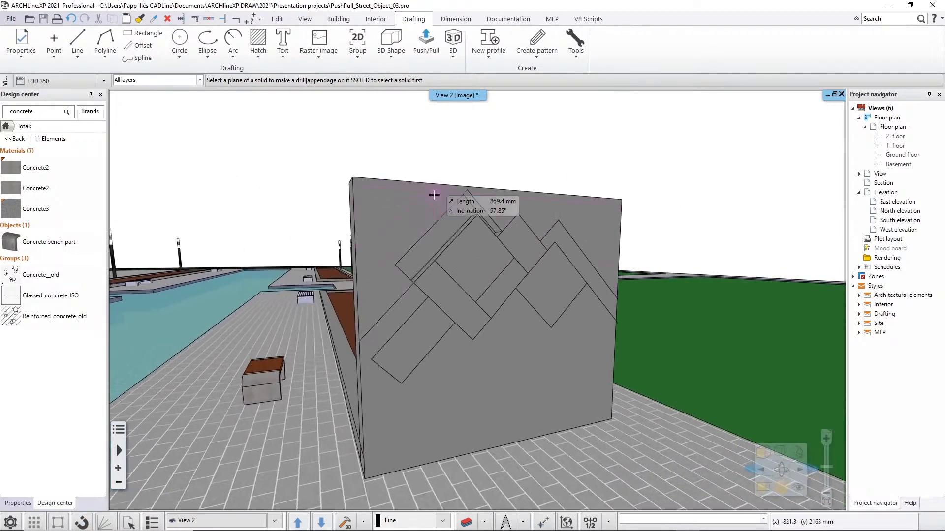
{"action": "scroll", "coordinate": [469, 243], "scroll_direction": "up", "scroll_amount": 3}
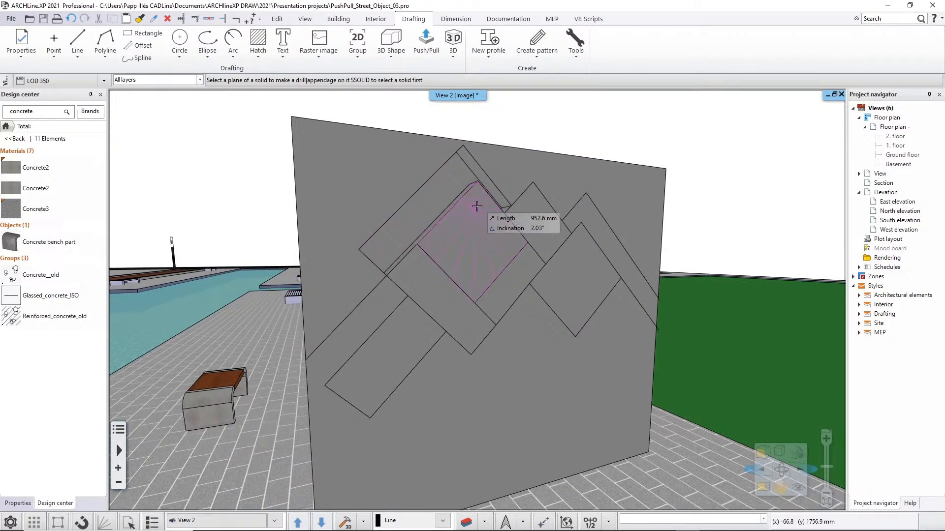
{"action": "left_click", "coordinate": [521, 169]}
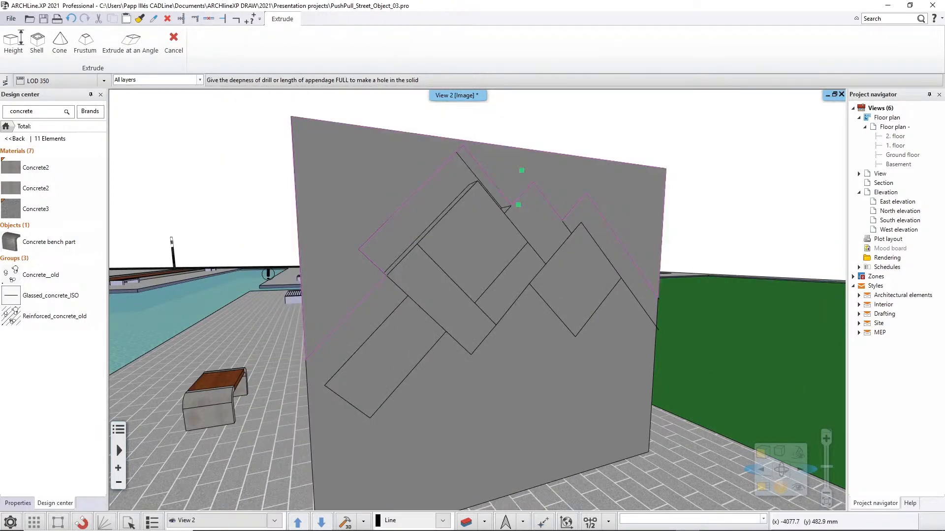
{"action": "middle_click_drag", "start_coordinate": [269, 276], "coordinate": [393, 274]}
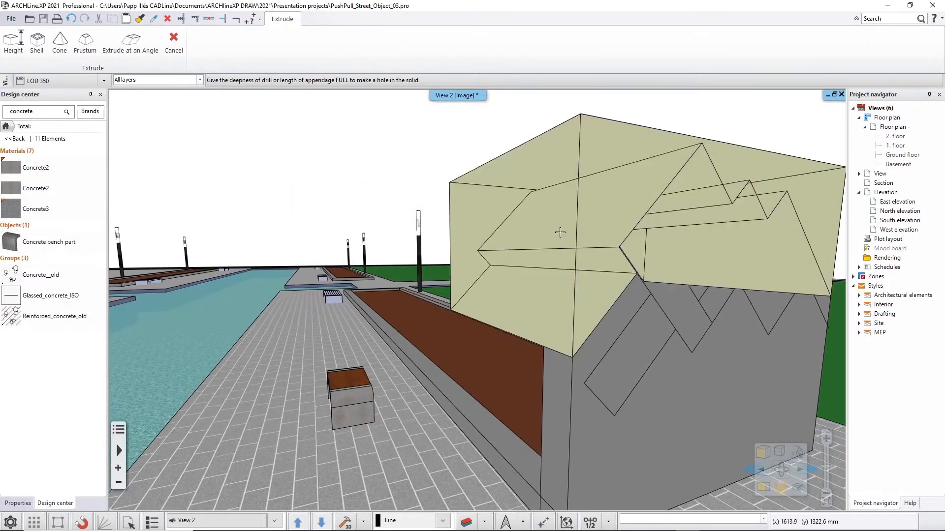
{"action": "left_click", "coordinate": [560, 232]}
Pull the middle peak's face 50 mm out of the wall and push the end peak's bent band in to the midpoint of the wall's thickness.
{"action": "middle_click_drag", "start_coordinate": [621, 255], "coordinate": [486, 246]}
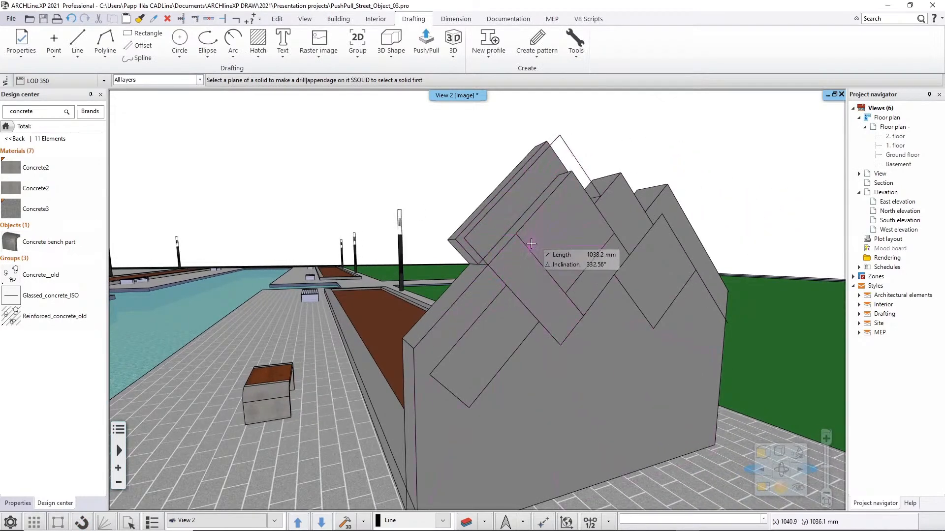
{"action": "middle_click_drag", "start_coordinate": [532, 241], "coordinate": [433, 232]}
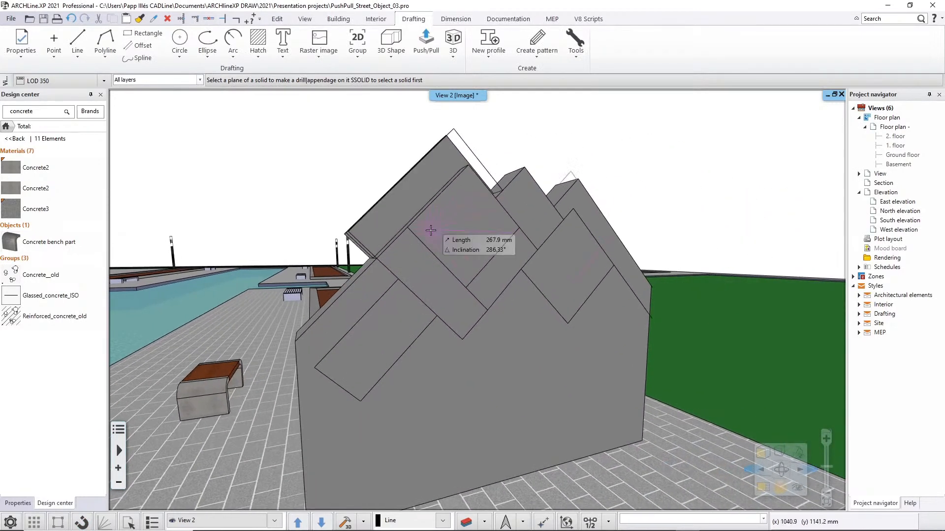
{"action": "left_click", "coordinate": [530, 206]}
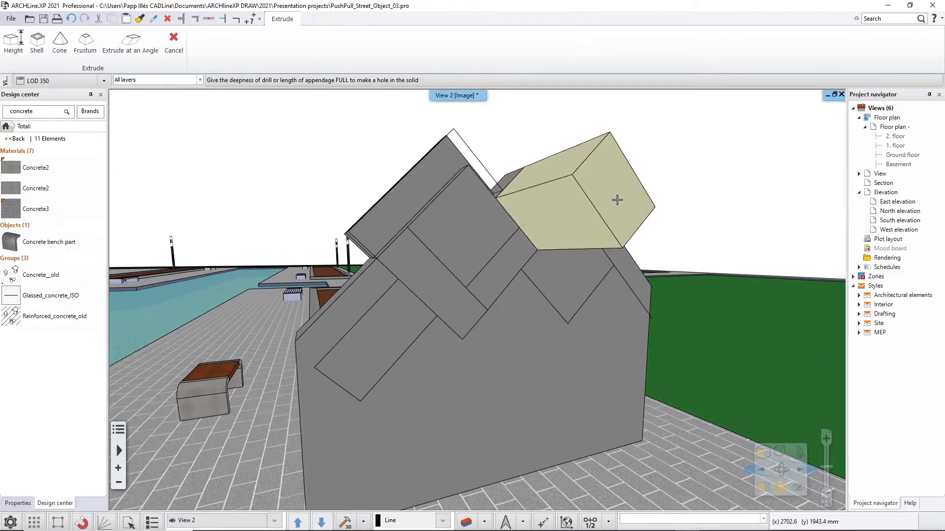
{"action": "type", "text": "50"}
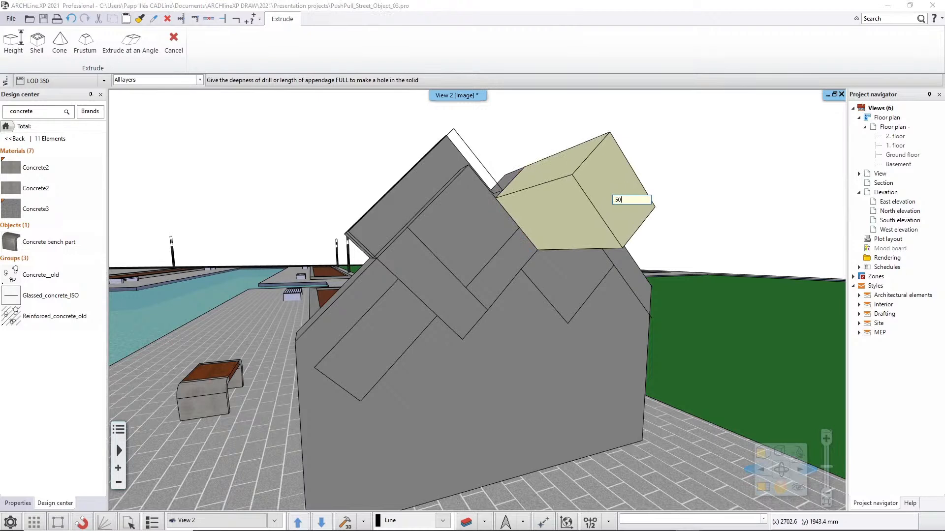
{"action": "key", "text": "Return"}
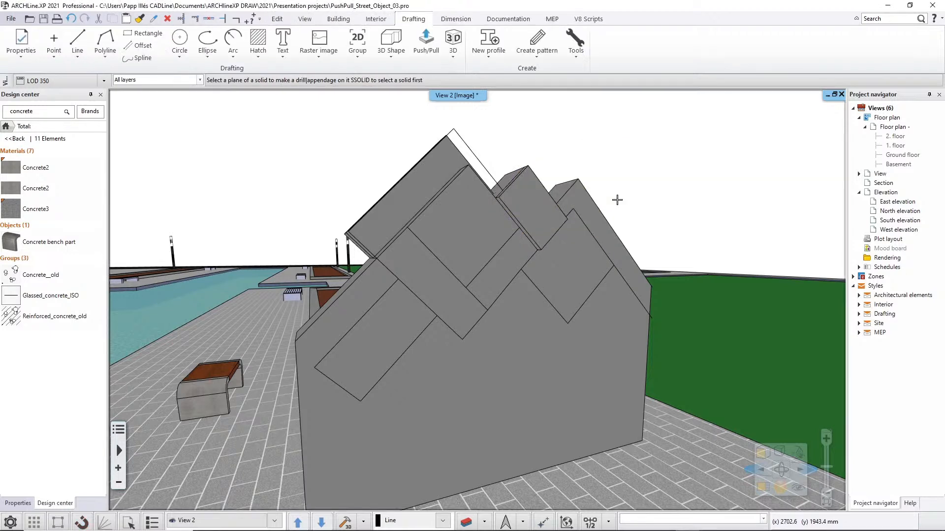
{"action": "left_click", "coordinate": [577, 197]}
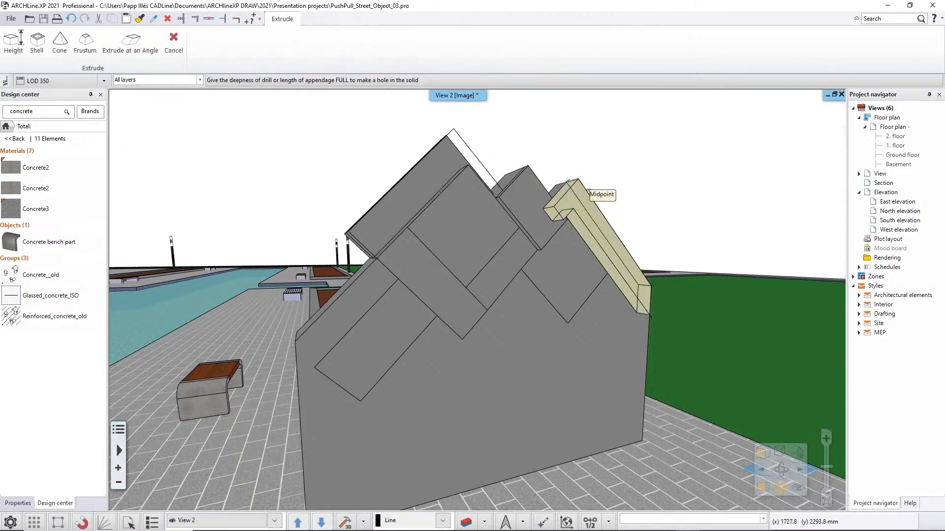
{"action": "left_click", "coordinate": [588, 191]}
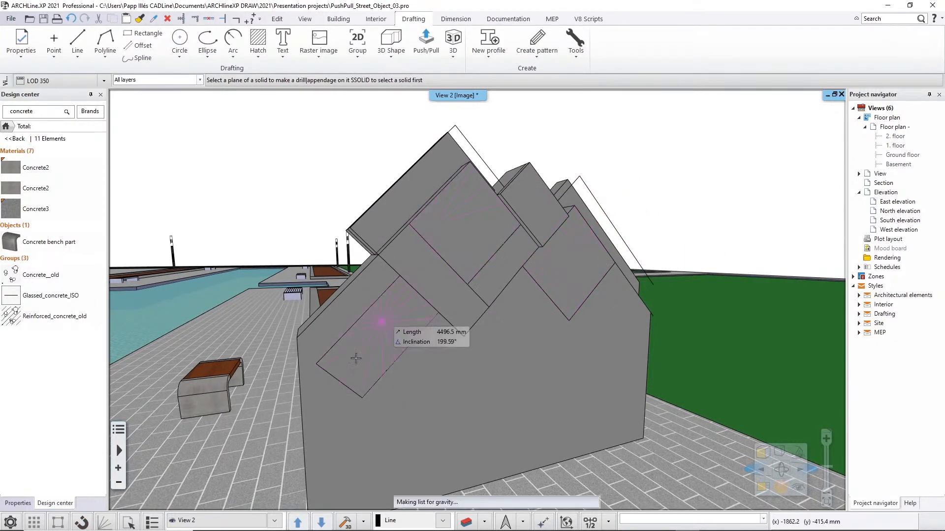
Cut the two diamonds and the lower slanted rectangle of the pattern through the full wall thickness with Push/Pull.
{"action": "middle_click_drag", "start_coordinate": [590, 261], "coordinate": [675, 255]}
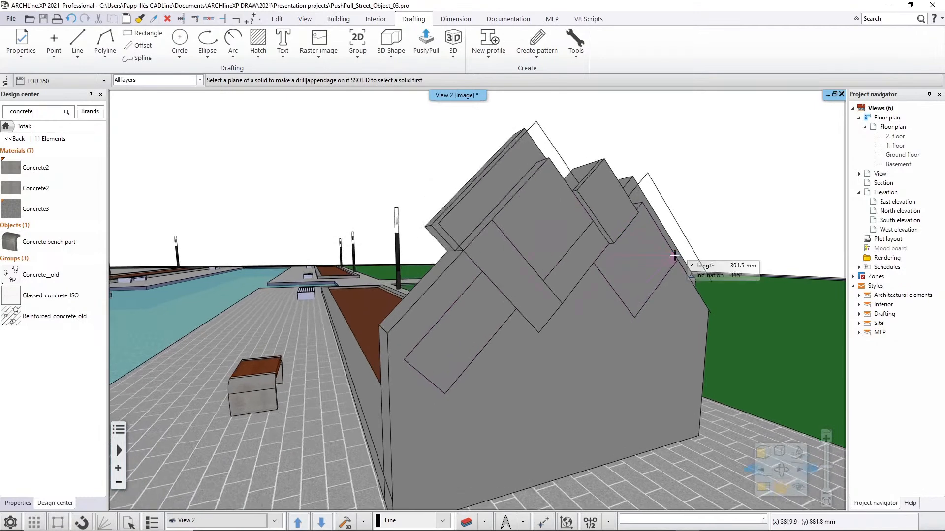
{"action": "left_click", "coordinate": [551, 222]}
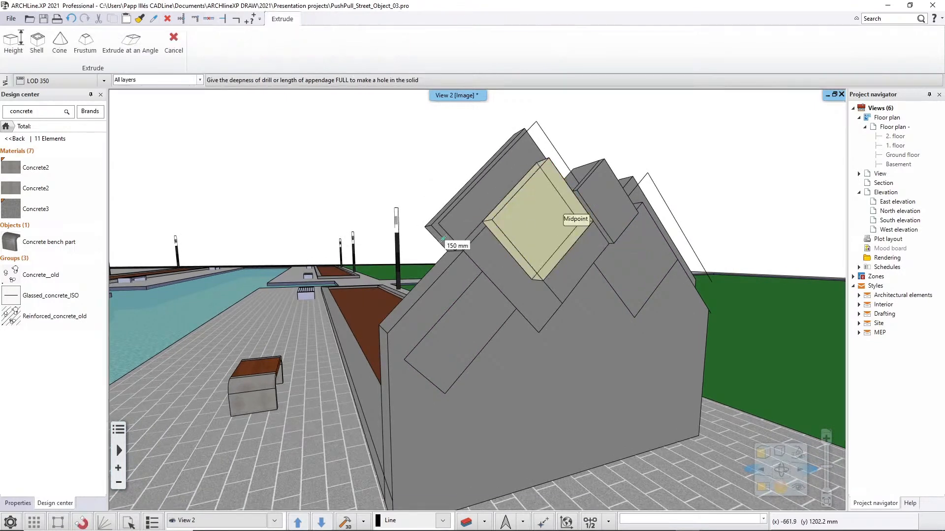
{"action": "left_click", "coordinate": [416, 245]}
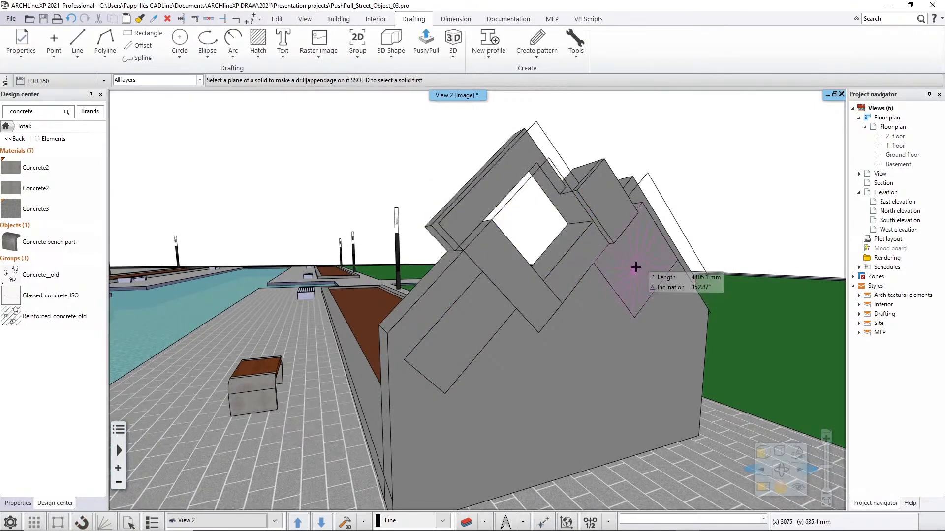
{"action": "left_click", "coordinate": [613, 273]}
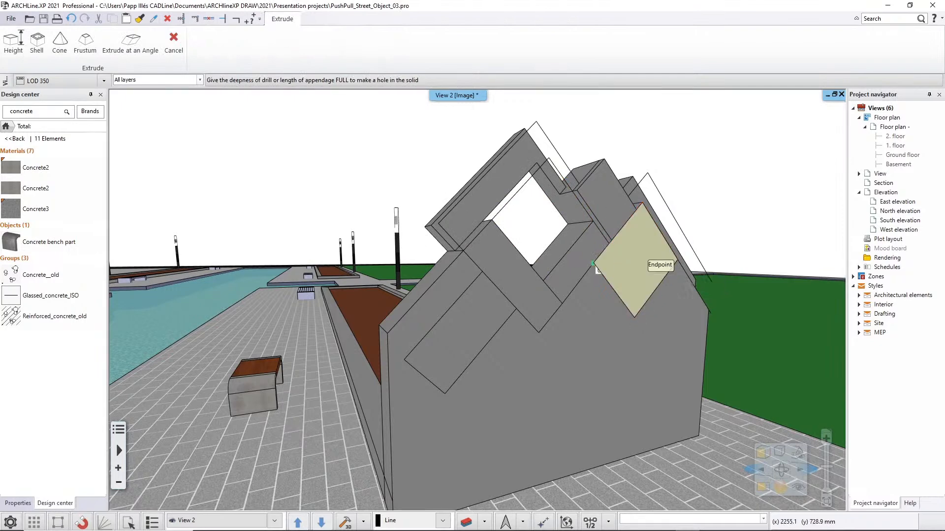
{"action": "left_click", "coordinate": [468, 327]}
{"action": "left_click", "coordinate": [468, 327]}
{"action": "left_click", "coordinate": [502, 272]}
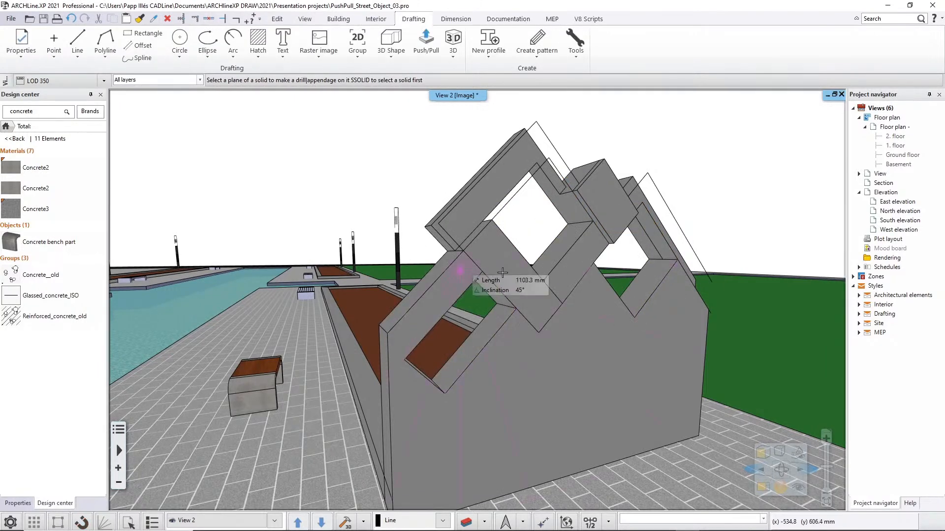
Push the short slanted band between the two diamond openings partway into the wall and end Push/Pull.
{"action": "left_click", "coordinate": [560, 284]}
{"action": "left_click", "coordinate": [580, 223]}
{"action": "key", "text": "Escape"}
Lower the top edge of the patterned wall slightly, so that it trims the tip of the highest peak.
{"action": "right_click_drag", "start_coordinate": [716, 251], "coordinate": [438, 279]}
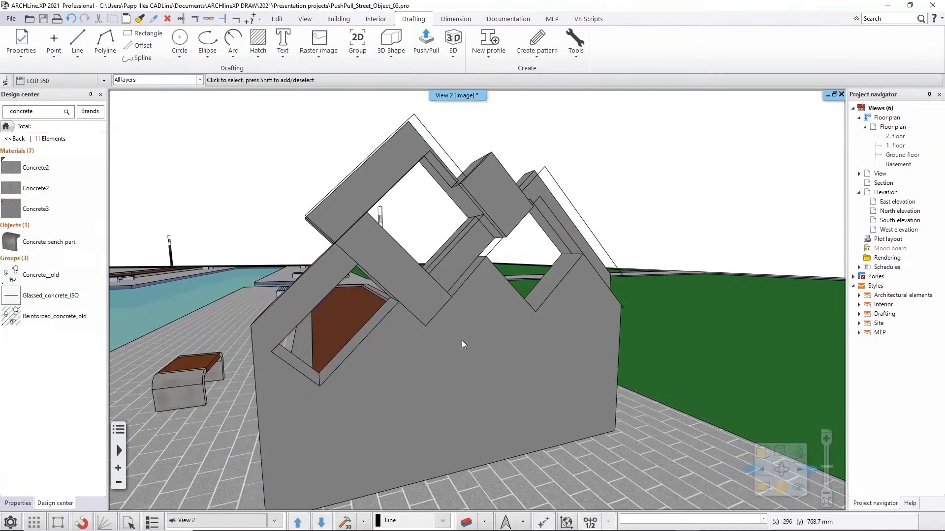
{"action": "right_click_drag", "start_coordinate": [458, 332], "coordinate": [488, 331]}
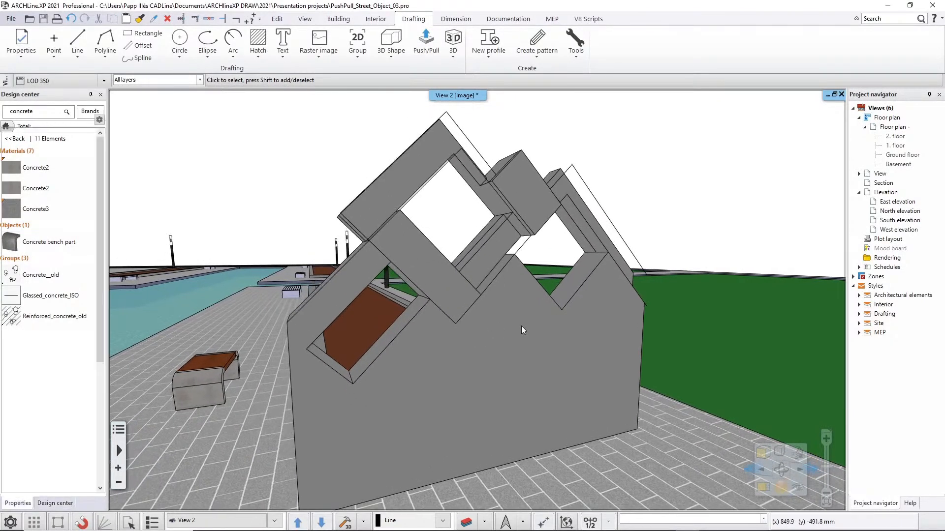
{"action": "left_click", "coordinate": [521, 329]}
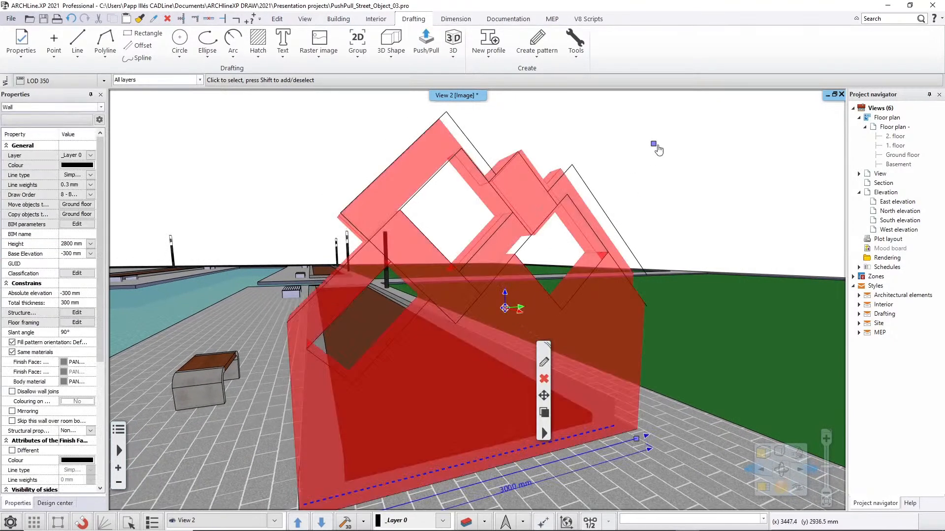
{"action": "mouse_move", "coordinate": [654, 145]}
{"action": "left_click", "coordinate": [694, 150]}
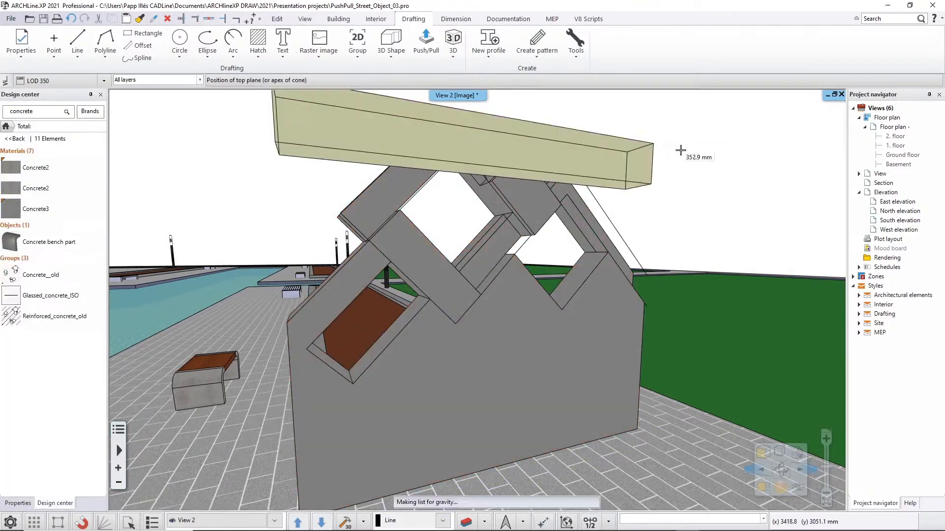
{"action": "left_click", "coordinate": [661, 114]}
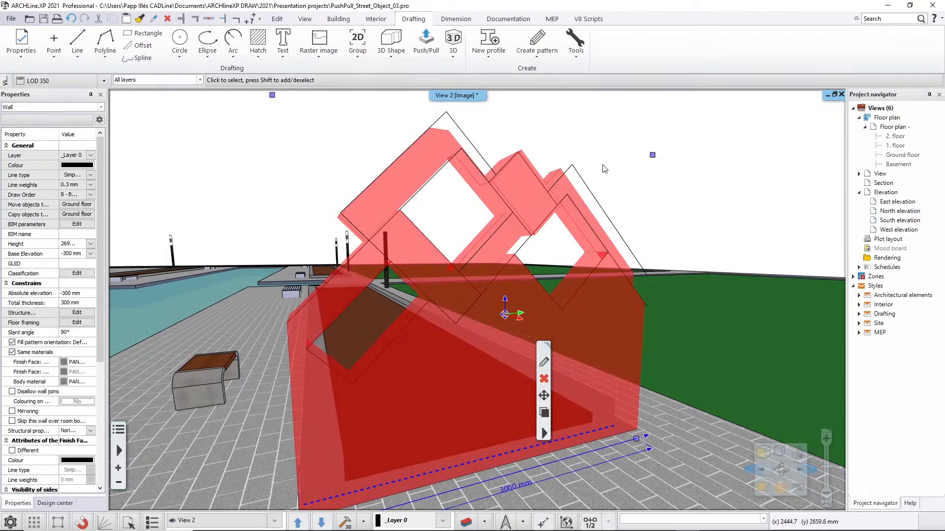
{"action": "key", "text": "Escape"}
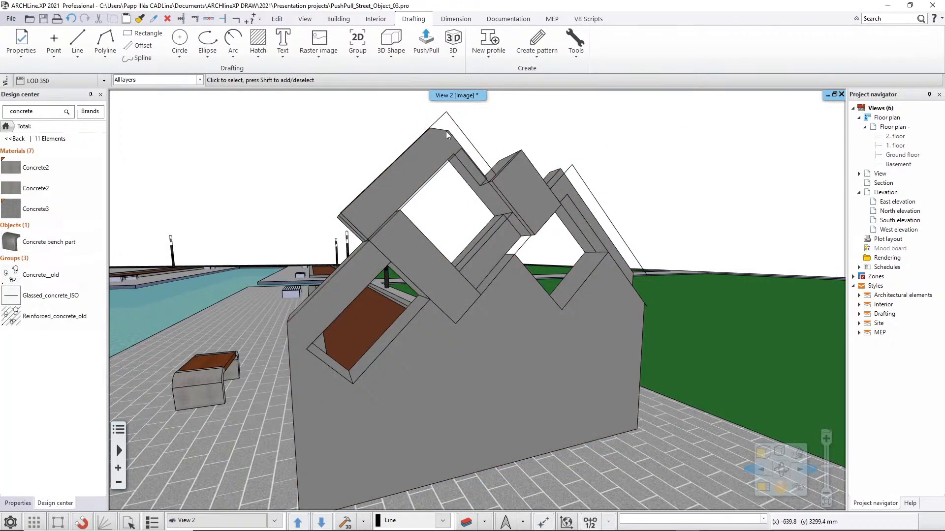
Try raising the wall's top edge well above the pattern's peaks and undo the change.
{"action": "left_click", "coordinate": [436, 166]}
{"action": "mouse_move", "coordinate": [654, 155]}
{"action": "left_click", "coordinate": [682, 159]}
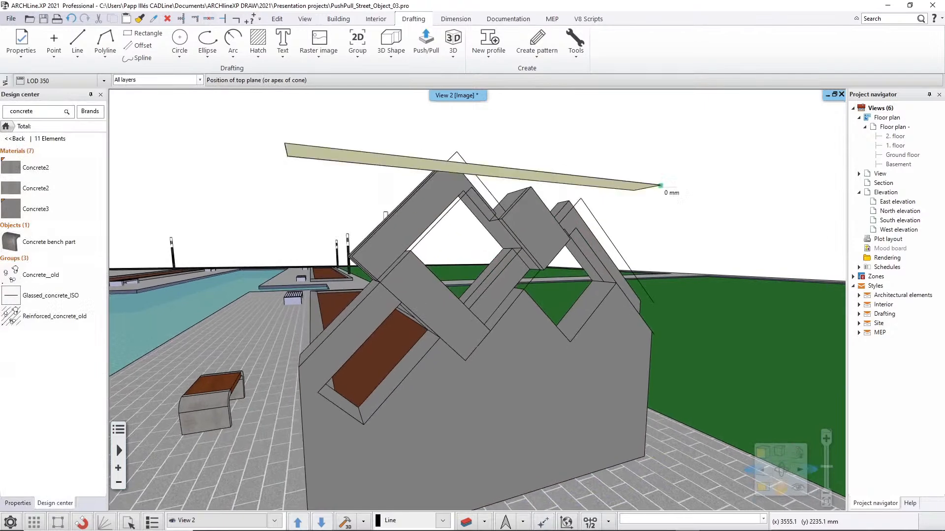
{"action": "left_click", "coordinate": [649, 125]}
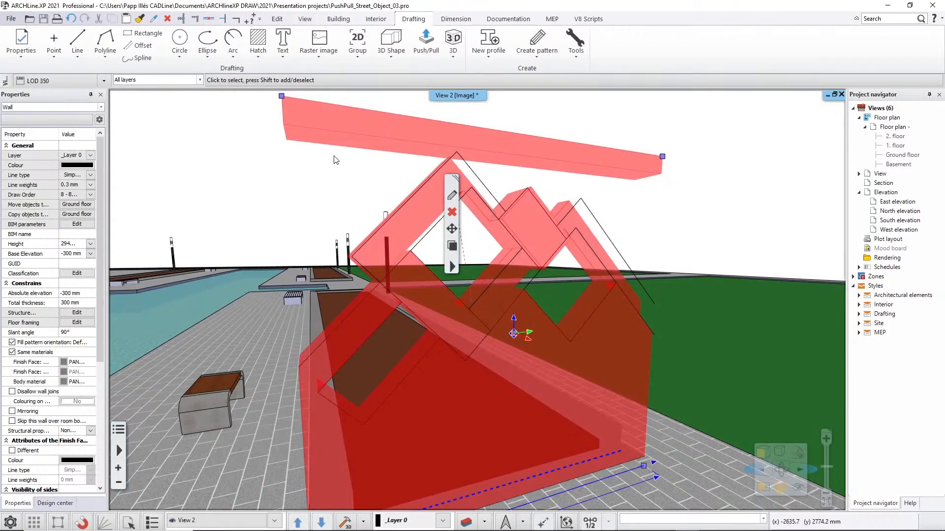
{"action": "left_click", "coordinate": [310, 153]}
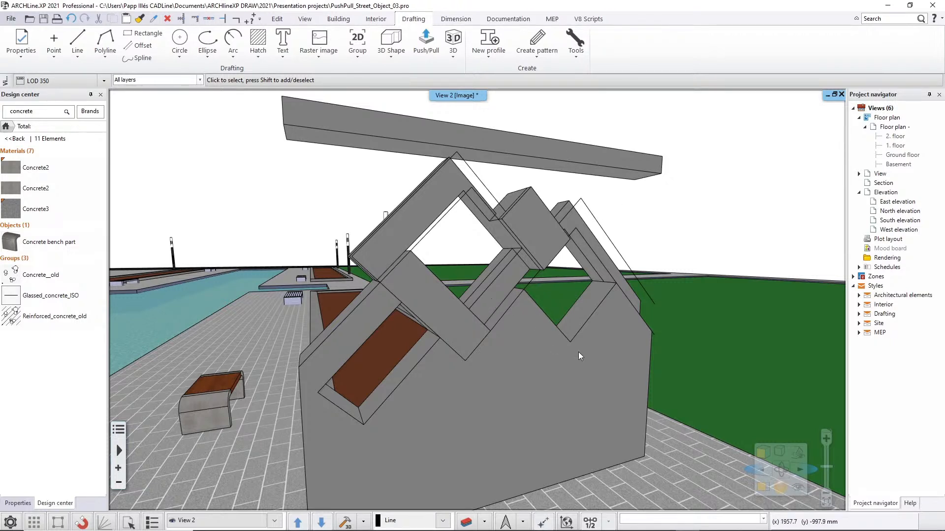
{"action": "key", "text": "ctrl+z"}
Set the length of the patterned wall to 2800 mm with its base dimension.
{"action": "left_click", "coordinate": [612, 375]}
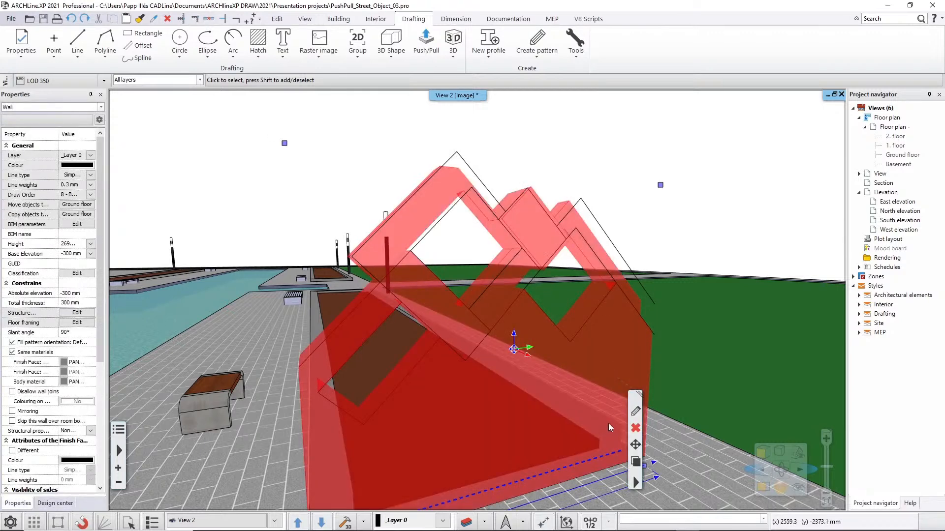
{"action": "middle_click_drag", "start_coordinate": [610, 423], "coordinate": [597, 318]}
{"action": "scroll", "coordinate": [597, 325], "scroll_direction": "down", "scroll_amount": 1}
{"action": "left_click", "coordinate": [511, 462]}
{"action": "left_click_drag", "start_coordinate": [516, 460], "coordinate": [495, 463]}
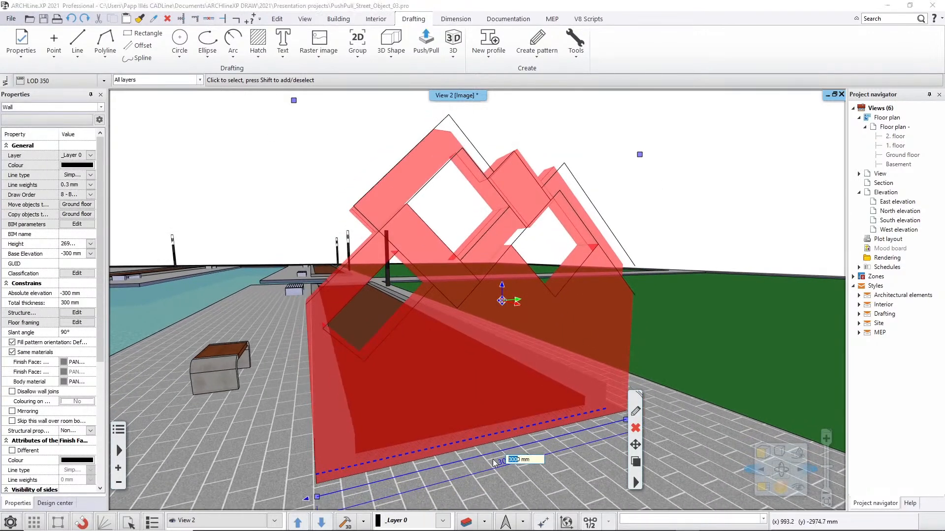
{"action": "type", "text": "280"}
{"action": "key", "text": "Return"}
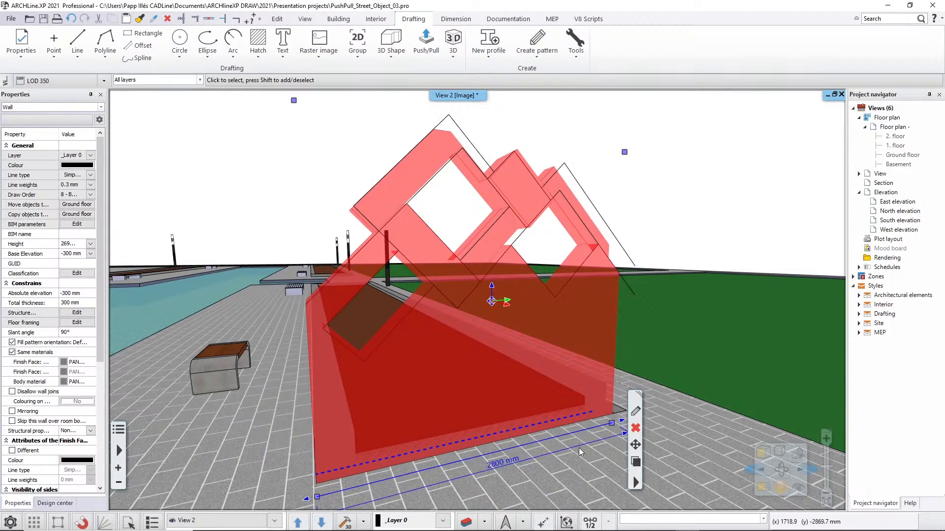
Shorten the patterned wall further at its opposite end by editing its base length dimension, and deselect it.
{"action": "middle_click_drag", "start_coordinate": [515, 468], "coordinate": [516, 450]}
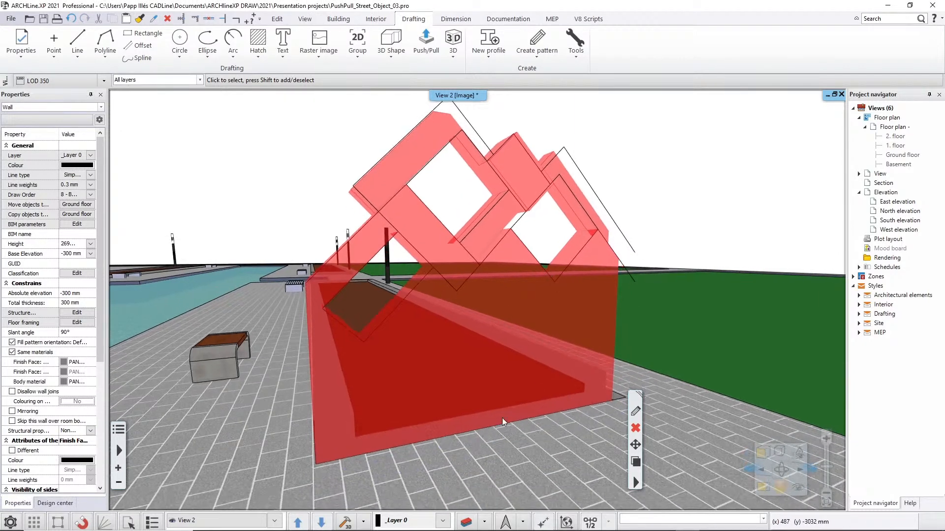
{"action": "left_click", "coordinate": [497, 455]}
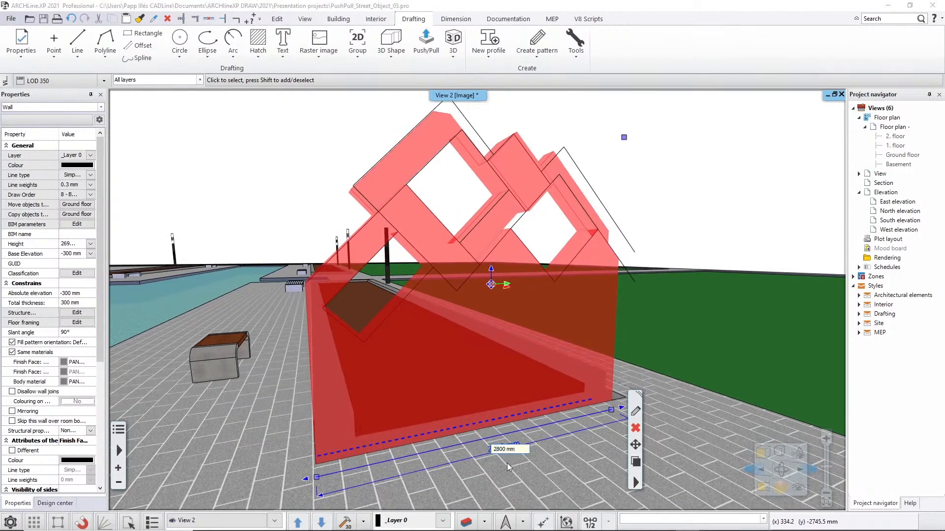
{"action": "type", "text": "6"}
{"action": "key", "text": "Return"}
{"action": "key", "text": "Escape"}
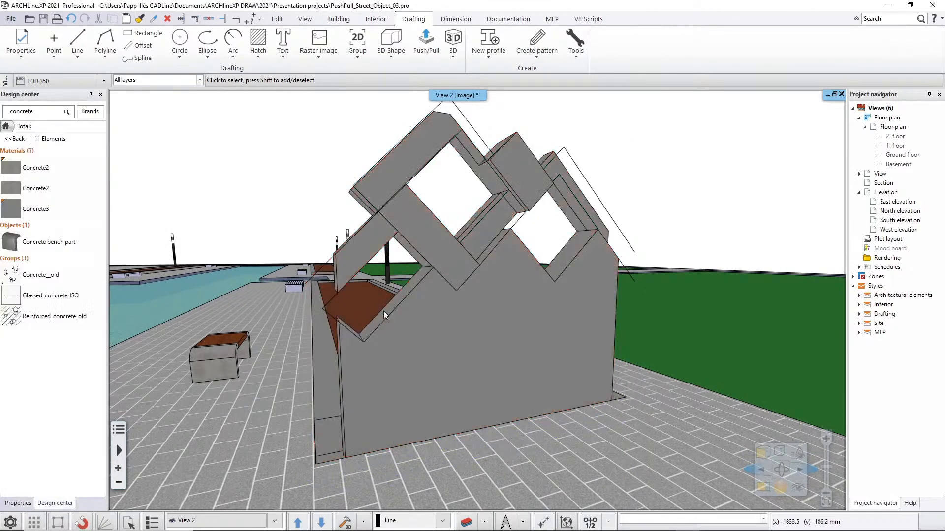
{"action": "middle_click_drag", "start_coordinate": [391, 320], "coordinate": [479, 281]}
{"action": "middle_click_drag", "start_coordinate": [549, 285], "coordinate": [464, 316]}
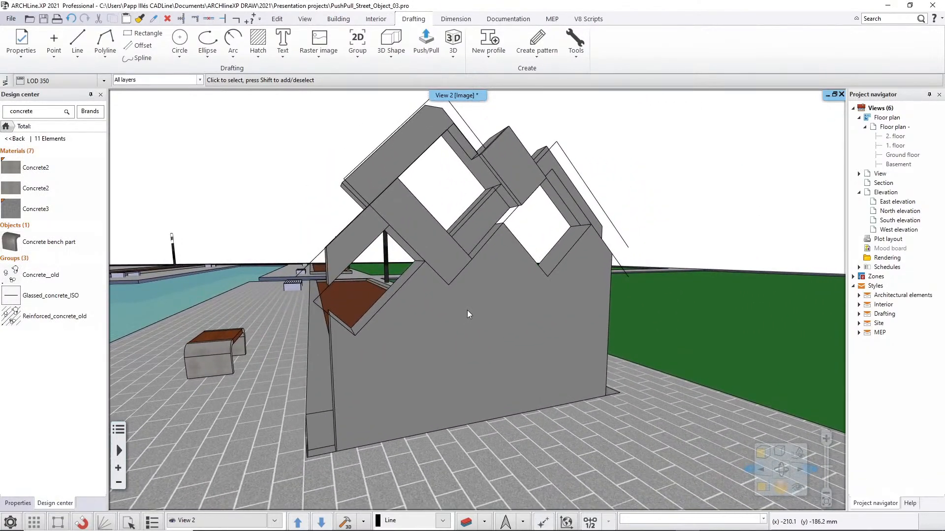
{"action": "scroll", "coordinate": [467, 310], "scroll_direction": "down", "scroll_amount": 2}
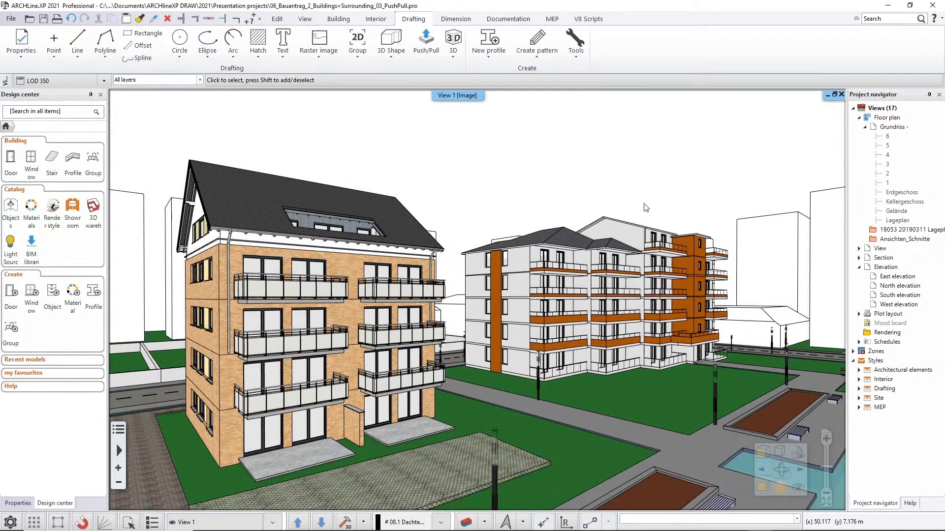
Offset the gable-side edge of the raised roof's balcony-side slope inward by 0.8 m, on the white and orange apartment building.
{"action": "middle_click_drag", "start_coordinate": [643, 201], "coordinate": [578, 216]}
{"action": "scroll", "coordinate": [583, 230], "scroll_direction": "up", "scroll_amount": 3}
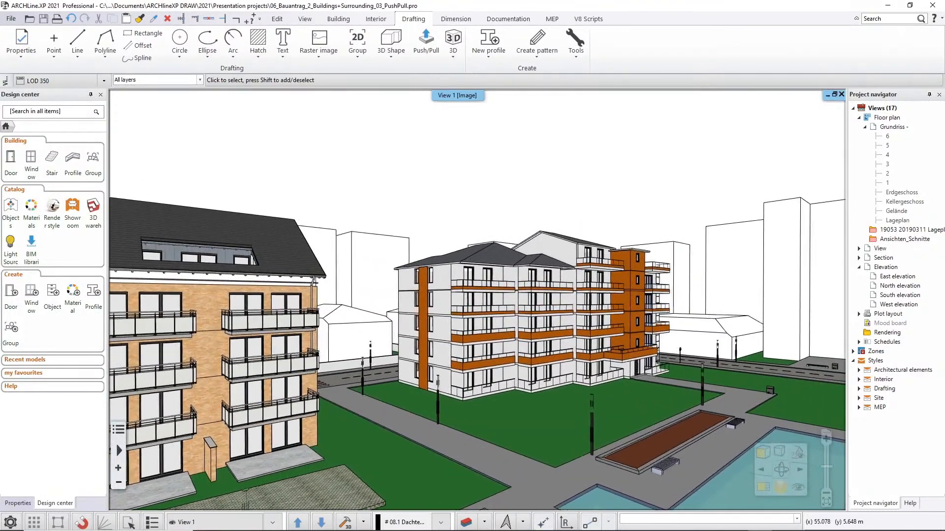
{"action": "scroll", "coordinate": [583, 229], "scroll_direction": "up", "scroll_amount": 4}
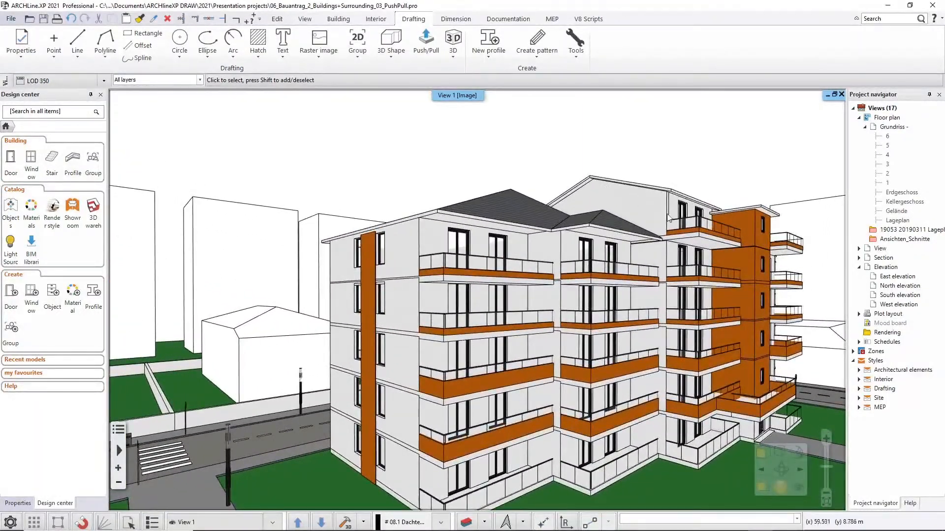
{"action": "middle_click_drag", "start_coordinate": [621, 195], "coordinate": [472, 221]}
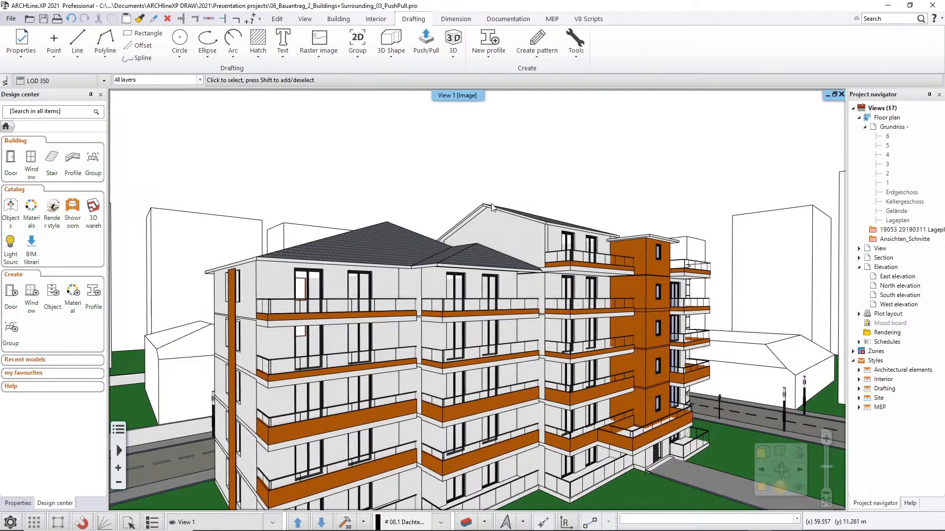
{"action": "middle_click_drag", "start_coordinate": [529, 224], "coordinate": [728, 466]}
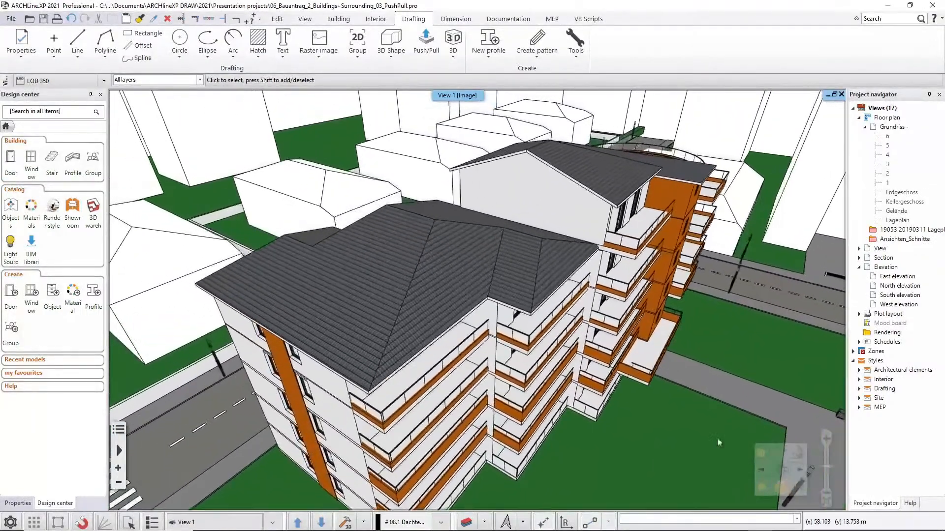
{"action": "middle_click_drag", "start_coordinate": [525, 162], "coordinate": [519, 211]}
{"action": "middle_click_drag", "start_coordinate": [539, 251], "coordinate": [558, 261]}
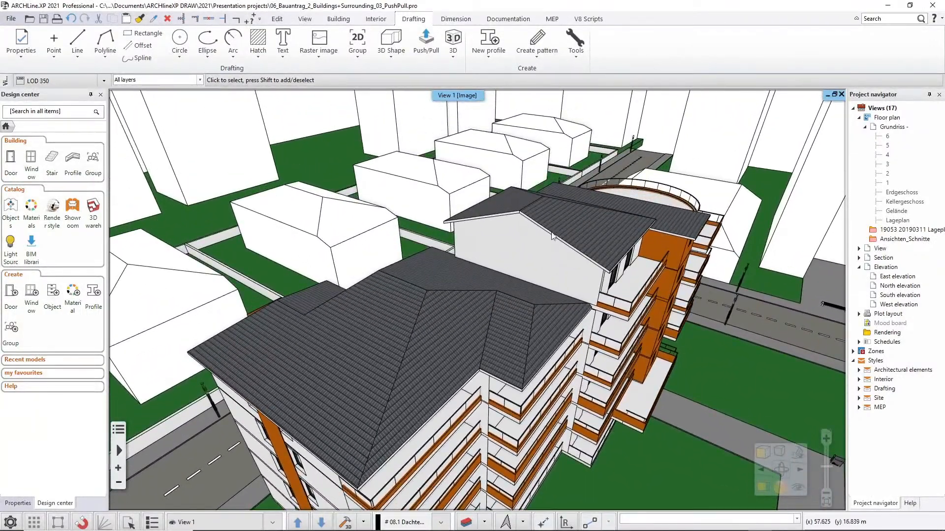
{"action": "scroll", "coordinate": [551, 222], "scroll_direction": "up", "scroll_amount": 5}
{"action": "middle_click_drag", "start_coordinate": [572, 177], "coordinate": [508, 384]}
{"action": "left_click", "coordinate": [541, 252]}
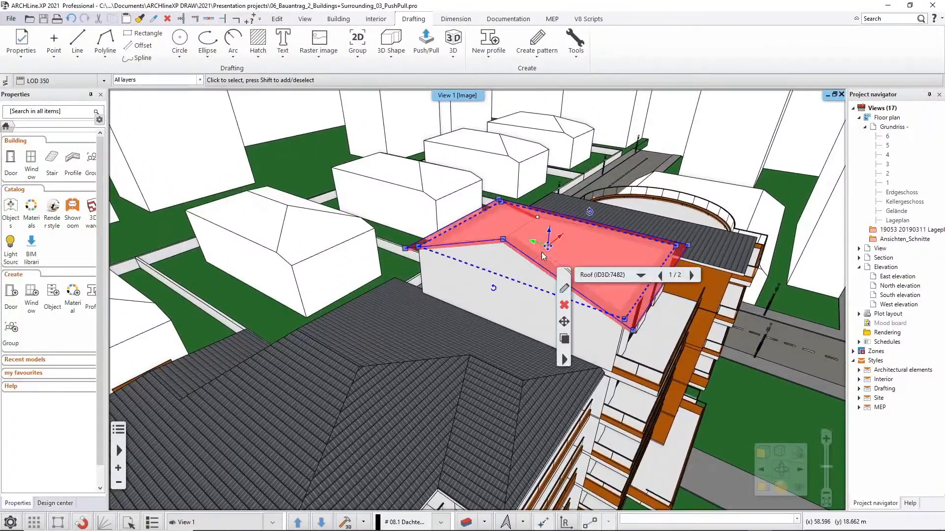
{"action": "mouse_move", "coordinate": [546, 272]}
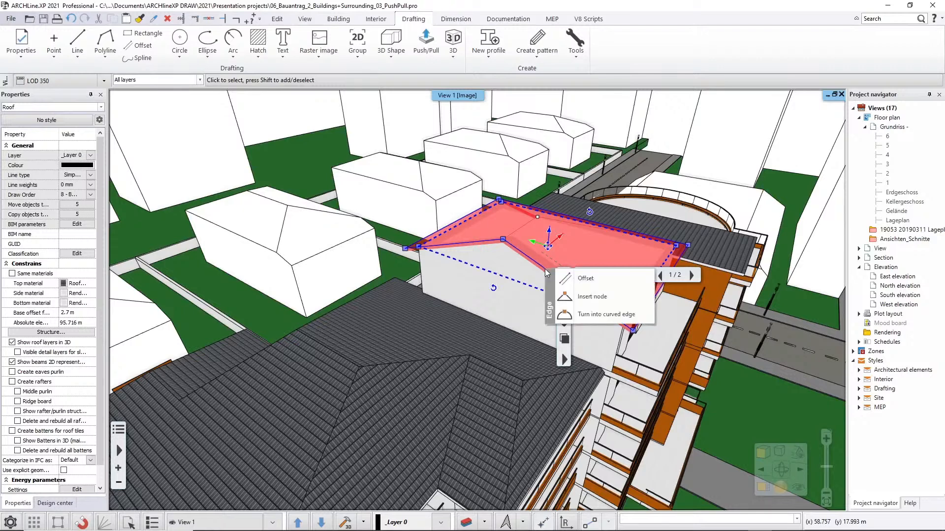
{"action": "left_click", "coordinate": [583, 279]}
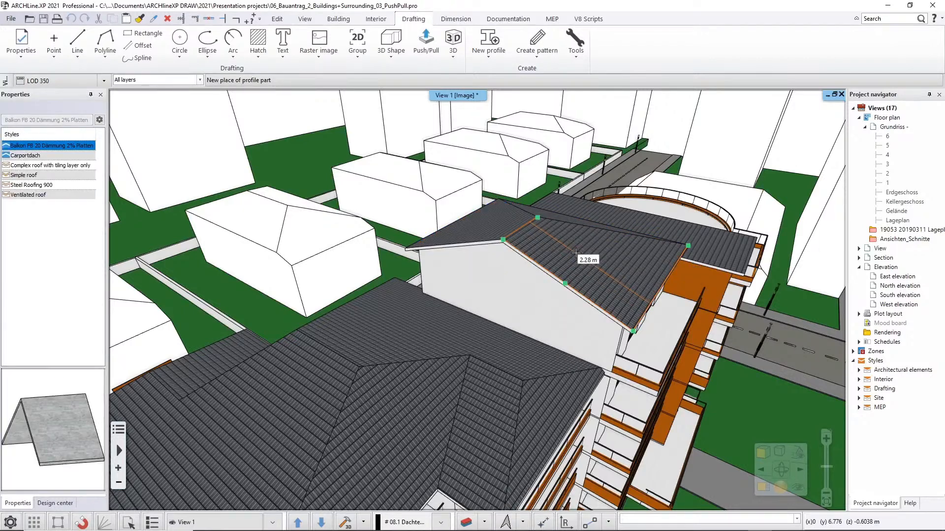
{"action": "type", "text": "0."}
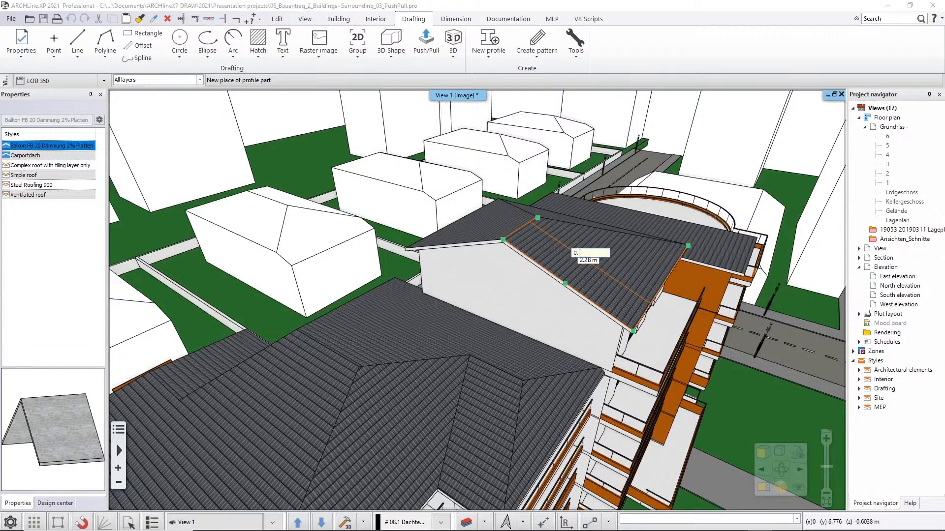
{"action": "type", "text": "8"}
{"action": "key", "text": "Return"}
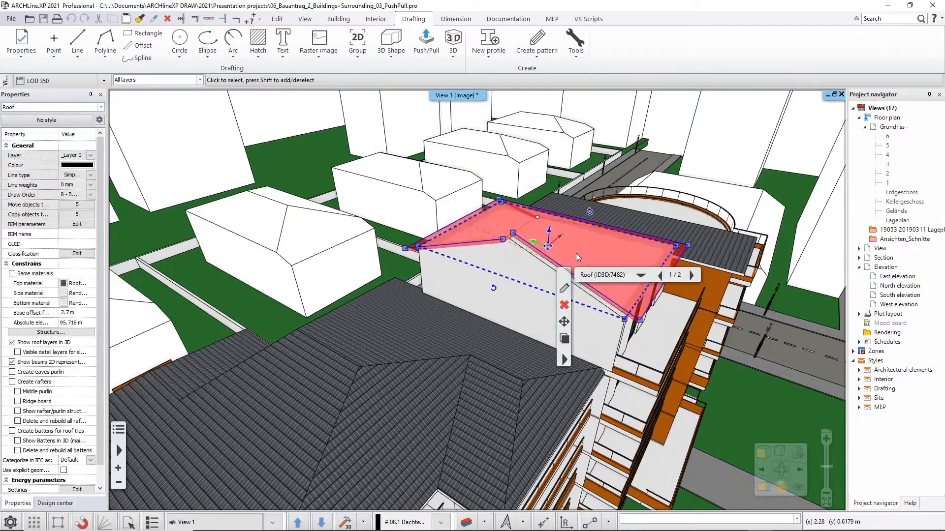
Offset the gable-side edge of the same roof's opposite slope inward by 0.8 m to match.
{"action": "left_click", "coordinate": [490, 246]}
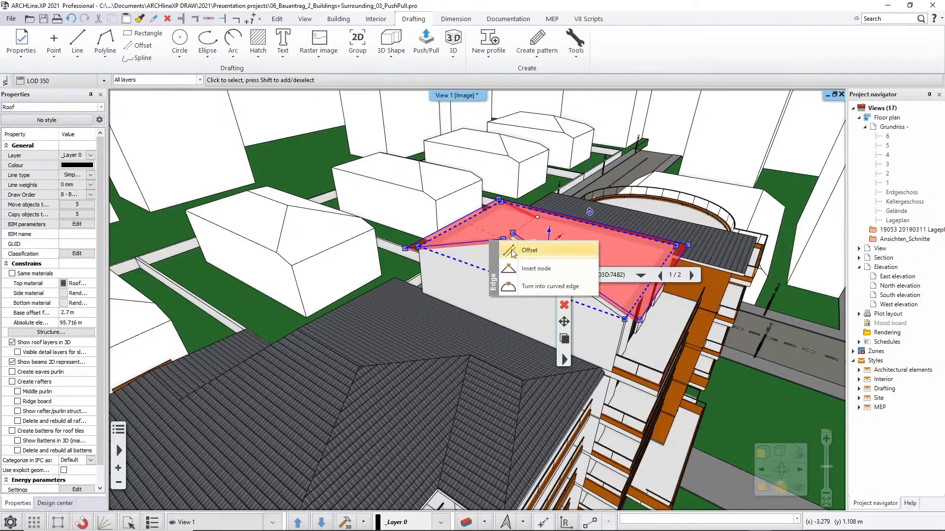
{"action": "left_click", "coordinate": [507, 250]}
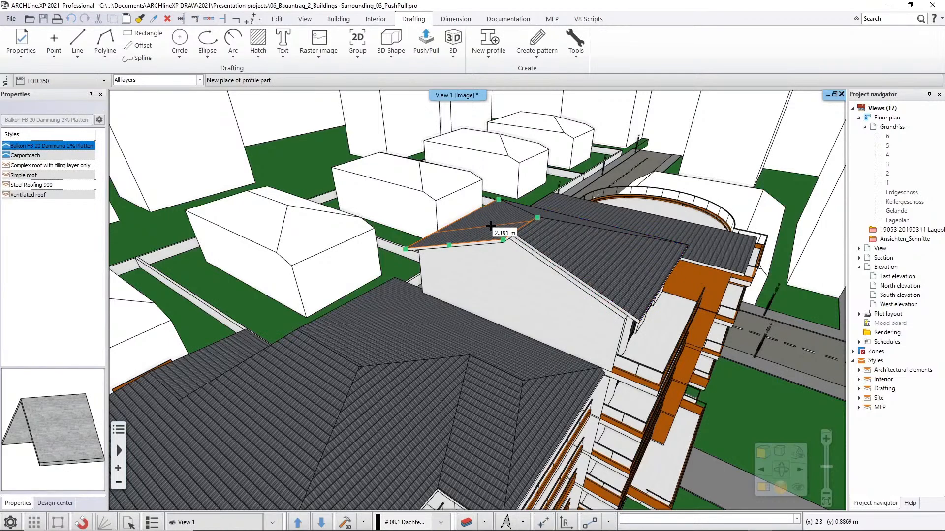
{"action": "type", "text": "0.8"}
{"action": "key", "text": "Return"}
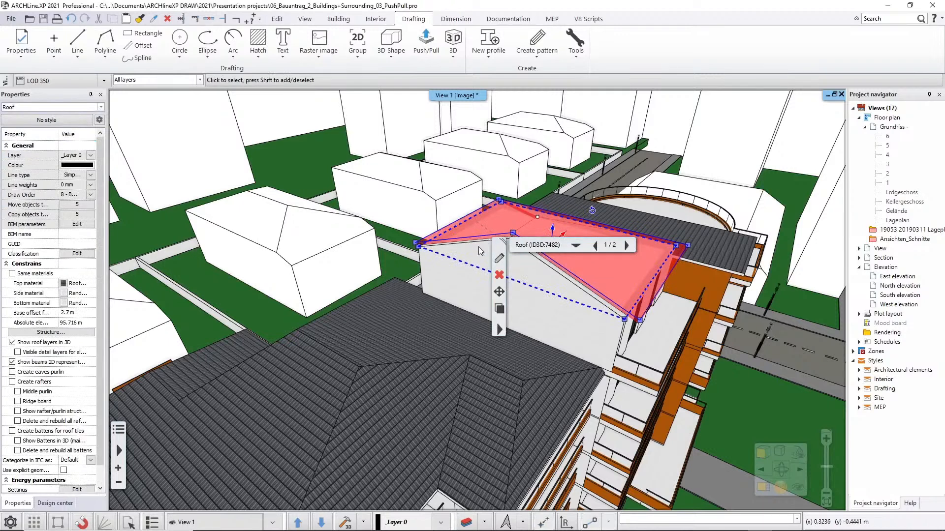
Set the height of the gable wall beneath the shortened roof to 5.6 m and deselect it.
{"action": "left_click", "coordinate": [481, 250]}
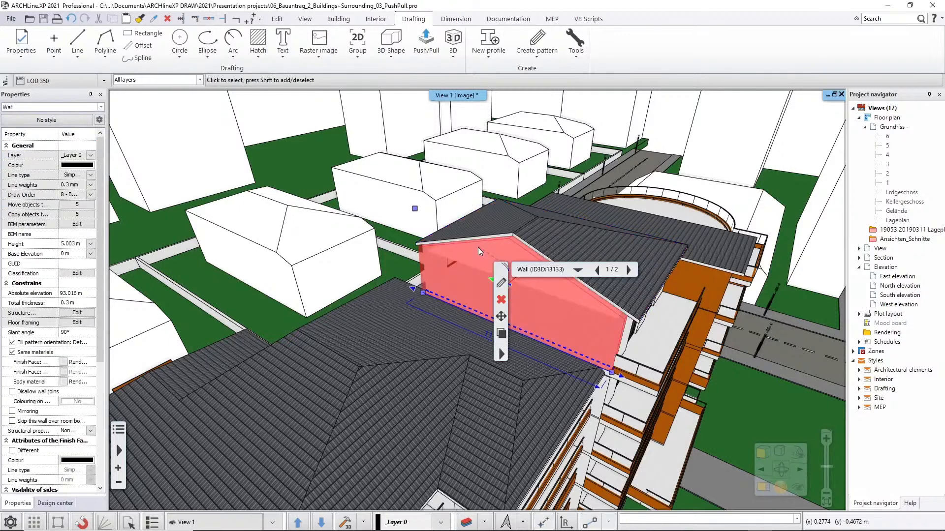
{"action": "left_click", "coordinate": [72, 244]}
{"action": "left_click_drag", "start_coordinate": [68, 244], "coordinate": [82, 244]}
{"action": "type", "text": "6"}
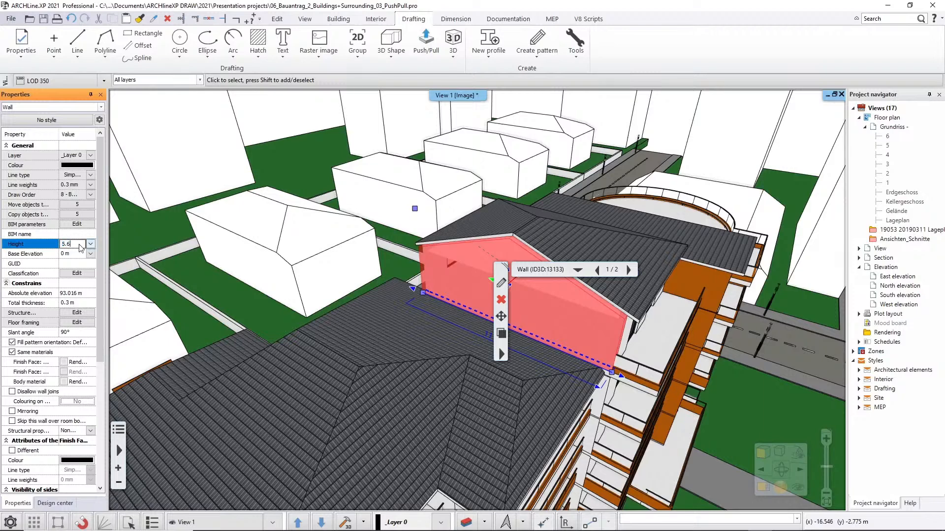
{"action": "key", "text": "Return"}
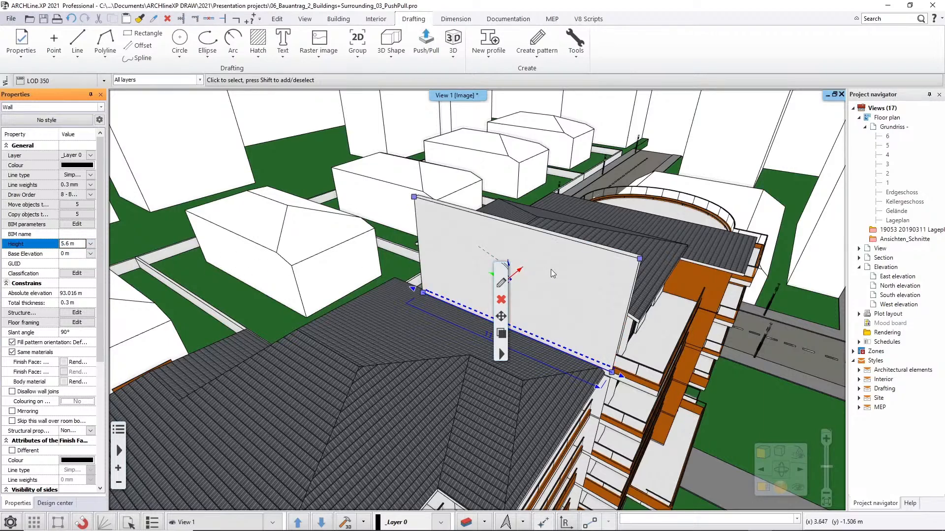
{"action": "key", "text": "Escape"}
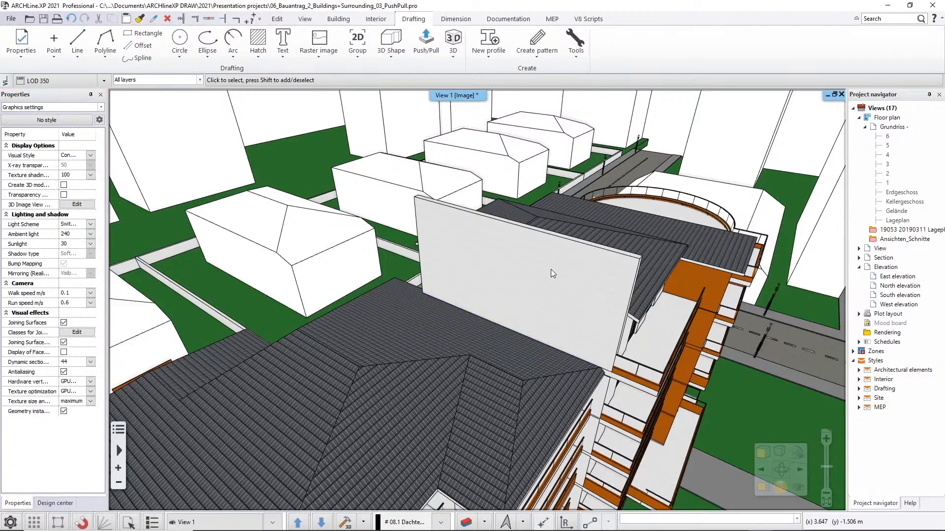
Draw a polyline on the gable wall's face, tracing the adjoining lower roof from one eave over the ridge to the other eave.
{"action": "middle_click_drag", "start_coordinate": [542, 261], "coordinate": [367, 263]}
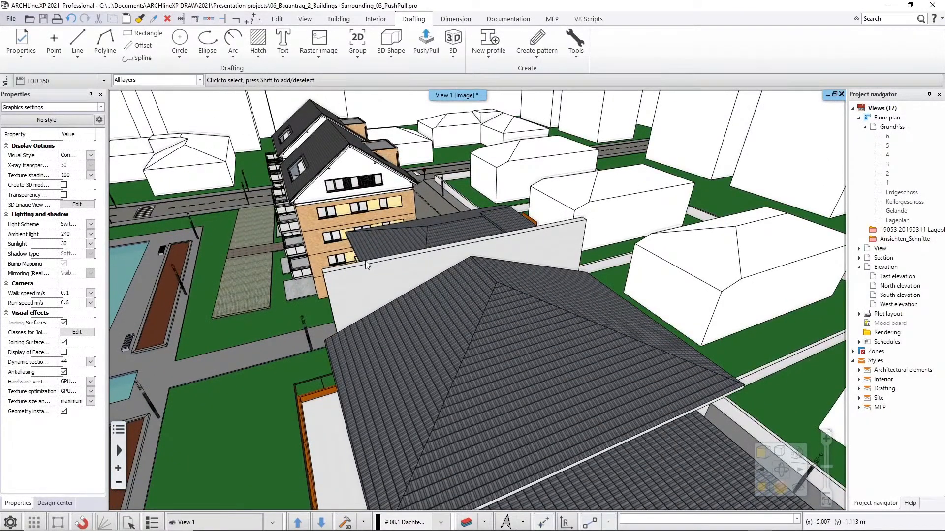
{"action": "mouse_move", "coordinate": [385, 307]}
{"action": "middle_mouse_down"}
{"action": "mouse_move", "coordinate": [414, 315]}
{"action": "mouse_move", "coordinate": [392, 320]}
{"action": "middle_mouse_up"}
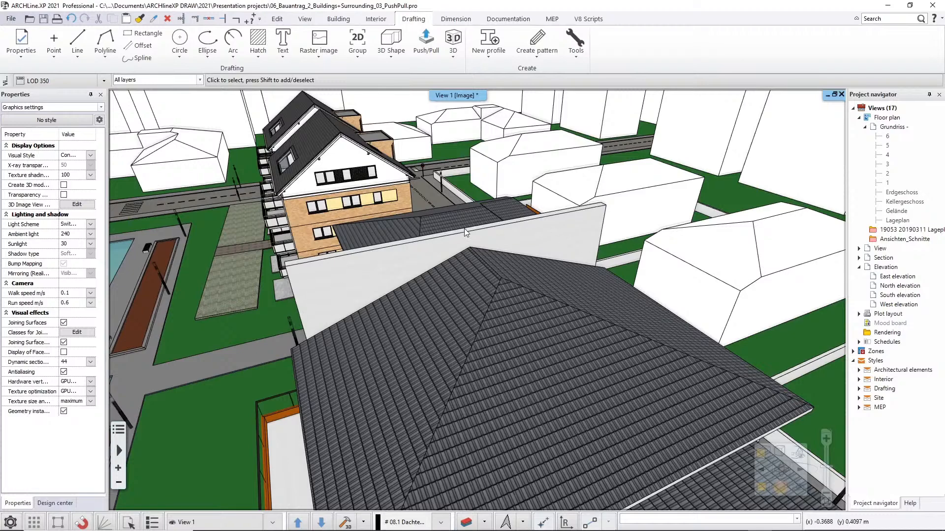
{"action": "middle_click_drag", "start_coordinate": [341, 303], "coordinate": [393, 276]}
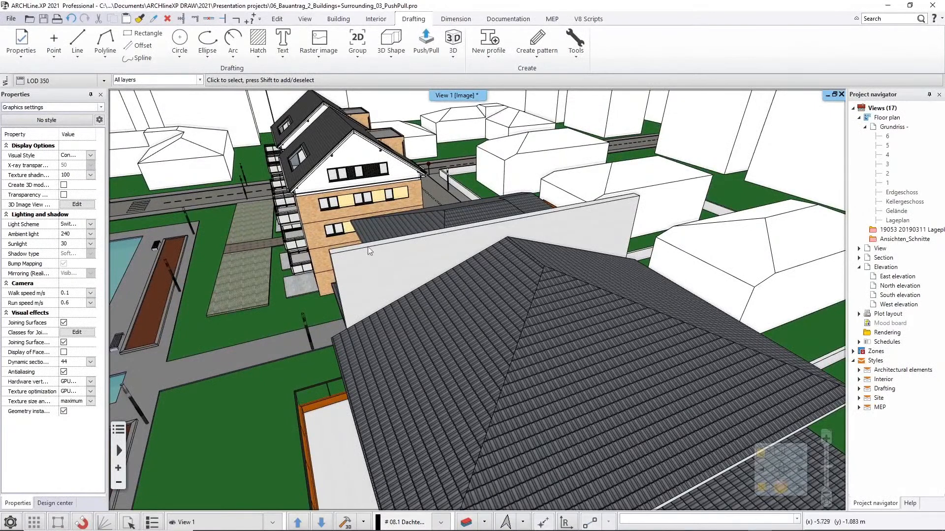
{"action": "left_click", "coordinate": [106, 56]}
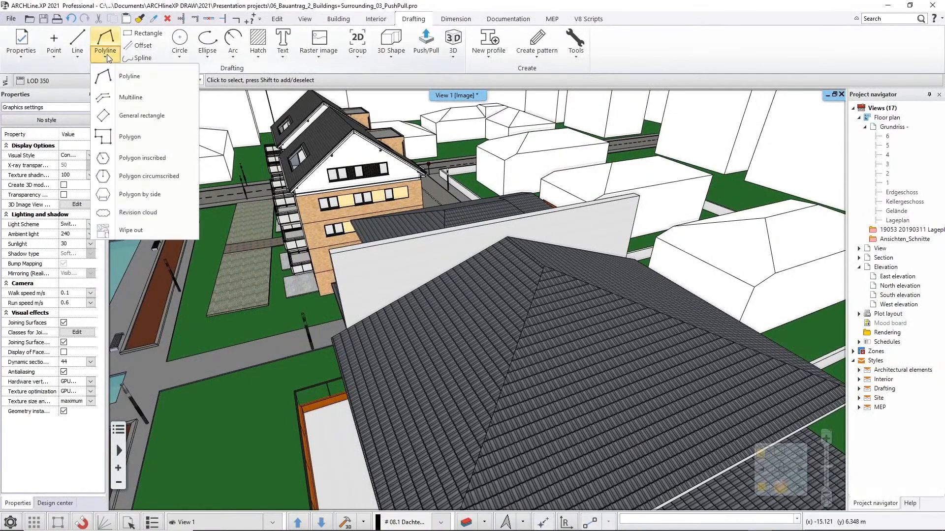
{"action": "left_click", "coordinate": [127, 77]}
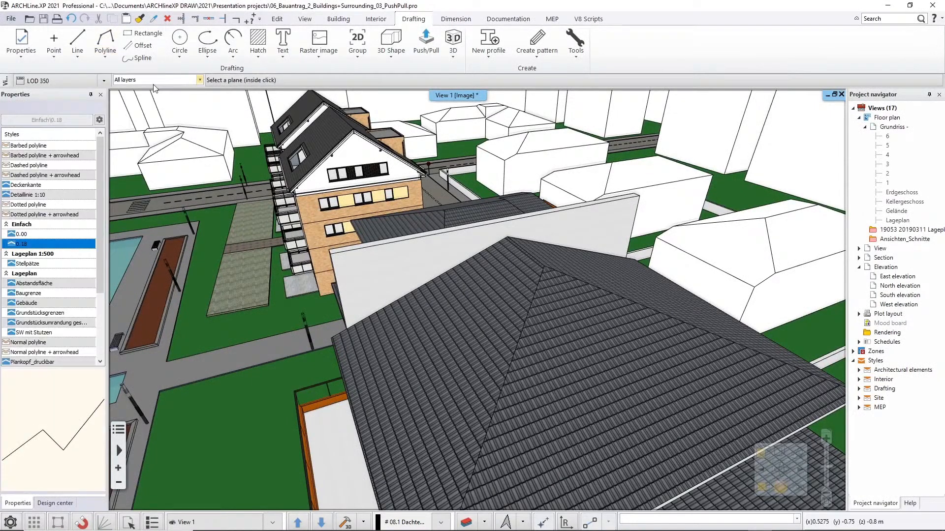
{"action": "left_click", "coordinate": [363, 268]}
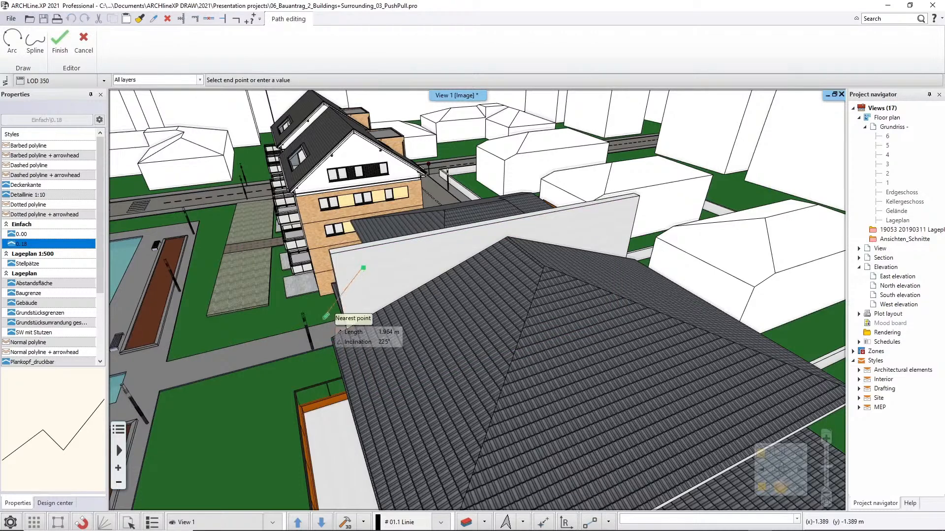
{"action": "left_click", "coordinate": [328, 326]}
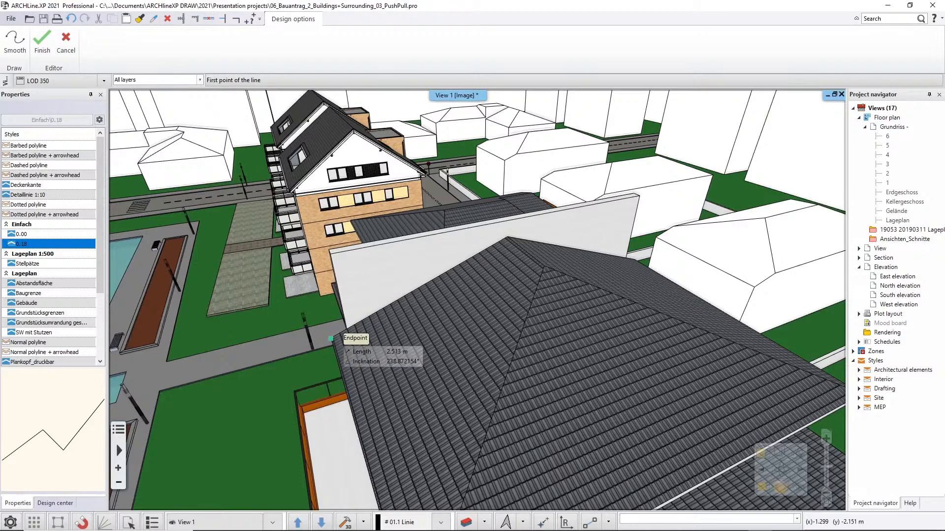
{"action": "left_click", "coordinate": [330, 339]}
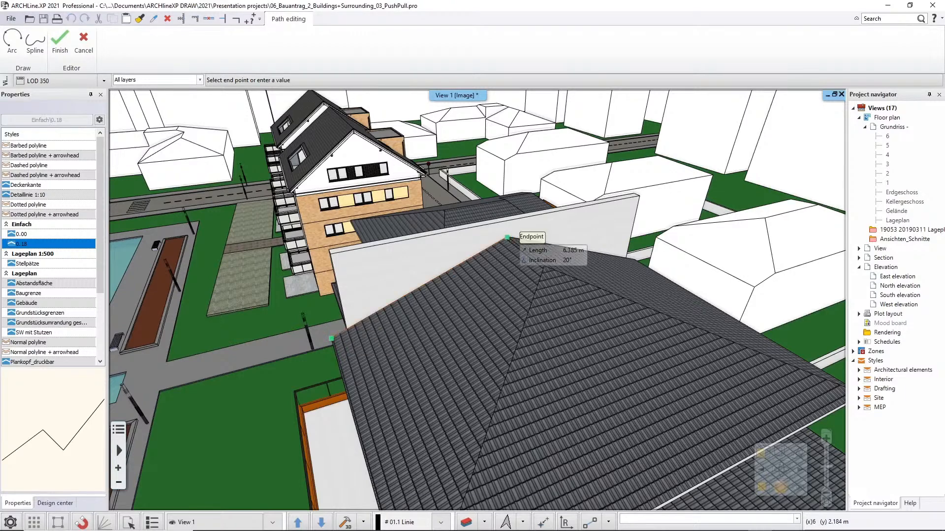
{"action": "left_click", "coordinate": [507, 238]}
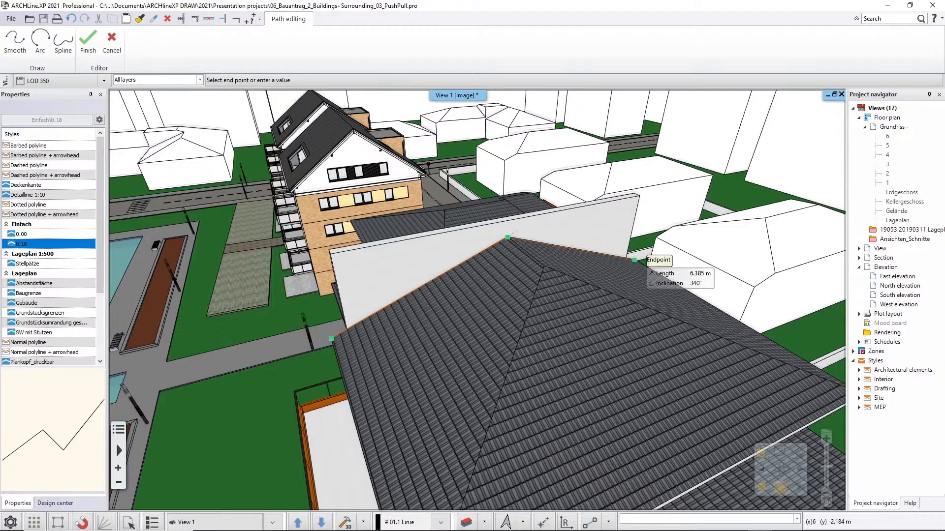
{"action": "left_click", "coordinate": [635, 259]}
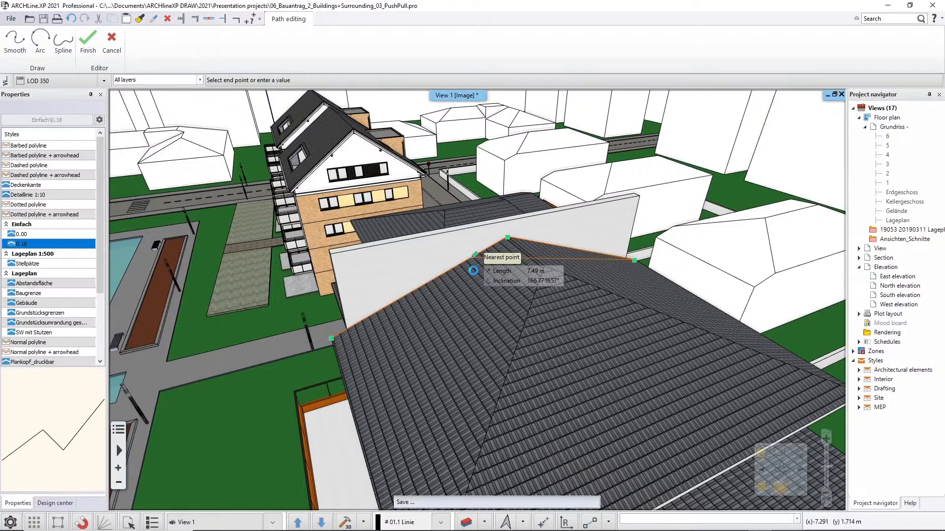
{"action": "key", "text": "Return"}
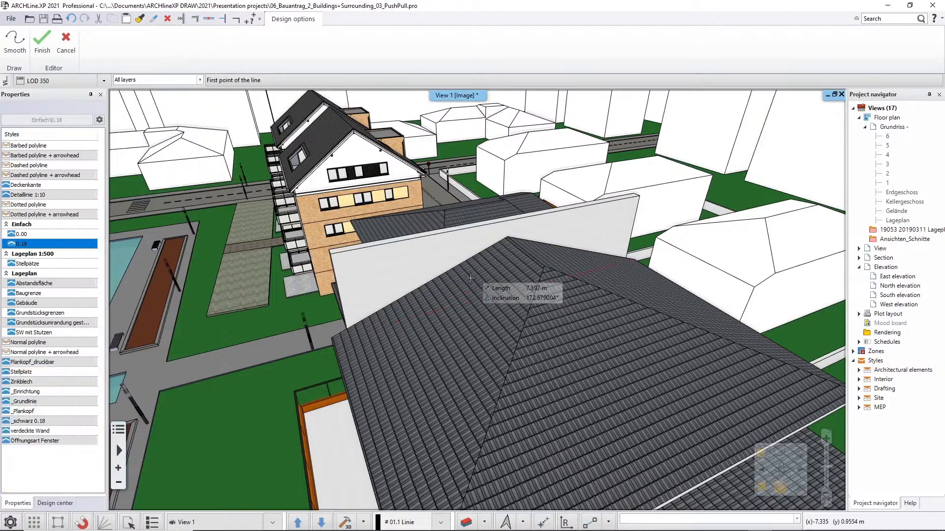
{"action": "key", "text": "Escape"}
Hide the adjoining lower roof that covers the gable wall's face.
{"action": "right_click", "coordinate": [468, 282]}
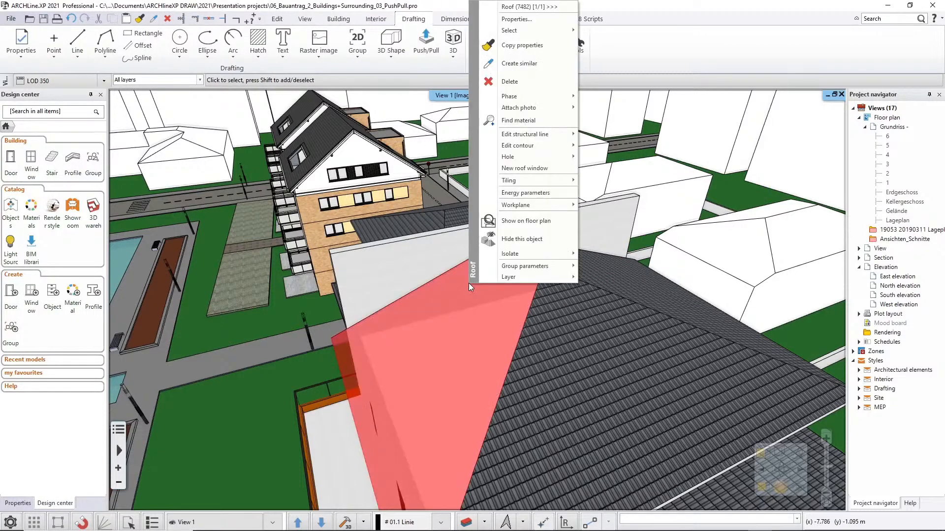
{"action": "left_click", "coordinate": [519, 239]}
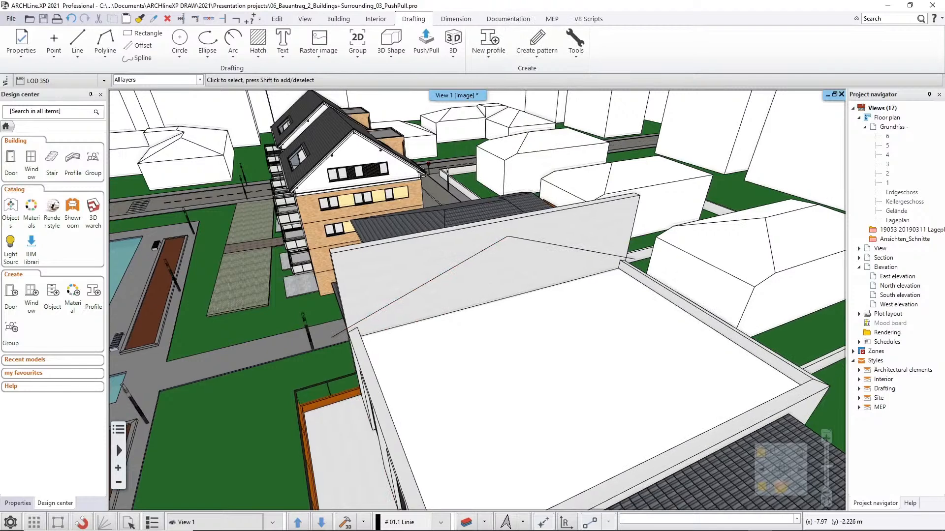
Offset all segments of the roof-line polyline on the gable wall upward by 0.3 m and deselect it.
{"action": "middle_click_drag", "start_coordinate": [464, 308], "coordinate": [485, 290]}
{"action": "scroll", "coordinate": [465, 278], "scroll_direction": "up", "scroll_amount": 3}
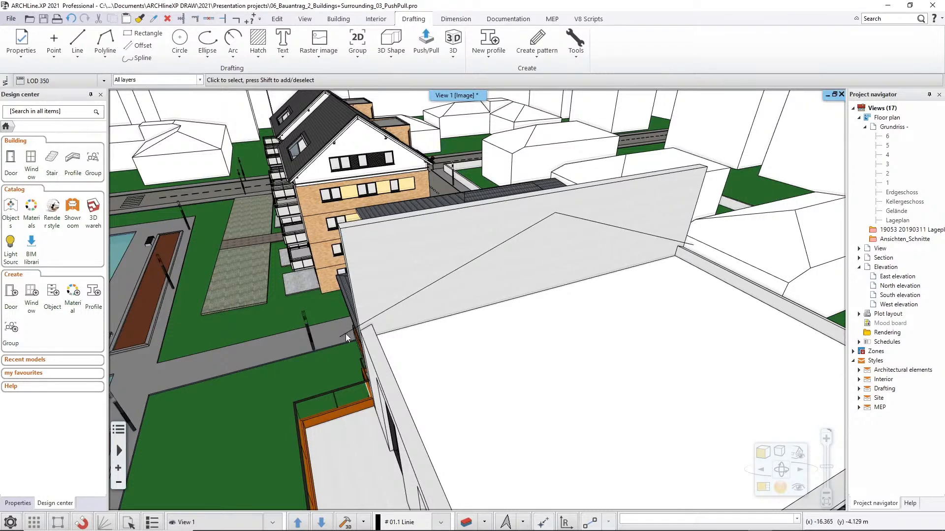
{"action": "left_click", "coordinate": [384, 313]}
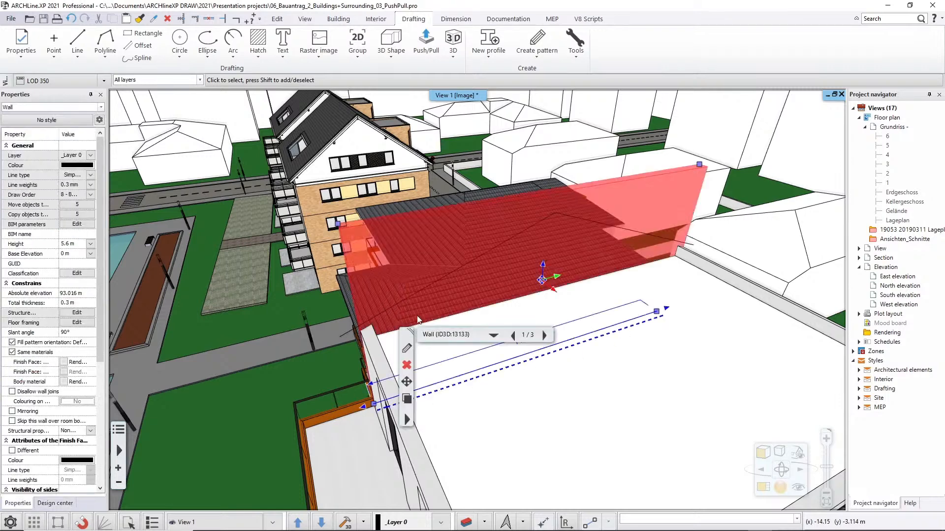
{"action": "left_click", "coordinate": [543, 336]}
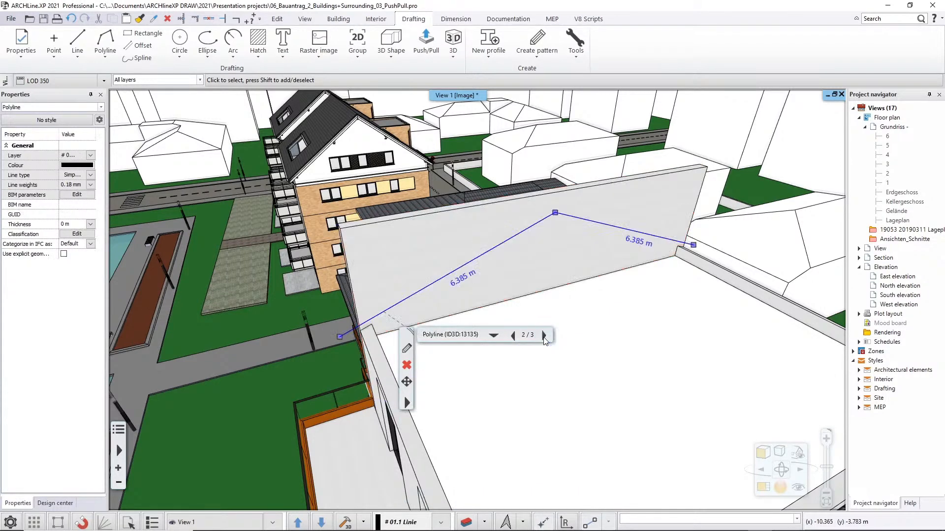
{"action": "left_click", "coordinate": [499, 251]}
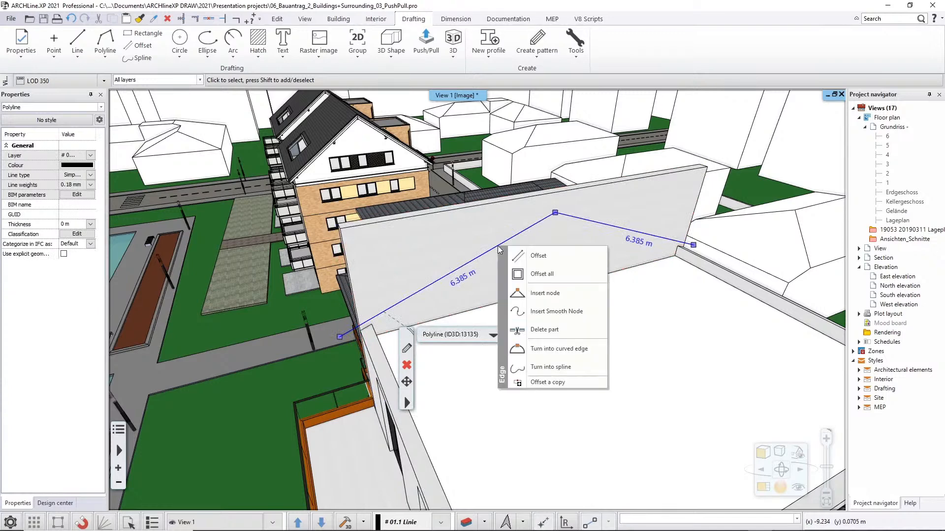
{"action": "left_click", "coordinate": [529, 274]}
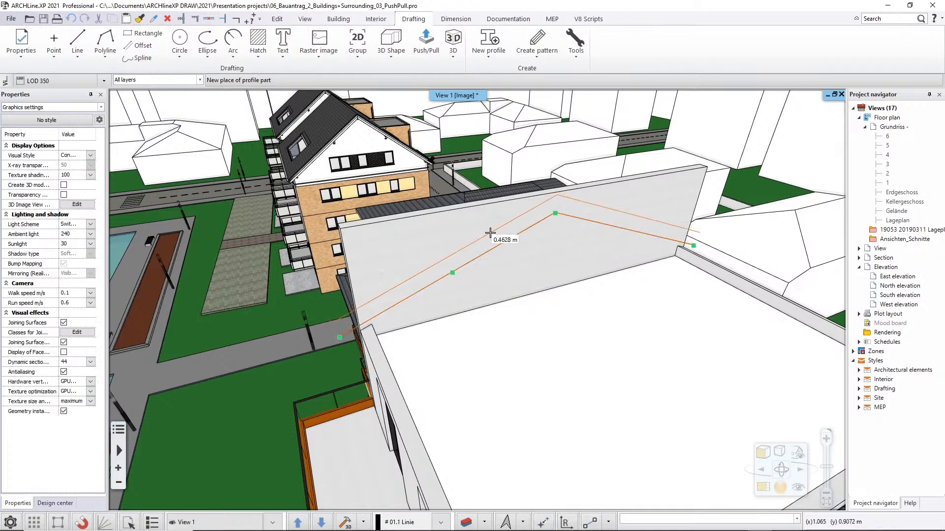
{"action": "left_click", "coordinate": [477, 237]}
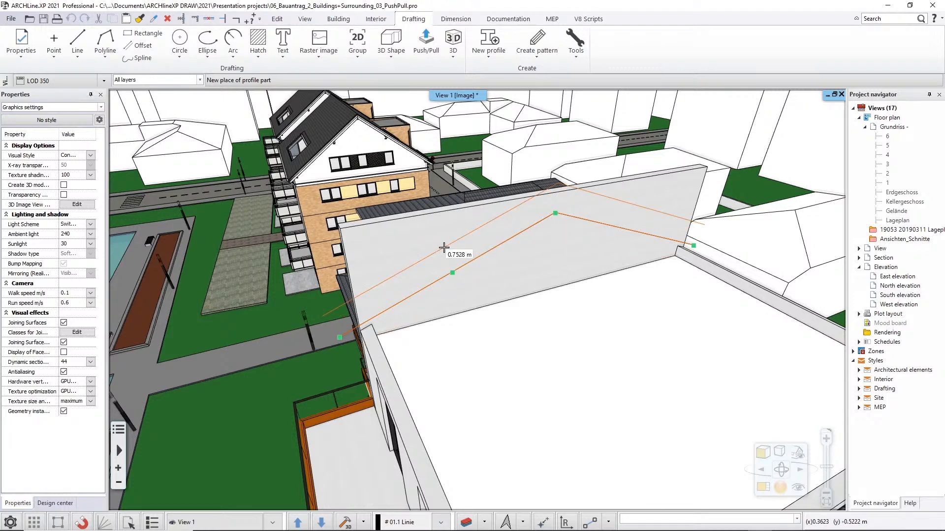
{"action": "type", "text": "0.3"}
{"action": "key", "text": "Return"}
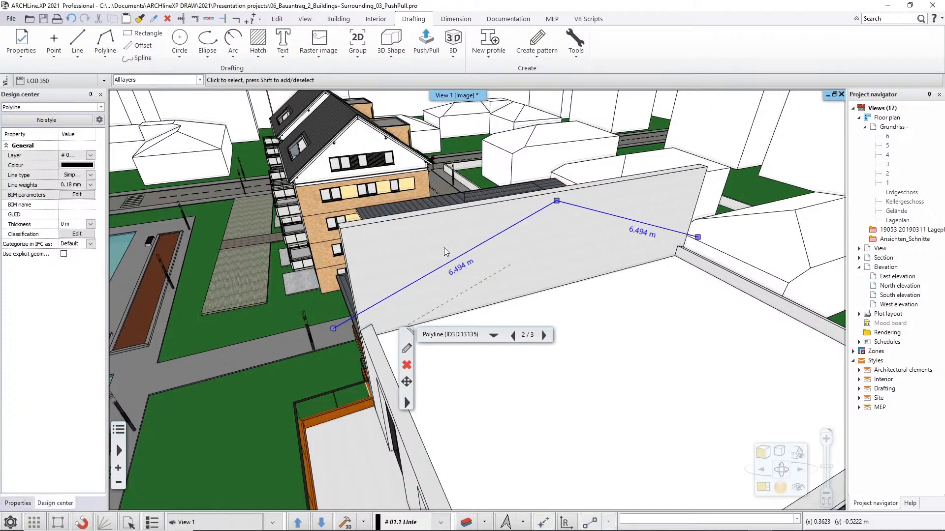
{"action": "key", "text": "Escape"}
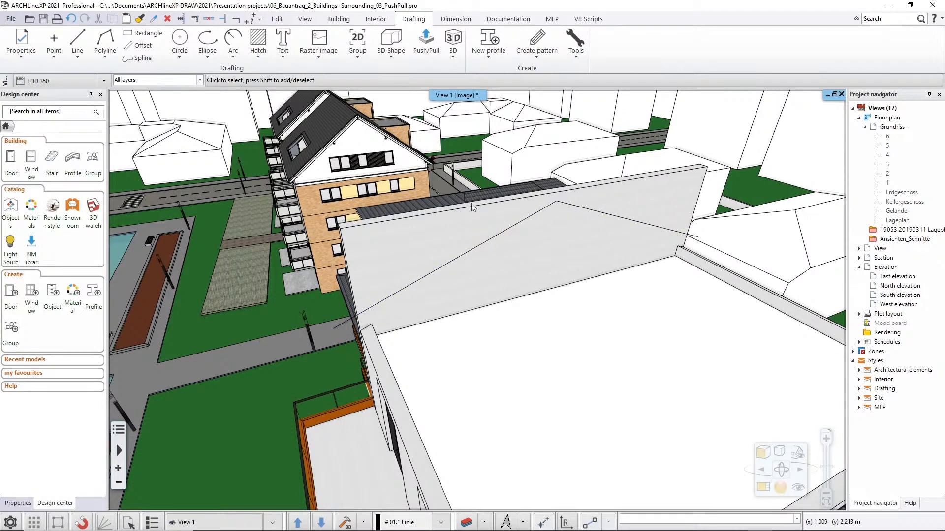
Remove the part of the gable wall above the polyline with Push/Pull and end the object isolation to restore the hidden roof.
{"action": "left_click", "coordinate": [426, 43]}
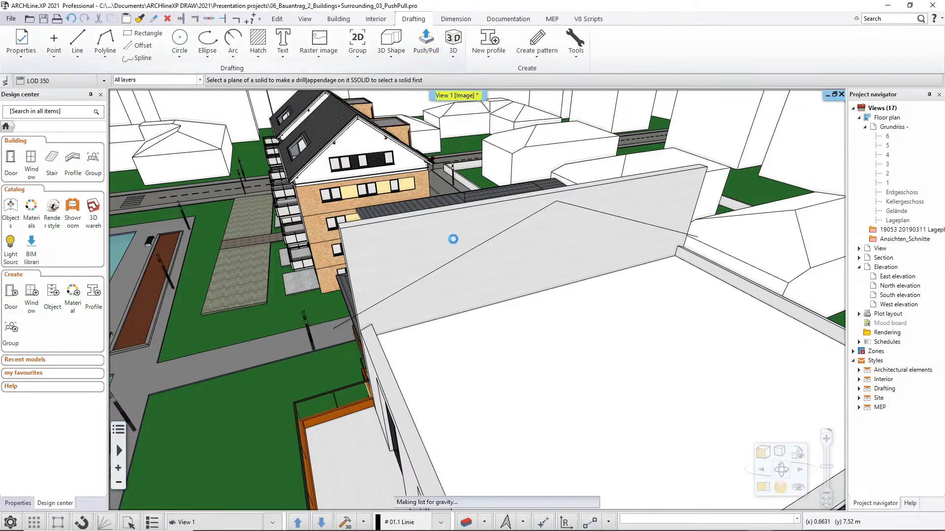
{"action": "left_click", "coordinate": [446, 240]}
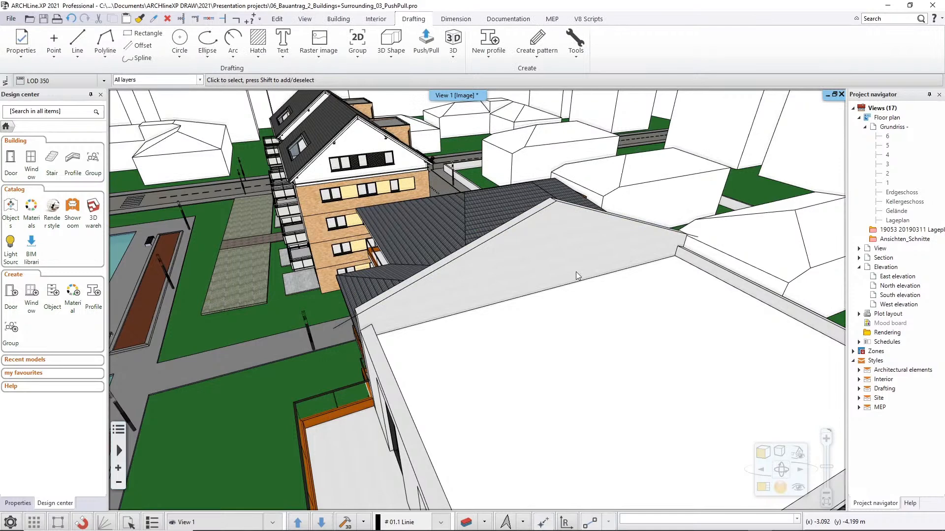
{"action": "right_click", "coordinate": [510, 275]}
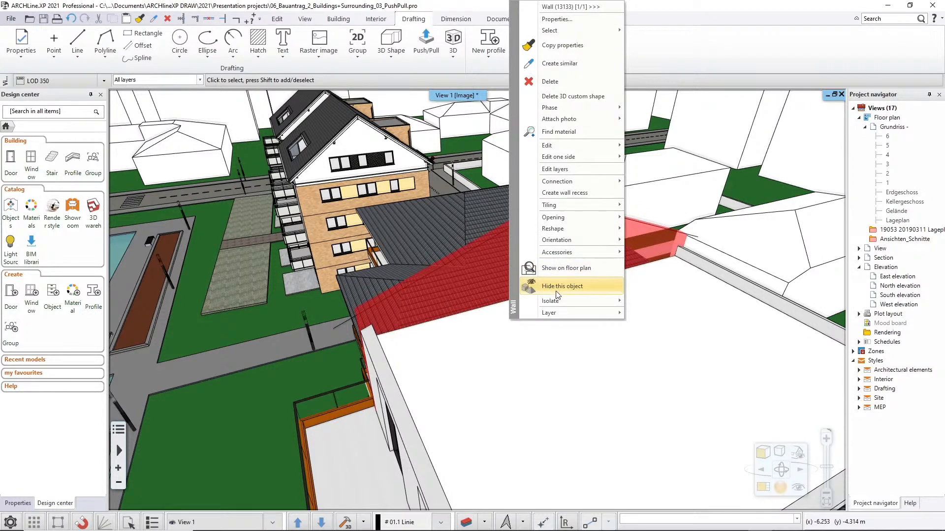
{"action": "mouse_move", "coordinate": [558, 302]}
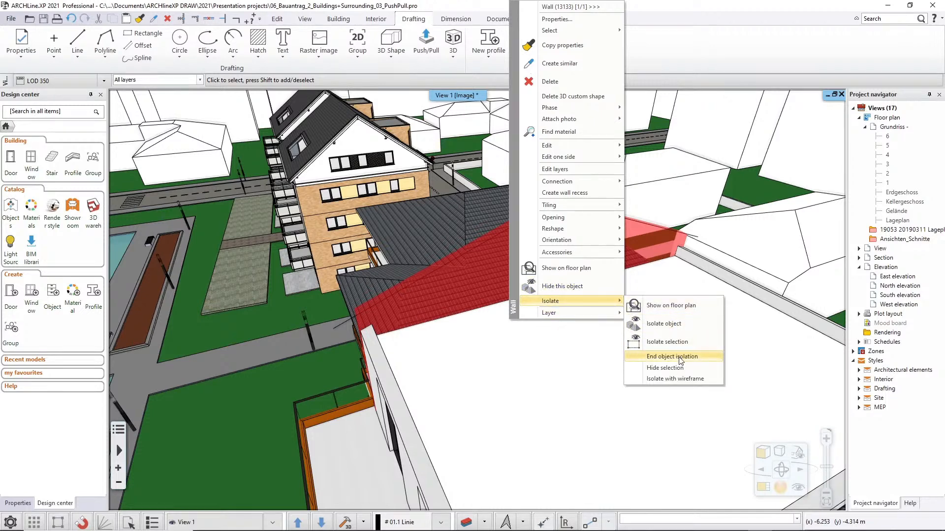
{"action": "left_click", "coordinate": [680, 361]}
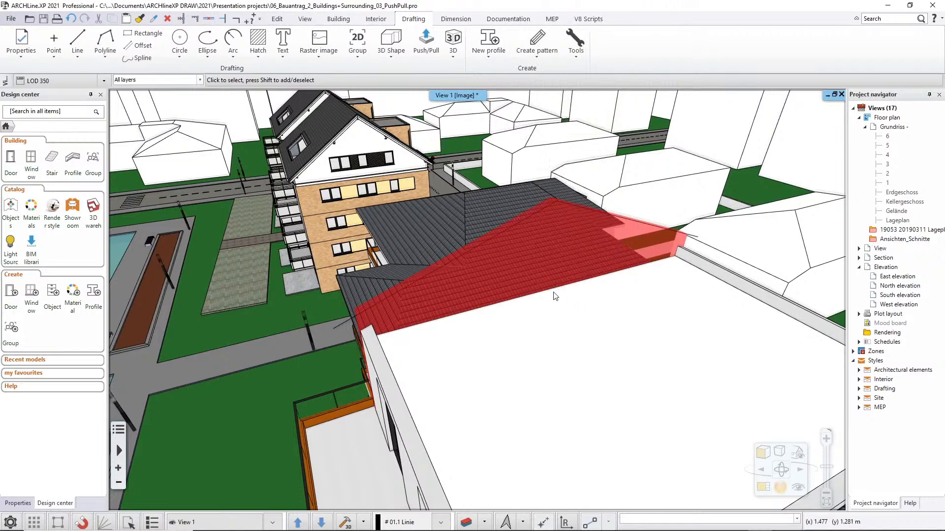
{"action": "middle_click_drag", "start_coordinate": [436, 276], "coordinate": [462, 284]}
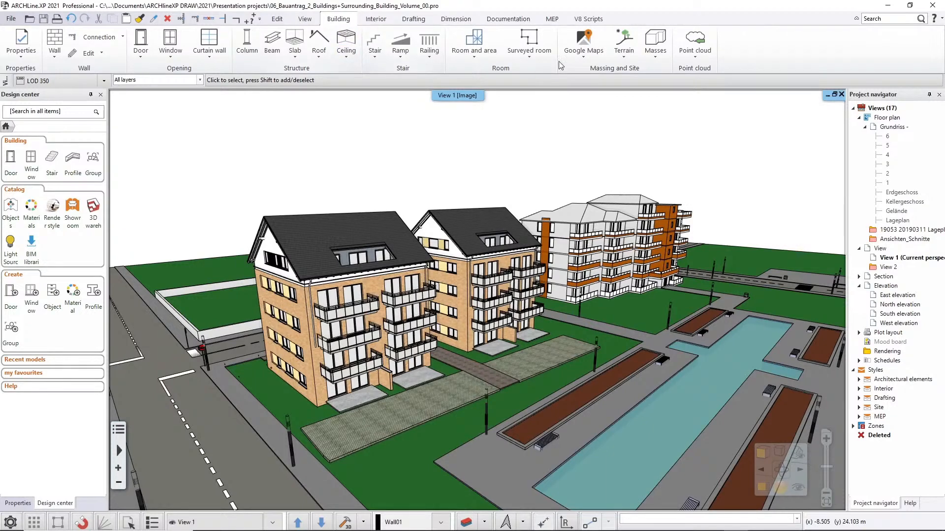
{"action": "left_click", "coordinate": [655, 57]}
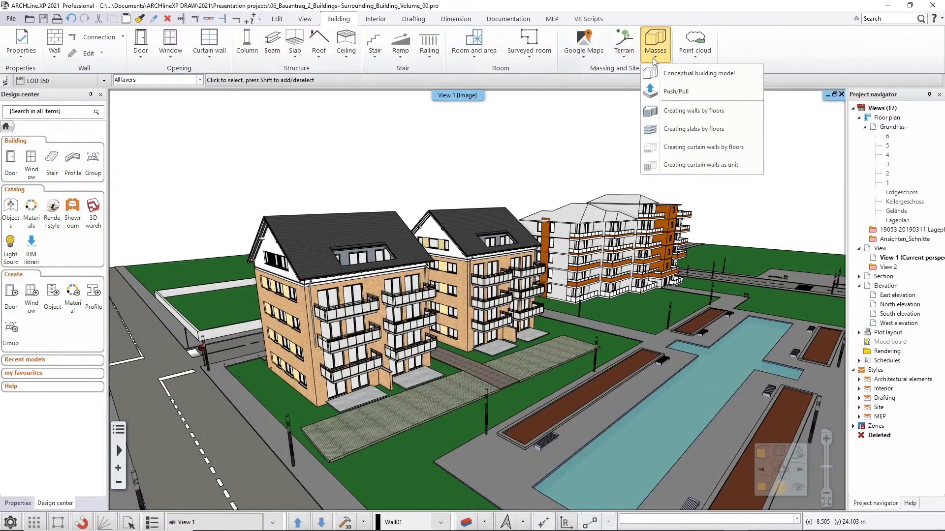
{"action": "left_click", "coordinate": [546, 146]}
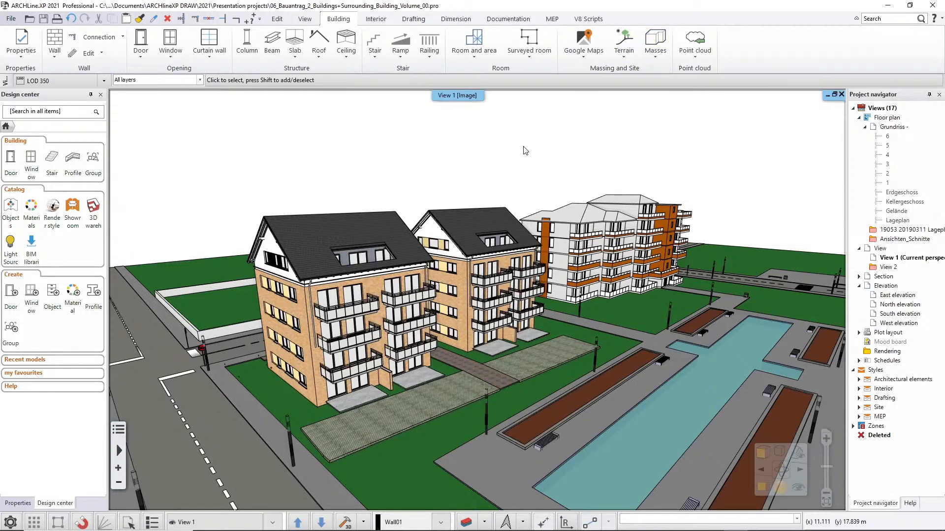
{"action": "key", "text": "F4"}
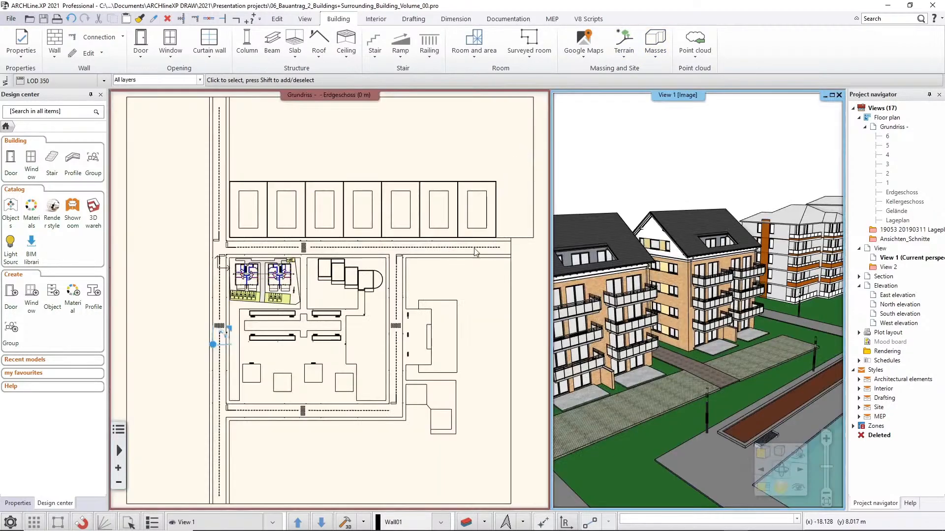
{"action": "left_click", "coordinate": [470, 265]}
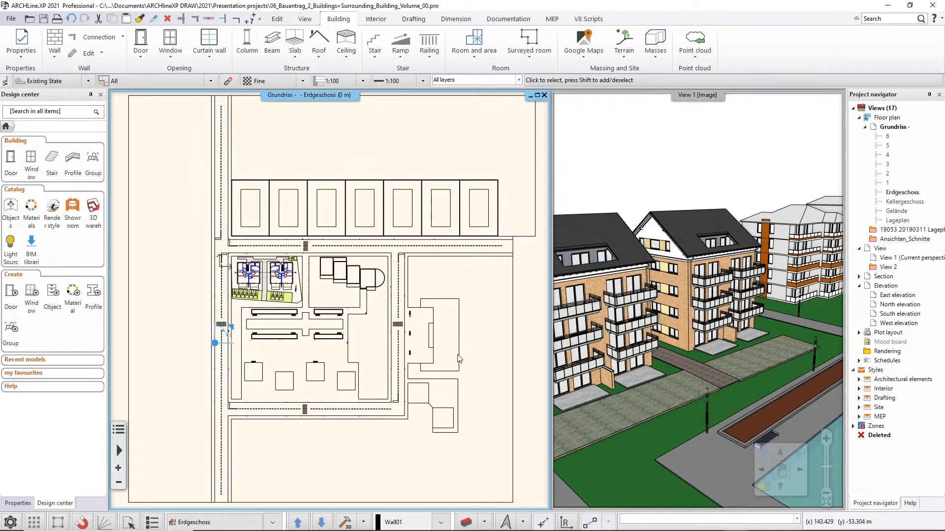
{"action": "double_click", "coordinate": [714, 182]}
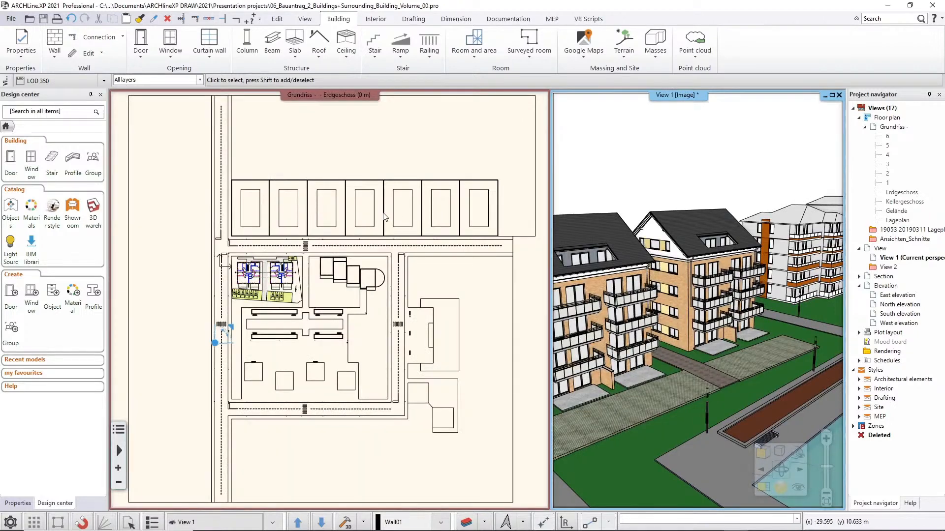
Display the Erdgeschoss floor plan beside the 3D view, framing the row of seven plots across the road from the buildings.
{"action": "left_click", "coordinate": [384, 216]}
{"action": "scroll", "coordinate": [283, 232], "scroll_direction": "up", "scroll_amount": 2}
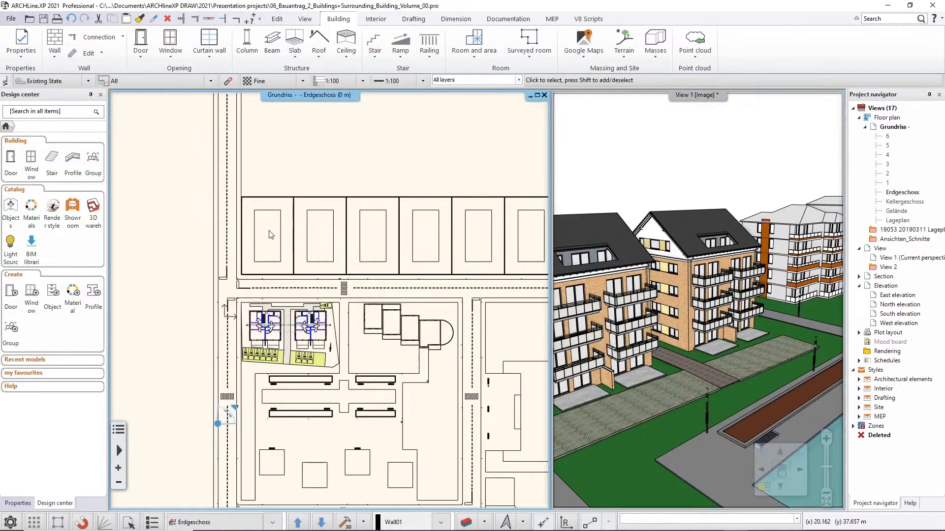
{"action": "middle_click_drag", "start_coordinate": [462, 233], "coordinate": [379, 242]}
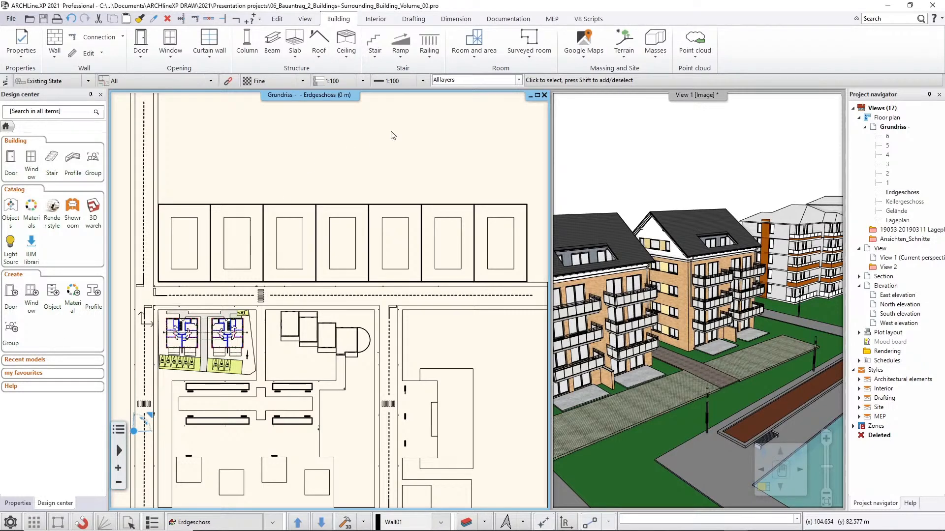
Create a conceptual building model on the westernmost plot, tracing its inner rectangle through all four corners as the contour.
{"action": "left_click", "coordinate": [657, 57]}
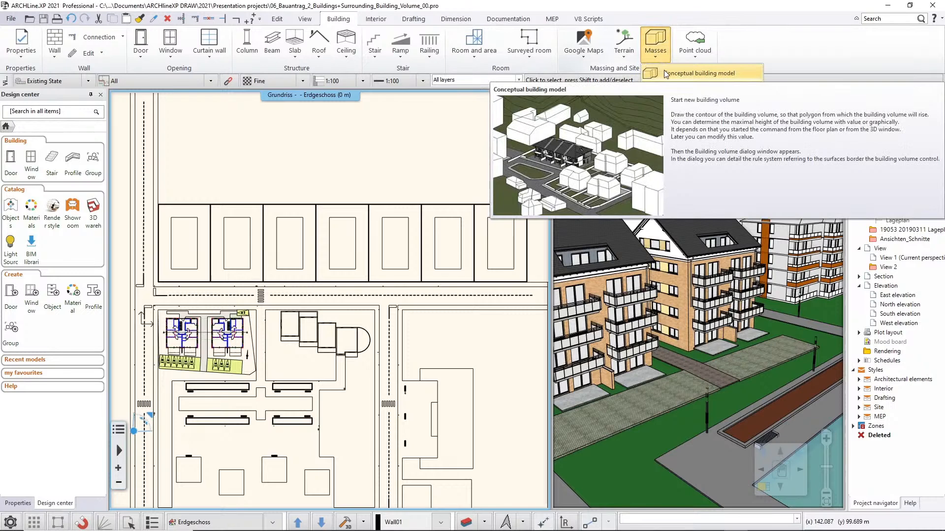
{"action": "left_click", "coordinate": [665, 73]}
{"action": "scroll", "coordinate": [268, 194], "scroll_direction": "up", "scroll_amount": 2}
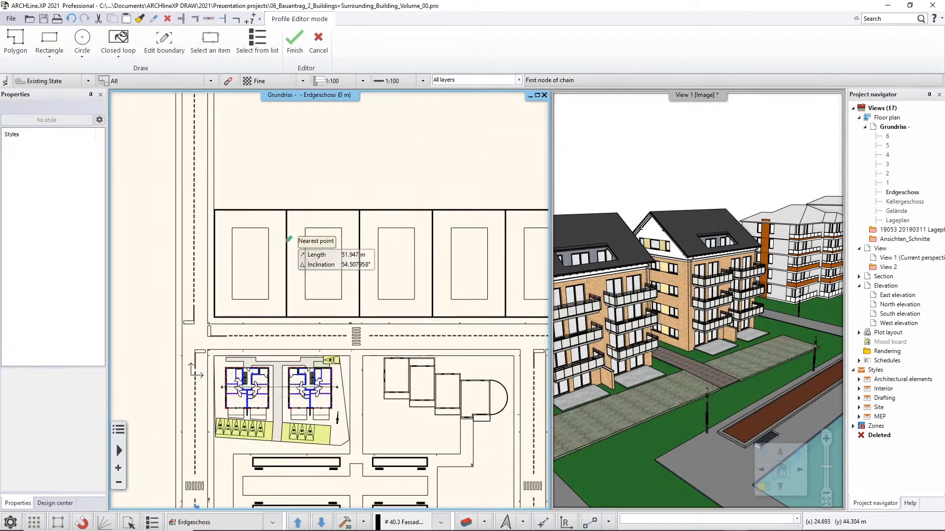
{"action": "left_click", "coordinate": [232, 241]}
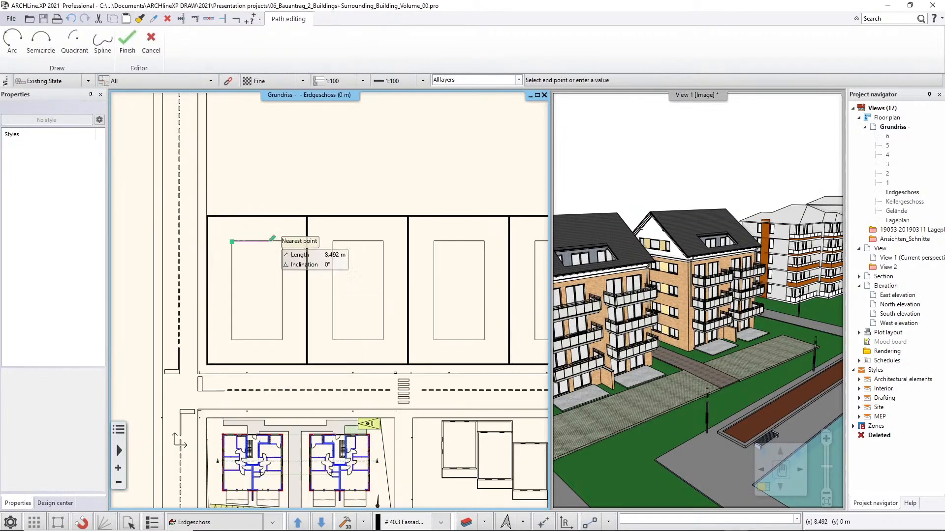
{"action": "left_click", "coordinate": [282, 242]}
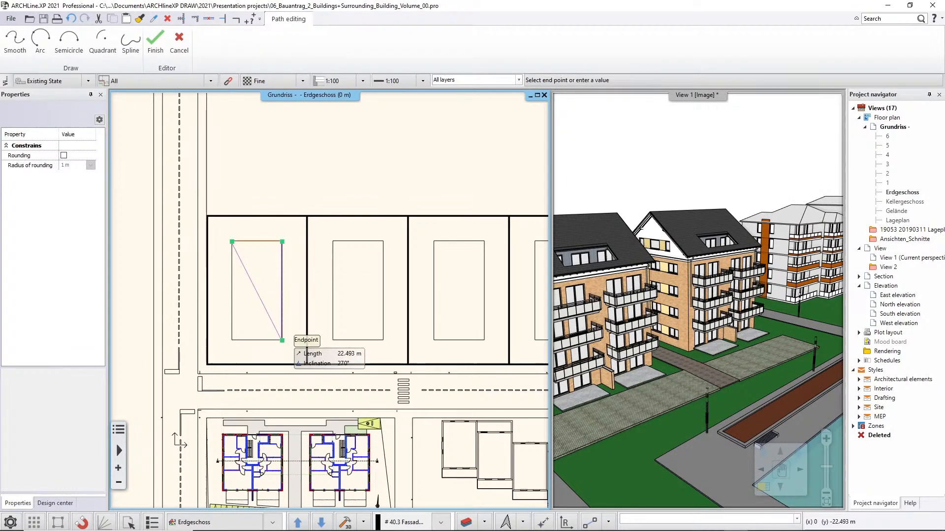
{"action": "left_click", "coordinate": [282, 339]}
{"action": "left_click", "coordinate": [231, 340]}
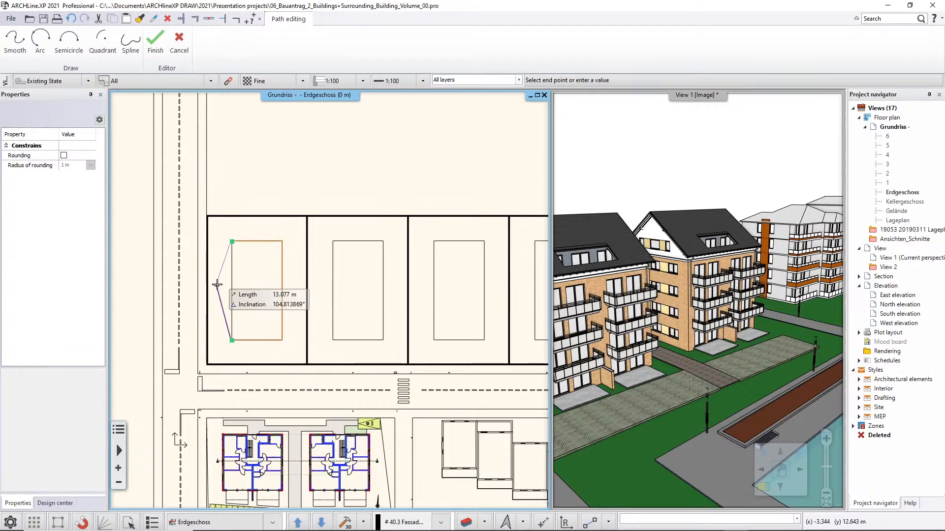
{"action": "key", "text": "Return"}
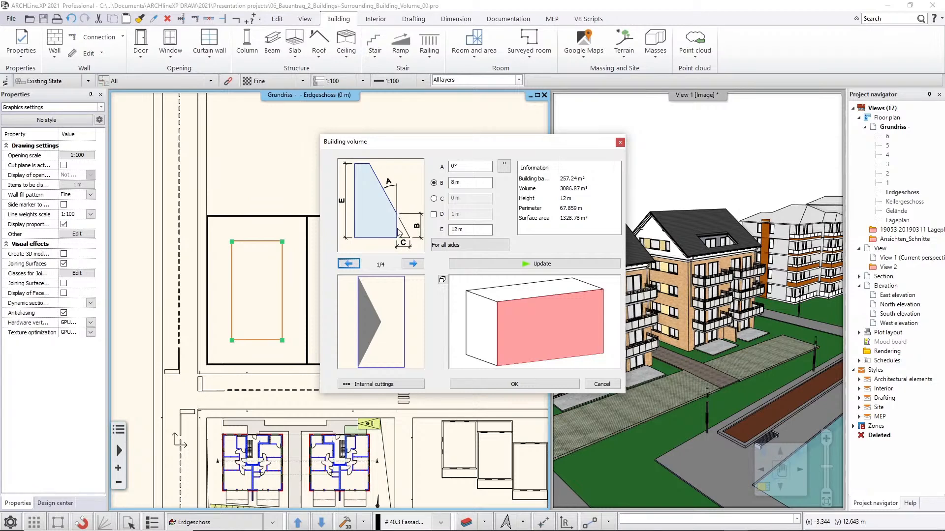
Set angle A of the building volume to 70° and apply it to all sides.
{"action": "left_click", "coordinate": [465, 231]}
{"action": "left_click", "coordinate": [462, 184]}
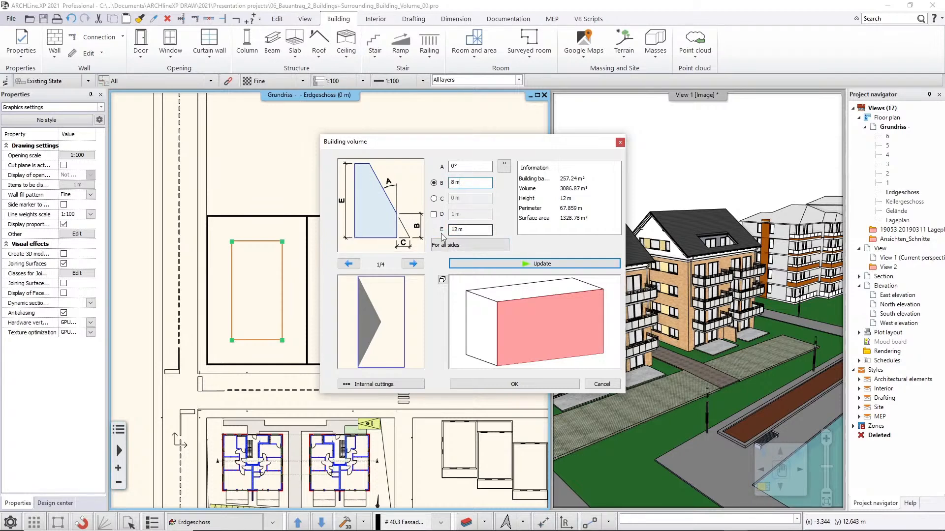
{"action": "left_click", "coordinate": [460, 169]}
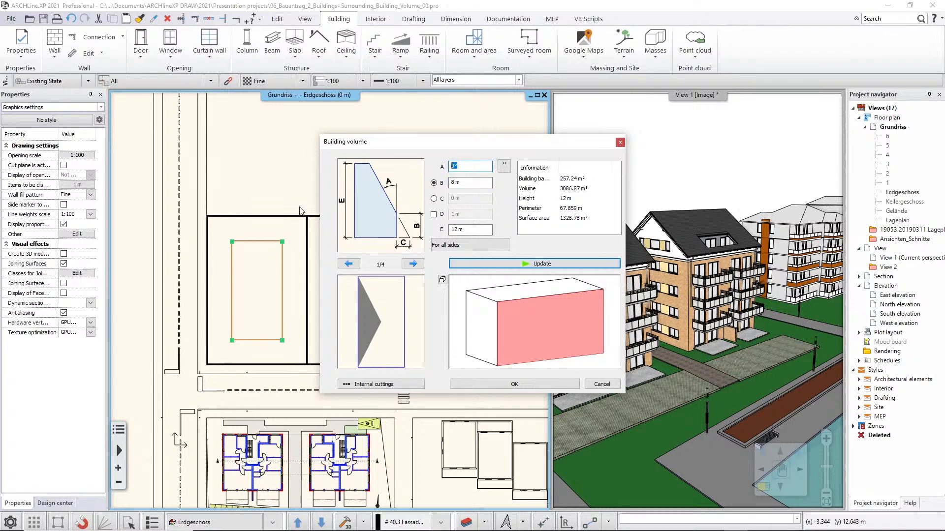
{"action": "type", "text": "70"}
{"action": "left_click", "coordinate": [449, 245]}
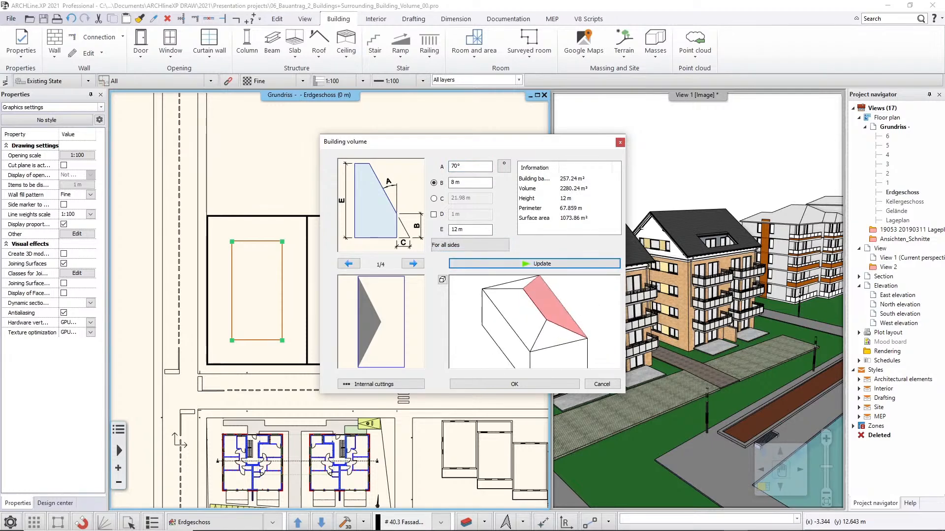
Set angle A to 0° for the building volume's second side, the southern short side, and accept the volume.
{"action": "mouse_move", "coordinate": [594, 308]}
{"action": "left_mouse_down"}
{"action": "mouse_move", "coordinate": [595, 291]}
{"action": "mouse_move", "coordinate": [596, 325]}
{"action": "left_mouse_up"}
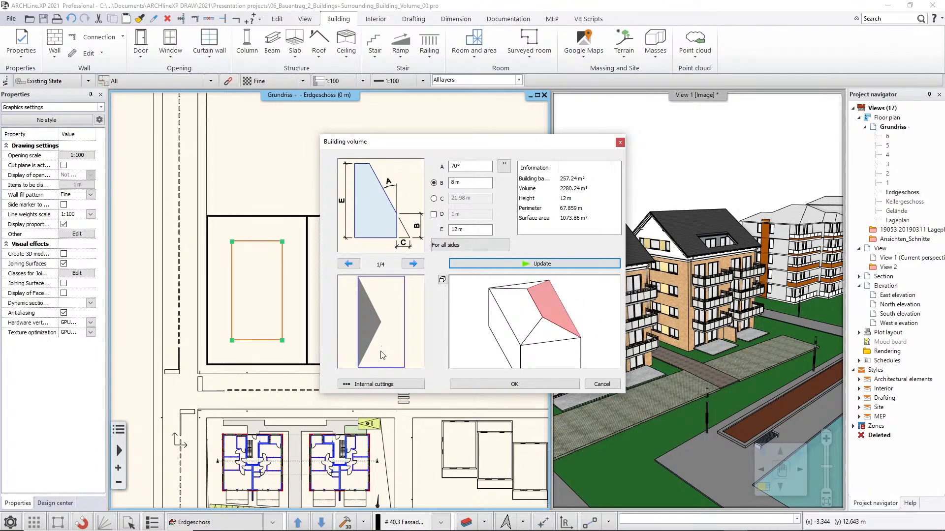
{"action": "left_click", "coordinate": [382, 355]}
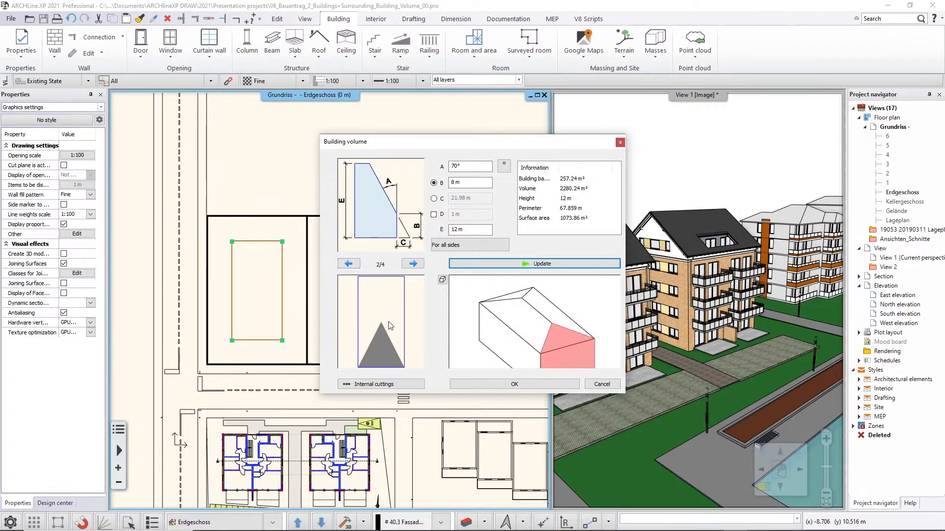
{"action": "left_click_drag", "start_coordinate": [473, 167], "coordinate": [432, 163]}
{"action": "type", "text": "0"}
{"action": "left_click", "coordinate": [485, 264]}
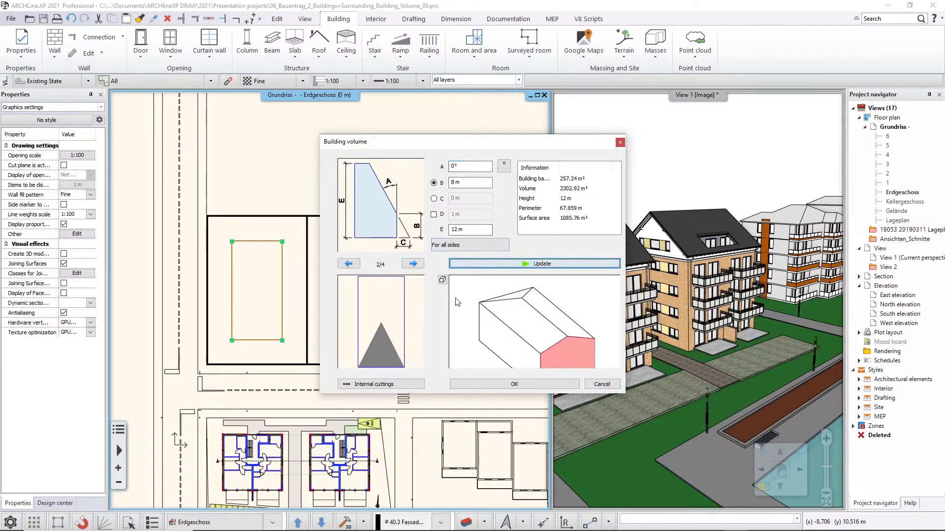
{"action": "left_click_drag", "start_coordinate": [591, 329], "coordinate": [529, 329]}
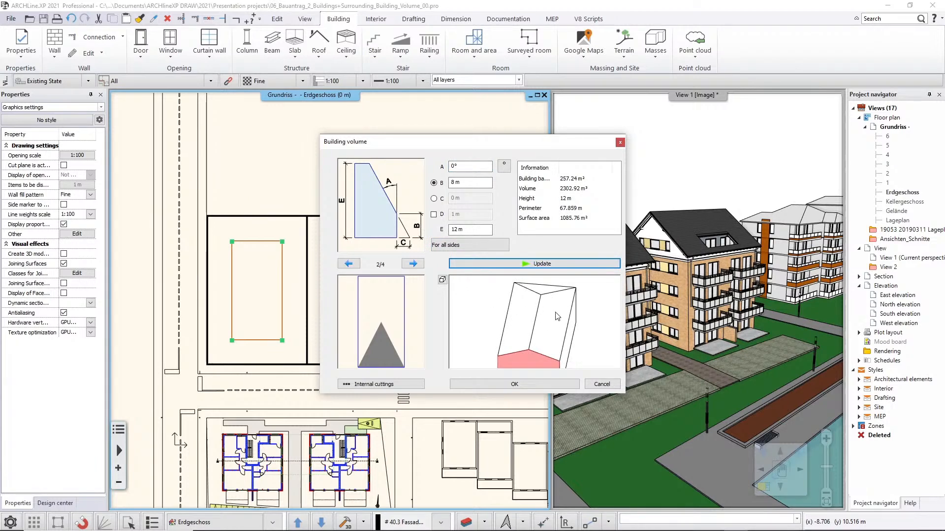
{"action": "left_click", "coordinate": [531, 388]}
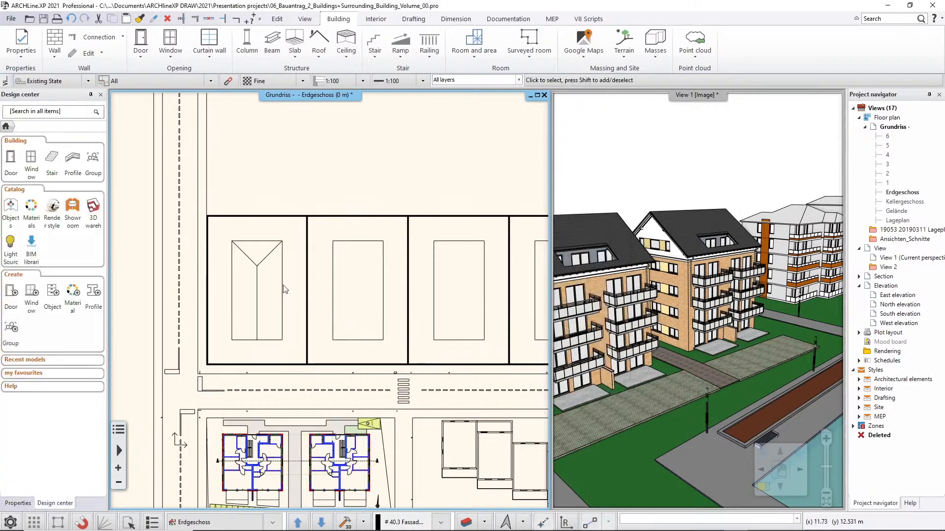
Multiply the new building volume eastward from its northeast corner to the easternmost footprint's matching corner, filling the other six plots with one copy each.
{"action": "left_click", "coordinate": [674, 300]}
{"action": "middle_click_drag", "start_coordinate": [684, 315], "coordinate": [822, 361]}
{"action": "middle_click_drag", "start_coordinate": [660, 340], "coordinate": [783, 360]}
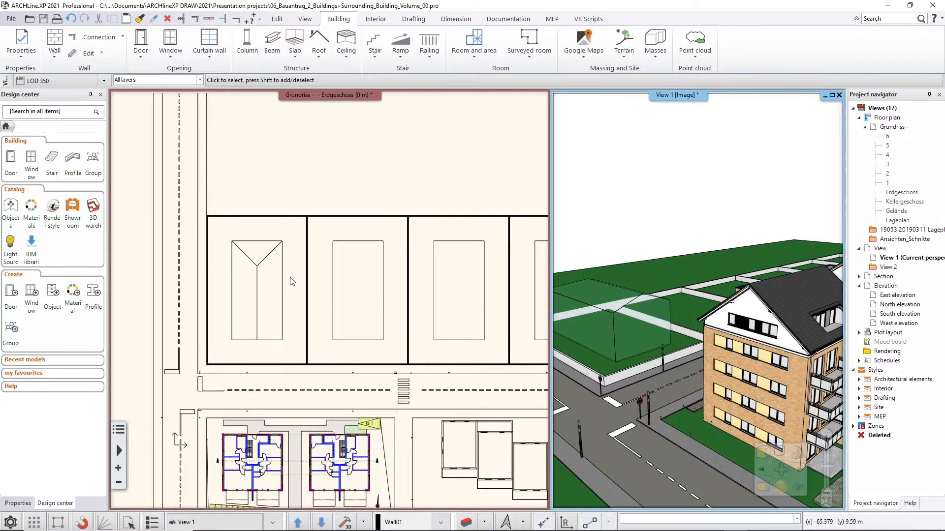
{"action": "scroll", "coordinate": [264, 297], "scroll_direction": "down", "scroll_amount": 5}
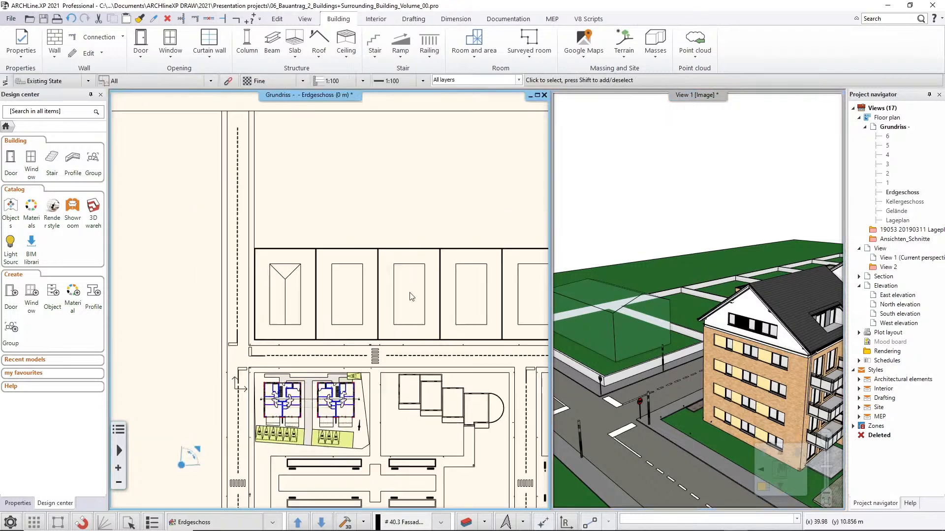
{"action": "scroll", "coordinate": [225, 291], "scroll_direction": "up", "scroll_amount": 1}
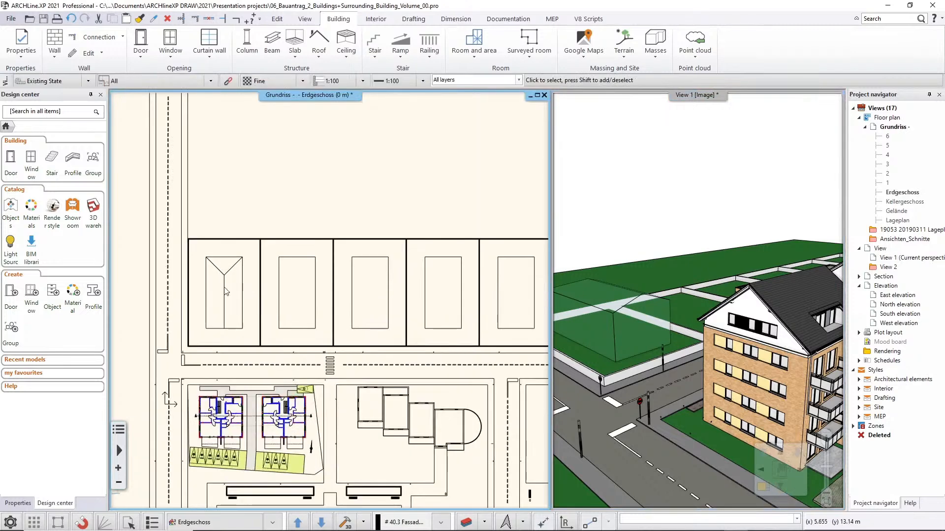
{"action": "left_click", "coordinate": [225, 291]}
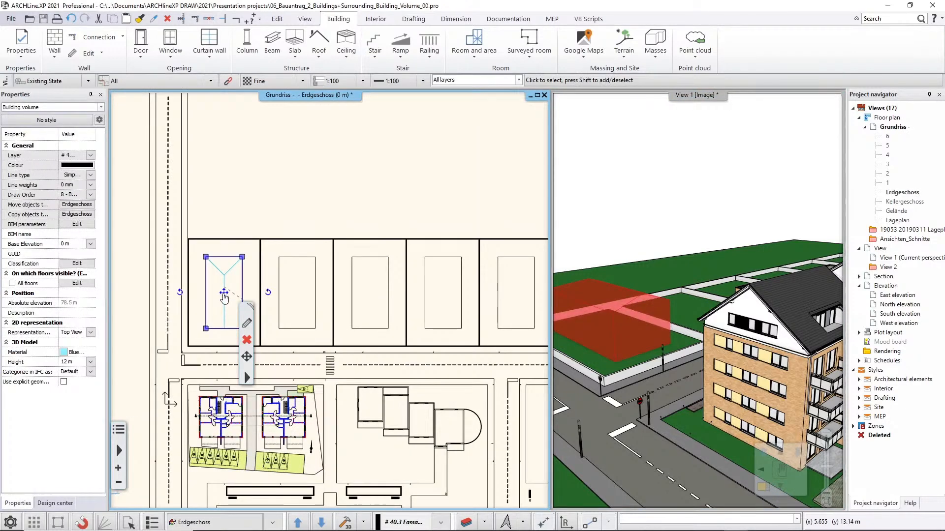
{"action": "left_click", "coordinate": [224, 295]}
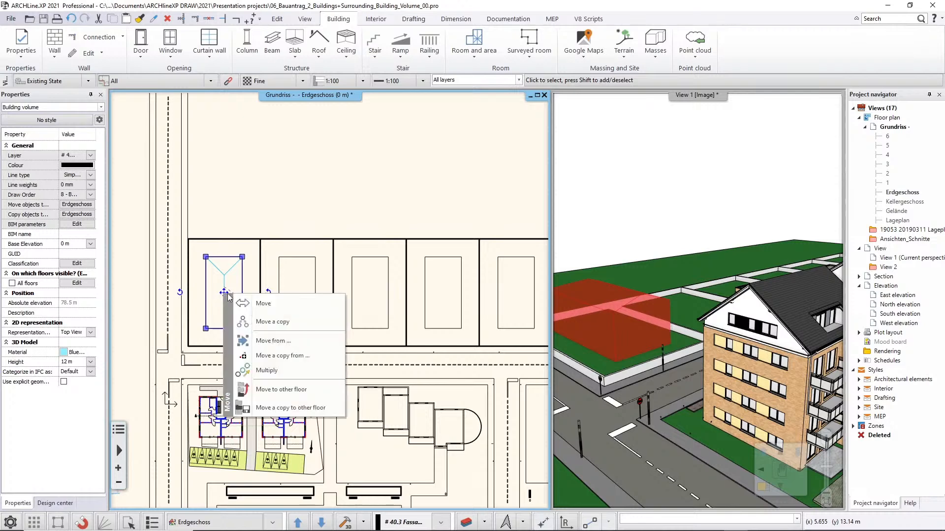
{"action": "left_click", "coordinate": [306, 378]}
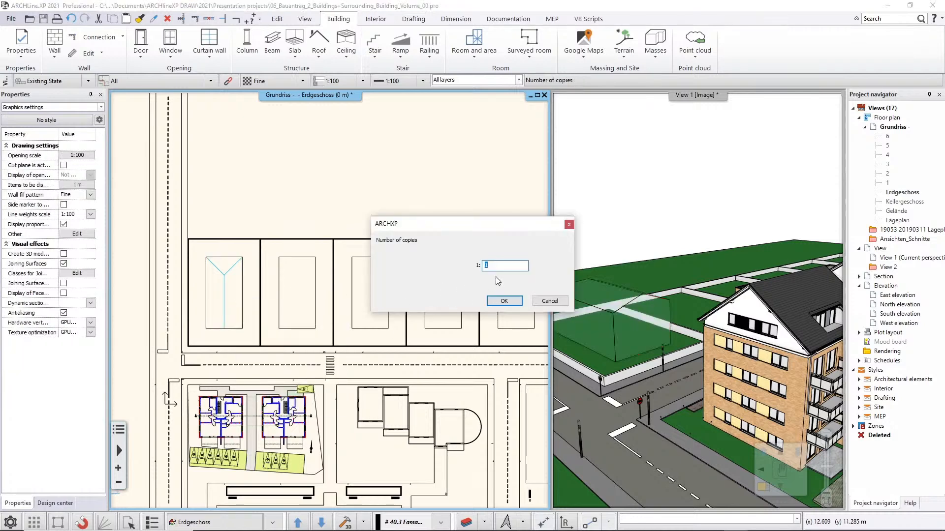
{"action": "left_click", "coordinate": [504, 301]}
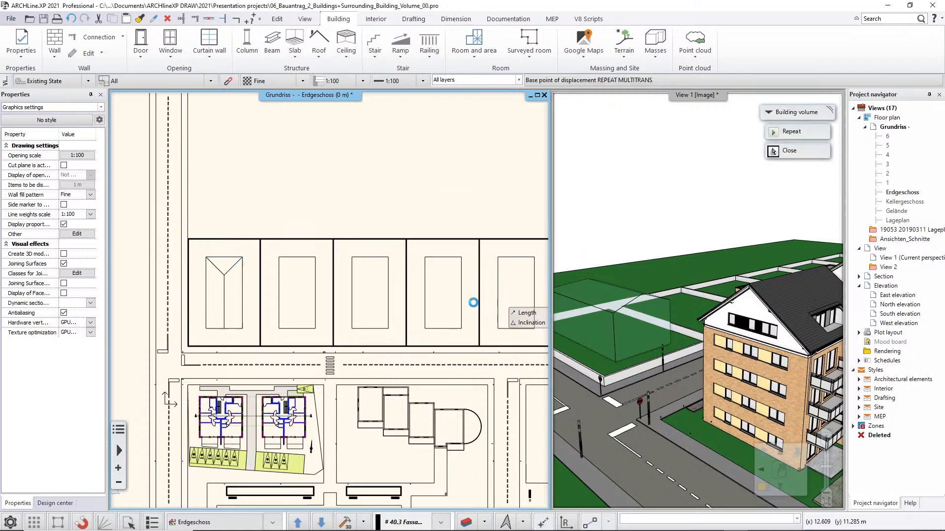
{"action": "left_click", "coordinate": [242, 257]}
{"action": "middle_click_drag", "start_coordinate": [449, 274], "coordinate": [216, 252]}
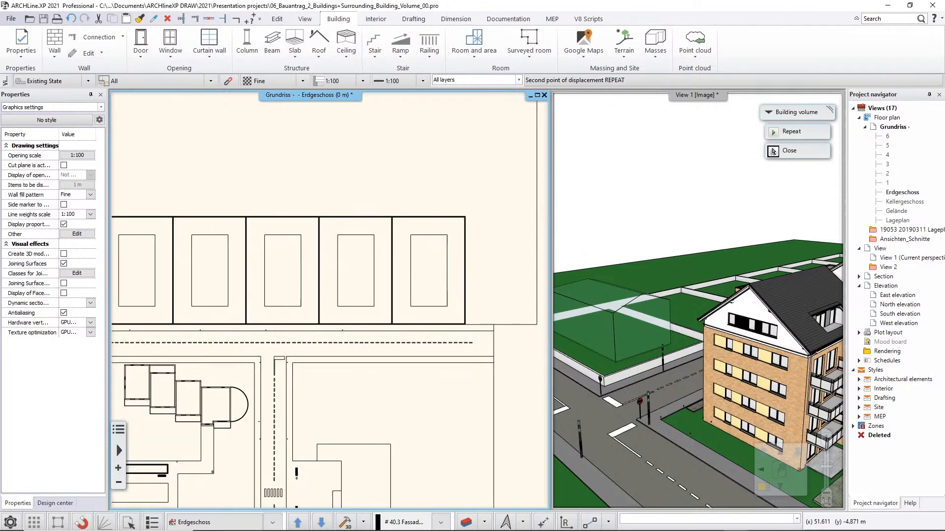
{"action": "left_click", "coordinate": [447, 235]}
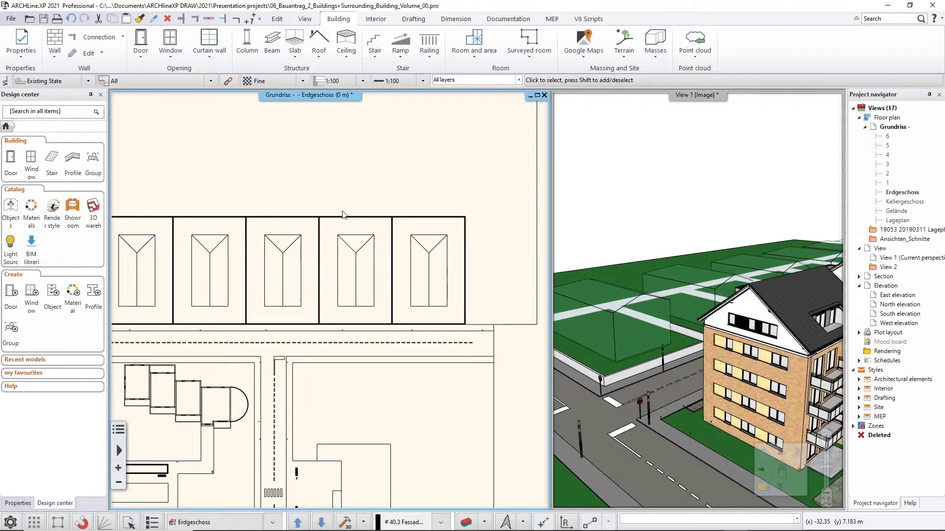
Create a conceptual building model on the westernmost of the four square footprints south of the long buildings, tracing its four corners as the contour.
{"action": "left_click", "coordinate": [667, 239]}
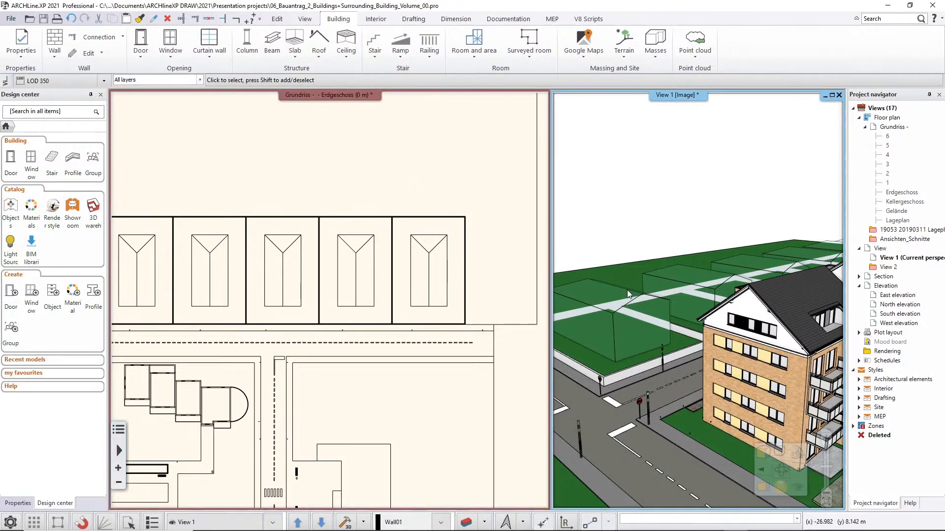
{"action": "mouse_move", "coordinate": [654, 295]}
{"action": "middle_mouse_down"}
{"action": "mouse_move", "coordinate": [728, 279]}
{"action": "mouse_move", "coordinate": [798, 302]}
{"action": "middle_mouse_up"}
{"action": "mouse_move", "coordinate": [677, 314]}
{"action": "middle_mouse_down"}
{"action": "mouse_move", "coordinate": [785, 311]}
{"action": "mouse_move", "coordinate": [722, 306]}
{"action": "mouse_move", "coordinate": [742, 307]}
{"action": "middle_mouse_up"}
{"action": "left_click", "coordinate": [343, 352]}
{"action": "scroll", "coordinate": [325, 352], "scroll_direction": "down", "scroll_amount": 5}
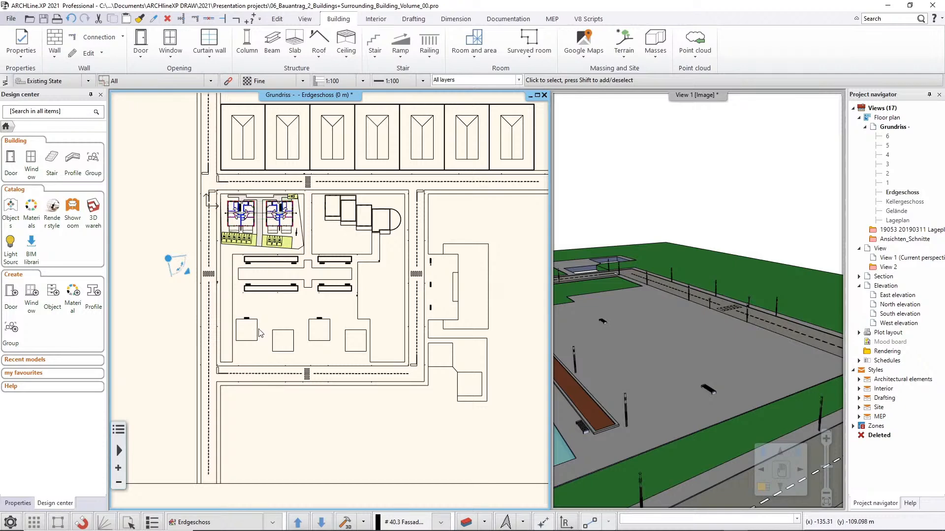
{"action": "scroll", "coordinate": [260, 332], "scroll_direction": "up", "scroll_amount": 4}
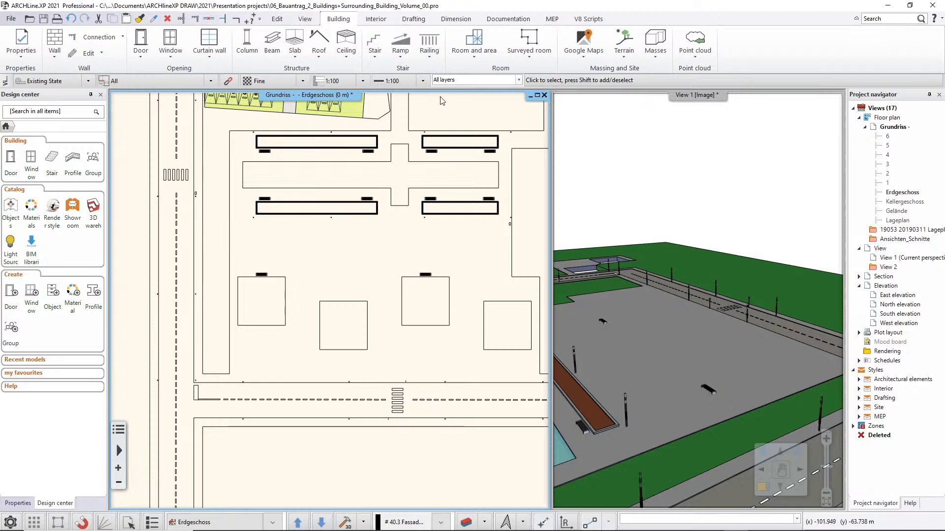
{"action": "left_click", "coordinate": [653, 56]}
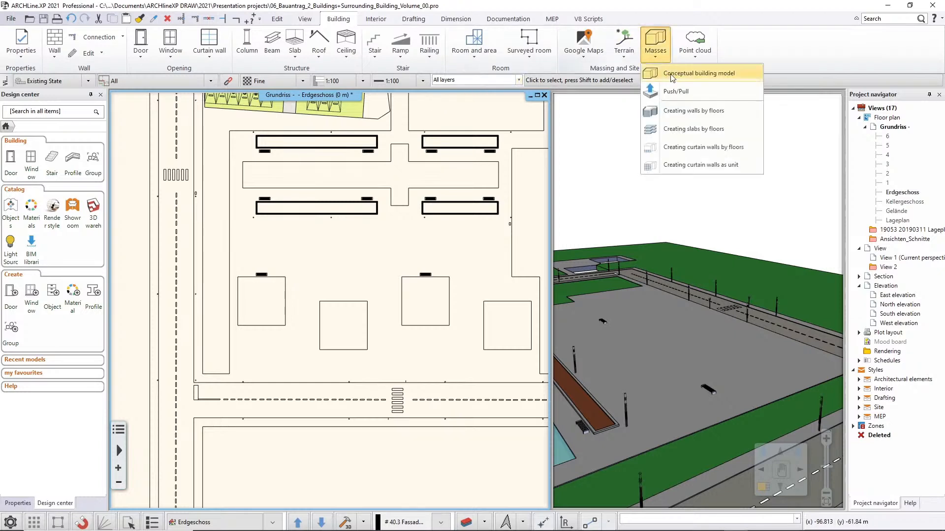
{"action": "left_click", "coordinate": [670, 76]}
{"action": "left_click", "coordinate": [238, 277]}
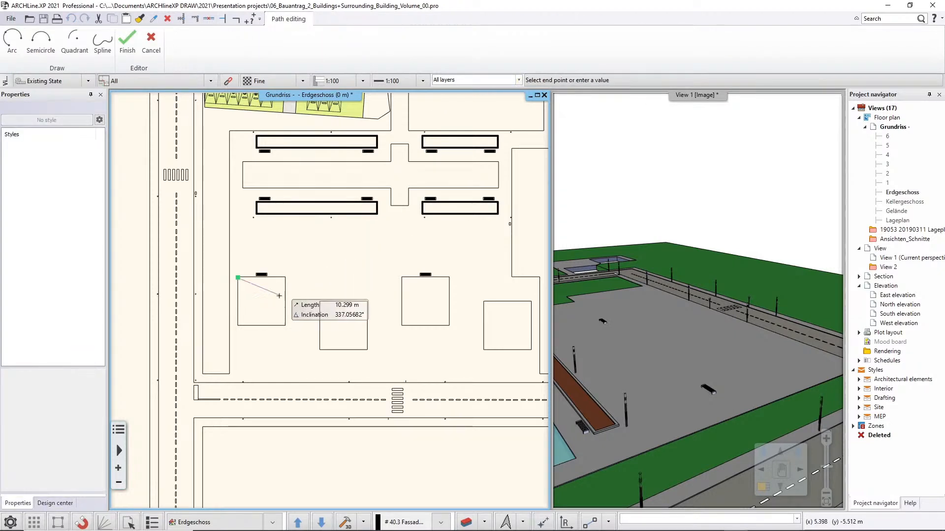
{"action": "left_click", "coordinate": [286, 278]}
{"action": "left_click", "coordinate": [285, 326]}
{"action": "left_click", "coordinate": [238, 327]}
{"action": "key", "text": "Return"}
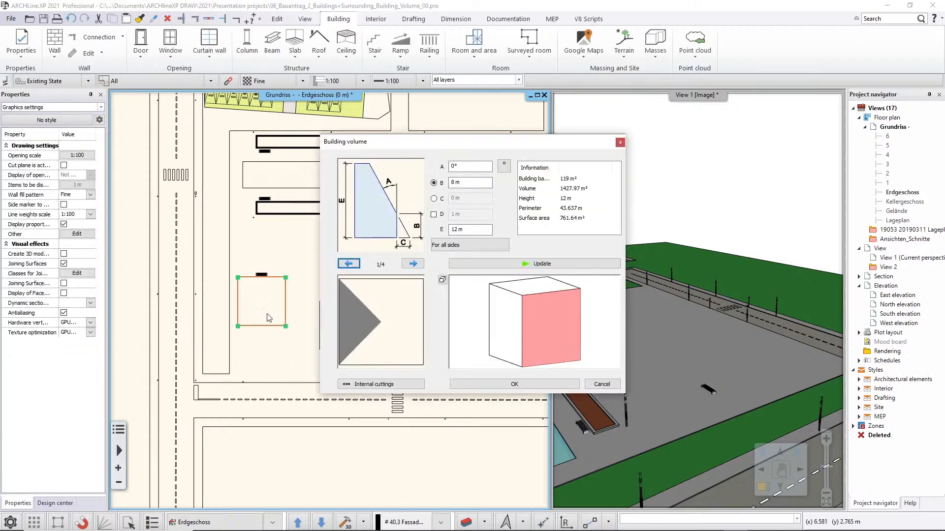
Set the building volume's height E to 25 m and, for its first side, B to 16.5 m and angle A to 60°, and update the preview.
{"action": "left_click_drag", "start_coordinate": [470, 229], "coordinate": [408, 234]}
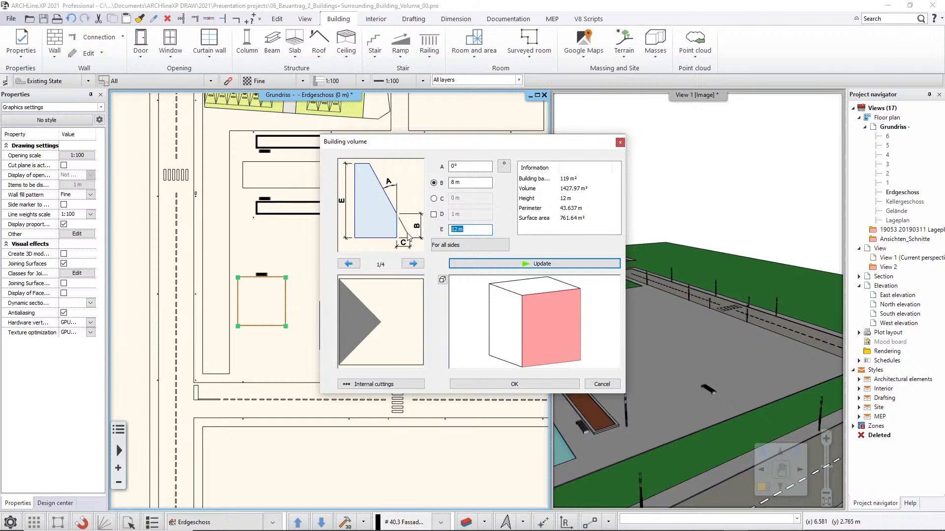
{"action": "type", "text": "25"}
{"action": "left_click_drag", "start_coordinate": [462, 184], "coordinate": [449, 183]}
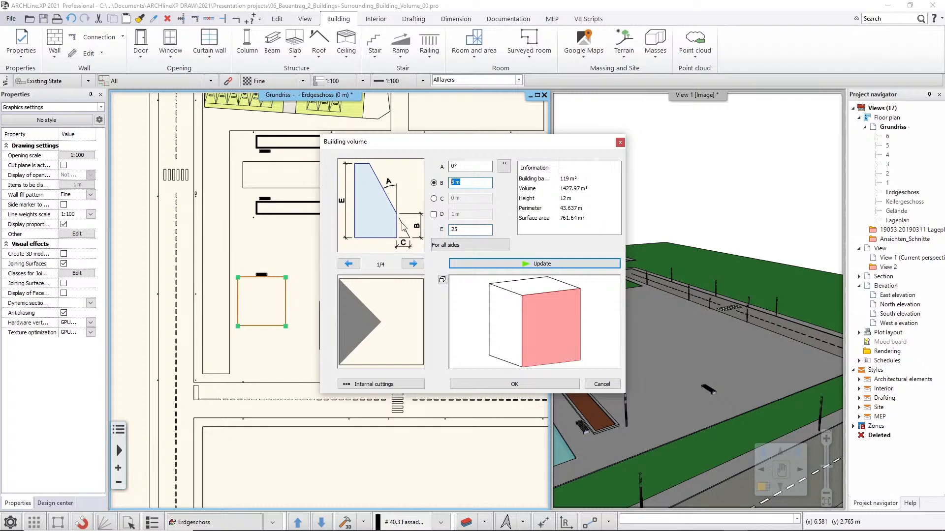
{"action": "type", "text": "16,5"}
{"action": "left_click", "coordinate": [466, 167]}
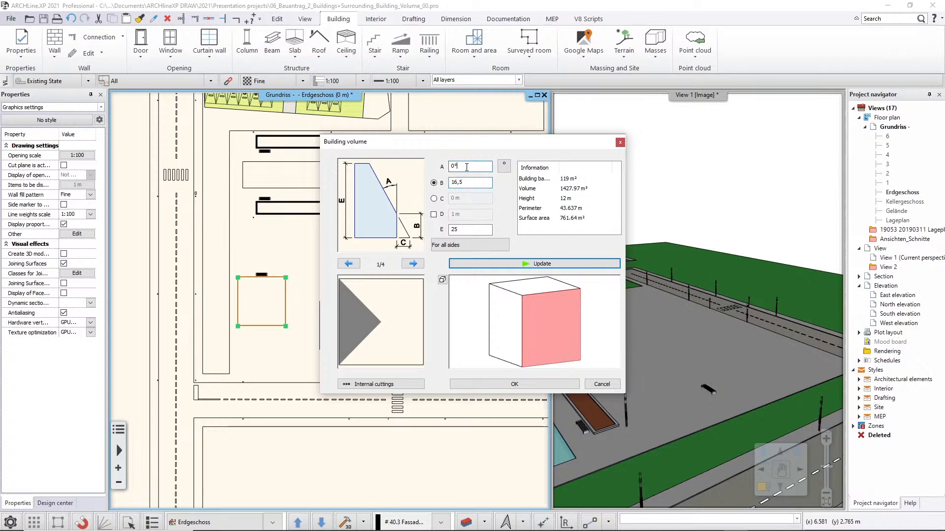
{"action": "key", "text": "BackSpace"}
{"action": "key", "text": "BackSpace"}
{"action": "left_click_drag", "start_coordinate": [458, 167], "coordinate": [418, 173]}
{"action": "type", "text": "60"}
{"action": "left_click", "coordinate": [487, 265]}
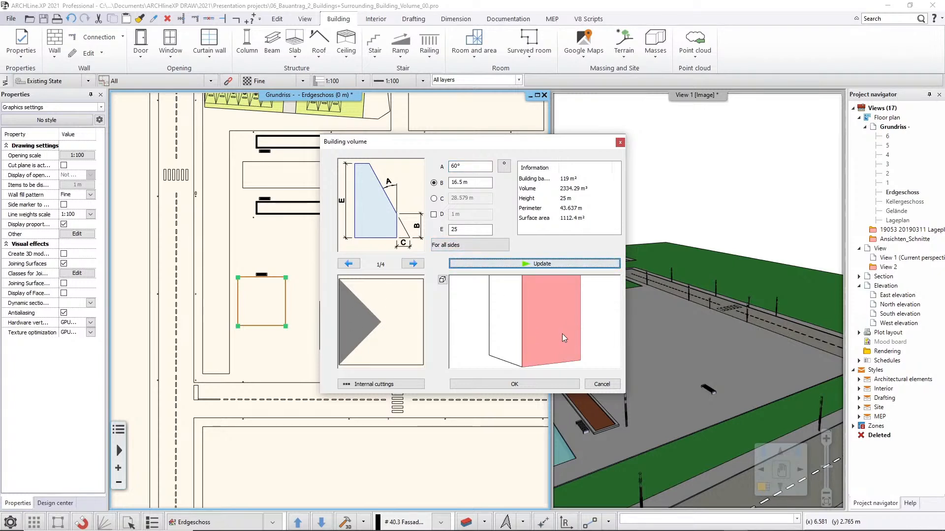
Review the whole volume preview, widen the information list's name column, and accept the building volume.
{"action": "scroll", "coordinate": [554, 331], "scroll_direction": "down", "scroll_amount": 3}
{"action": "mouse_move", "coordinate": [561, 315]}
{"action": "left_mouse_down"}
{"action": "mouse_move", "coordinate": [497, 317]}
{"action": "mouse_move", "coordinate": [550, 315]}
{"action": "mouse_move", "coordinate": [577, 319]}
{"action": "mouse_move", "coordinate": [575, 326]}
{"action": "left_mouse_up"}
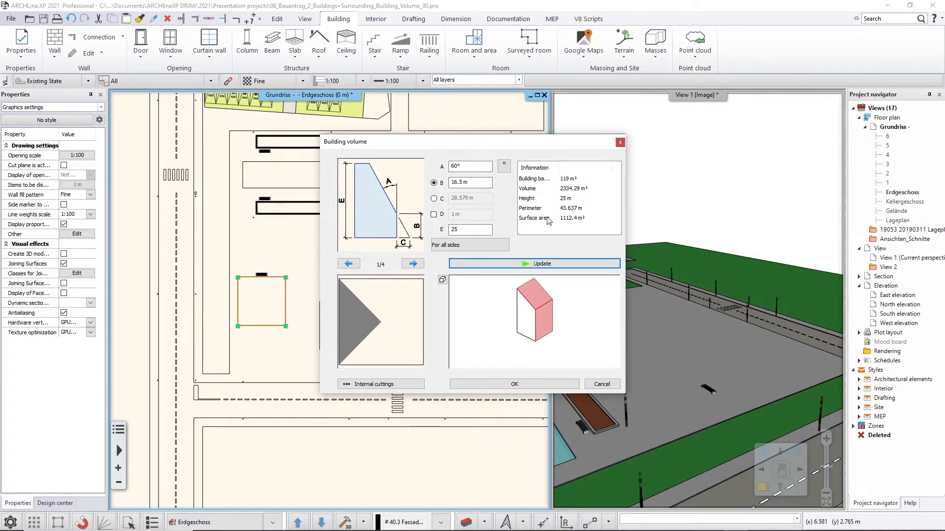
{"action": "left_click_drag", "start_coordinate": [562, 168], "coordinate": [579, 168]}
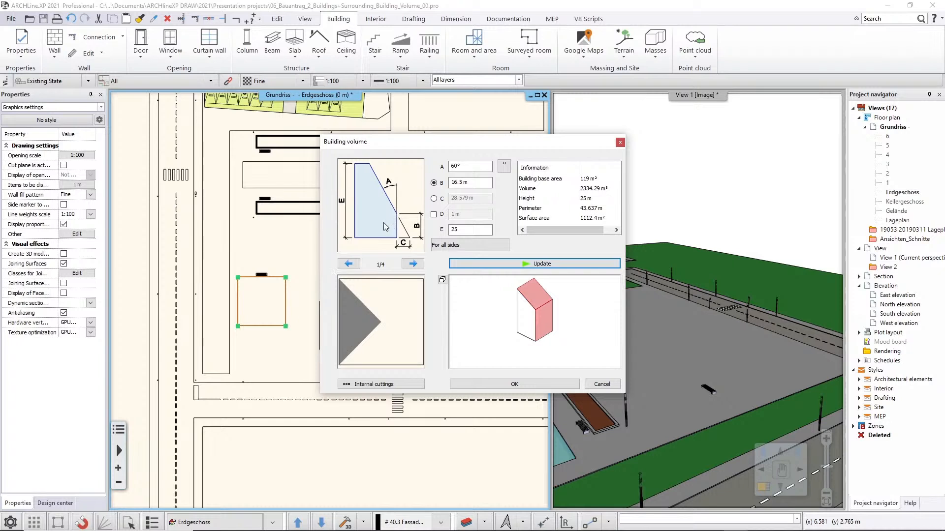
{"action": "left_click", "coordinate": [493, 385]}
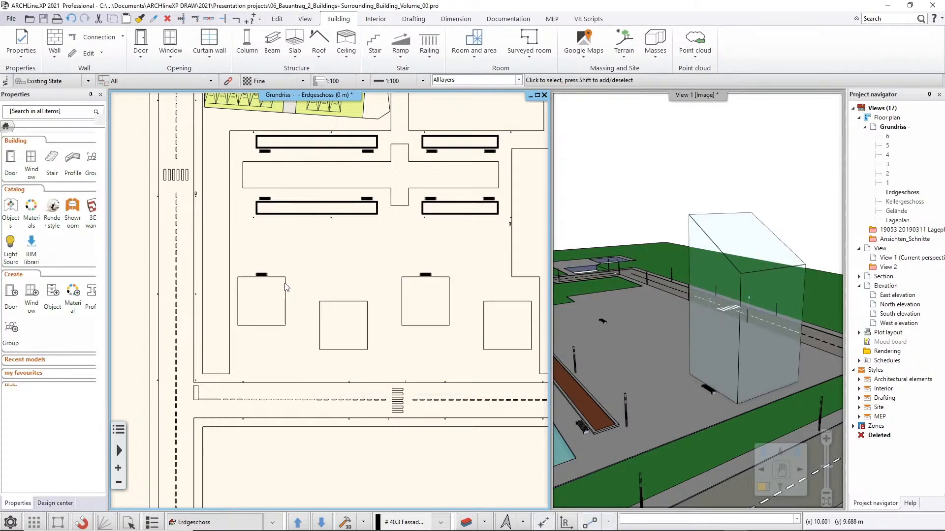
Multiply the 25 m high volume with 3 copies, 55.8 m due east in total from its northeast corner to the fourth footprint's east edge.
{"action": "left_click", "coordinate": [286, 301]}
{"action": "mouse_move", "coordinate": [295, 301]}
{"action": "left_click", "coordinate": [340, 329]}
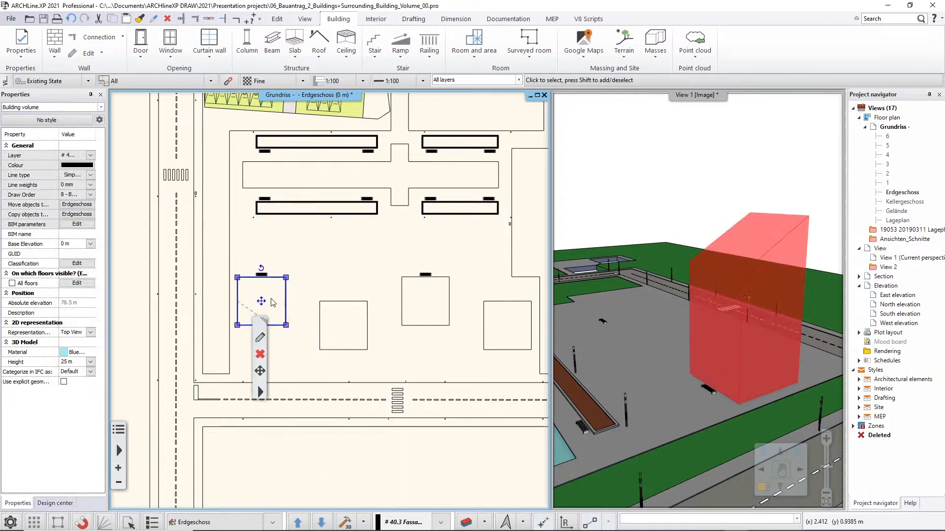
{"action": "mouse_move", "coordinate": [261, 301]}
{"action": "left_click", "coordinate": [325, 374]}
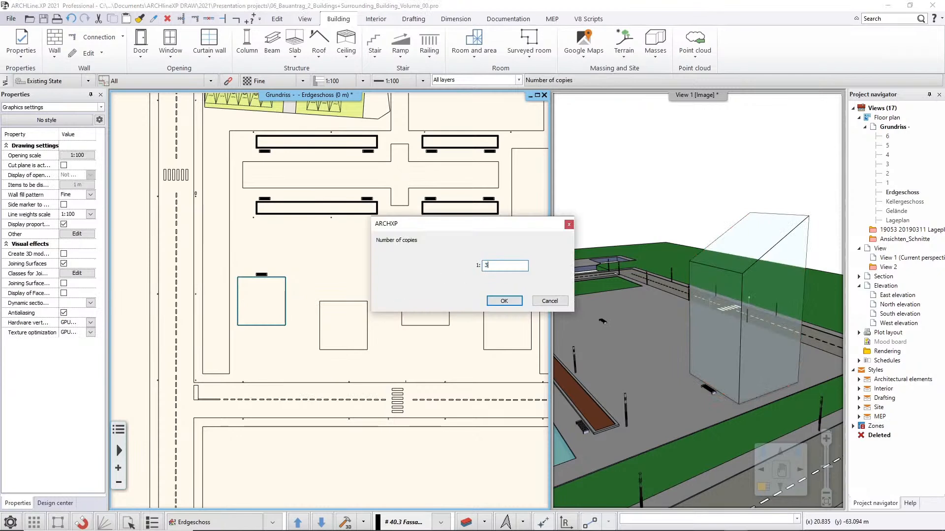
{"action": "type", "text": "3"}
{"action": "key", "text": "Return"}
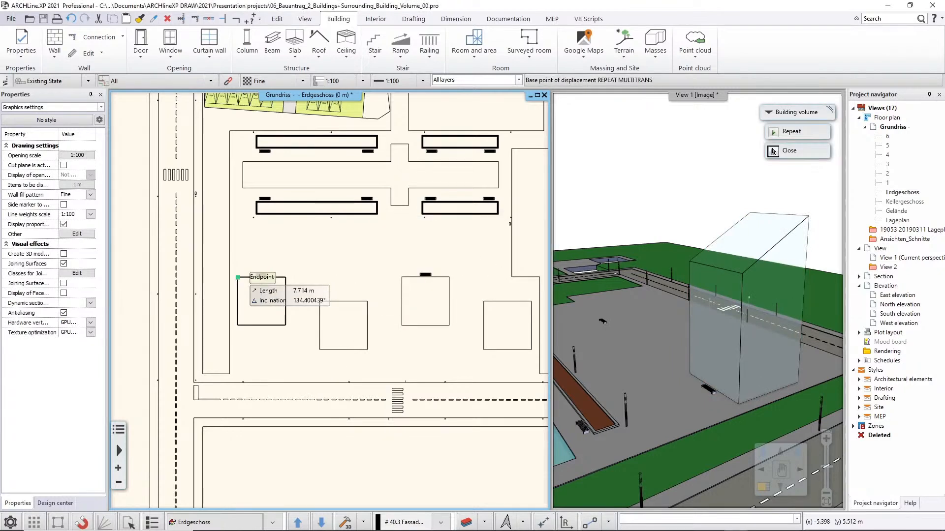
{"action": "left_click", "coordinate": [285, 278]}
{"action": "middle_click_drag", "start_coordinate": [452, 276], "coordinate": [351, 271]}
{"action": "left_click", "coordinate": [429, 273]}
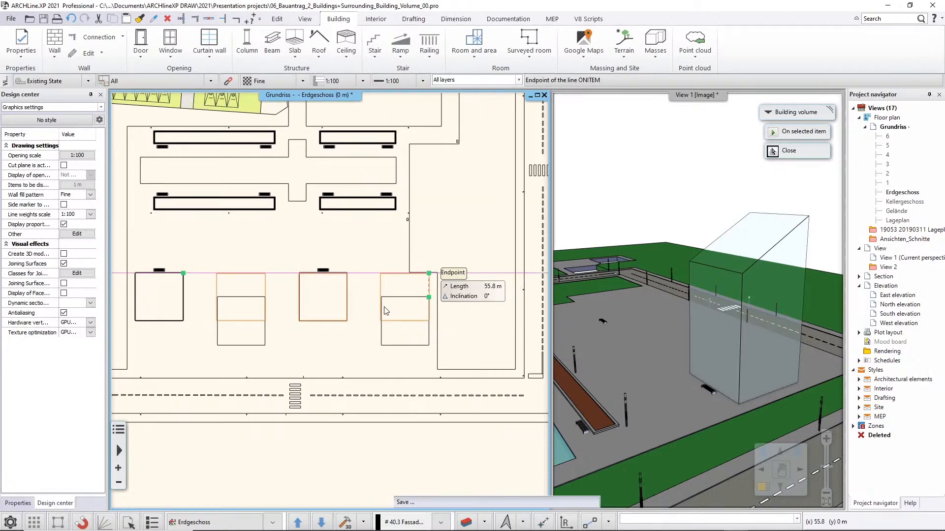
Move the second and fourth building volumes together about 5.4 m south so they sit on their own square footprints.
{"action": "left_click", "coordinate": [381, 291]}
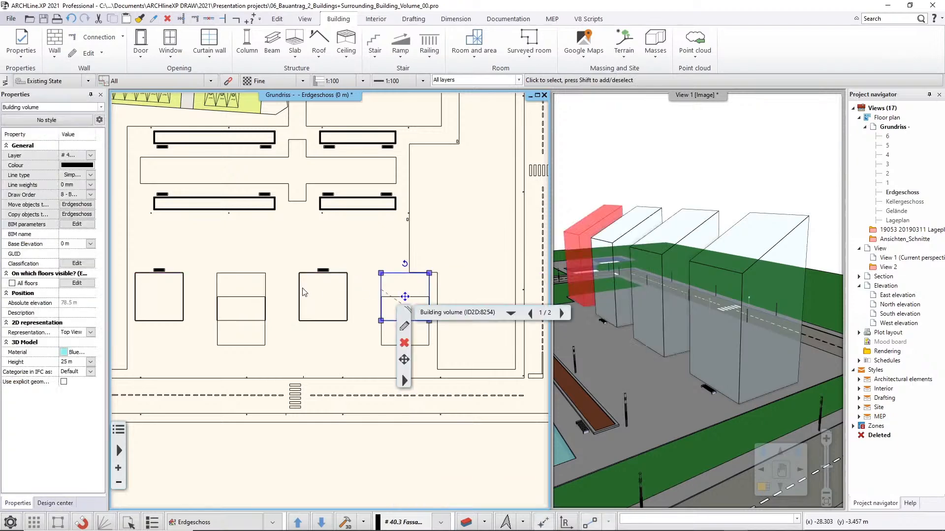
{"action": "left_click", "coordinate": [265, 288], "text": "shift"}
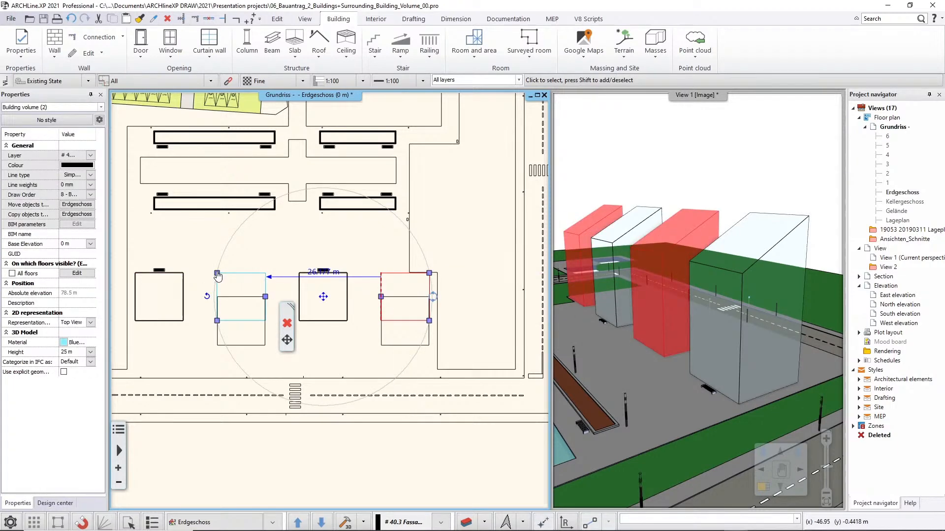
{"action": "left_click", "coordinate": [217, 273]}
{"action": "left_click", "coordinate": [250, 281]}
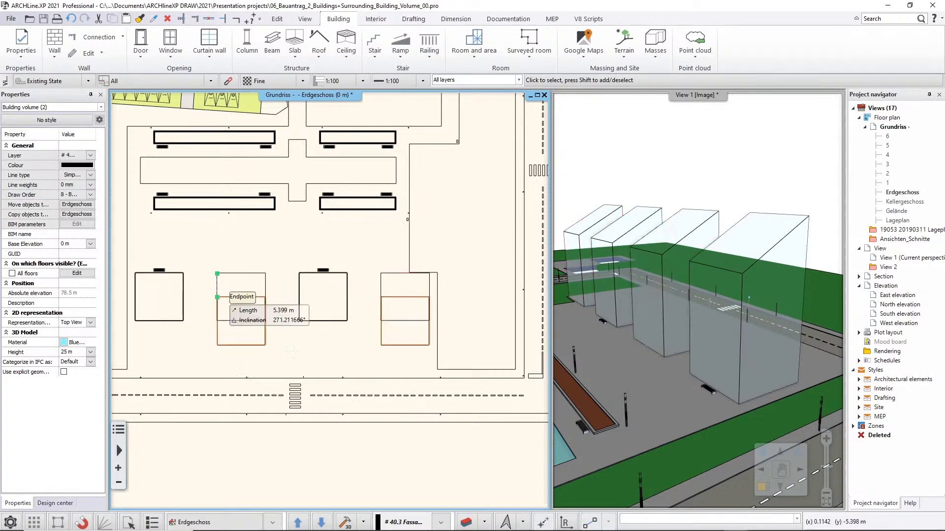
{"action": "left_click", "coordinate": [217, 297]}
{"action": "left_click", "coordinate": [220, 250]}
{"action": "left_click", "coordinate": [250, 269]}
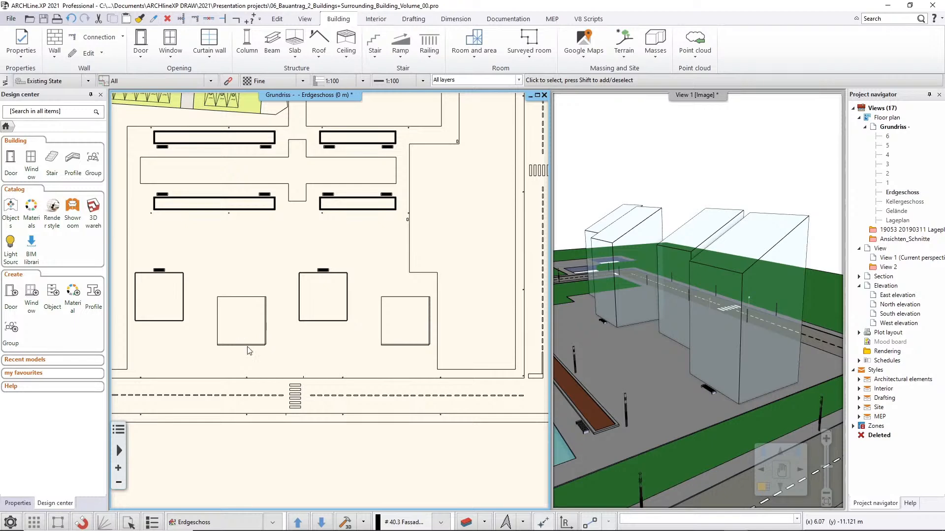
Locate the next large footprint across the street to the east in both the floor plan and the 3D view.
{"action": "middle_click_drag", "start_coordinate": [431, 344], "coordinate": [435, 351]}
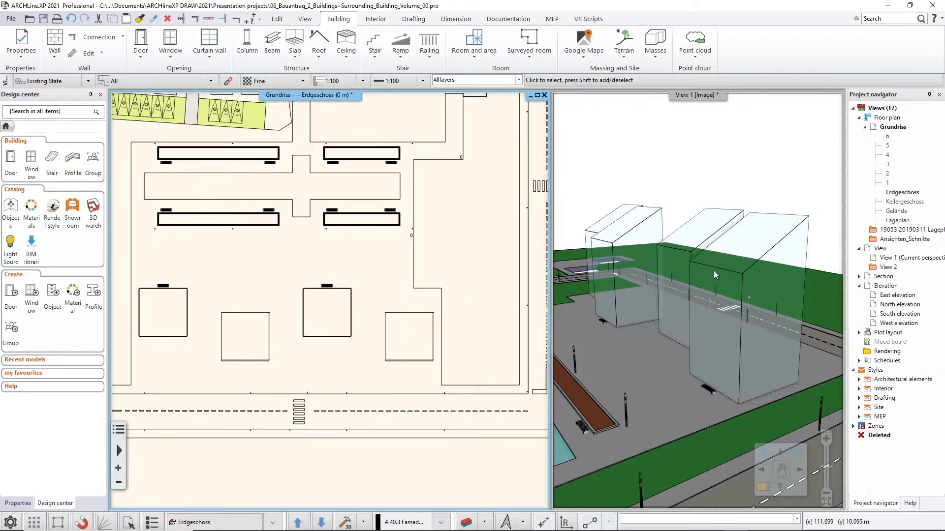
{"action": "middle_click_drag", "start_coordinate": [698, 269], "coordinate": [598, 257]}
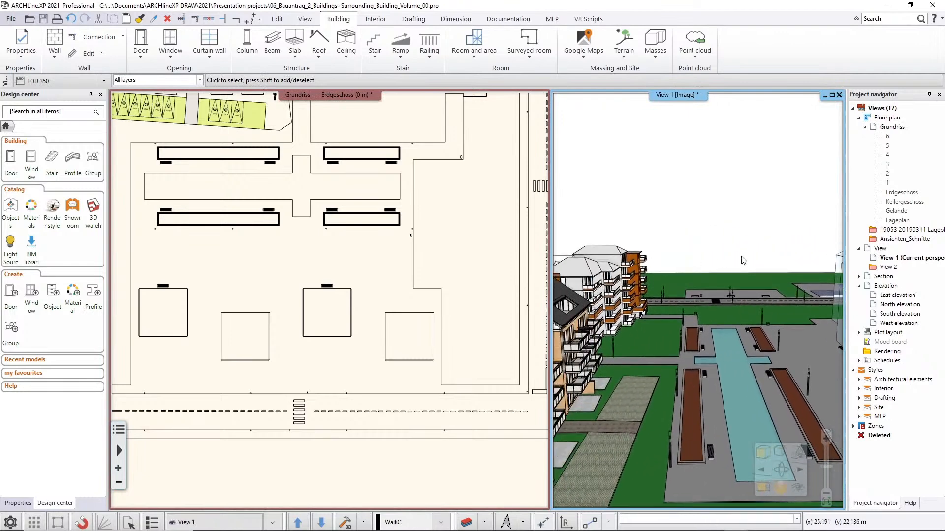
{"action": "middle_click_drag", "start_coordinate": [744, 261], "coordinate": [660, 275]}
{"action": "middle_click_drag", "start_coordinate": [546, 337], "coordinate": [490, 367]}
{"action": "middle_click_drag", "start_coordinate": [501, 274], "coordinate": [333, 311]}
{"action": "middle_click_drag", "start_coordinate": [461, 243], "coordinate": [323, 254]}
{"action": "scroll", "coordinate": [343, 258], "scroll_direction": "up", "scroll_amount": 2}
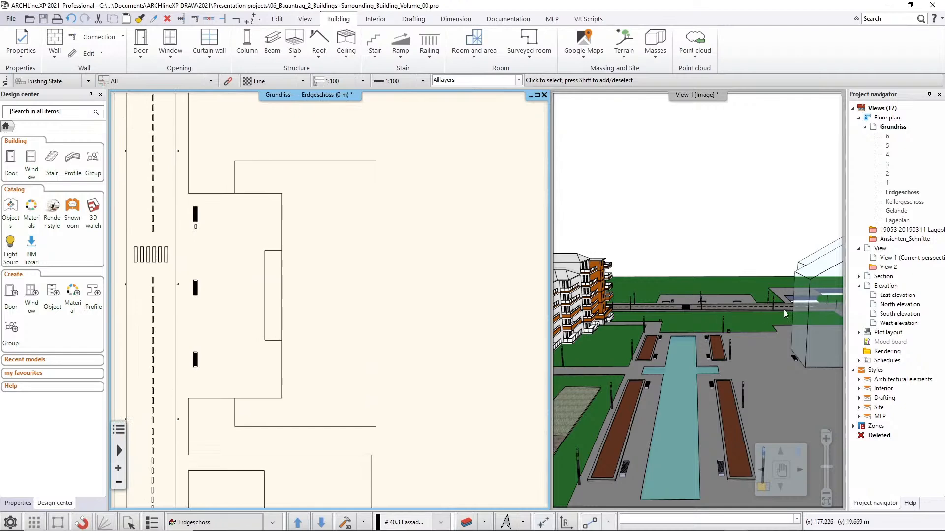
{"action": "scroll", "coordinate": [745, 281], "scroll_direction": "up", "scroll_amount": 2}
{"action": "scroll", "coordinate": [724, 275], "scroll_direction": "up", "scroll_amount": 4}
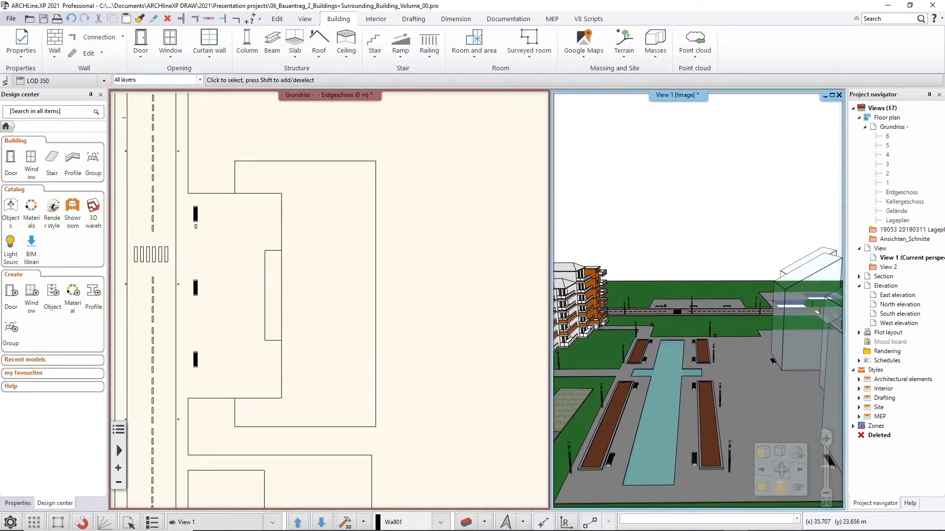
{"action": "scroll", "coordinate": [716, 241], "scroll_direction": "up", "scroll_amount": 5}
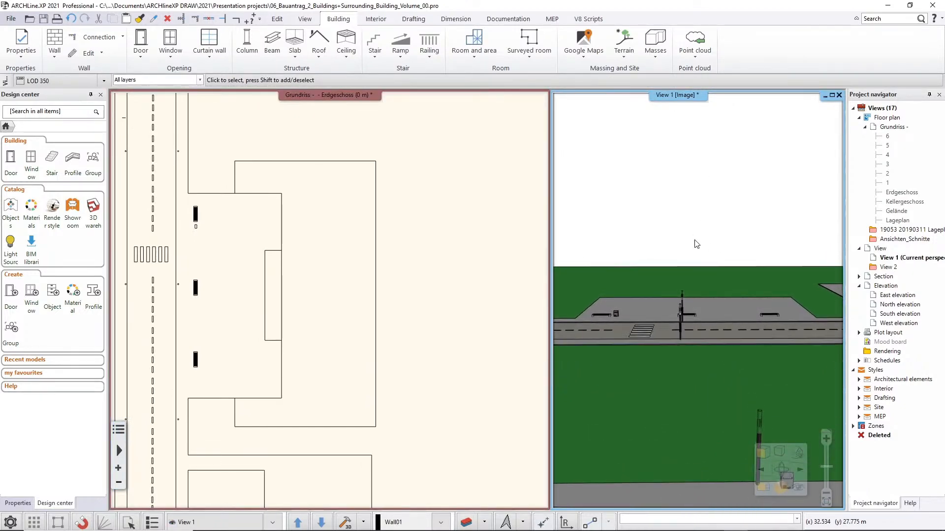
Start a conceptual building model and outline its rectangular base, 43.604 m long, over the eastern part of the footprint across the street.
{"action": "left_click", "coordinate": [393, 291]}
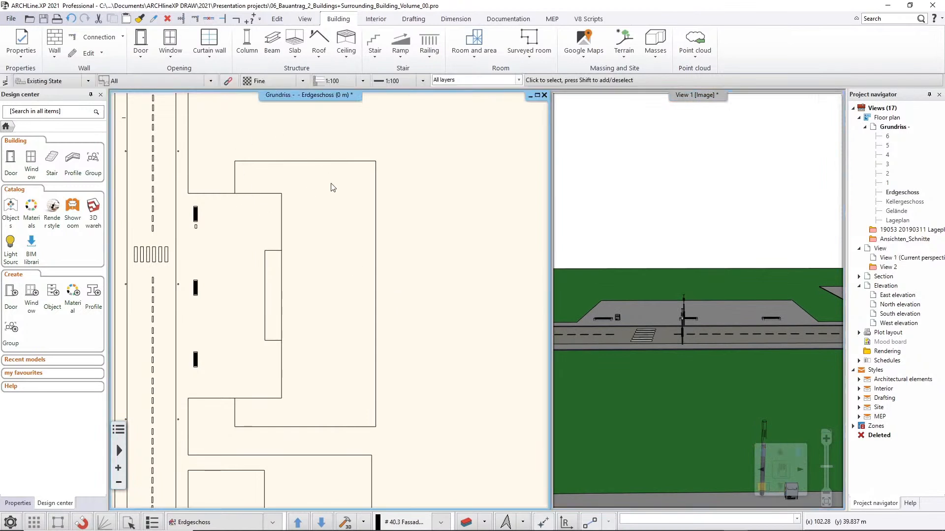
{"action": "left_click", "coordinate": [656, 54]}
{"action": "left_click", "coordinate": [689, 78]}
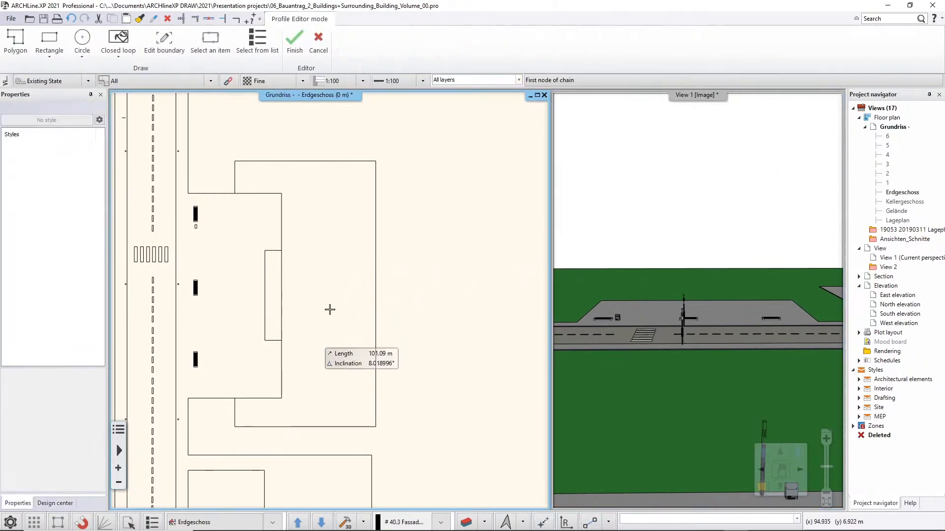
{"action": "left_click", "coordinate": [376, 161]}
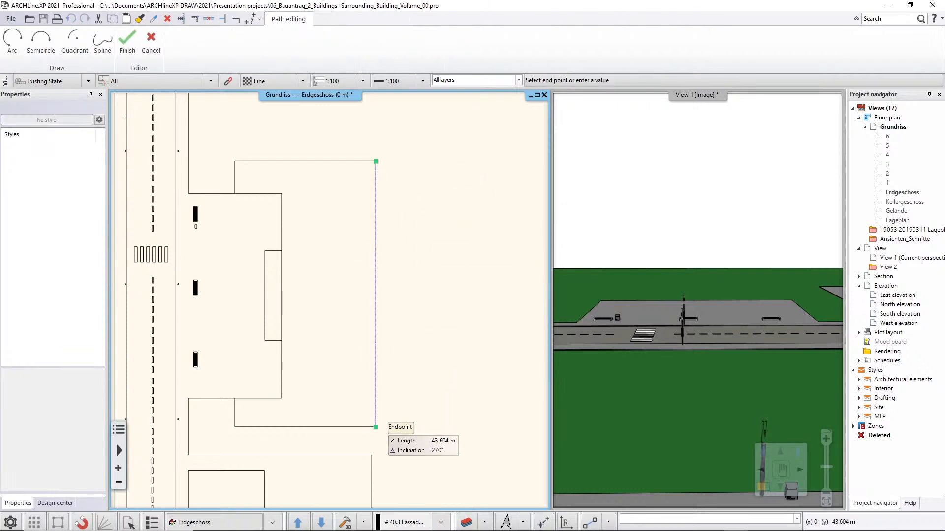
{"action": "left_click", "coordinate": [376, 427]}
{"action": "left_click", "coordinate": [281, 427]}
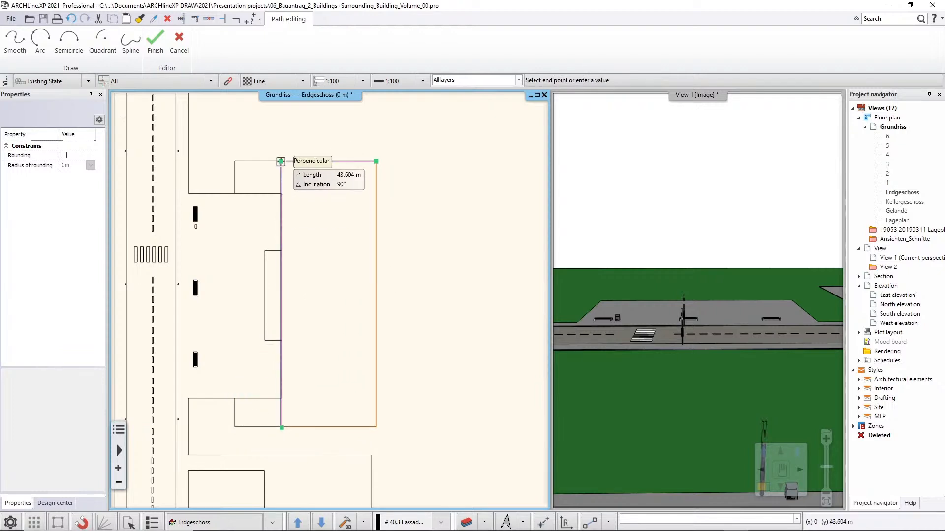
{"action": "left_click", "coordinate": [281, 161]}
{"action": "key", "text": "Return"}
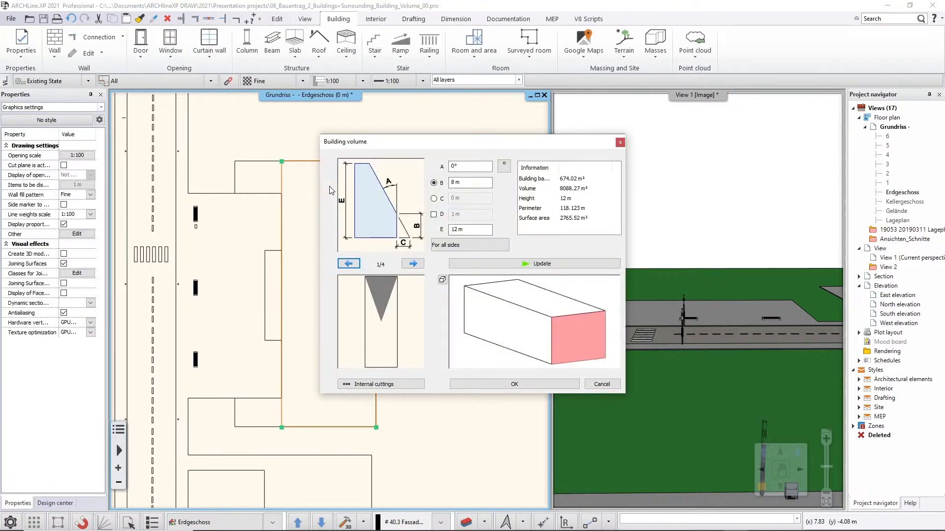
Set the new building volume's height E to 28 m, update the preview, and accept the volume.
{"action": "left_click", "coordinate": [487, 230]}
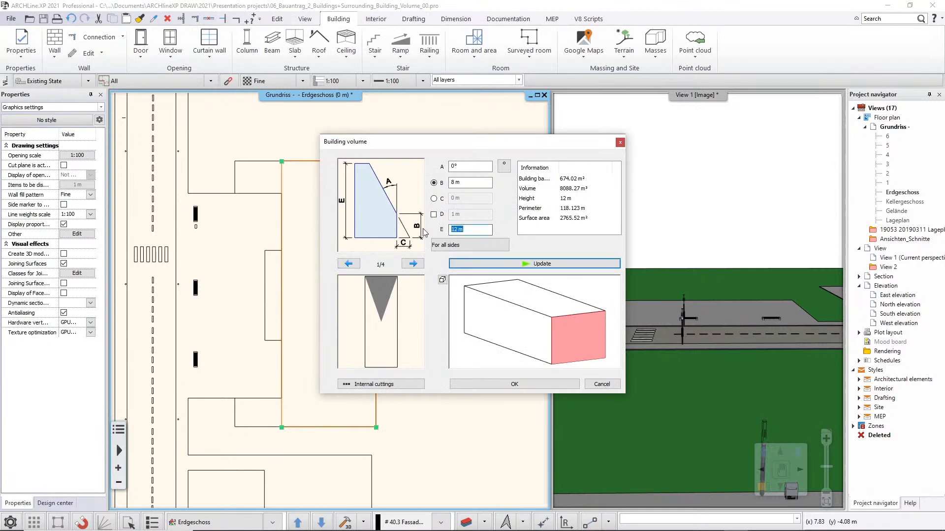
{"action": "type", "text": "28"}
{"action": "left_click", "coordinate": [492, 264]}
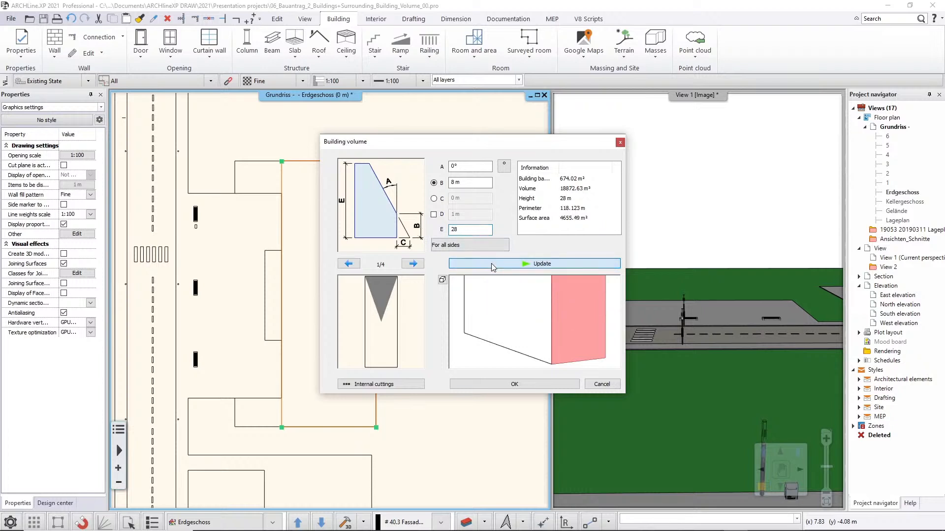
{"action": "left_click", "coordinate": [517, 388]}
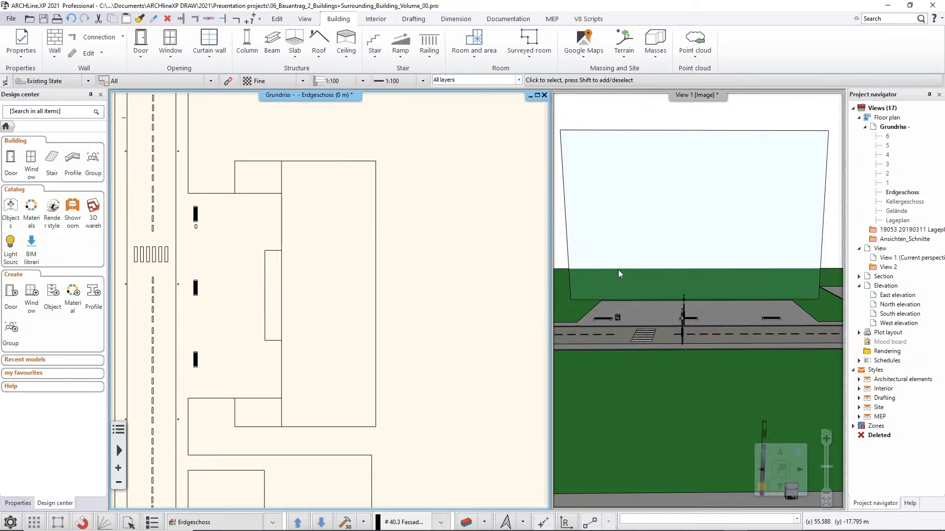
Maximize the 3D view and frame the new building volume's street-facing side.
{"action": "left_click", "coordinate": [657, 57]}
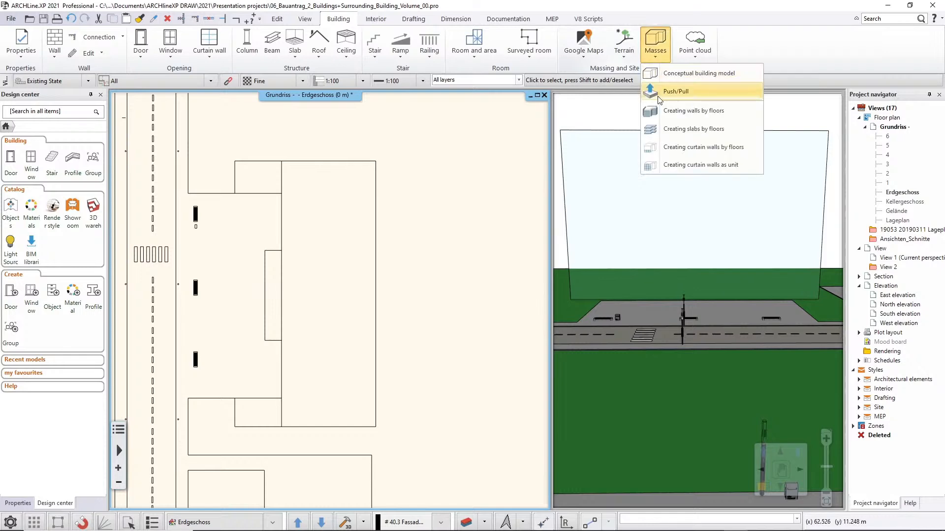
{"action": "left_click", "coordinate": [698, 94]}
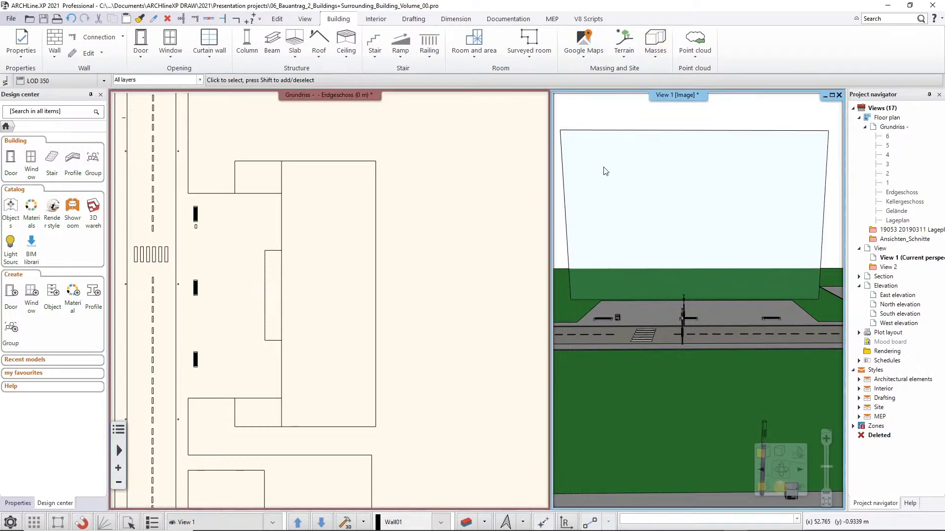
{"action": "key", "text": "F12"}
{"action": "middle_click_drag", "start_coordinate": [593, 181], "coordinate": [593, 213]}
{"action": "scroll", "coordinate": [529, 246], "scroll_direction": "up", "scroll_amount": 5}
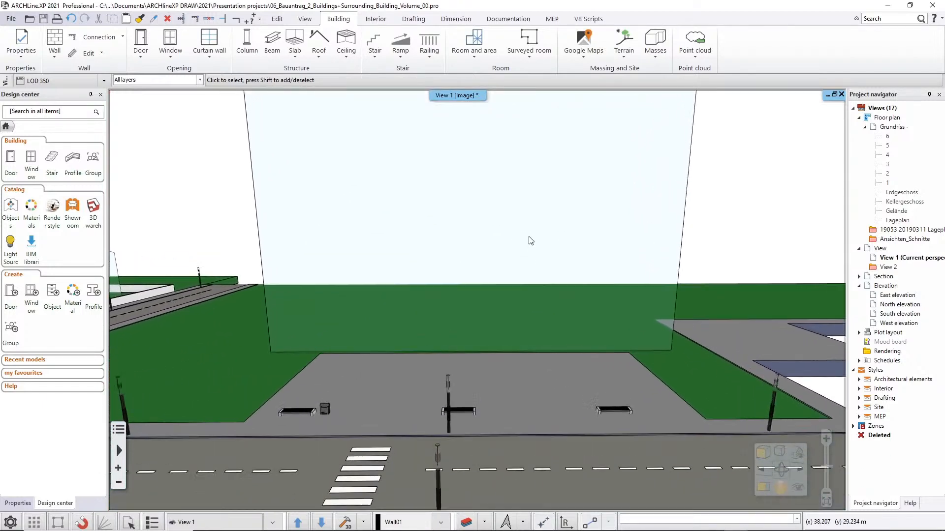
{"action": "middle_click_drag", "start_coordinate": [515, 237], "coordinate": [512, 360]}
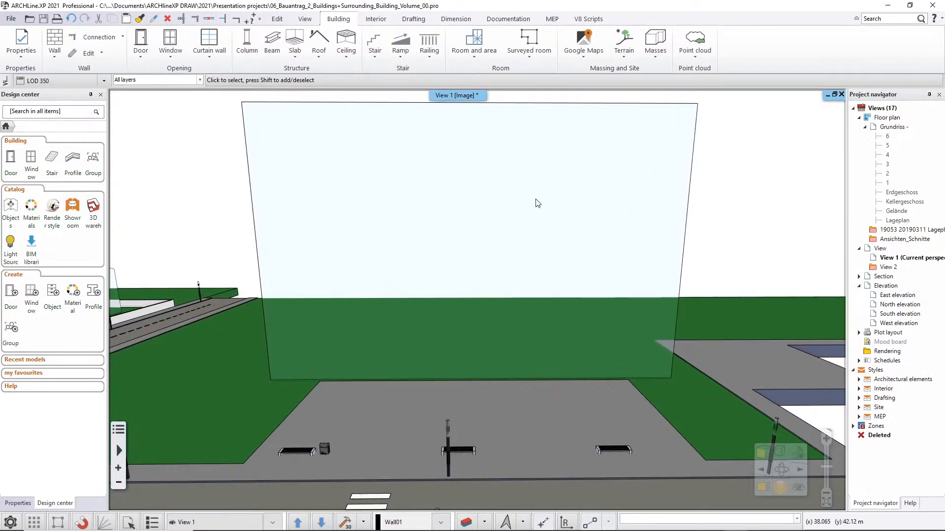
{"action": "middle_click_drag", "start_coordinate": [572, 231], "coordinate": [423, 234]}
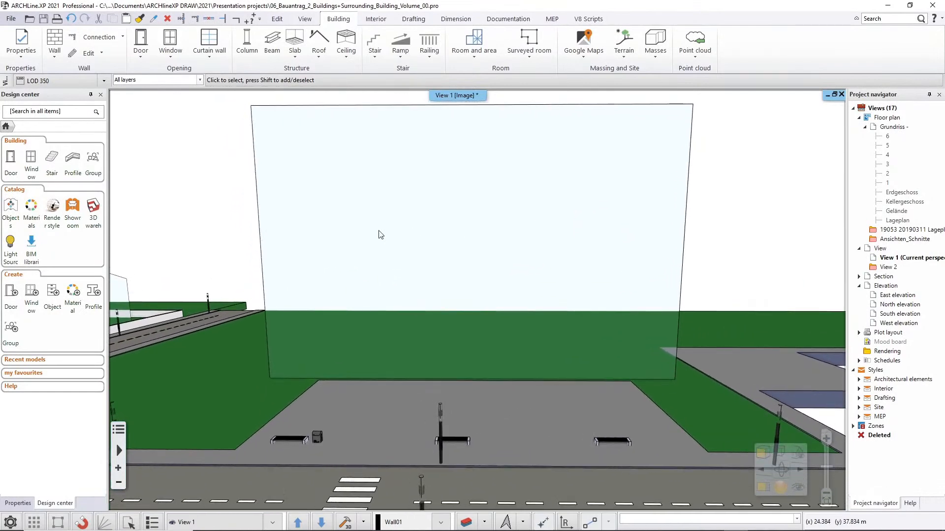
Turn on the Transparency display option for the 3D view.
{"action": "left_click", "coordinate": [20, 503]}
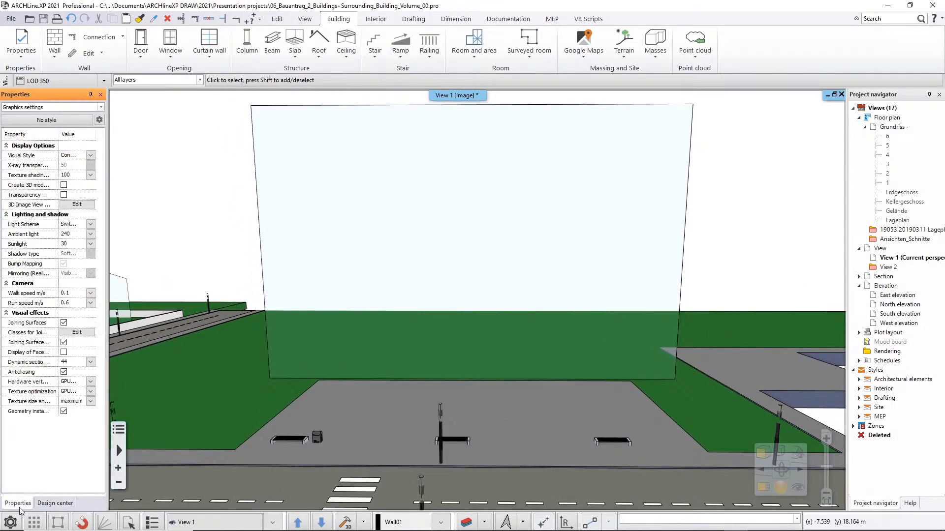
{"action": "left_click", "coordinate": [64, 194]}
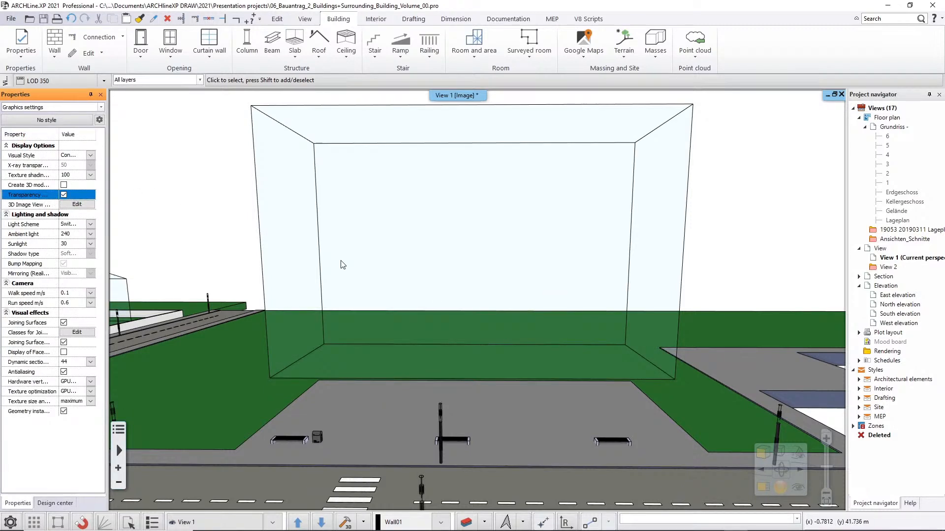
{"action": "left_click", "coordinate": [55, 502]}
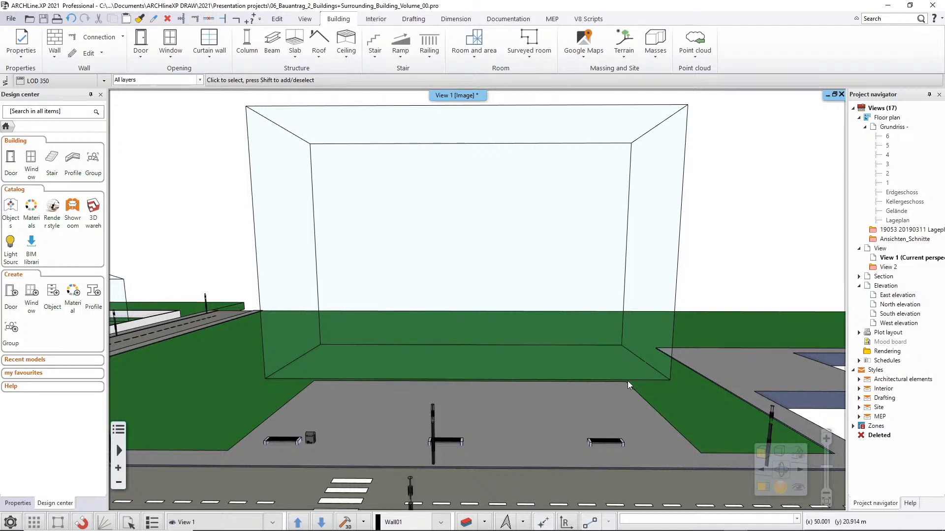
Set the 28 m high building volume's base elevation to -0.2 m.
{"action": "left_click", "coordinate": [614, 371]}
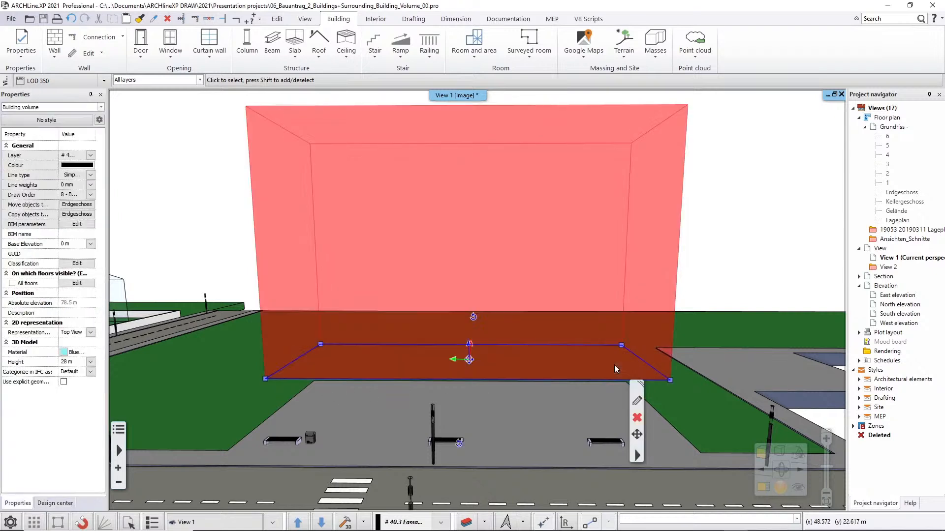
{"action": "left_click", "coordinate": [68, 244]}
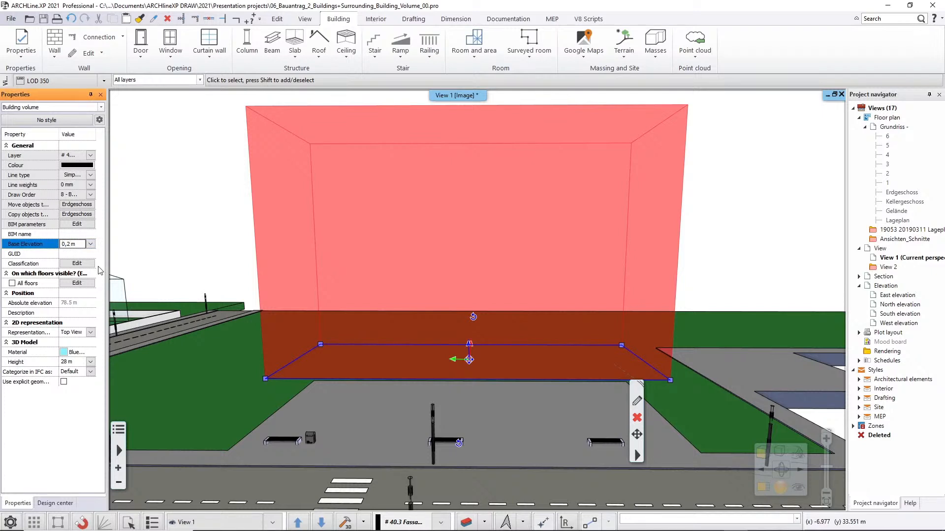
{"action": "key", "text": "Return"}
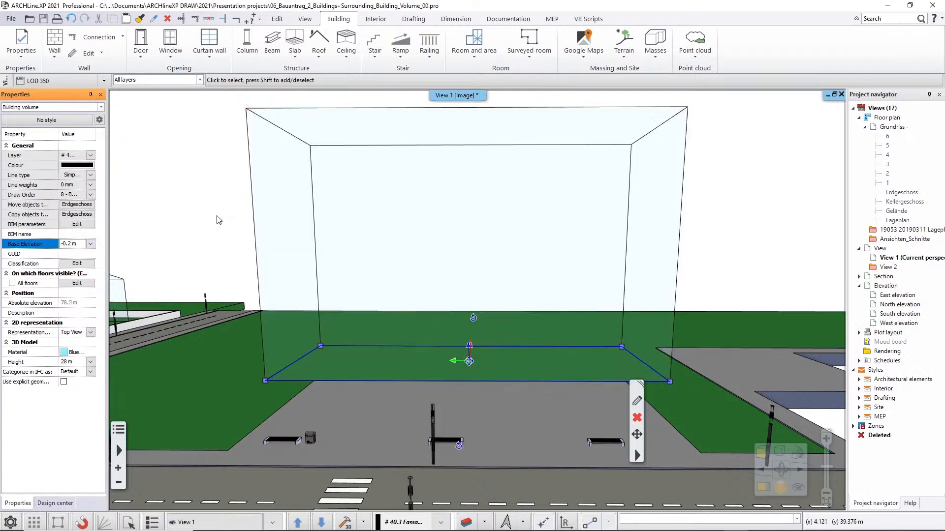
{"action": "key", "text": "Escape"}
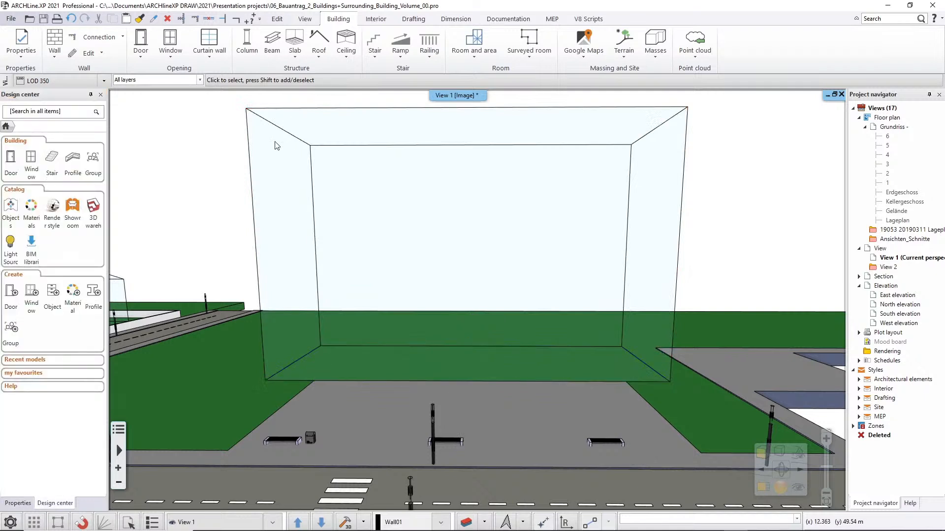
Draw a vertical line on the volume's street-facing side, from the paved area's north corner at the base up to the top edge.
{"action": "middle_click_drag", "start_coordinate": [225, 230], "coordinate": [232, 248]}
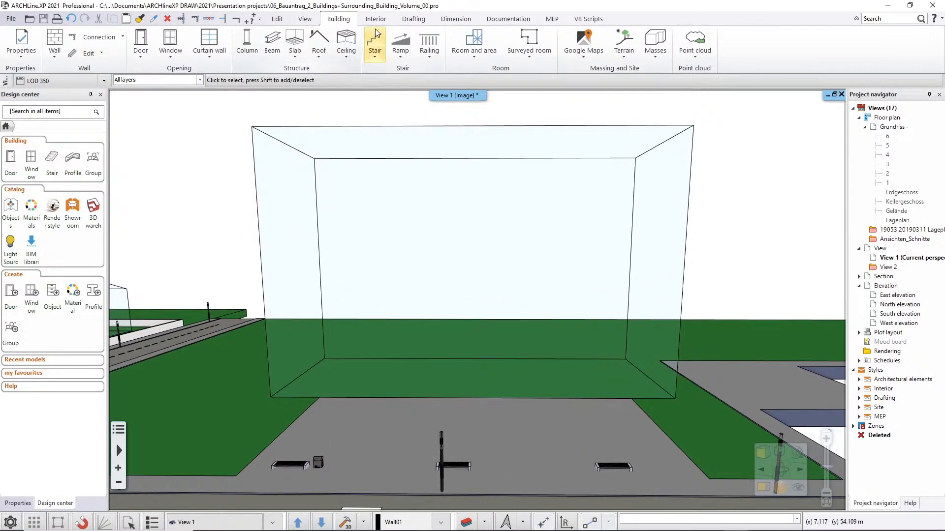
{"action": "left_click", "coordinate": [413, 19]}
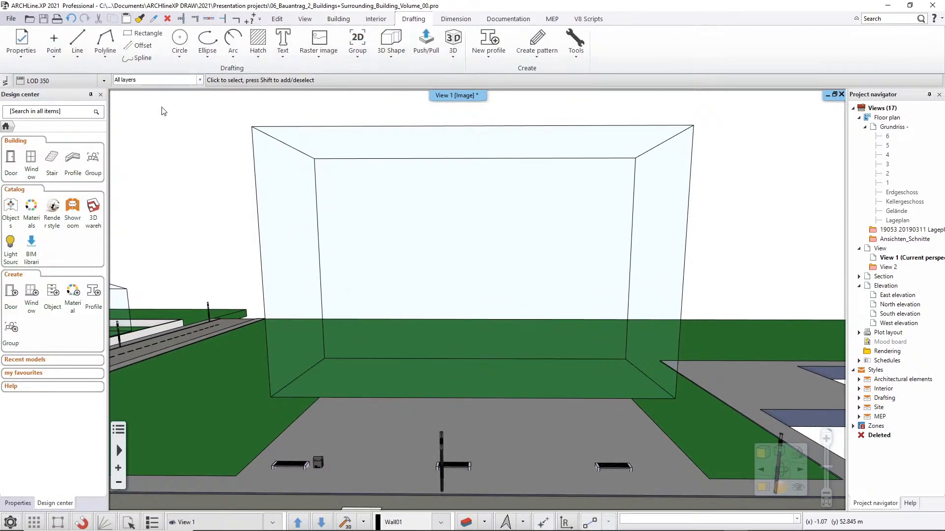
{"action": "left_click", "coordinate": [77, 42]}
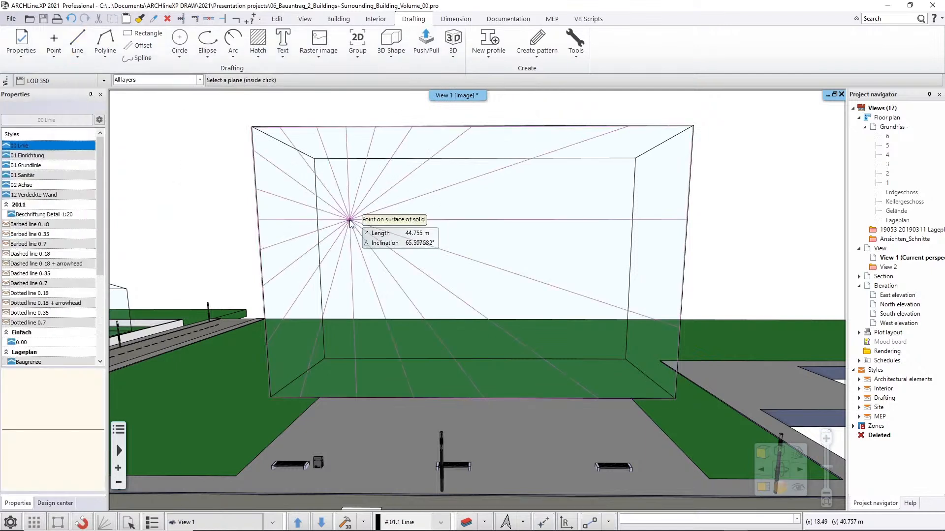
{"action": "left_click", "coordinate": [349, 220]}
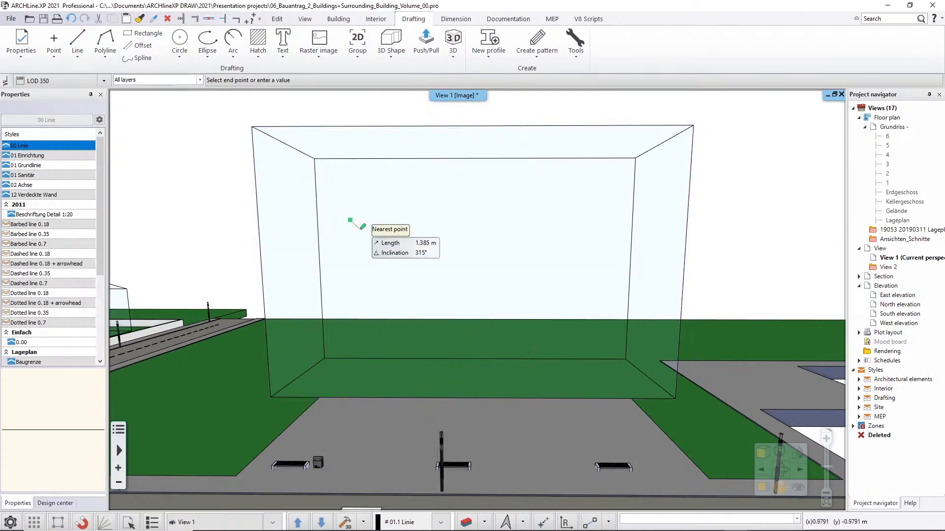
{"action": "left_click", "coordinate": [347, 225]}
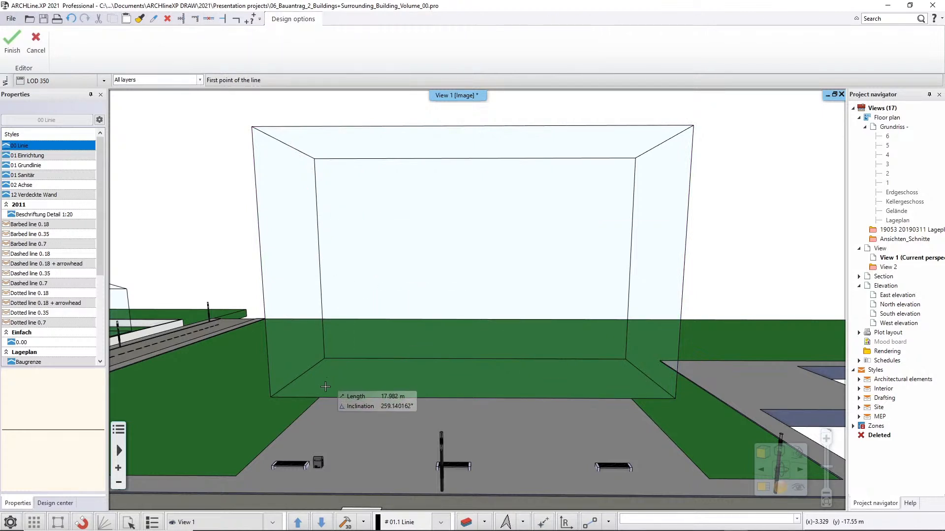
{"action": "middle_click_drag", "start_coordinate": [325, 395], "coordinate": [329, 351]}
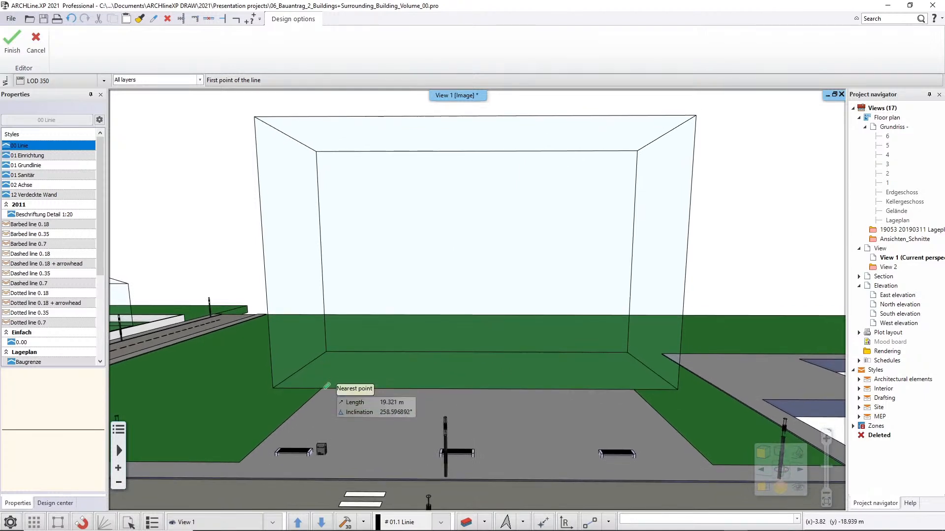
{"action": "middle_click_drag", "start_coordinate": [321, 386], "coordinate": [327, 382], "text": "shift"}
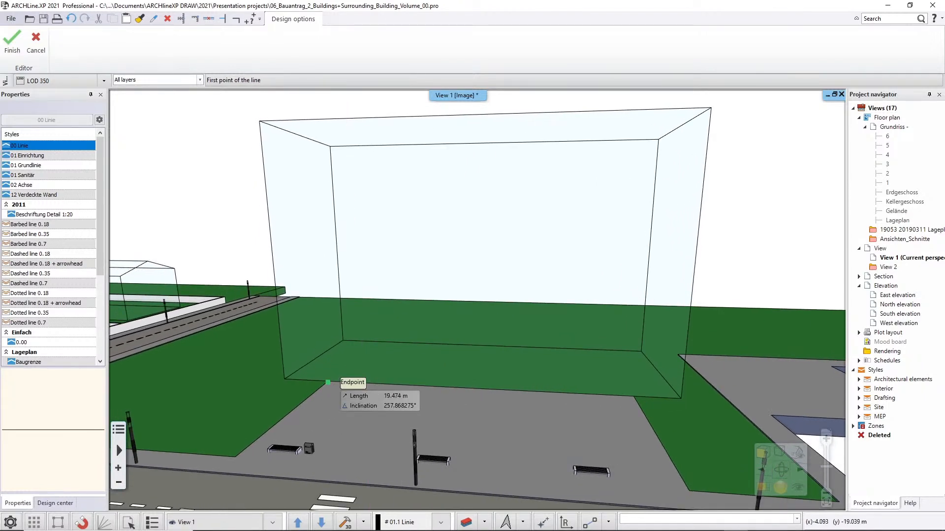
{"action": "left_click", "coordinate": [328, 382]}
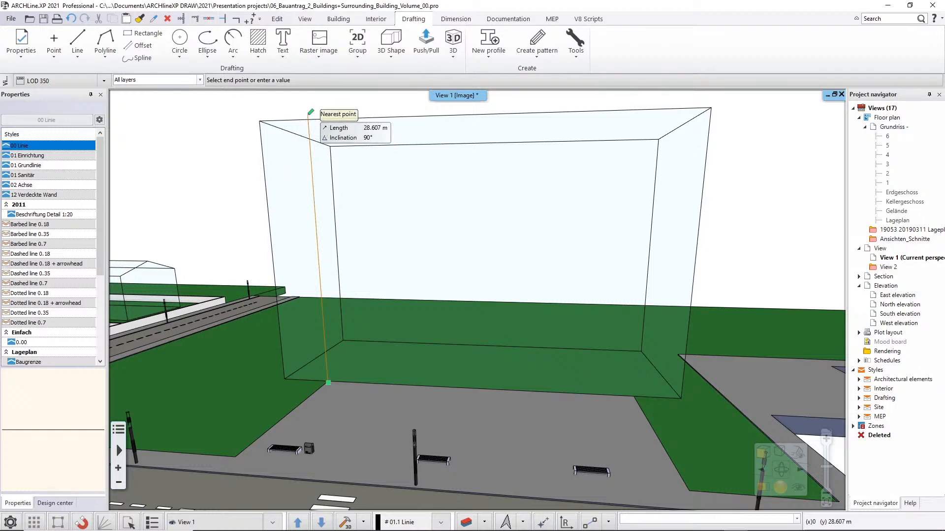
{"action": "right_click", "coordinate": [311, 112]}
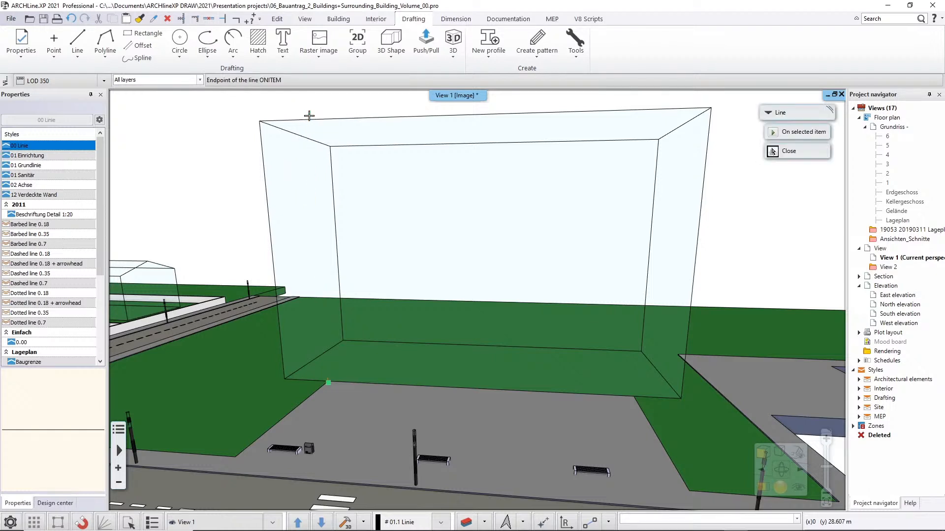
{"action": "left_click", "coordinate": [262, 122]}
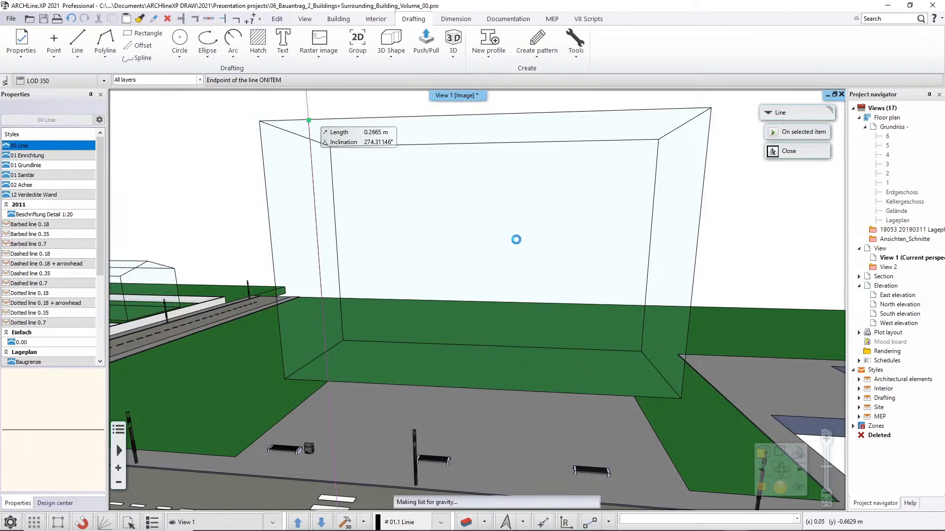
Draw a second vertical line on the volume's street-facing side, from the paved area's opposite corner at the base up to the top edge.
{"action": "left_click", "coordinate": [625, 371]}
{"action": "left_click", "coordinate": [632, 377]}
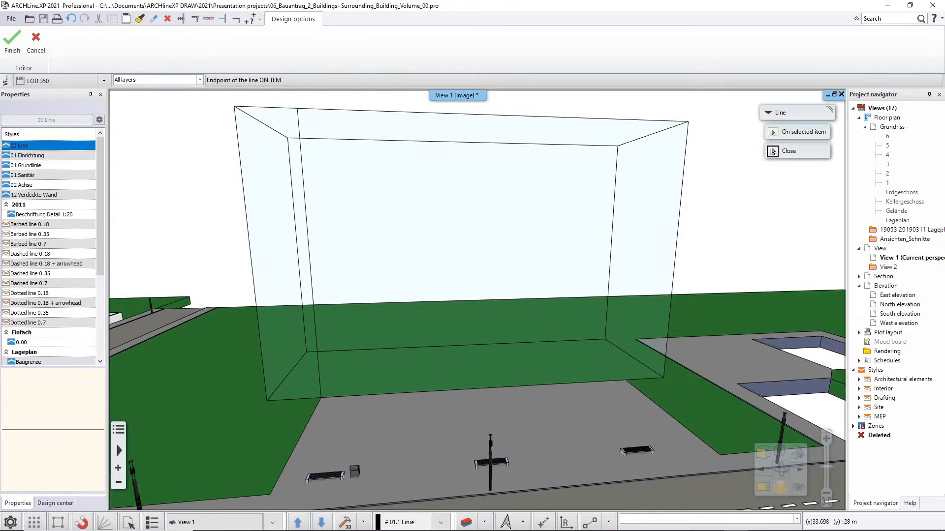
{"action": "left_click", "coordinate": [772, 151]}
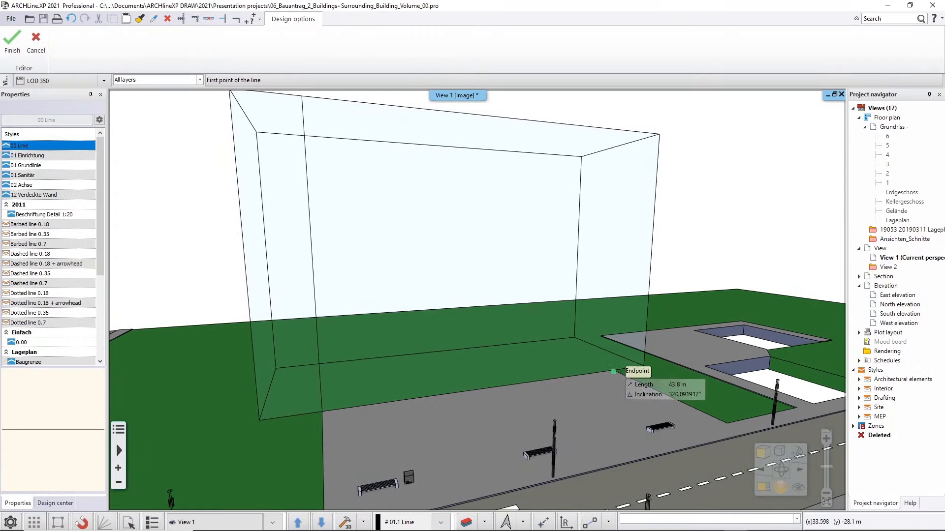
{"action": "left_click", "coordinate": [615, 370]}
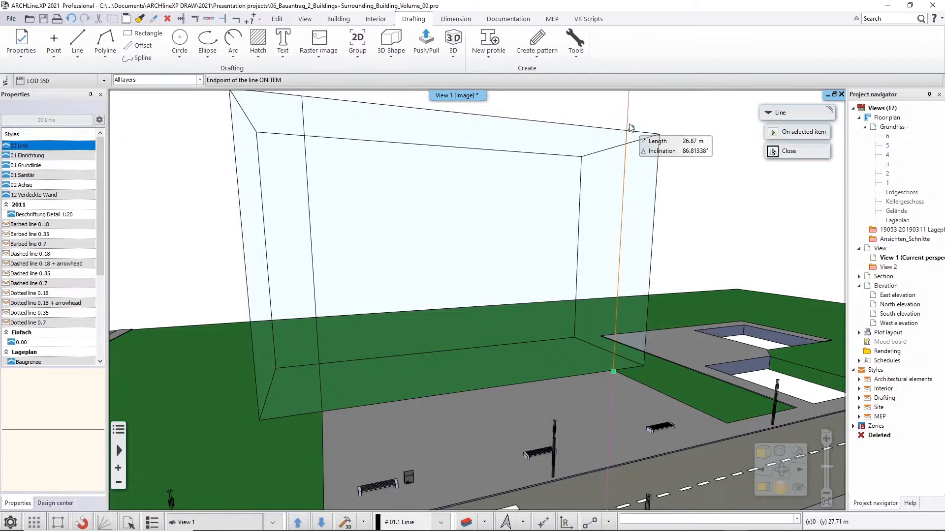
{"action": "left_click", "coordinate": [663, 137]}
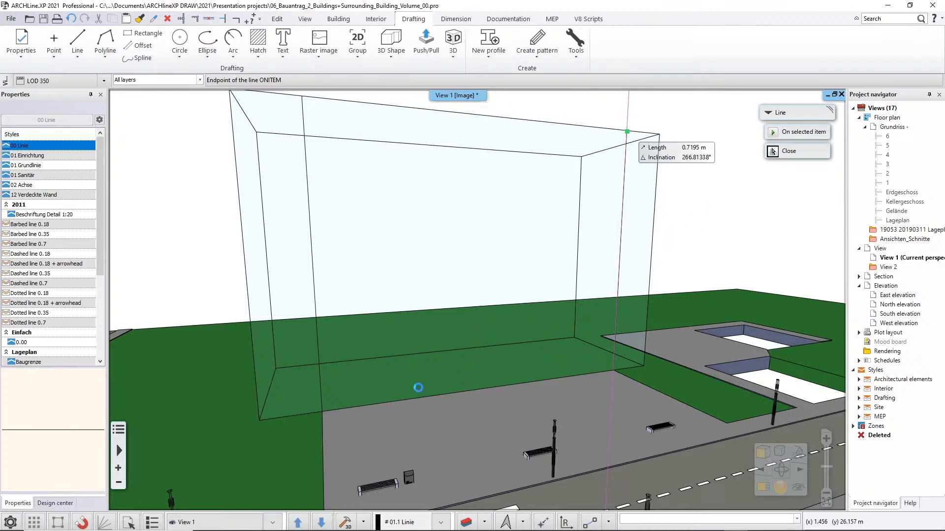
{"action": "key", "text": "Escape"}
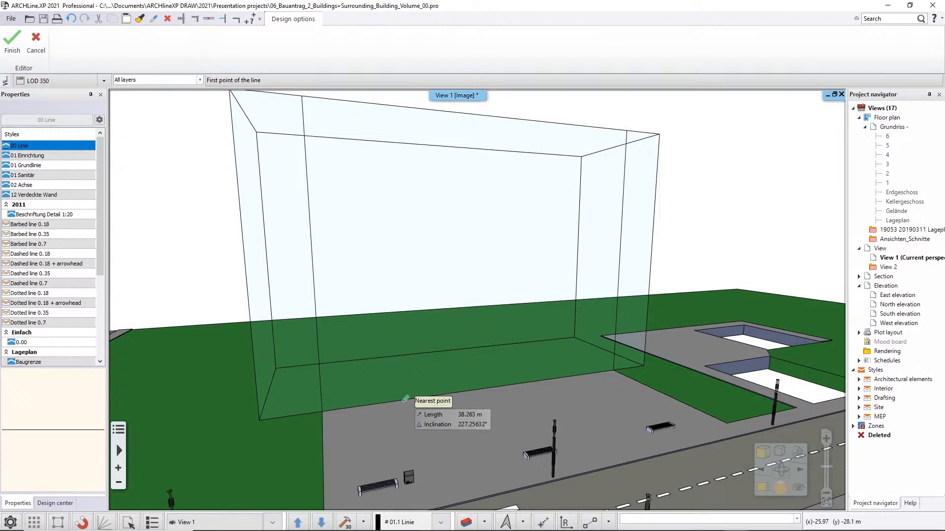
Draw a 6 m high rectangular entrance outline on the street-facing side, between the two vertical lines and standing on the base edge.
{"action": "left_click", "coordinate": [401, 403]}
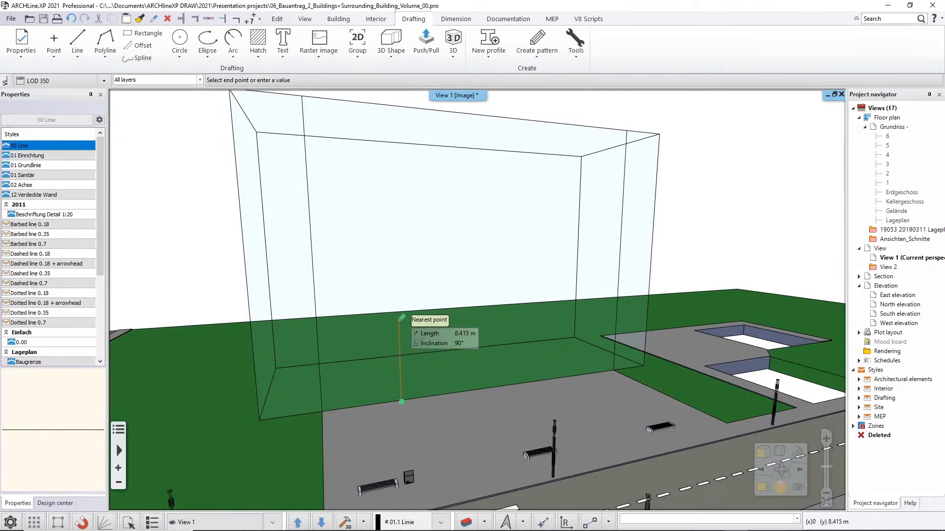
{"action": "type", "text": "6"}
{"action": "key", "text": "Return"}
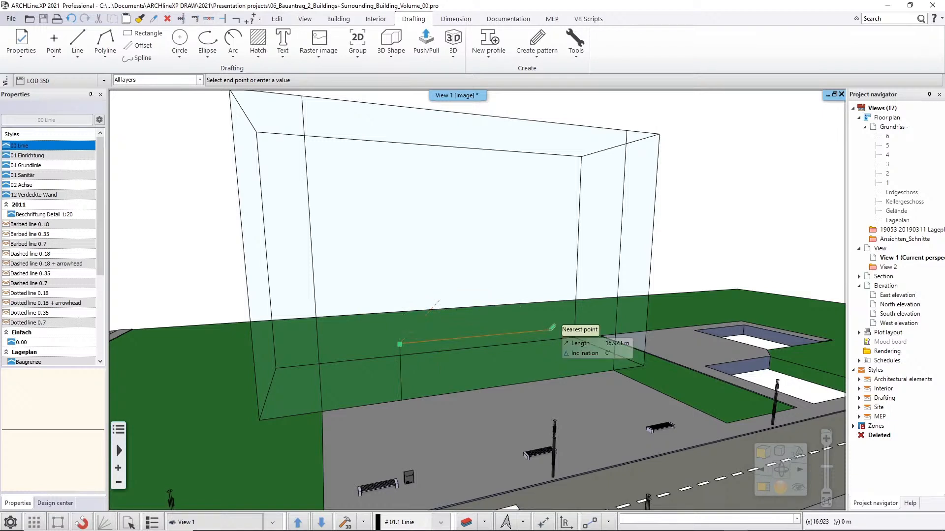
{"action": "left_click", "coordinate": [552, 327]}
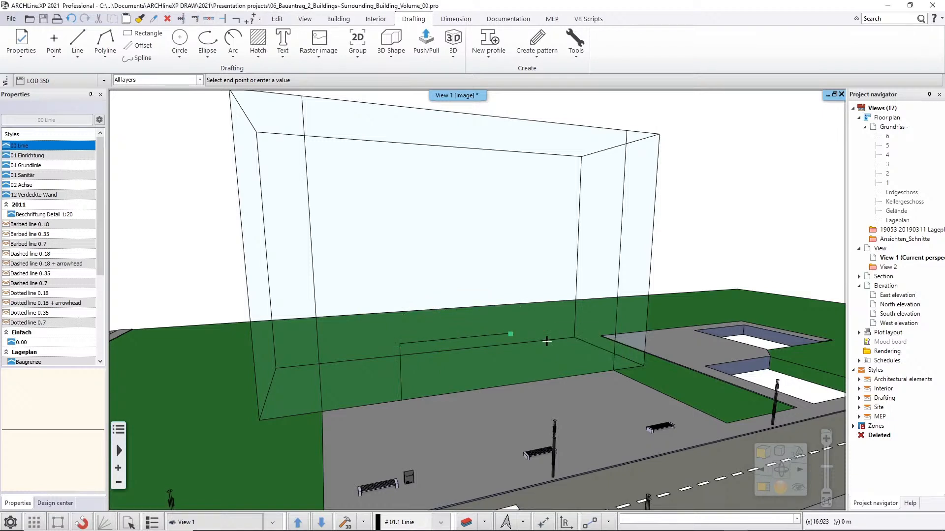
{"action": "left_click", "coordinate": [510, 385]}
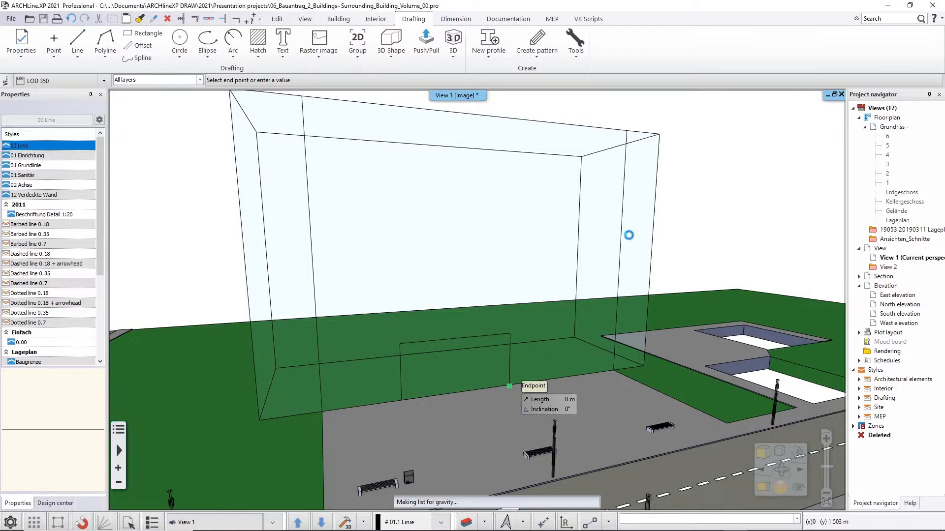
{"action": "key", "text": "Escape"}
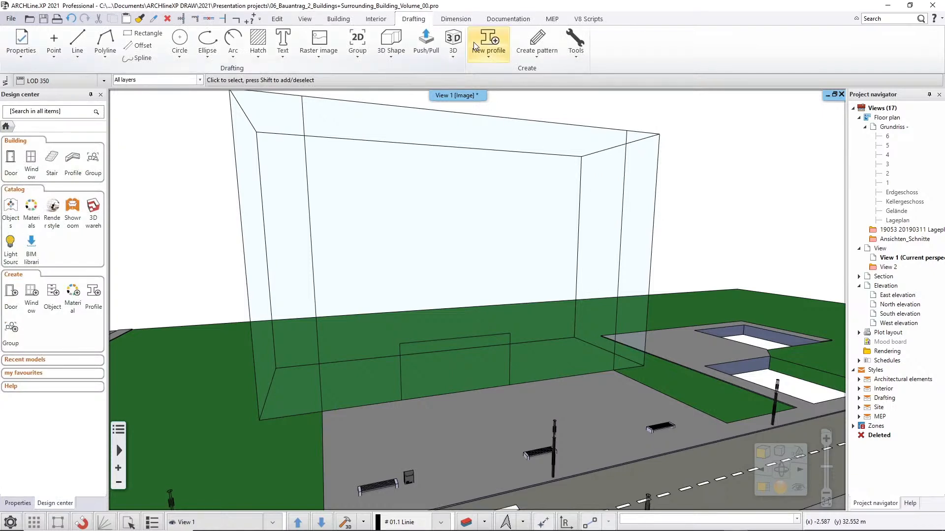
Push/Pull the narrow end strip nearest the sunken courtyards outward toward the street to form a projecting wing.
{"action": "left_click", "coordinate": [338, 19]}
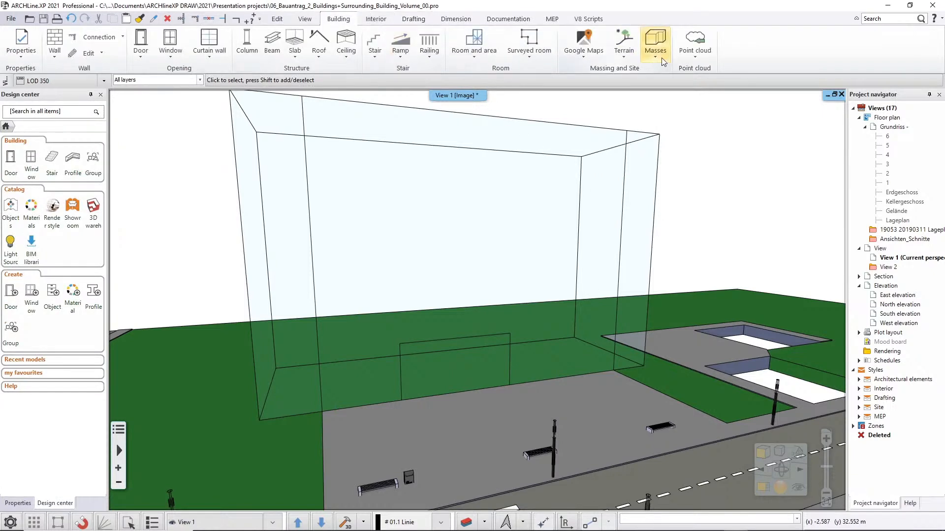
{"action": "left_click", "coordinate": [655, 44]}
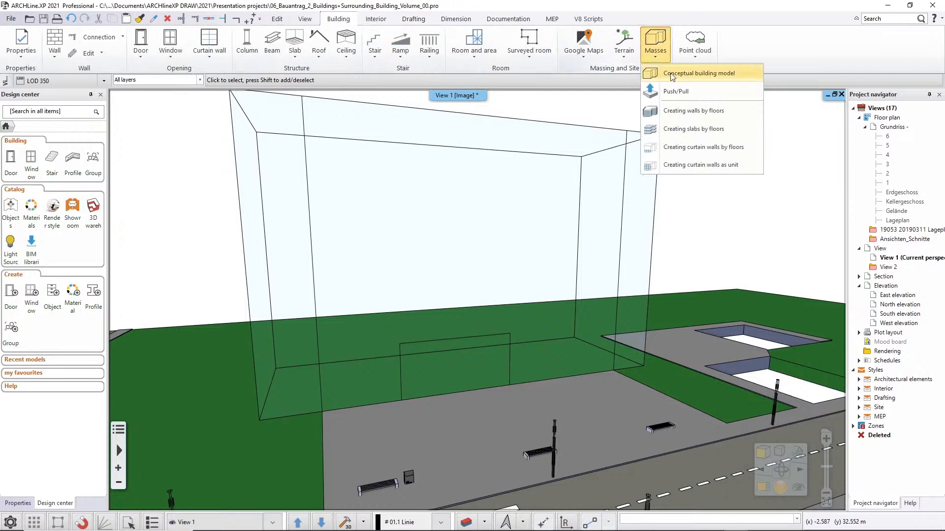
{"action": "left_click", "coordinate": [700, 95]}
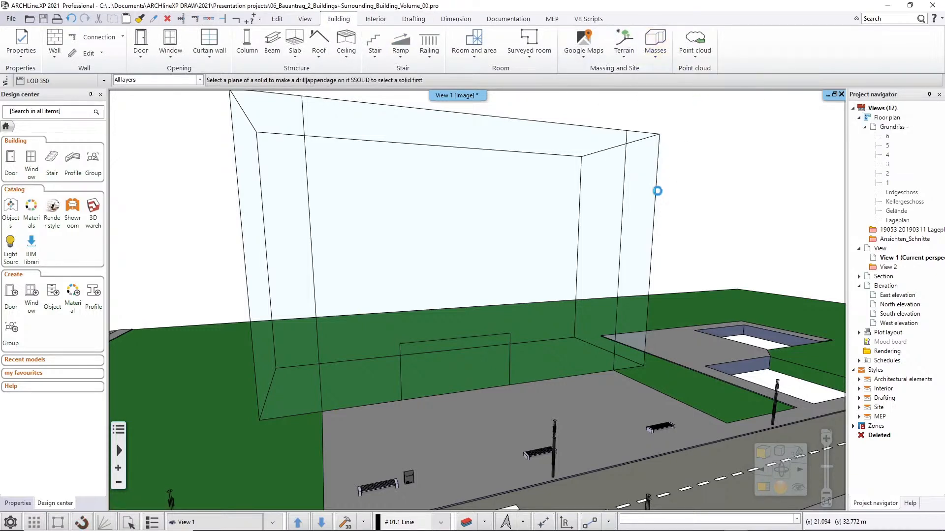
{"action": "left_click", "coordinate": [640, 218]}
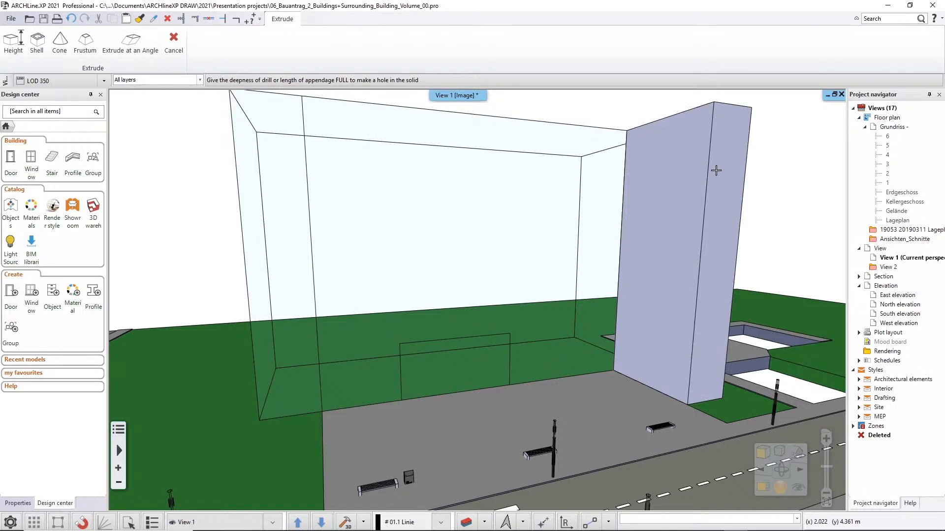
{"action": "left_click", "coordinate": [716, 170]}
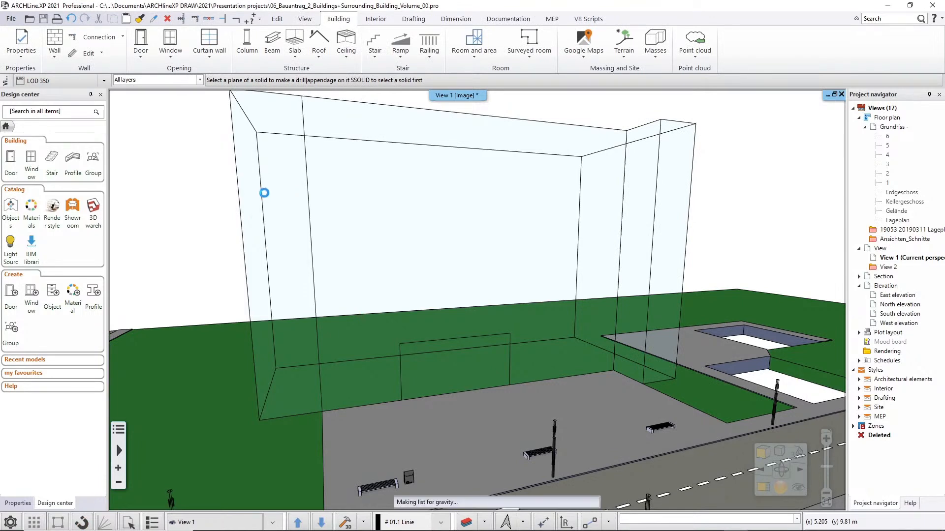
Extrude the narrow strip at the opposite end of the street-facing side outward to form a matching second wing.
{"action": "left_click", "coordinate": [267, 197]}
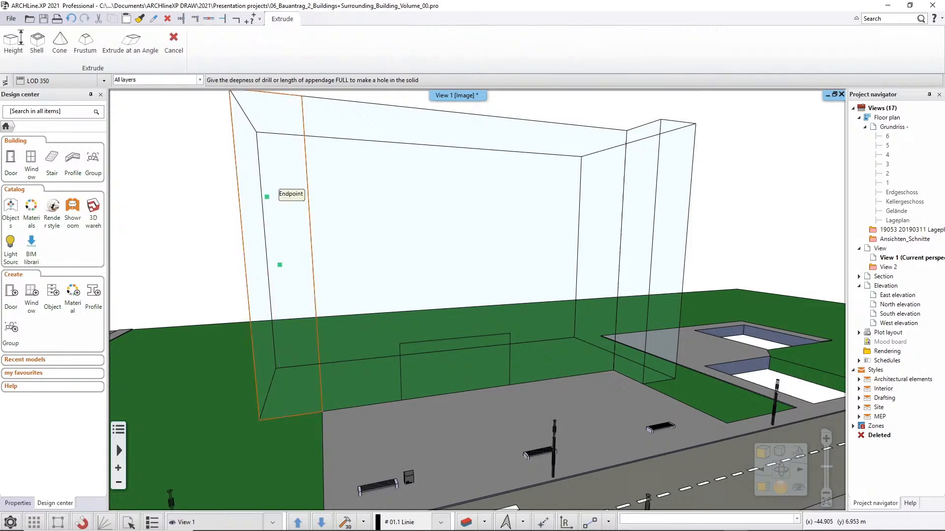
{"action": "middle_click_drag", "start_coordinate": [170, 208], "coordinate": [150, 211]}
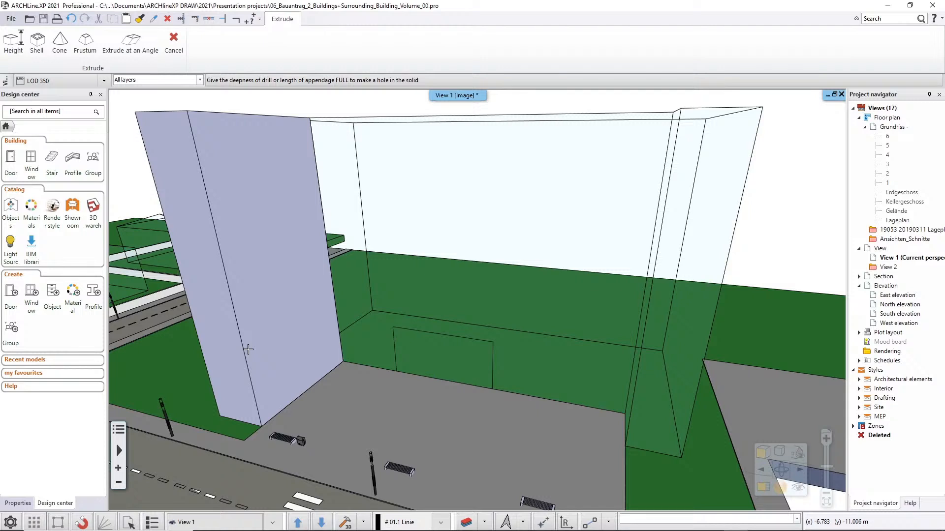
{"action": "left_click", "coordinate": [281, 349]}
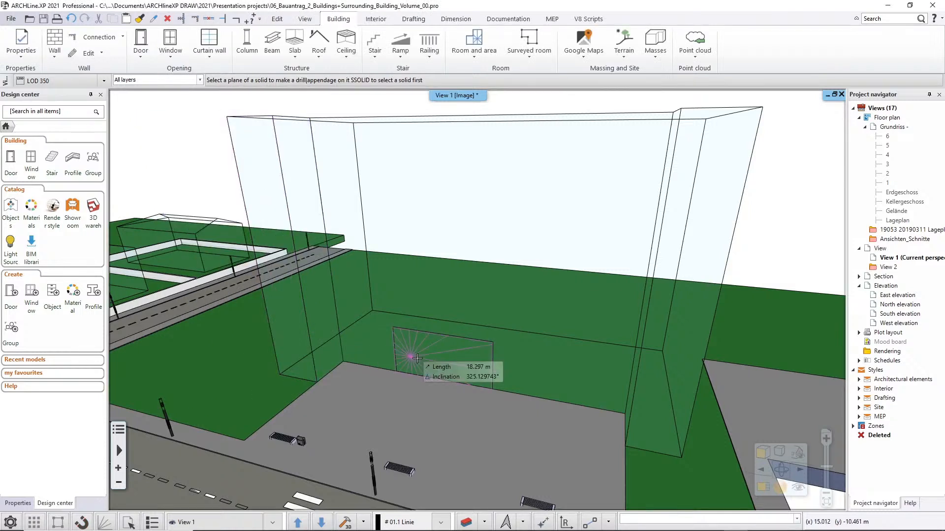
Extrude the entrance rectangle outward from the facade between the two wings over the paved area.
{"action": "left_click", "coordinate": [450, 362]}
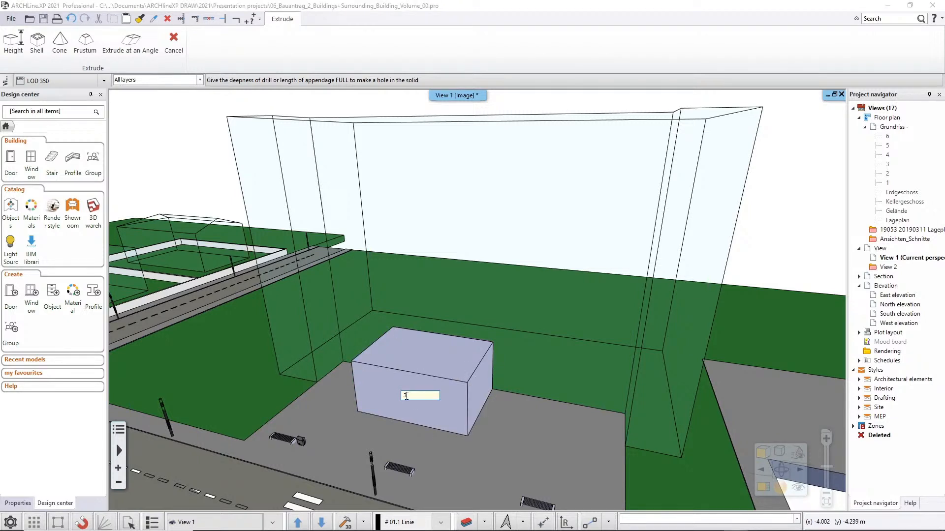
{"action": "left_click", "coordinate": [405, 395]}
{"action": "middle_click_drag", "start_coordinate": [426, 288], "coordinate": [461, 285]}
{"action": "middle_click_drag", "start_coordinate": [459, 341], "coordinate": [458, 347]}
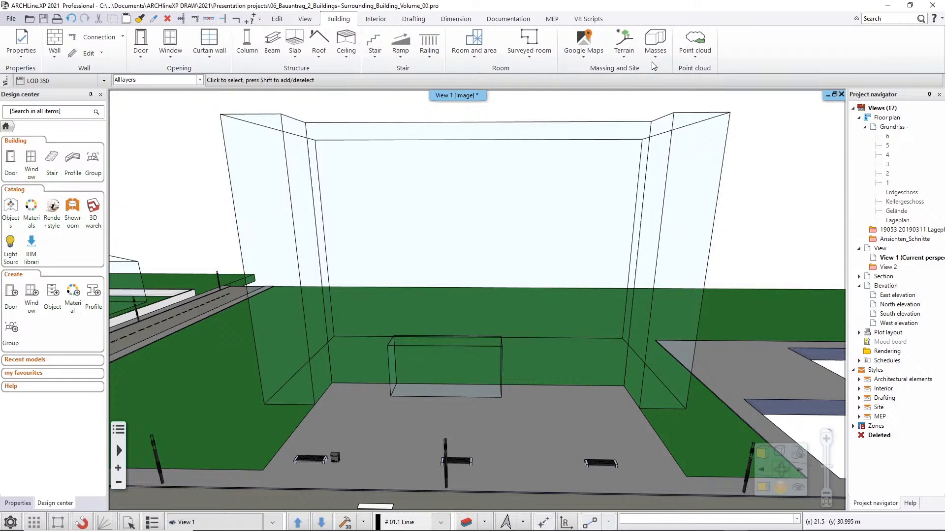
Create slabs by floors from the shaped building volume, using the Sandsteinabdeckung slab style.
{"action": "left_click", "coordinate": [654, 43]}
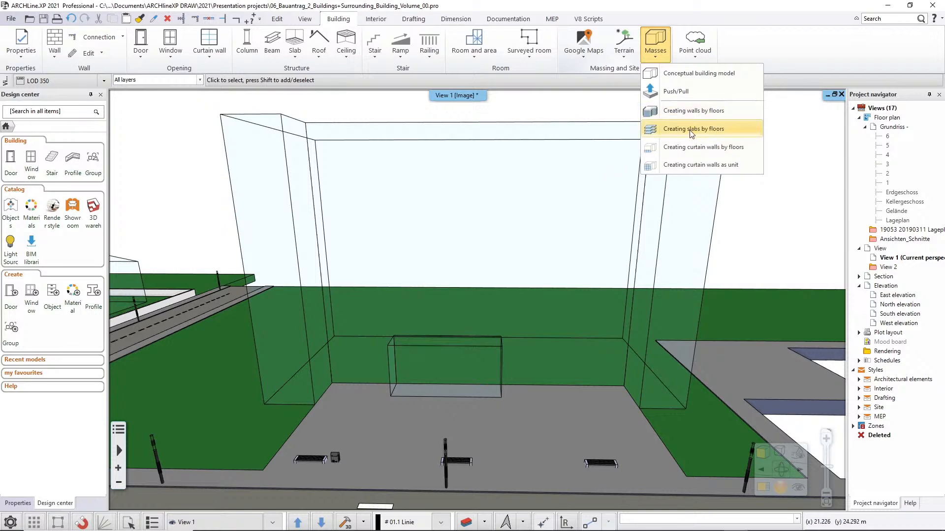
{"action": "left_click", "coordinate": [723, 135]}
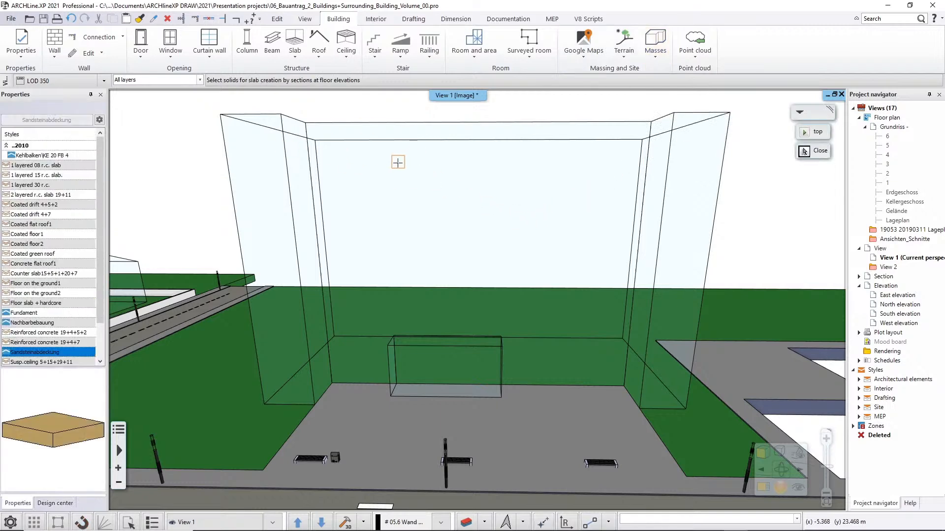
{"action": "left_click", "coordinate": [362, 236]}
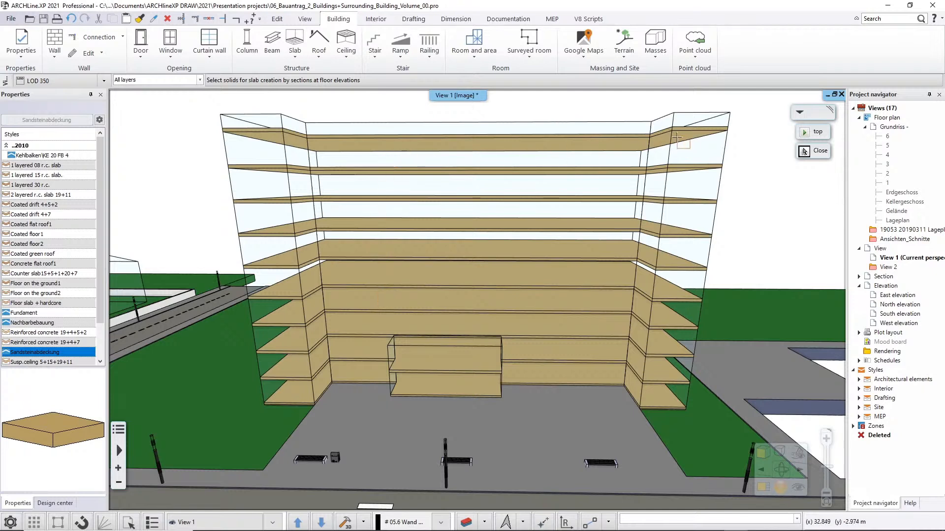
Create walls by floors from the slab-filled building volume with two wings, using the 1 layered 30 wide wall style.
{"action": "left_click", "coordinate": [655, 58]}
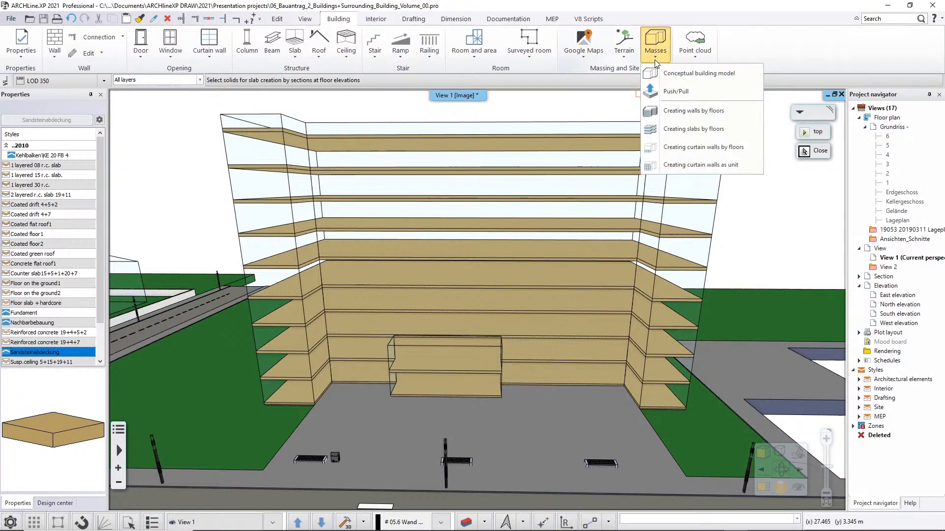
{"action": "left_click", "coordinate": [675, 112]}
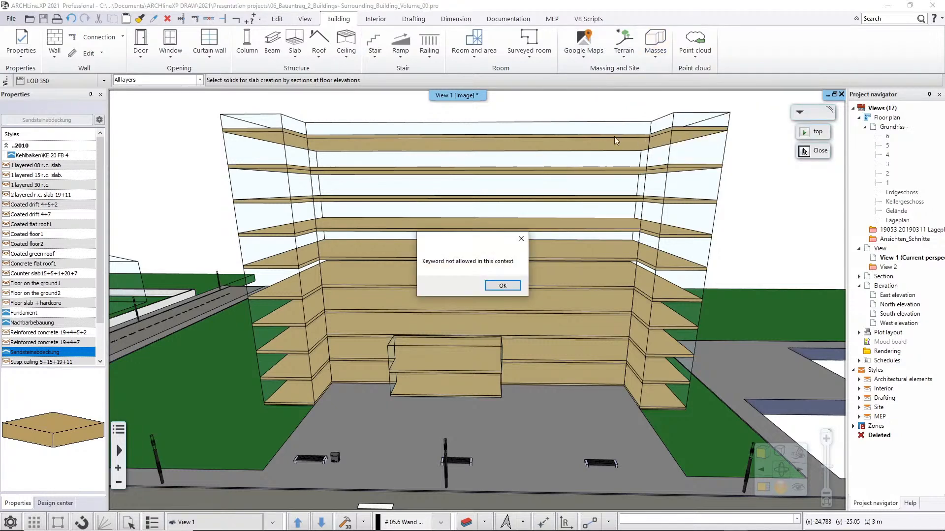
{"action": "left_click", "coordinate": [503, 286]}
{"action": "key", "text": "Escape"}
{"action": "key", "text": "Escape"}
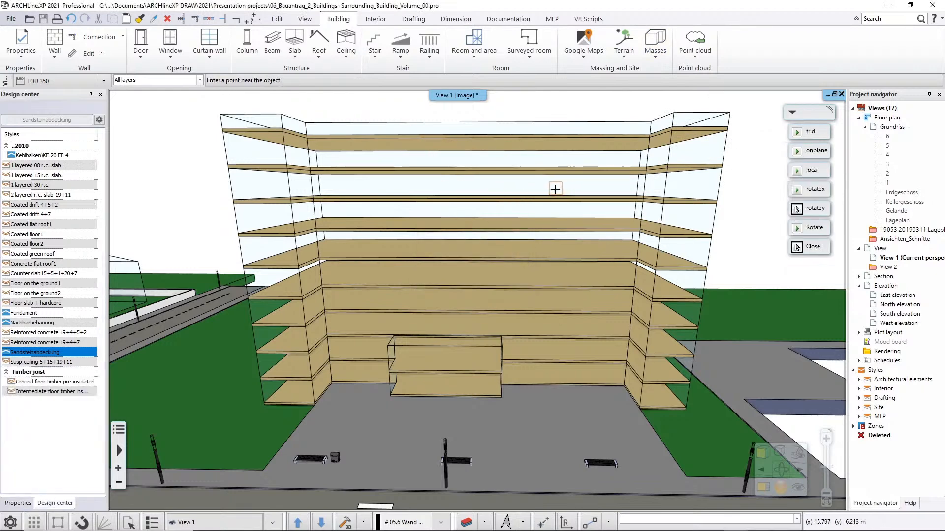
{"action": "left_click", "coordinate": [651, 60]}
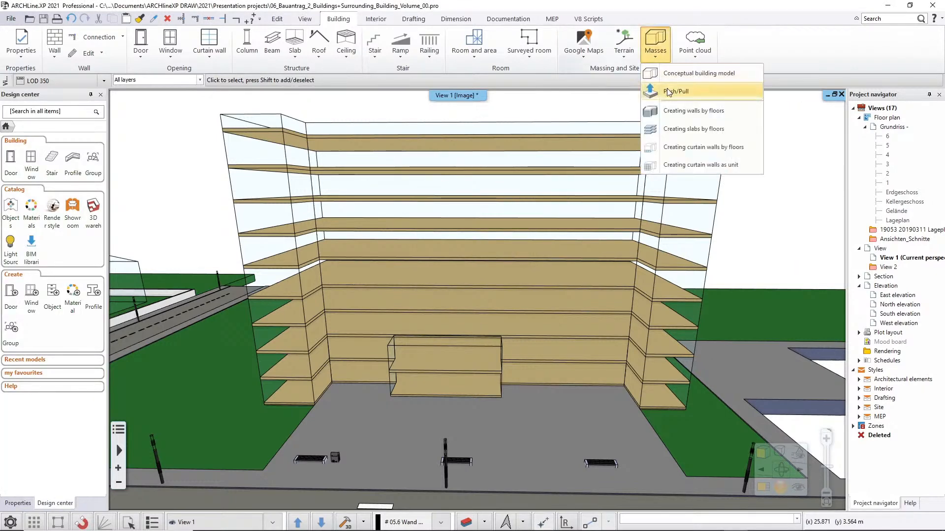
{"action": "left_click", "coordinate": [670, 114]}
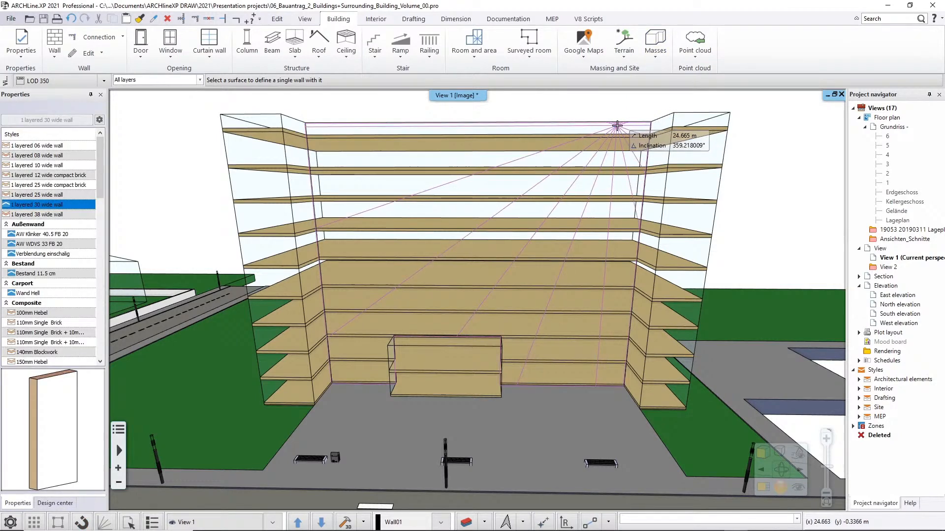
{"action": "left_click", "coordinate": [585, 124]}
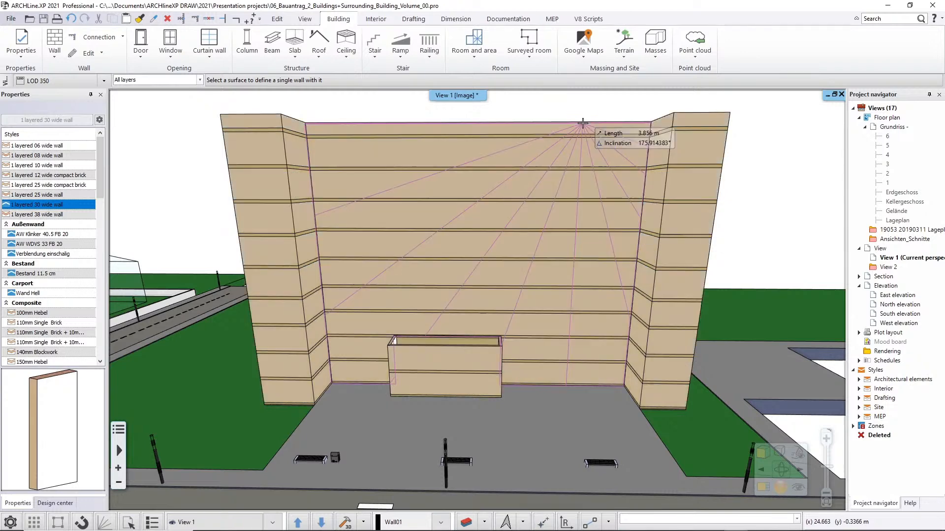
{"action": "key", "text": "Escape"}
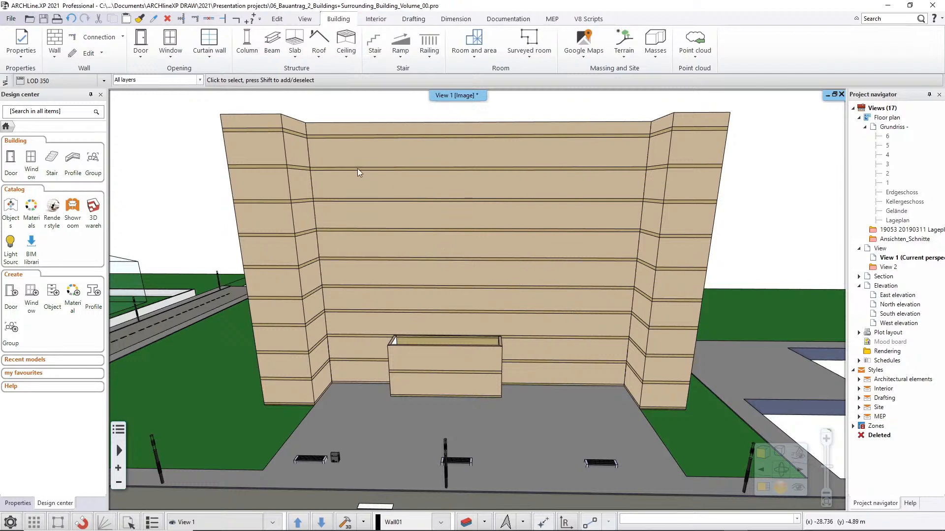
{"action": "right_click", "coordinate": [358, 155]}
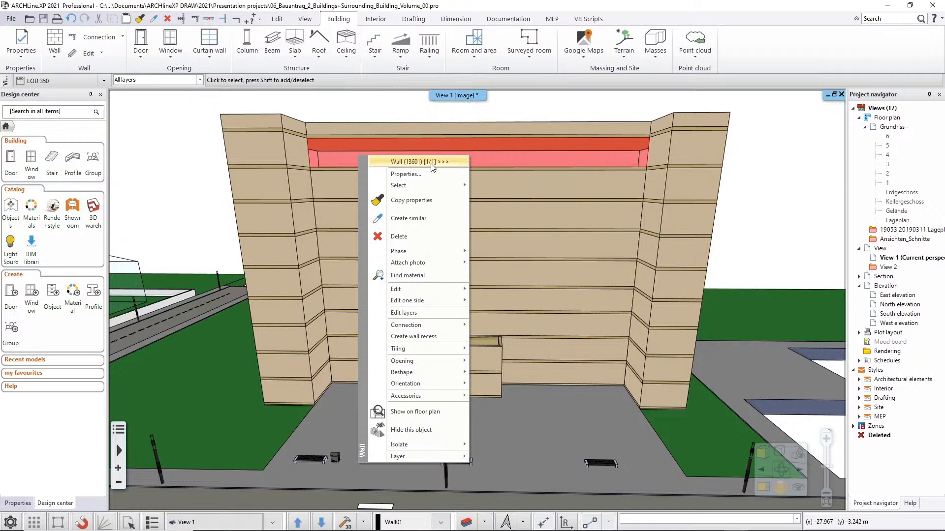
{"action": "mouse_move", "coordinate": [415, 362]}
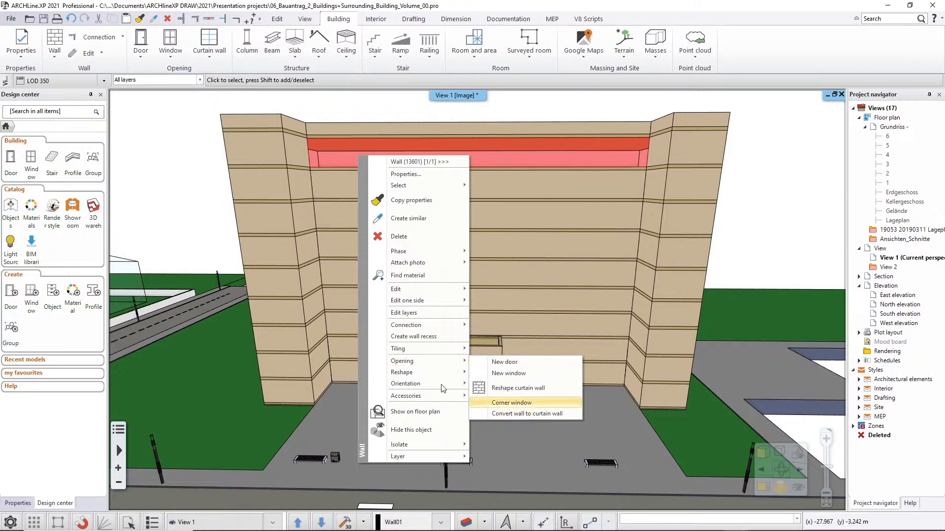
{"action": "key", "text": "Escape"}
{"action": "key", "text": "Escape"}
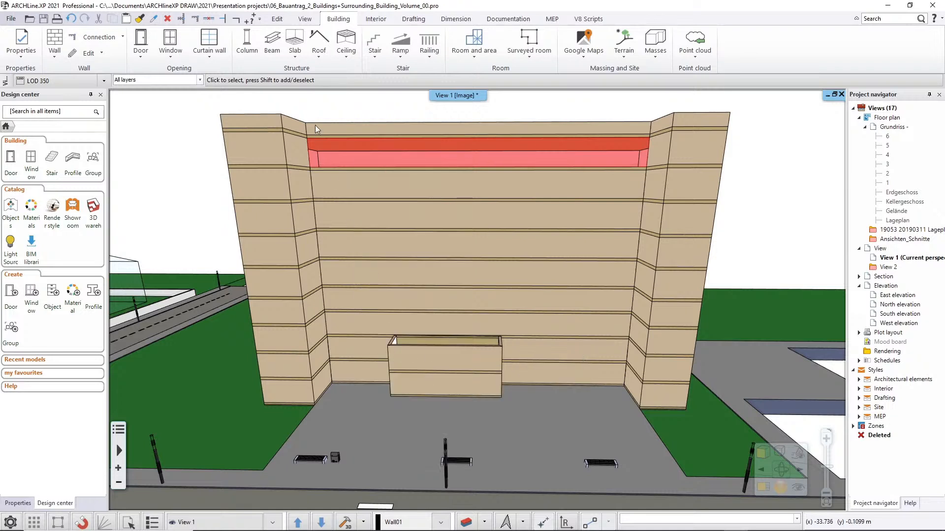
{"action": "key", "text": "Escape"}
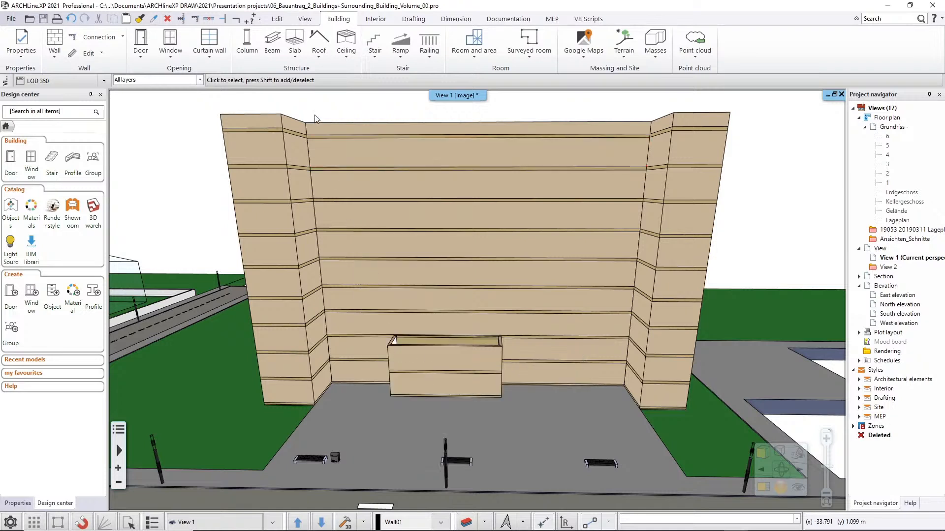
Convert the ground-floor walls at the entrance block's front and on the facade at both sides of it to curtain walls.
{"action": "left_click", "coordinate": [205, 59]}
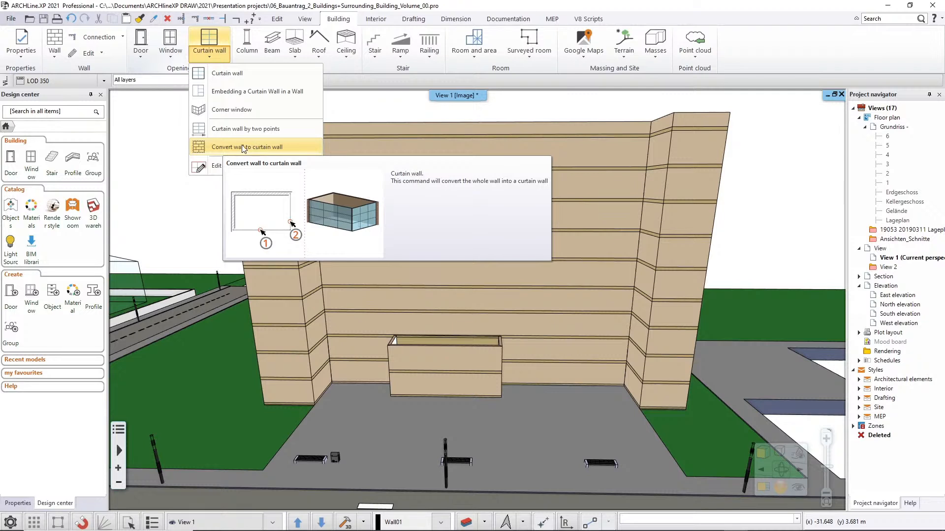
{"action": "left_click", "coordinate": [261, 152]}
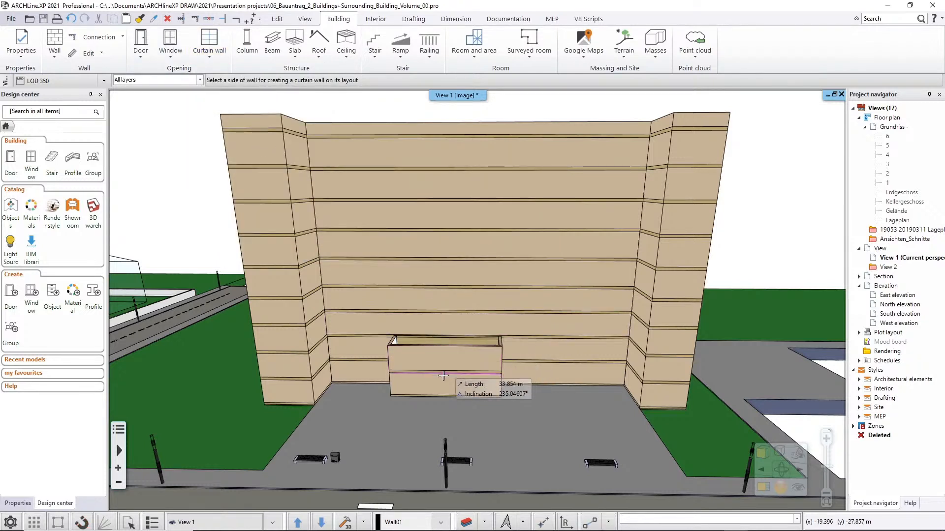
{"action": "left_click", "coordinate": [456, 387]}
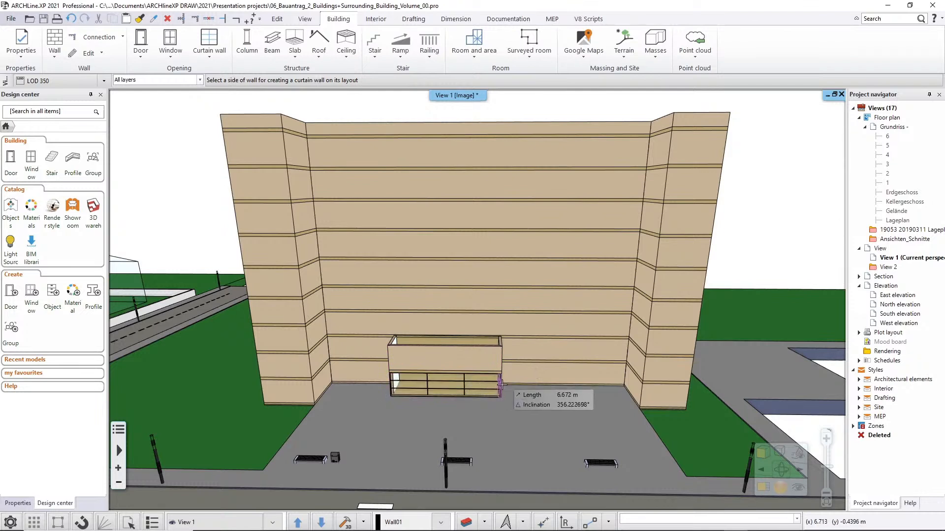
{"action": "left_click", "coordinate": [514, 377]}
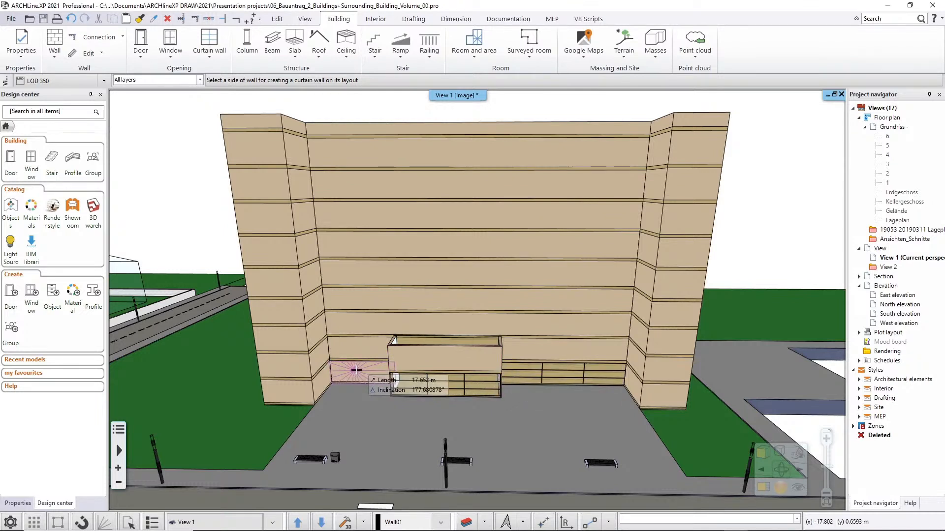
{"action": "left_click", "coordinate": [356, 362]}
{"action": "key", "text": "Escape"}
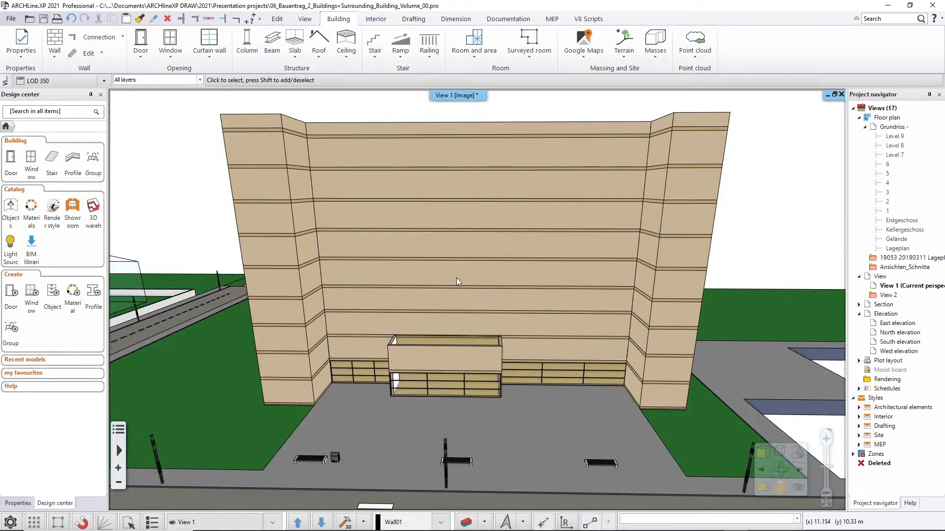
Create curtain walls as unit on the four sloped-roof building volumes standing in a row on the paved area.
{"action": "right_click_drag", "start_coordinate": [435, 299], "coordinate": [470, 287]}
{"action": "scroll", "coordinate": [465, 314], "scroll_direction": "down", "scroll_amount": 1}
{"action": "right_click_drag", "start_coordinate": [455, 330], "coordinate": [733, 362]}
{"action": "scroll", "coordinate": [734, 361], "scroll_direction": "up", "scroll_amount": 3}
{"action": "right_click_drag", "start_coordinate": [648, 400], "coordinate": [817, 433]}
{"action": "right_click_drag", "start_coordinate": [630, 291], "coordinate": [690, 284]}
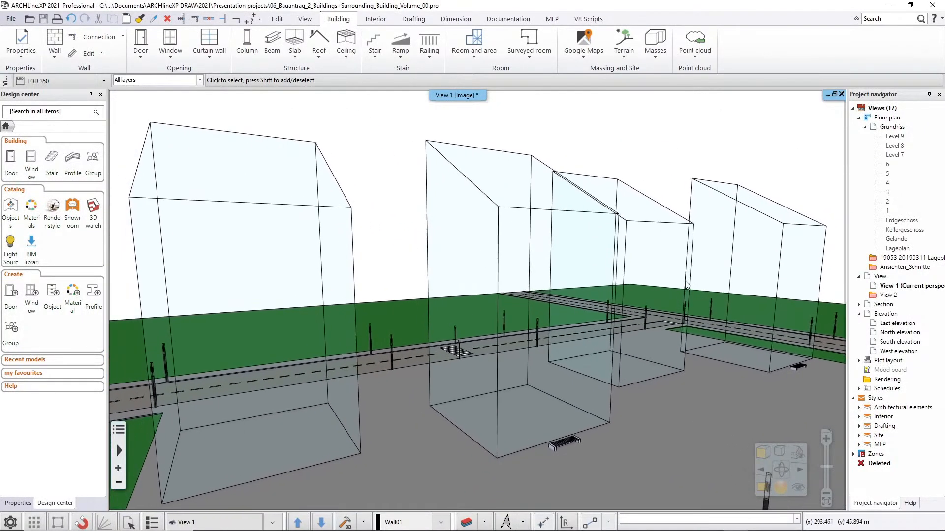
{"action": "right_click_drag", "start_coordinate": [429, 304], "coordinate": [408, 287]}
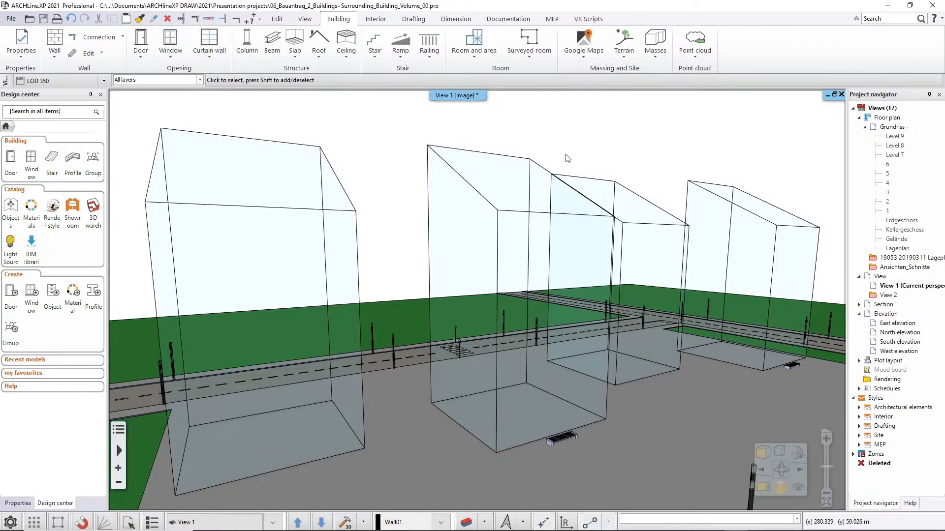
{"action": "left_click", "coordinate": [656, 53]}
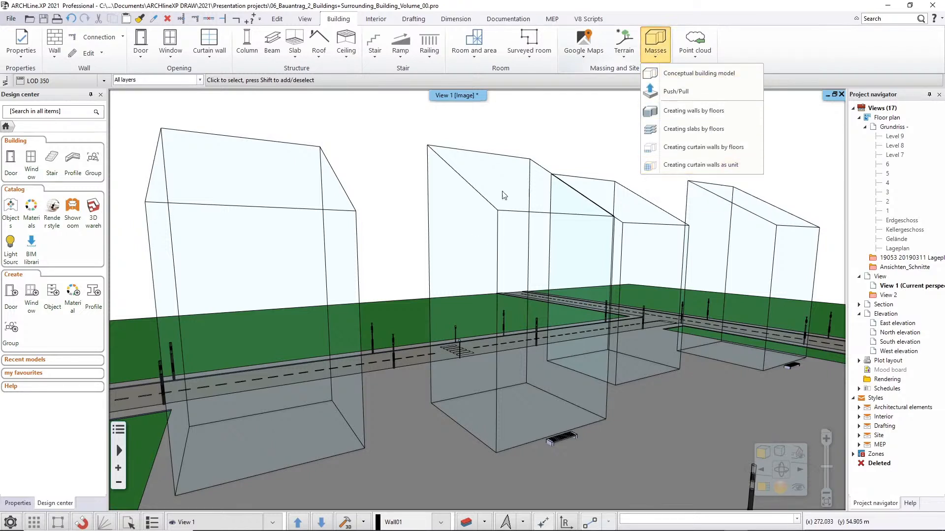
{"action": "left_click", "coordinate": [683, 165]}
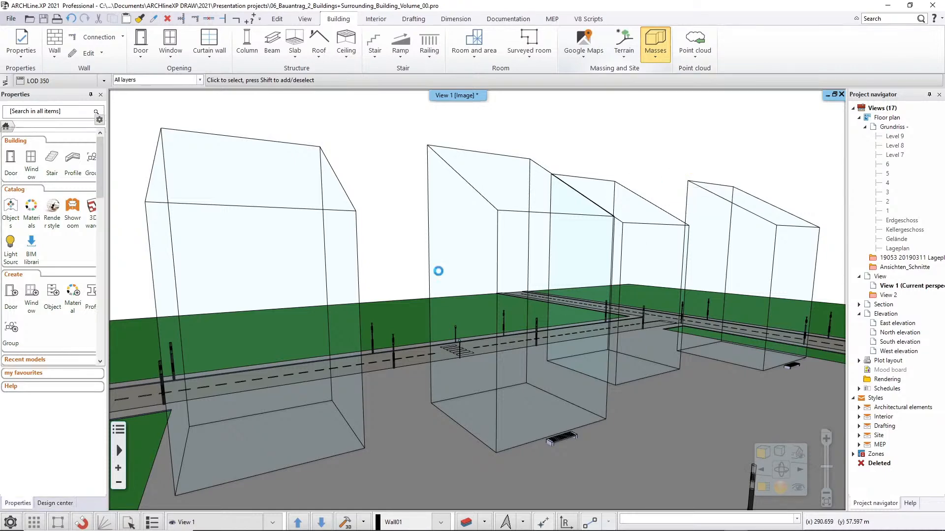
{"action": "left_click", "coordinate": [366, 290]}
{"action": "left_click", "coordinate": [458, 251]}
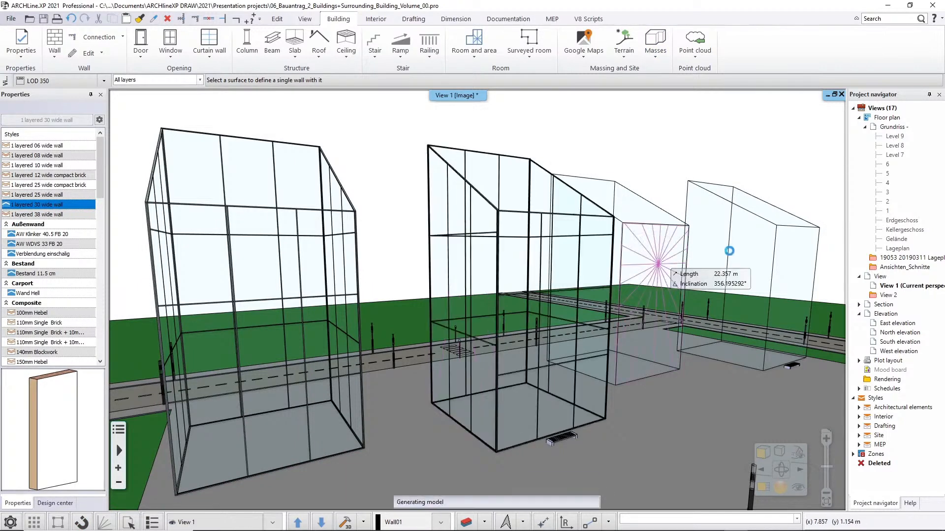
{"action": "left_click", "coordinate": [747, 246]}
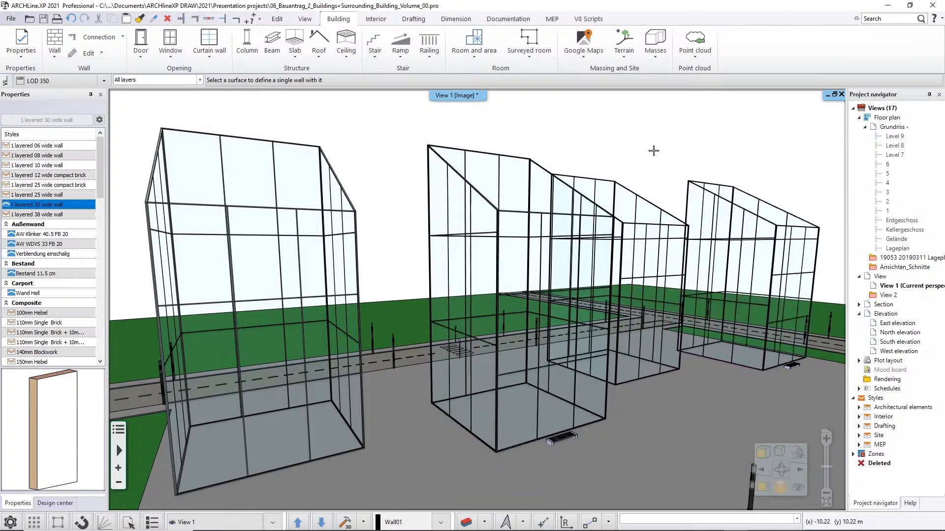
Undo the curtain wall creation on the farthest sloped-roof volume, at the end of the row.
{"action": "middle_click_drag", "start_coordinate": [443, 259], "coordinate": [527, 278]}
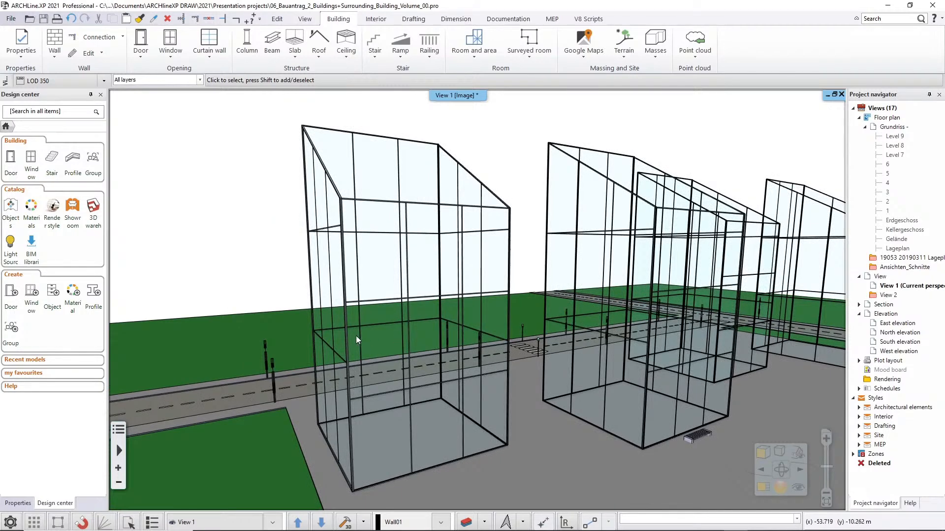
{"action": "middle_click_drag", "start_coordinate": [486, 323], "coordinate": [355, 340]}
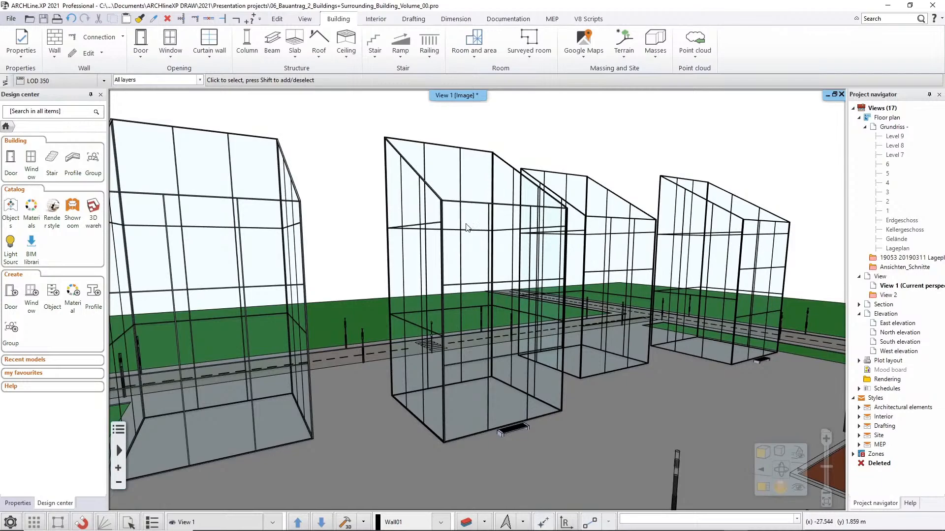
{"action": "middle_click_drag", "start_coordinate": [599, 263], "coordinate": [523, 330]}
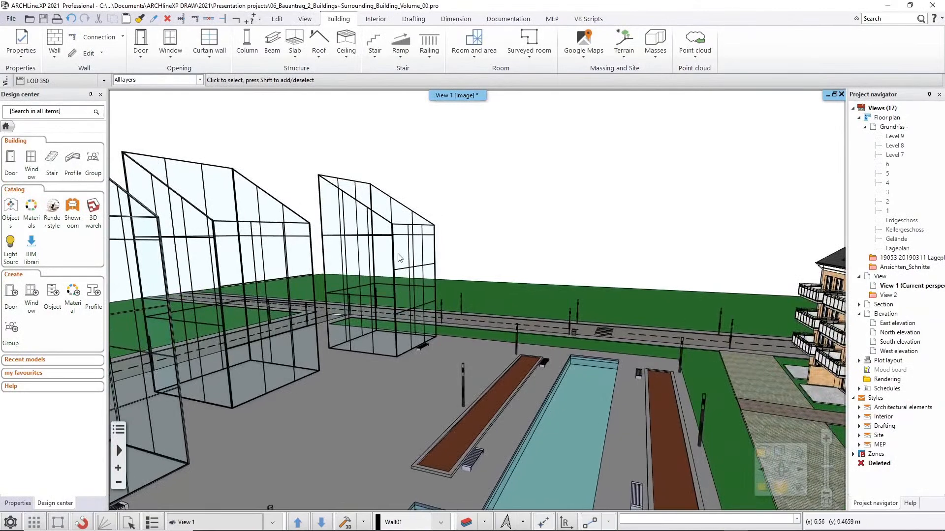
{"action": "middle_click_drag", "start_coordinate": [379, 232], "coordinate": [408, 266]}
{"action": "middle_click_drag", "start_coordinate": [366, 330], "coordinate": [341, 217]}
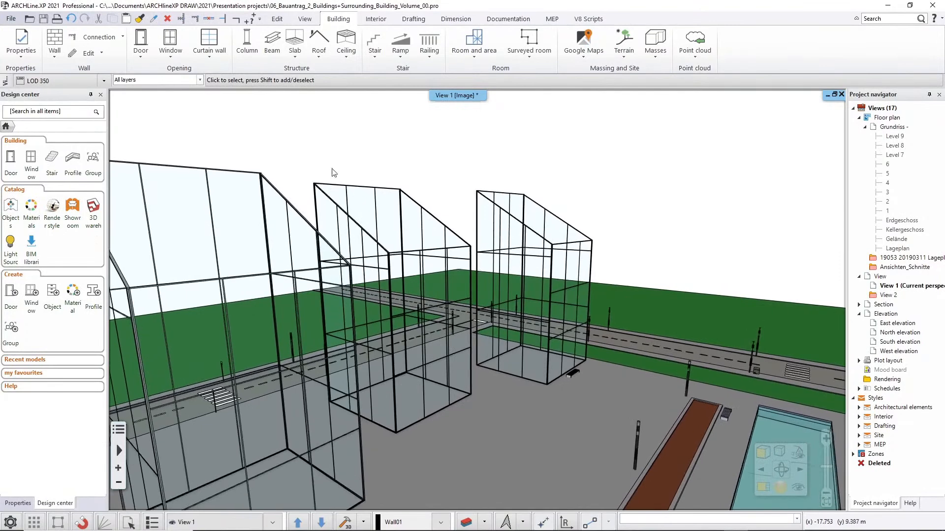
{"action": "left_click", "coordinate": [71, 20]}
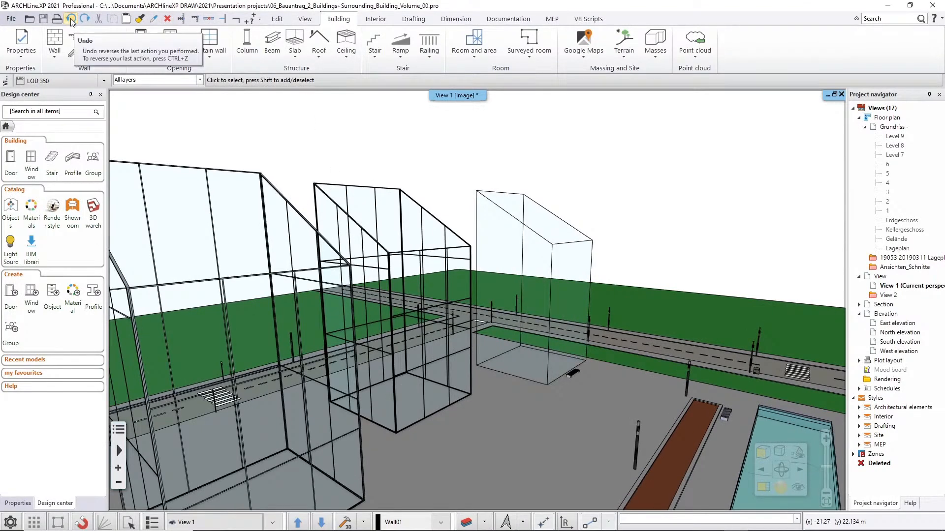
Create slabs by floors from the farthest sloped-roof volume that has no curtain walls.
{"action": "middle_click_drag", "start_coordinate": [554, 282], "coordinate": [518, 293]}
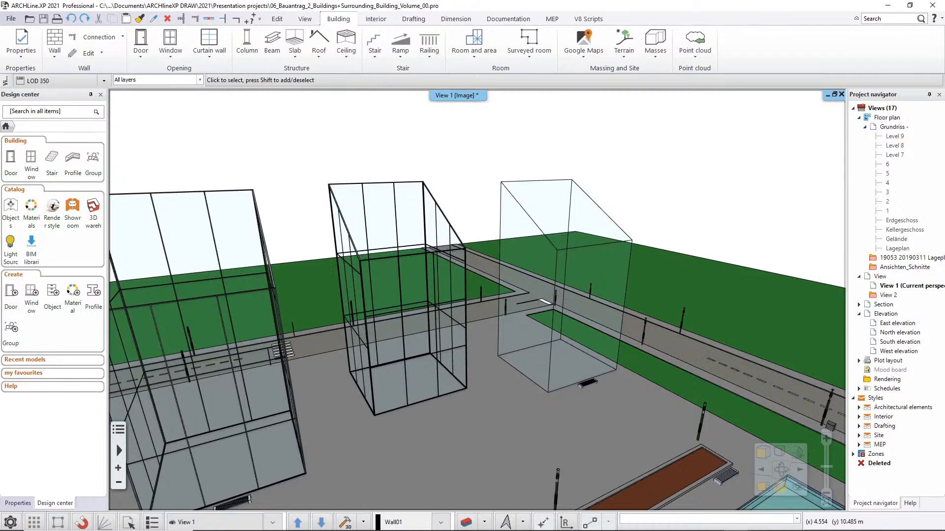
{"action": "middle_click_drag", "start_coordinate": [536, 283], "coordinate": [496, 252]}
{"action": "left_click", "coordinate": [656, 59]}
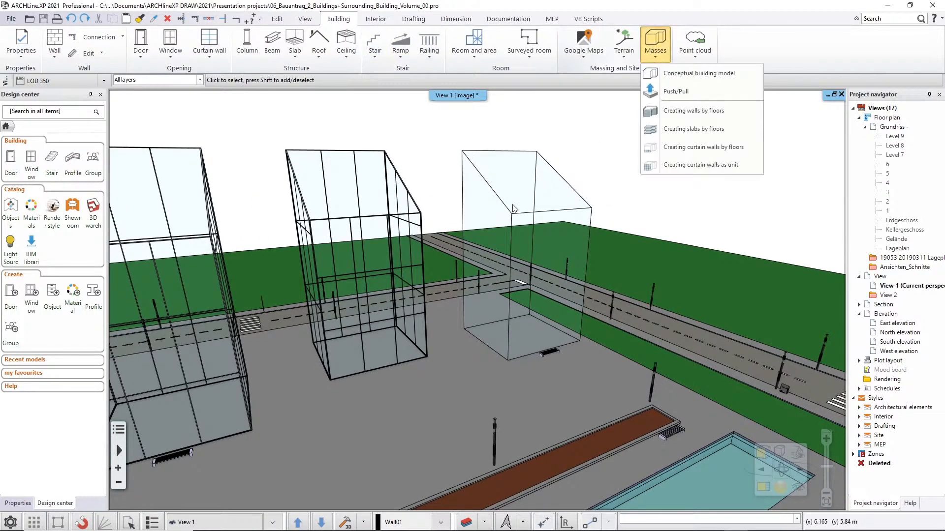
{"action": "left_click", "coordinate": [683, 129]}
{"action": "left_click", "coordinate": [541, 196]}
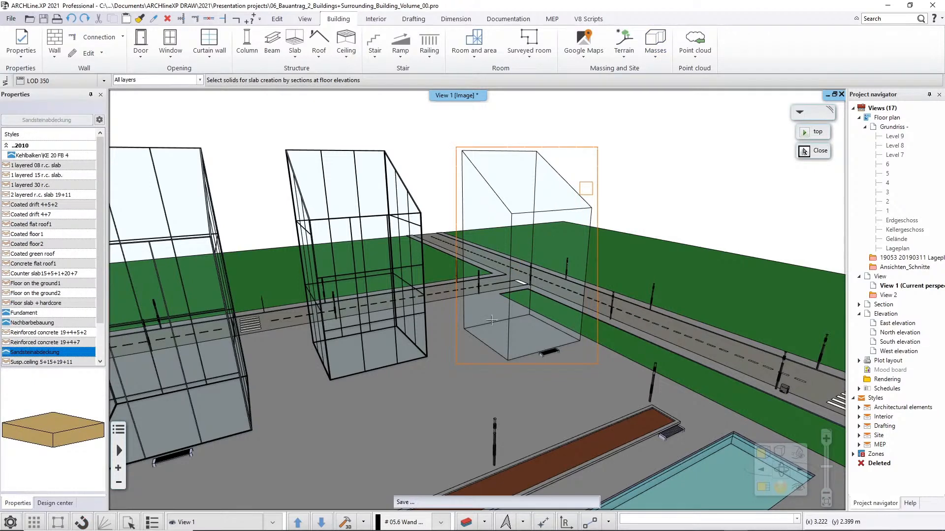
Create walls by floors around the same sloped-roof volume with the 1 layered 30 wide wall style.
{"action": "left_click", "coordinate": [654, 53]}
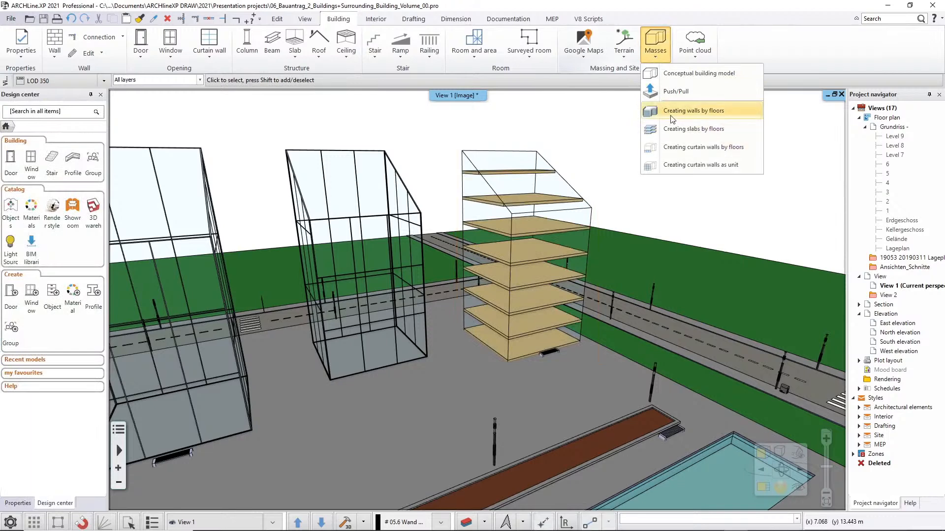
{"action": "left_click", "coordinate": [707, 114]}
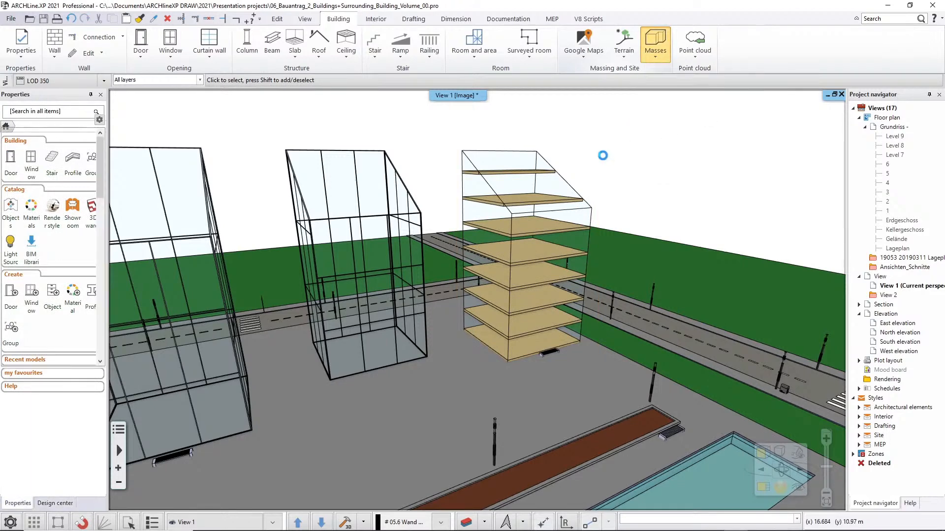
{"action": "left_click", "coordinate": [481, 184]}
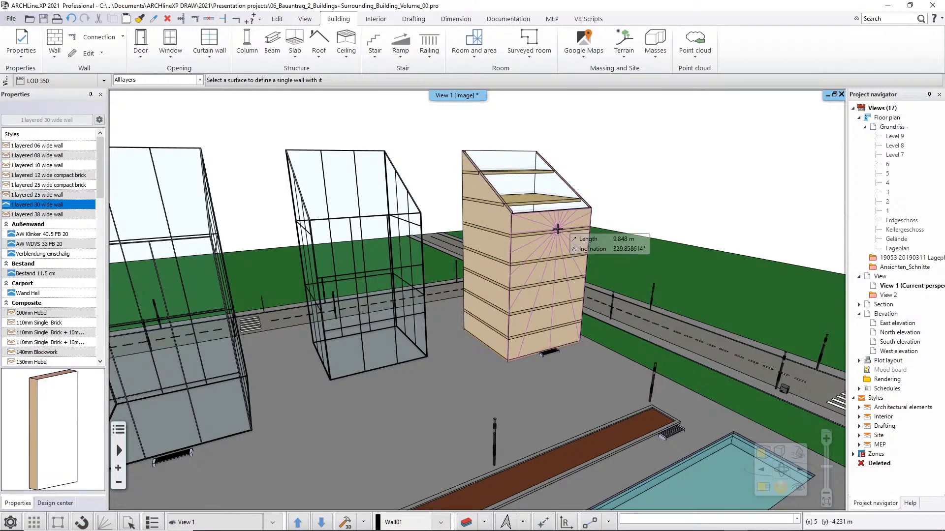
{"action": "key", "text": "Escape"}
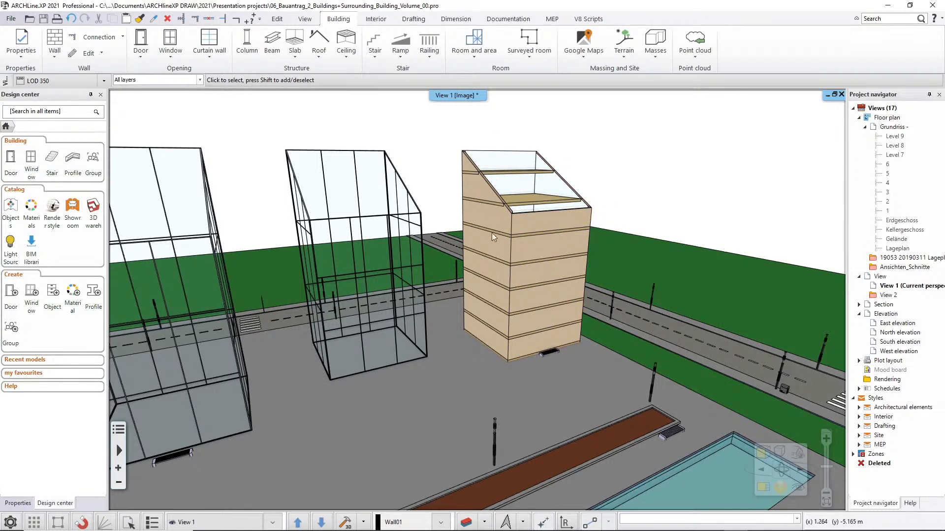
{"action": "middle_click_drag", "start_coordinate": [494, 231], "coordinate": [528, 221]}
{"action": "middle_click_drag", "start_coordinate": [553, 255], "coordinate": [285, 216]}
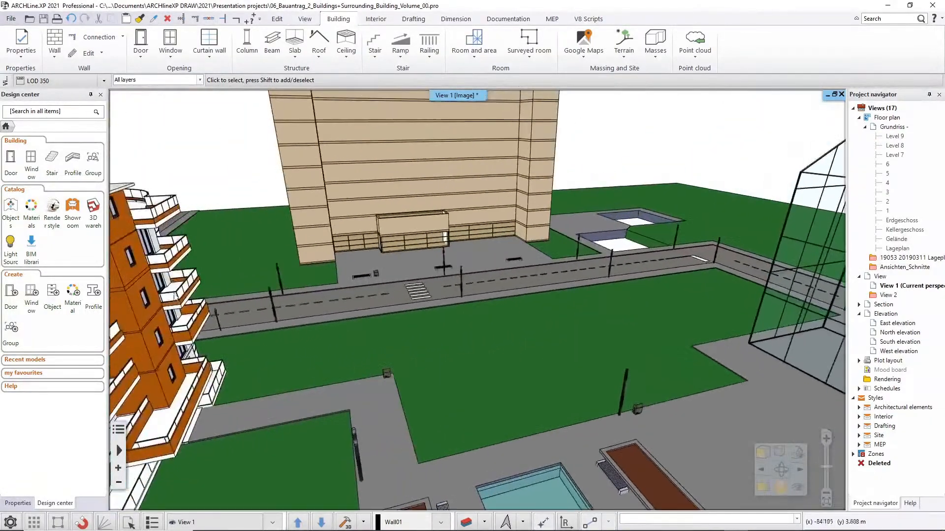
{"action": "middle_click_drag", "start_coordinate": [582, 318], "coordinate": [757, 310]}
{"action": "middle_click_drag", "start_coordinate": [492, 296], "coordinate": [463, 325]}
{"action": "left_click", "coordinate": [655, 57]}
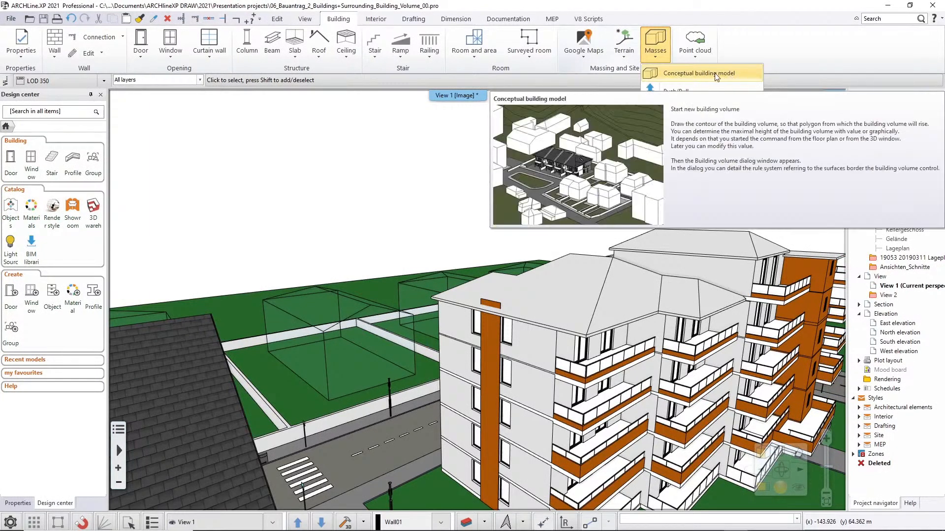
{"action": "middle_click_drag", "start_coordinate": [484, 343], "coordinate": [753, 341]}
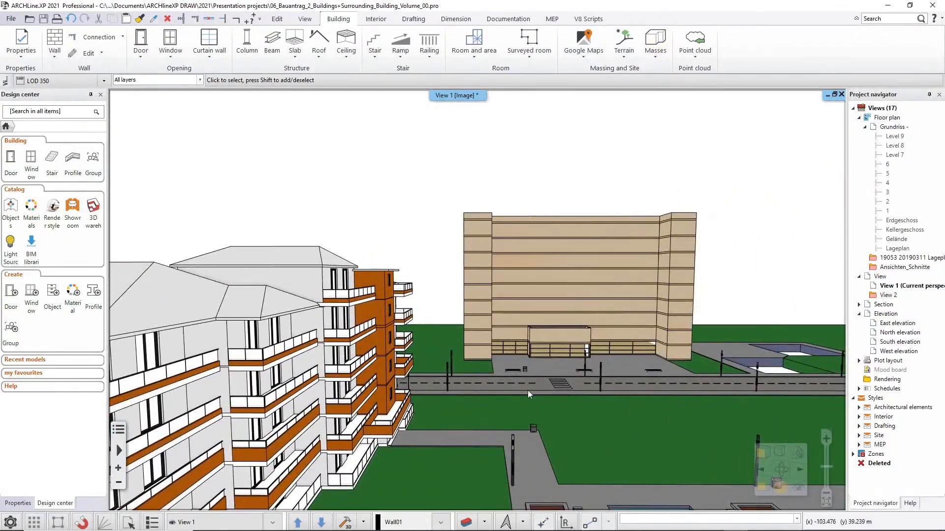
{"action": "middle_click_drag", "start_coordinate": [619, 404], "coordinate": [447, 322]}
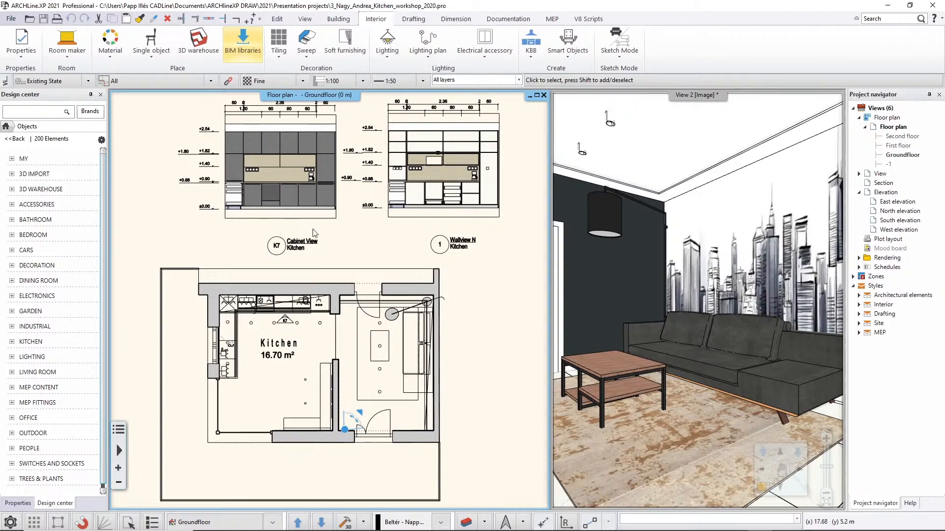
Open the export and share options for the Balena Series subcategory of the bathroom objects.
{"action": "left_click", "coordinate": [41, 221]}
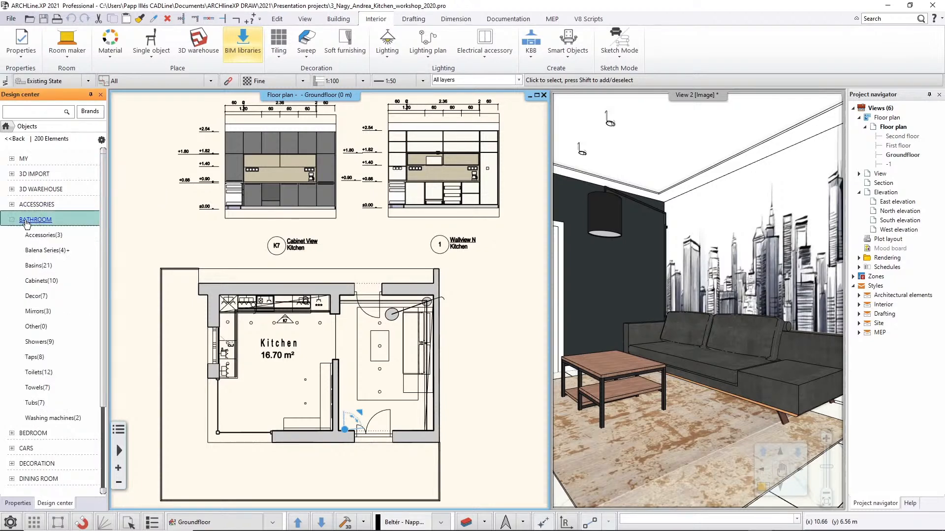
{"action": "right_click", "coordinate": [43, 252]}
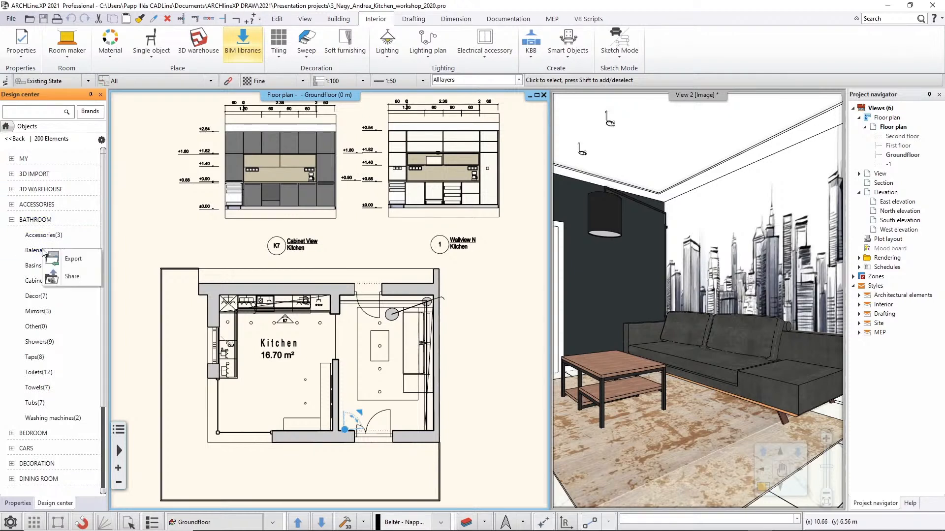
{"action": "left_click", "coordinate": [73, 259]}
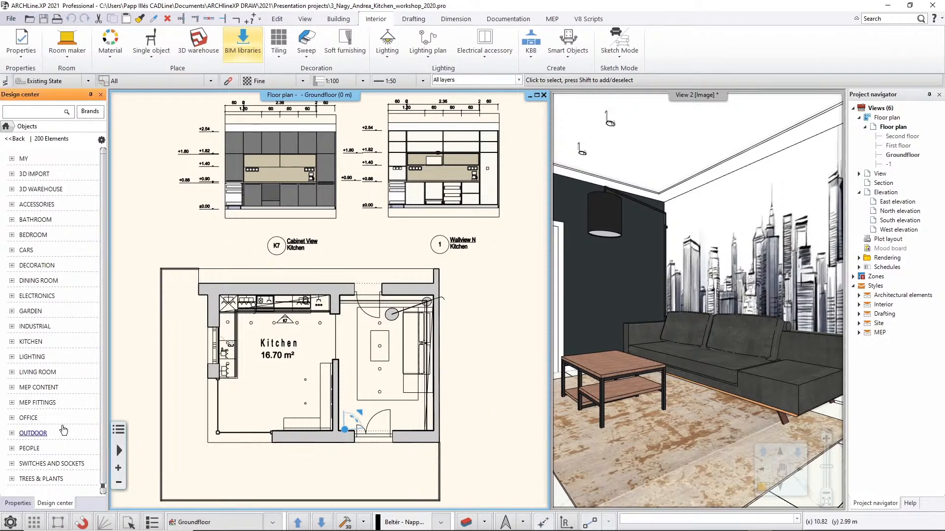
Review the Open and Save settings down to the network share options for shared objects, leaving them as they are.
{"action": "left_click", "coordinate": [10, 522]}
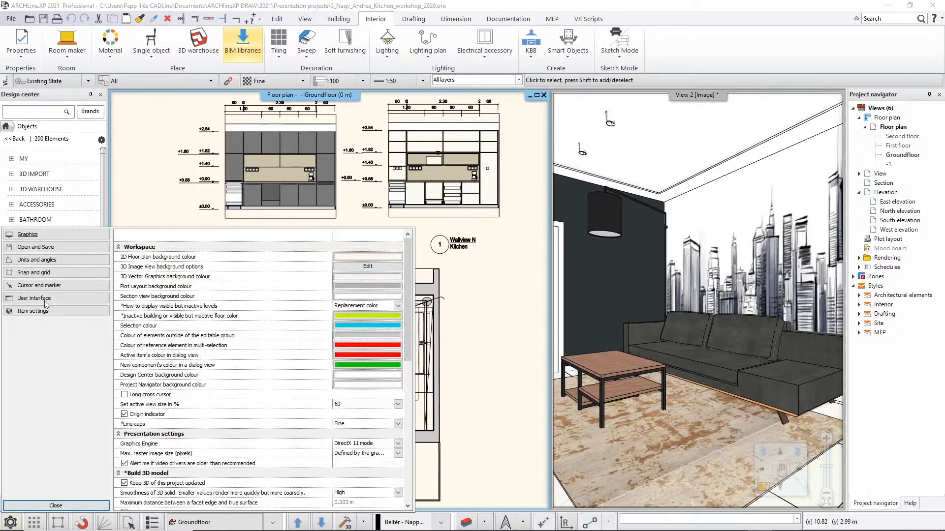
{"action": "left_click", "coordinate": [22, 247]}
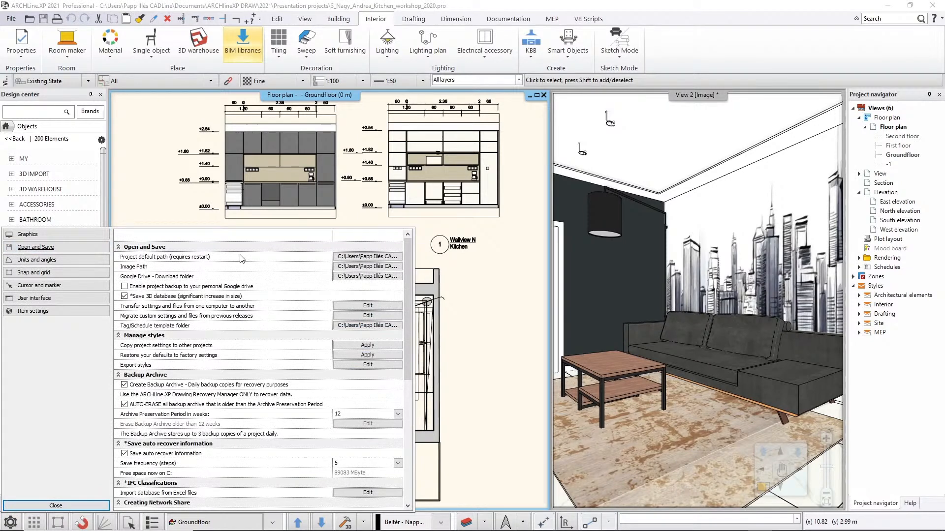
{"action": "scroll", "coordinate": [272, 379], "scroll_direction": "down", "scroll_amount": 4}
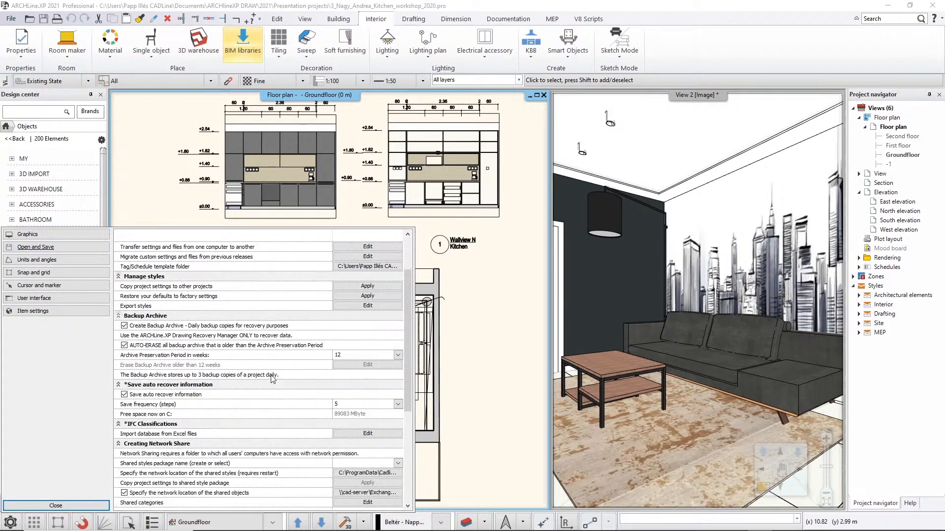
{"action": "scroll", "coordinate": [271, 379], "scroll_direction": "down", "scroll_amount": 2}
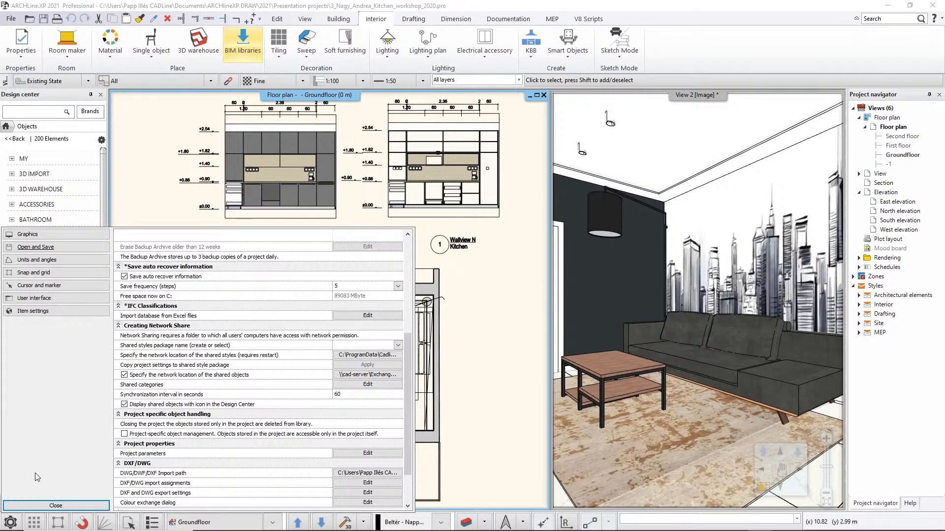
{"action": "left_click", "coordinate": [56, 505]}
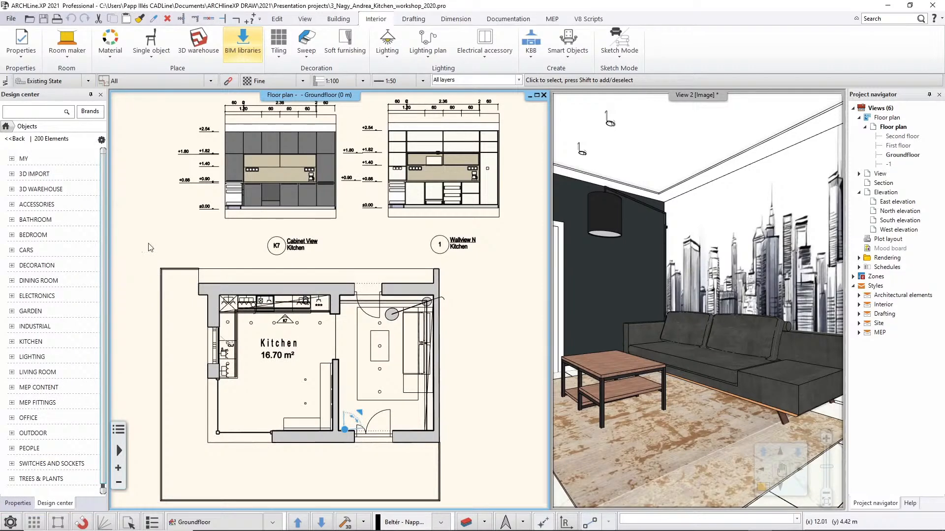
Open the shared Balena Series subcategory of the bathroom objects in the kitchen project.
{"action": "left_click", "coordinate": [30, 221]}
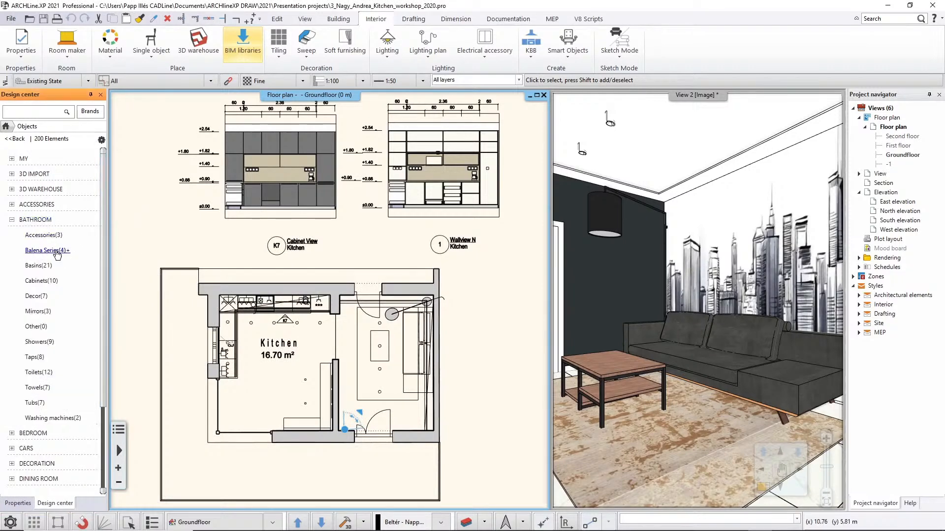
{"action": "left_click", "coordinate": [49, 251]}
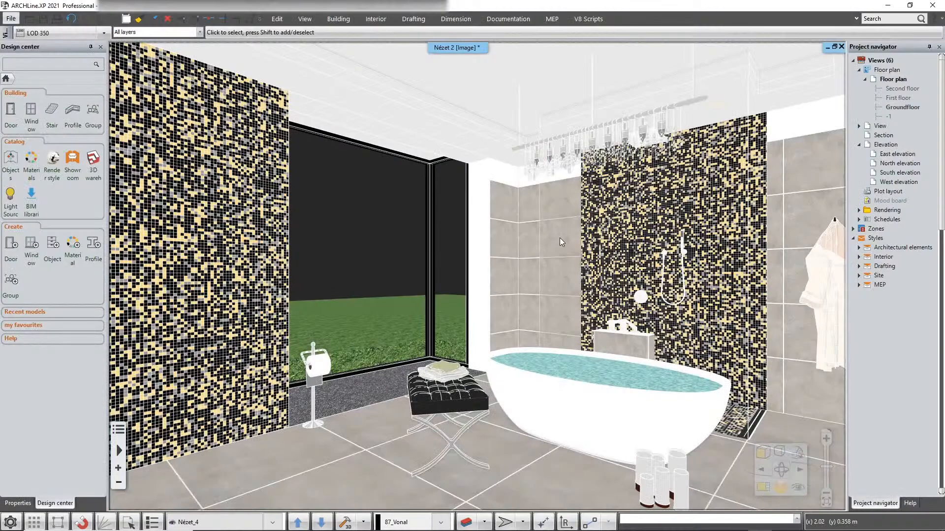
In the bathroom project, place the AquaClean 8000polus toilet from the Balena Series objects low on the mosaic-tiled wall beside the toilet paper stand.
{"action": "middle_click_drag", "start_coordinate": [545, 238], "coordinate": [483, 243]}
{"action": "scroll", "coordinate": [412, 382], "scroll_direction": "up", "scroll_amount": 5}
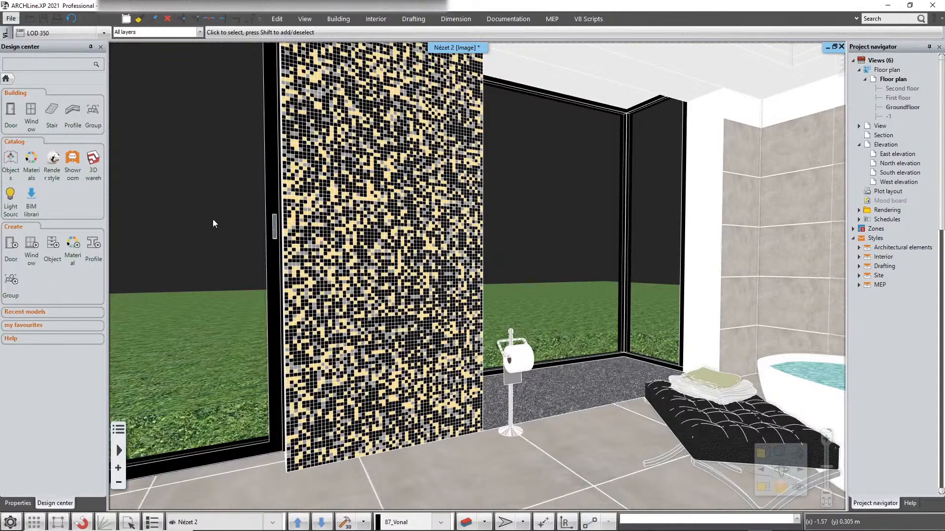
{"action": "left_click", "coordinate": [15, 168]}
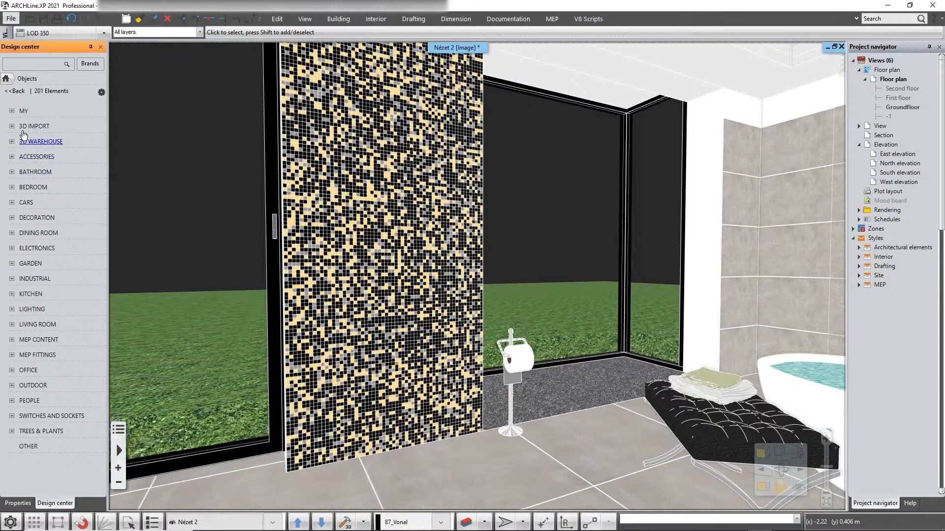
{"action": "left_click", "coordinate": [30, 173]}
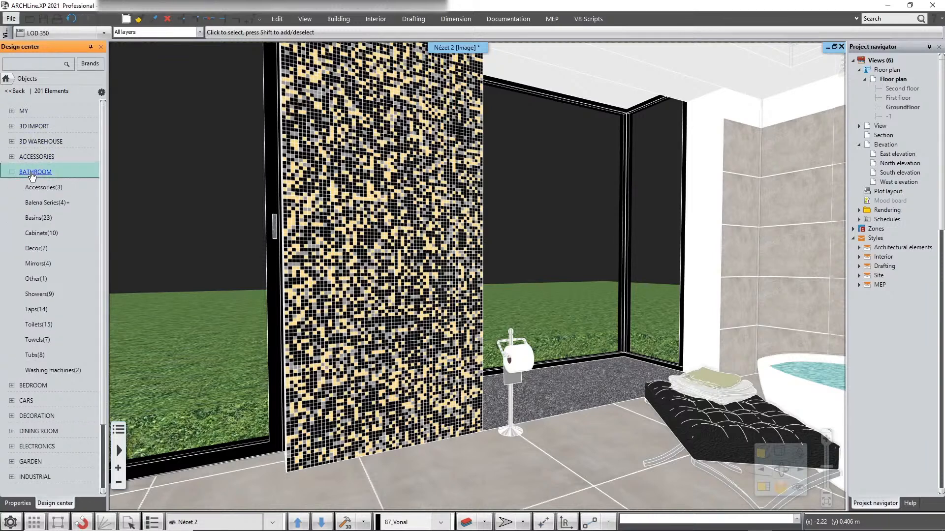
{"action": "left_click", "coordinate": [46, 203]}
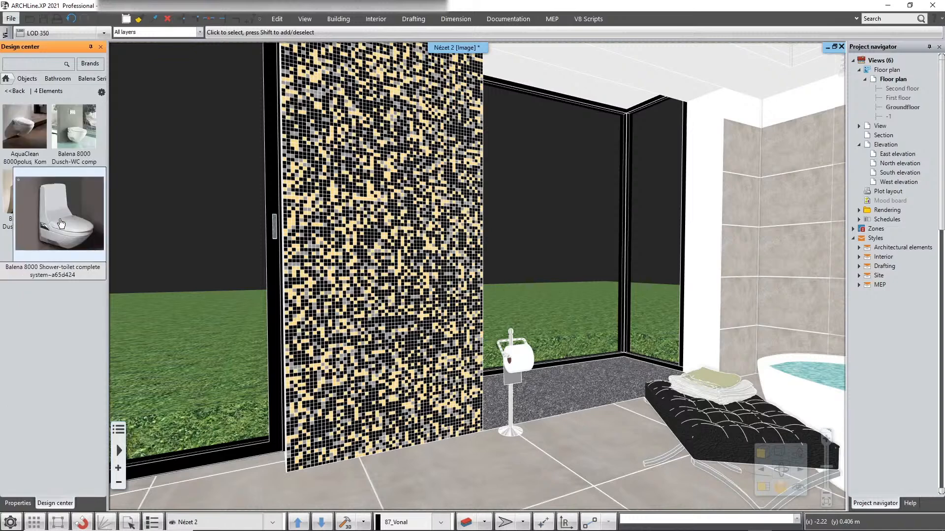
{"action": "mouse_move", "coordinate": [30, 222]}
{"action": "mouse_move", "coordinate": [39, 147]}
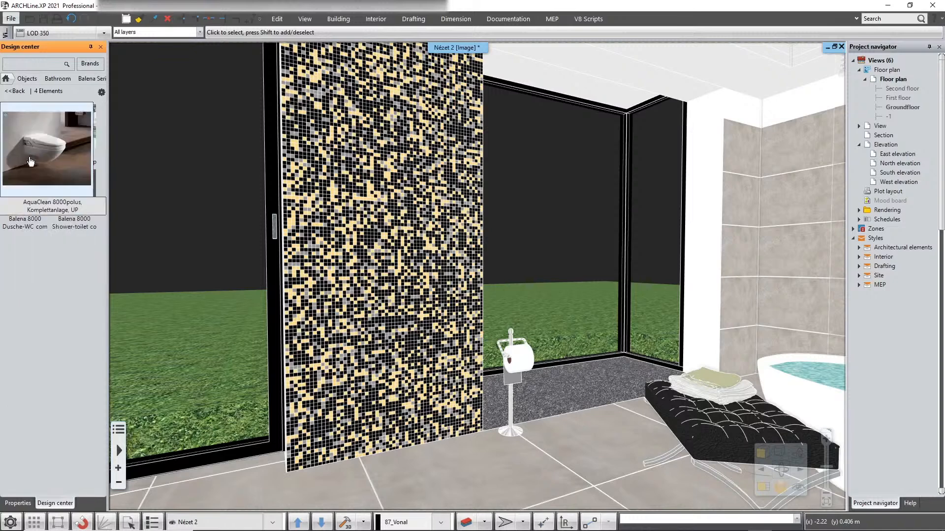
{"action": "left_click_drag", "start_coordinate": [39, 147], "coordinate": [391, 356]}
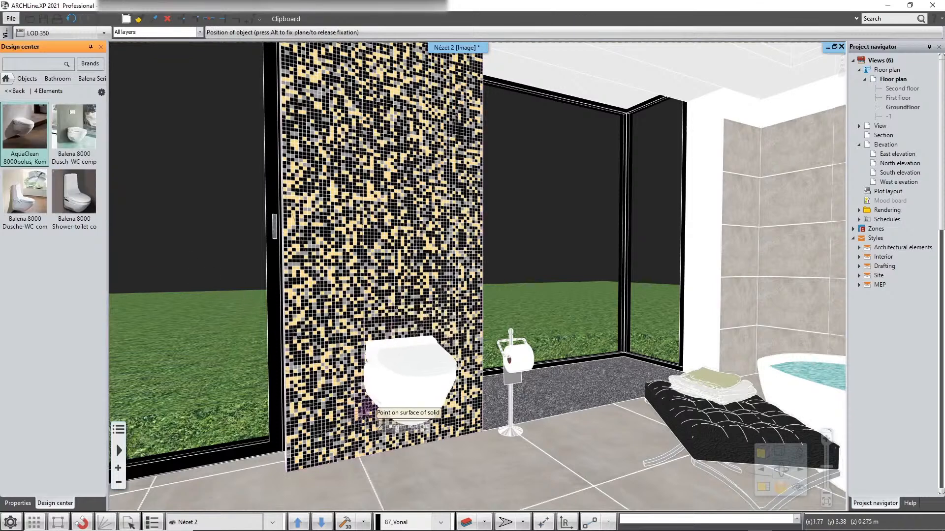
{"action": "left_click", "coordinate": [354, 435]}
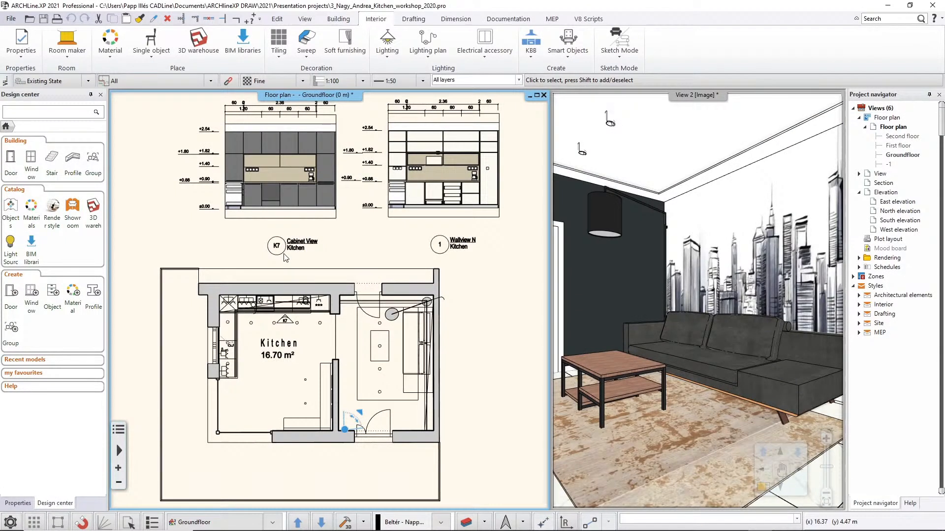
In the kitchen project, open the Toilets subcategory of the bathroom objects and browse to the flush plates.
{"action": "left_click", "coordinate": [11, 214]}
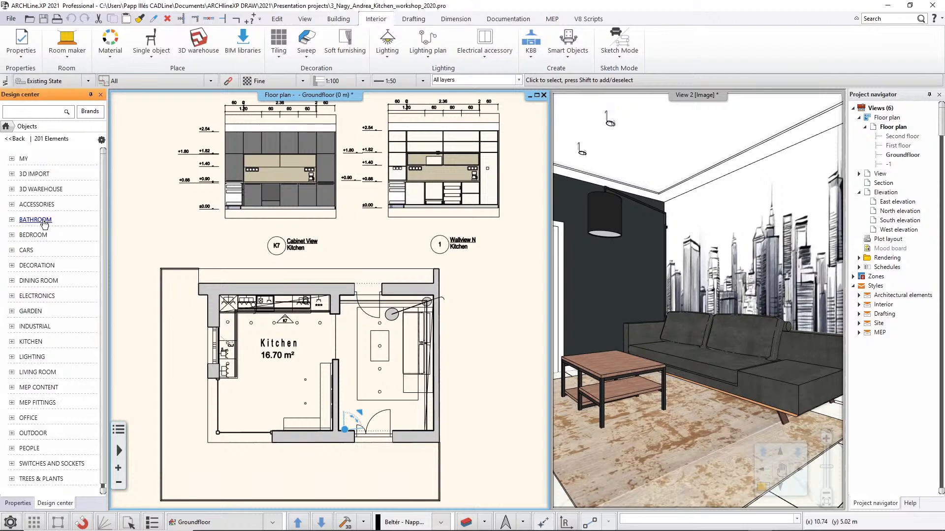
{"action": "left_click", "coordinate": [44, 222]}
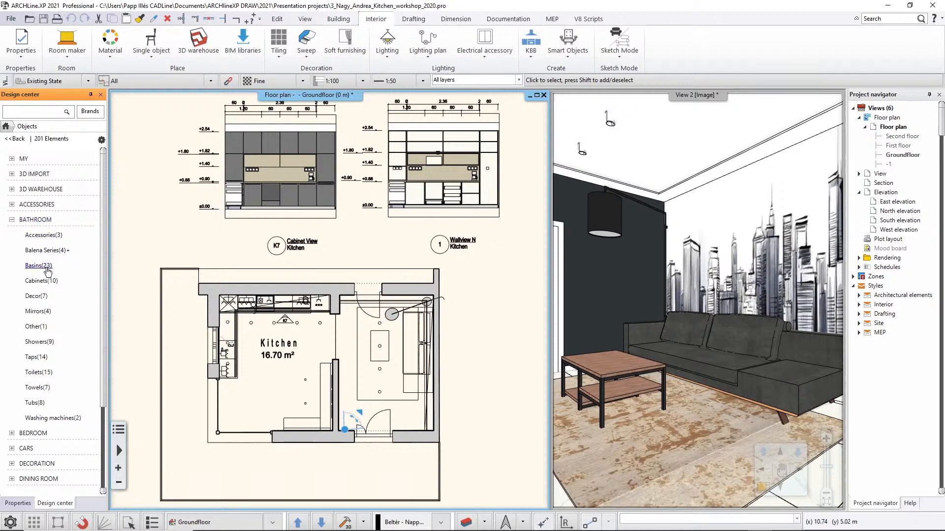
{"action": "left_click", "coordinate": [40, 373]}
{"action": "scroll", "coordinate": [79, 349], "scroll_direction": "down", "scroll_amount": 3}
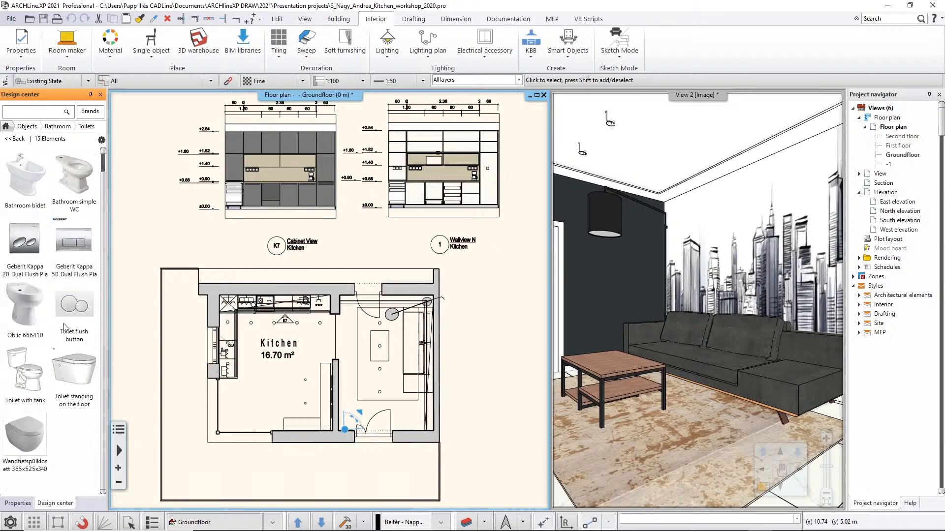
Sort the Geberit Kappa 20 and Kappa 50 flush plates and the toilet flush button together into the Balena Series subcategory.
{"action": "mouse_move", "coordinate": [31, 266]}
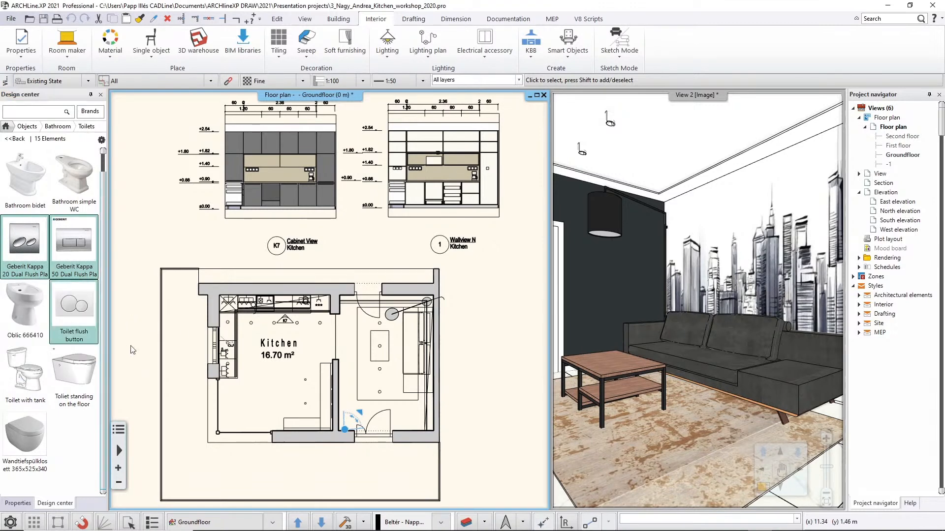
{"action": "scroll", "coordinate": [75, 356], "scroll_direction": "up", "scroll_amount": 3}
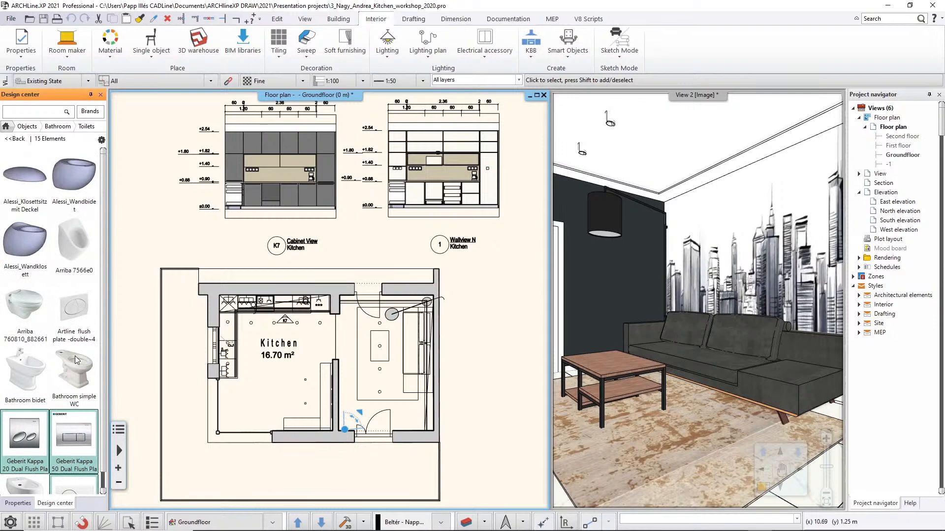
{"action": "scroll", "coordinate": [149, 390], "scroll_direction": "down", "scroll_amount": 1}
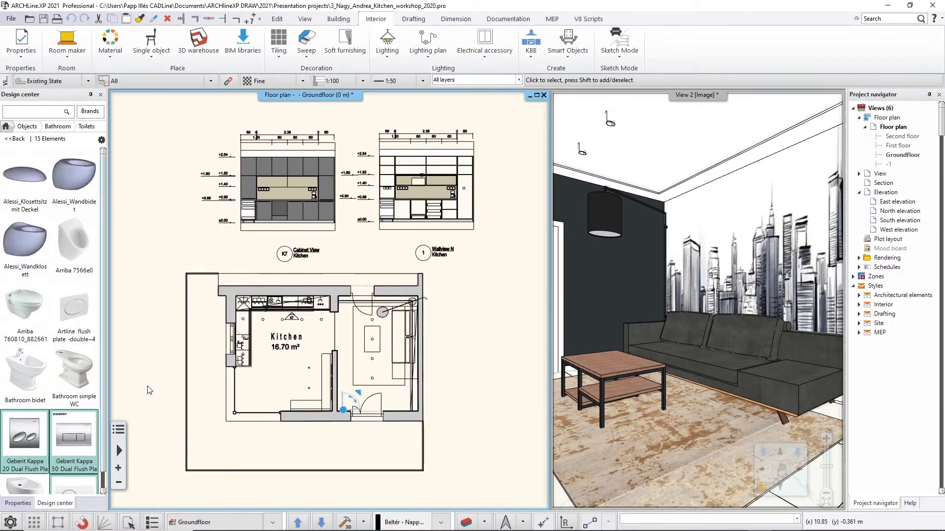
{"action": "scroll", "coordinate": [74, 256], "scroll_direction": "down", "scroll_amount": 3}
{"action": "mouse_move", "coordinate": [94, 228]}
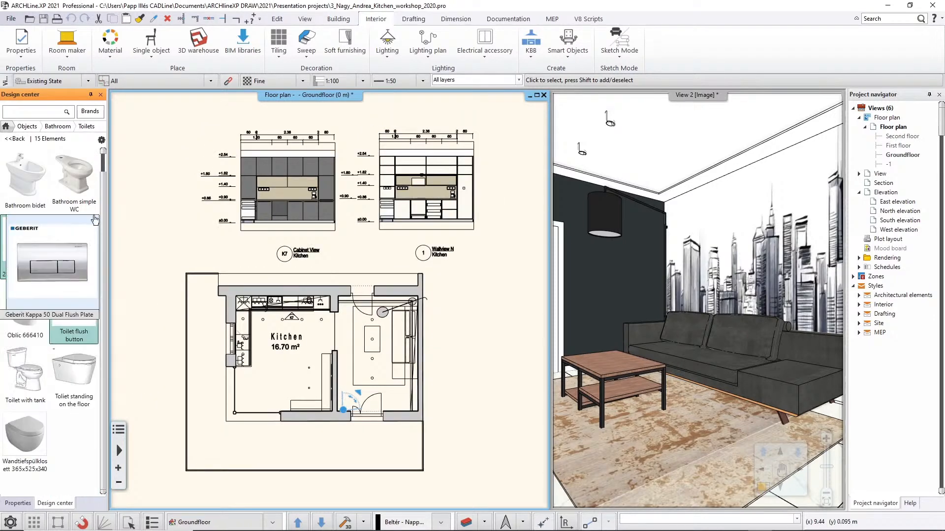
{"action": "left_click", "coordinate": [101, 139]}
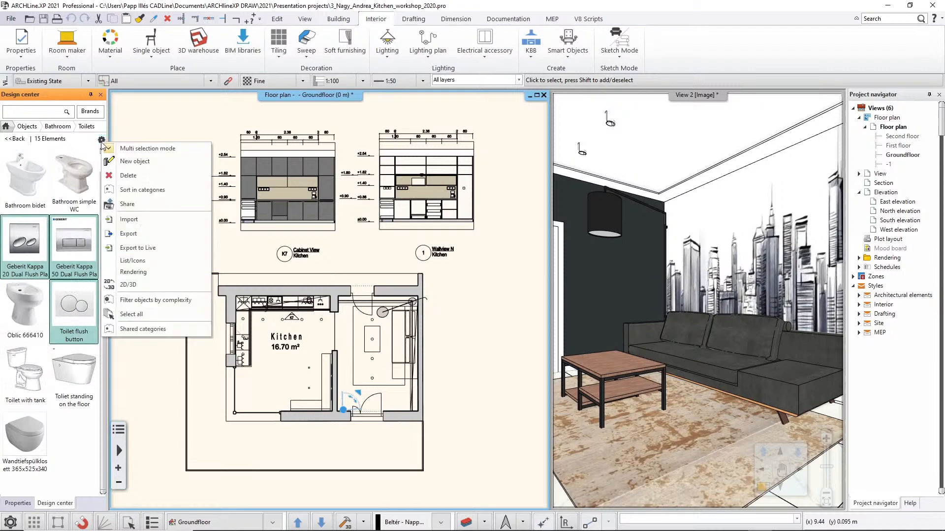
{"action": "left_click", "coordinate": [174, 195]}
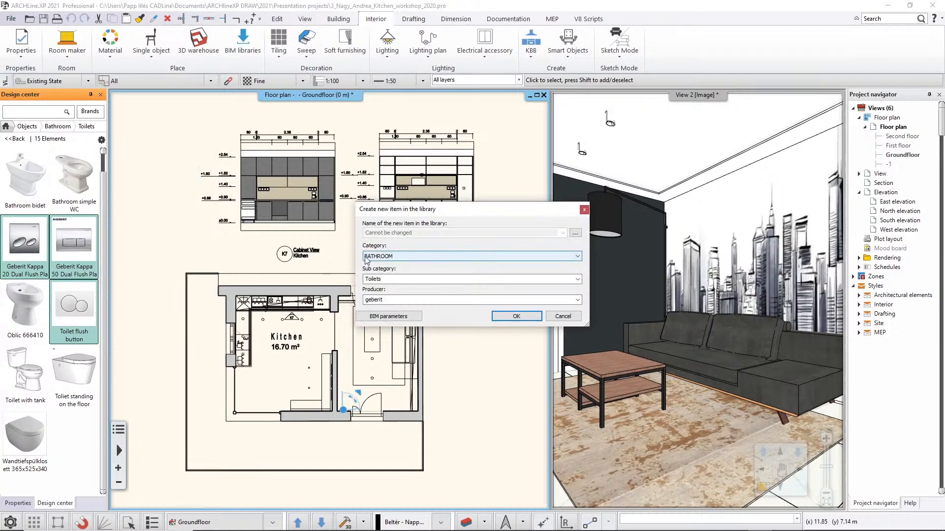
{"action": "left_click", "coordinate": [577, 279]}
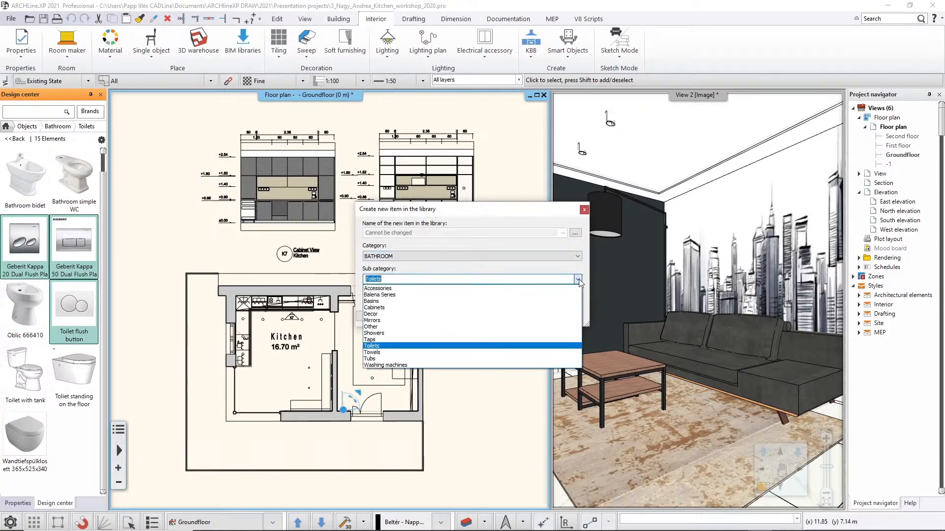
{"action": "left_click", "coordinate": [399, 294]}
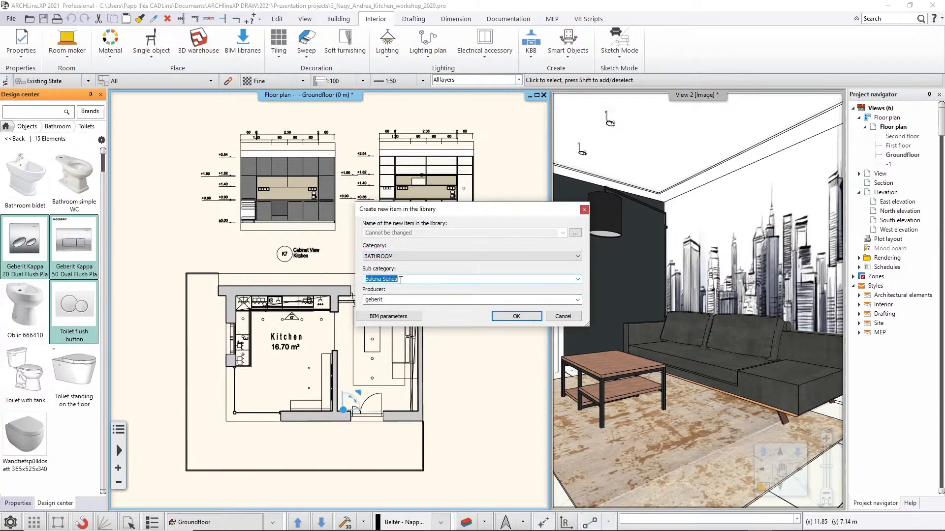
{"action": "left_click", "coordinate": [514, 316]}
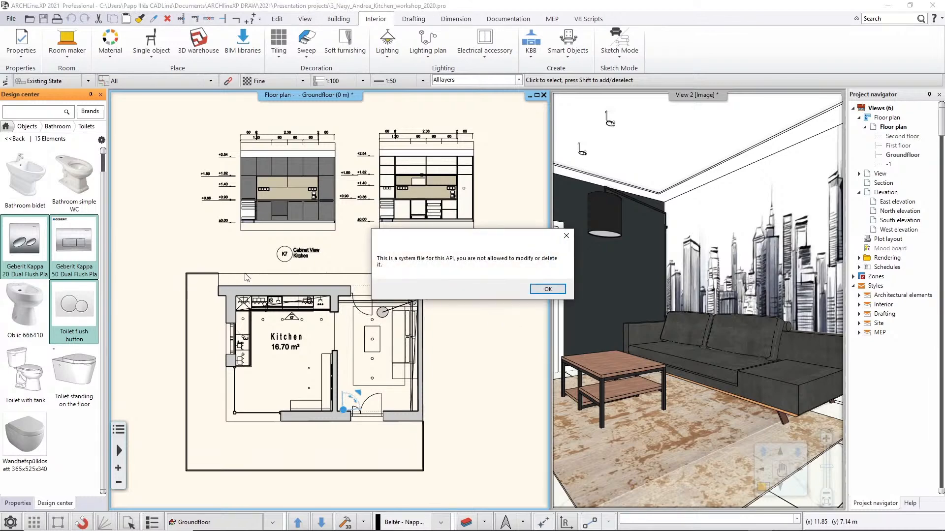
{"action": "left_click", "coordinate": [543, 289]}
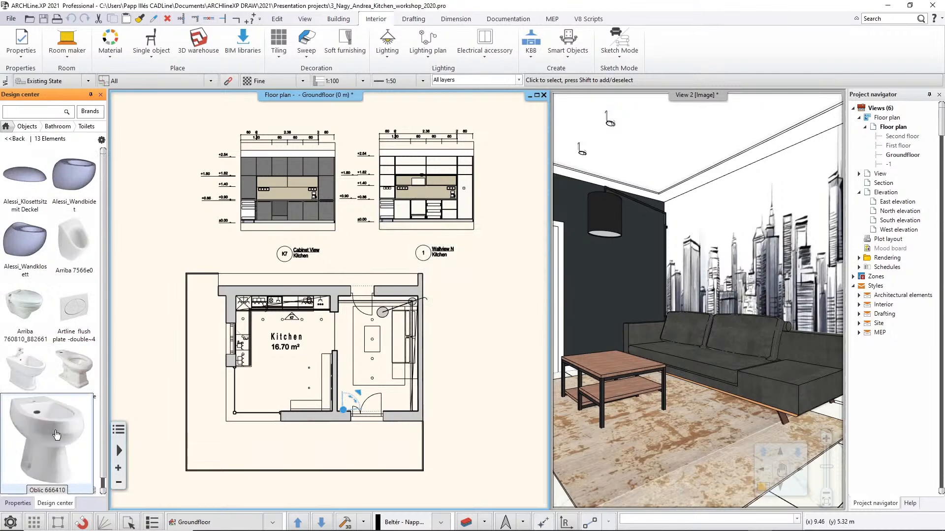
Check the remaining Toilets objects, and open the Balena Series subcategory to inspect its contents.
{"action": "scroll", "coordinate": [105, 359], "scroll_direction": "down", "scroll_amount": 3}
{"action": "mouse_move", "coordinate": [86, 361]}
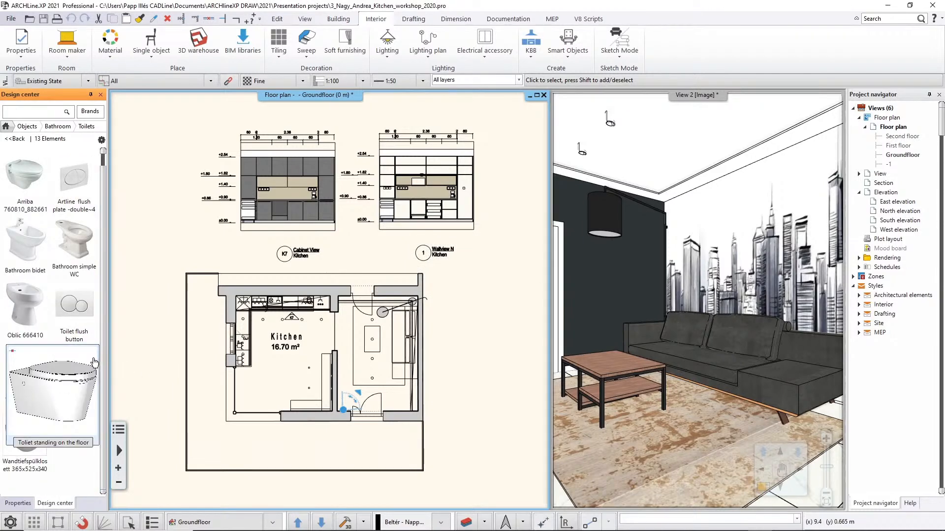
{"action": "left_click", "coordinate": [18, 140]}
{"action": "left_click", "coordinate": [47, 250]}
{"action": "mouse_move", "coordinate": [41, 330]}
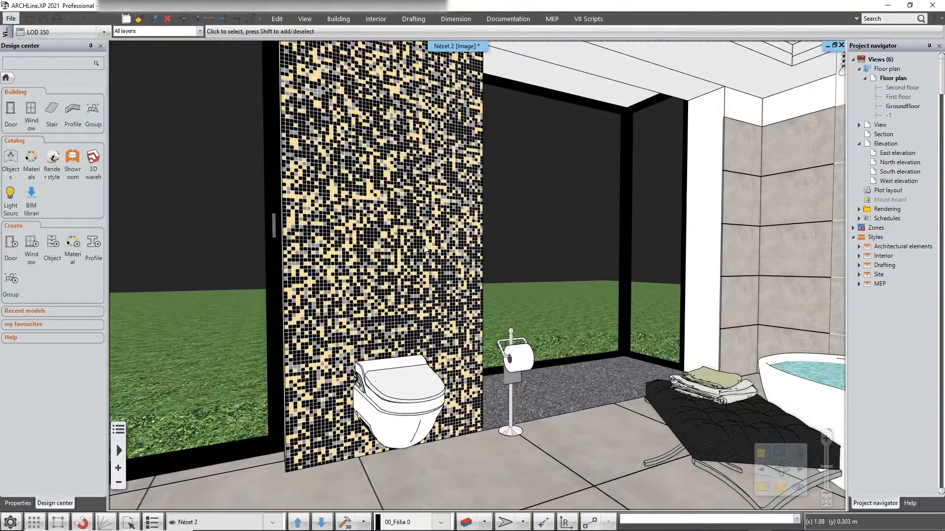
In the bathroom project, open the Balena Series subcategory of the bathroom objects to check the shared items.
{"action": "left_click", "coordinate": [15, 160]}
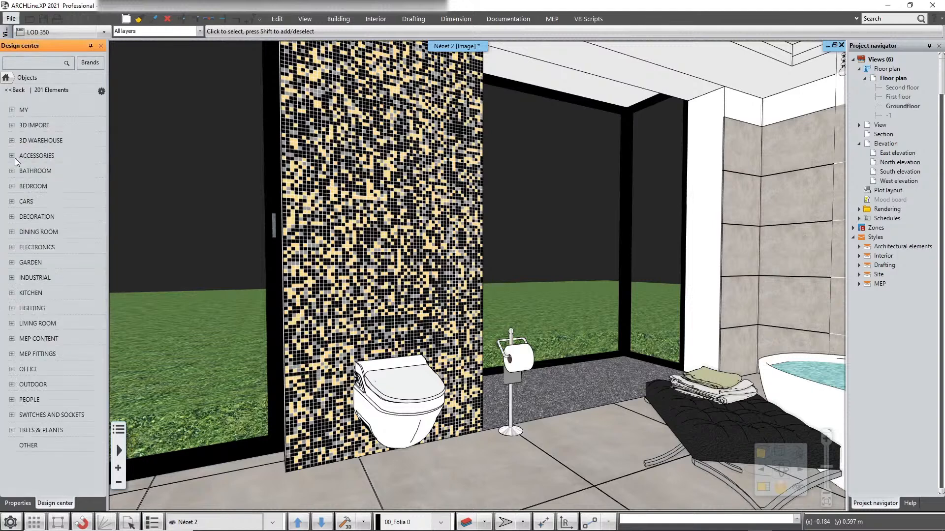
{"action": "left_click", "coordinate": [47, 172]}
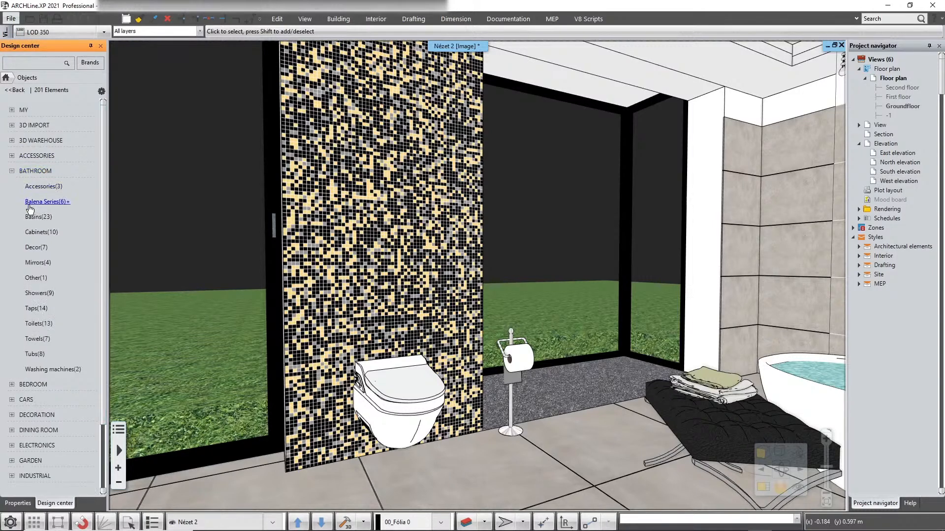
{"action": "left_click", "coordinate": [66, 202]}
{"action": "mouse_move", "coordinate": [35, 287]}
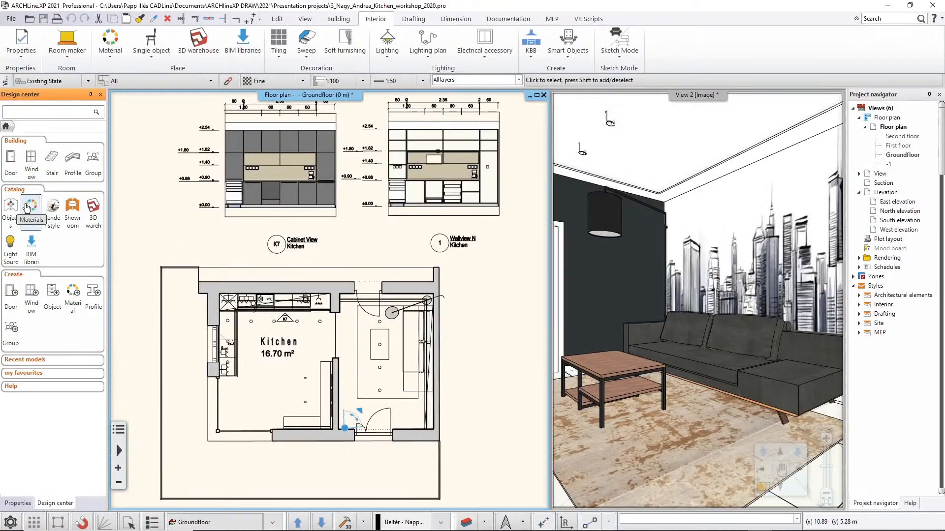
In the kitchen project, share the Cabinets and Taps subcategories of the bathroom objects.
{"action": "left_click", "coordinate": [10, 208]}
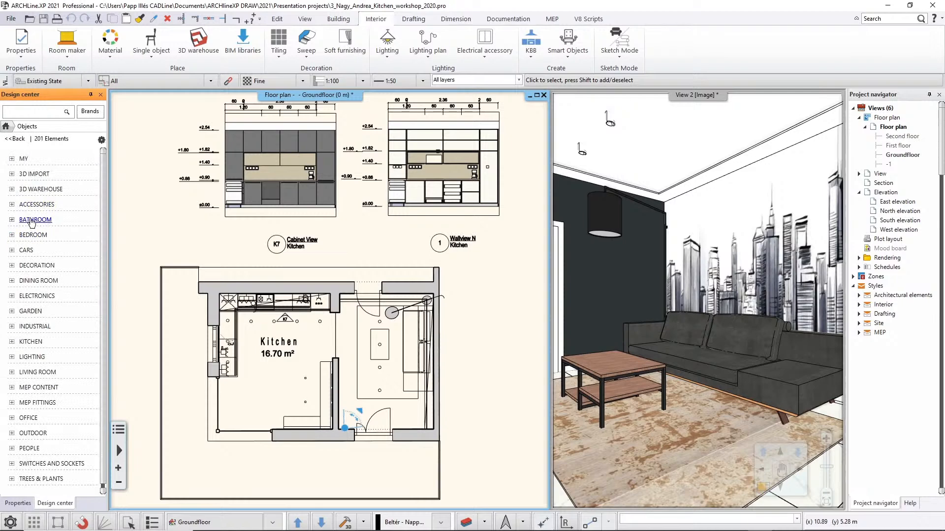
{"action": "left_click", "coordinate": [38, 220]}
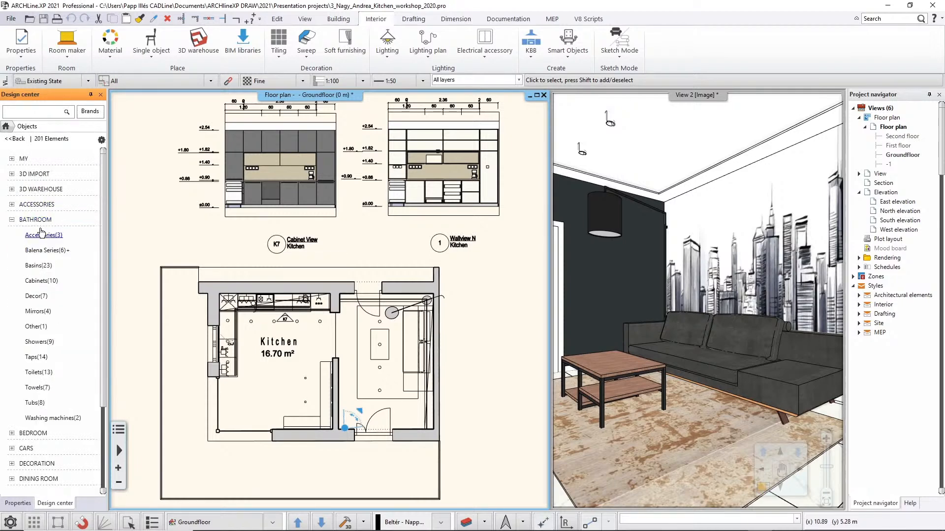
{"action": "right_click", "coordinate": [40, 284]}
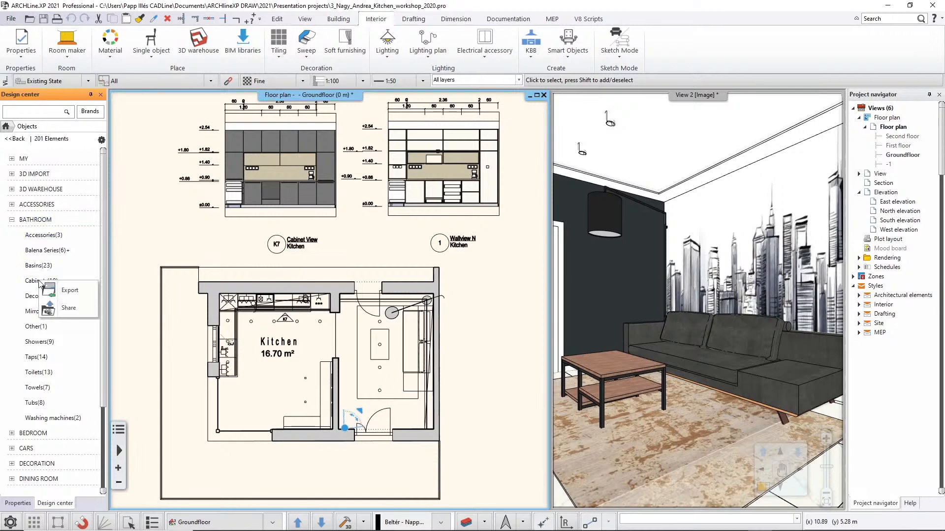
{"action": "left_click", "coordinate": [69, 308]}
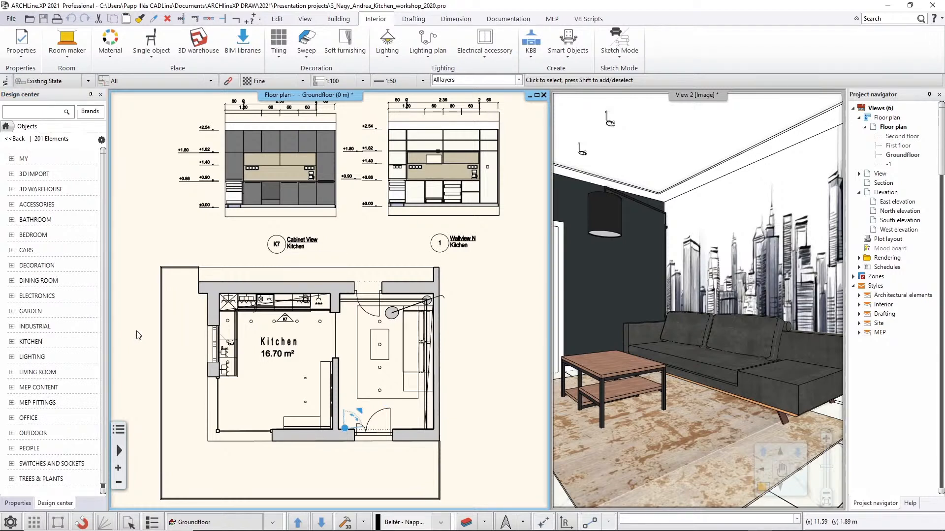
{"action": "left_click", "coordinate": [33, 220]}
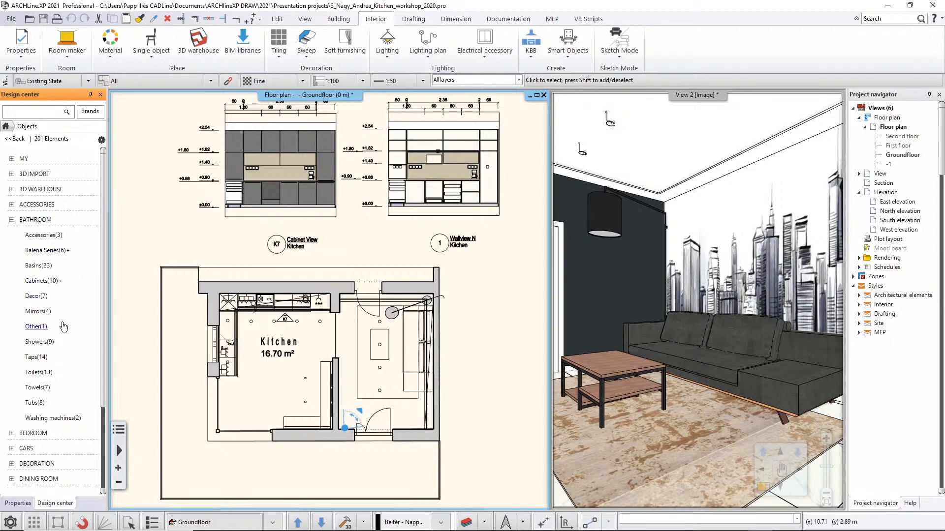
{"action": "right_click", "coordinate": [44, 357]}
{"action": "left_click", "coordinate": [62, 385]}
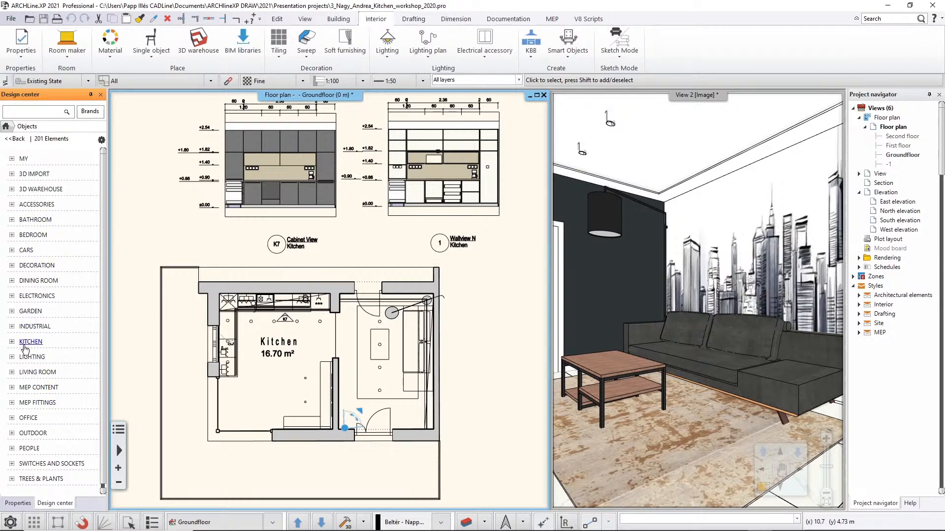
Remove the bathroom Taps subcategory from the shared categories in the network share settings.
{"action": "left_click", "coordinate": [10, 523]}
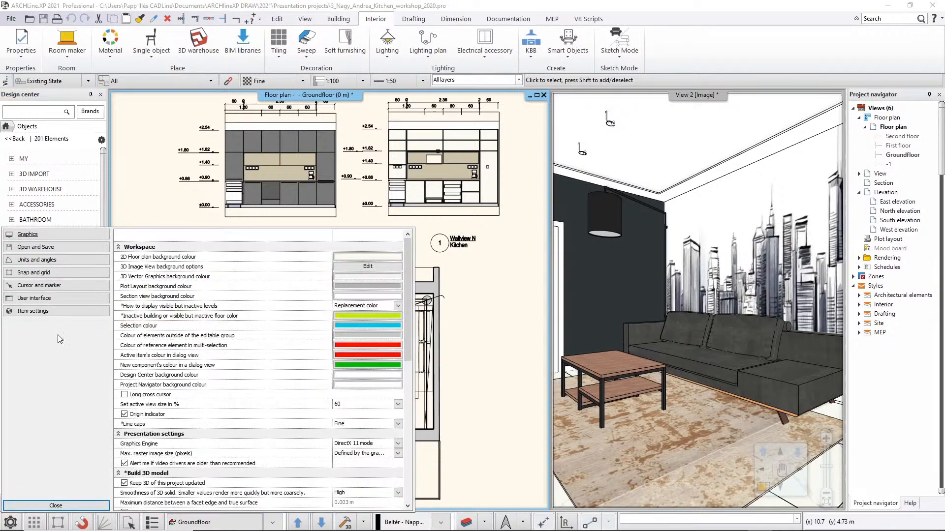
{"action": "left_click", "coordinate": [18, 249]}
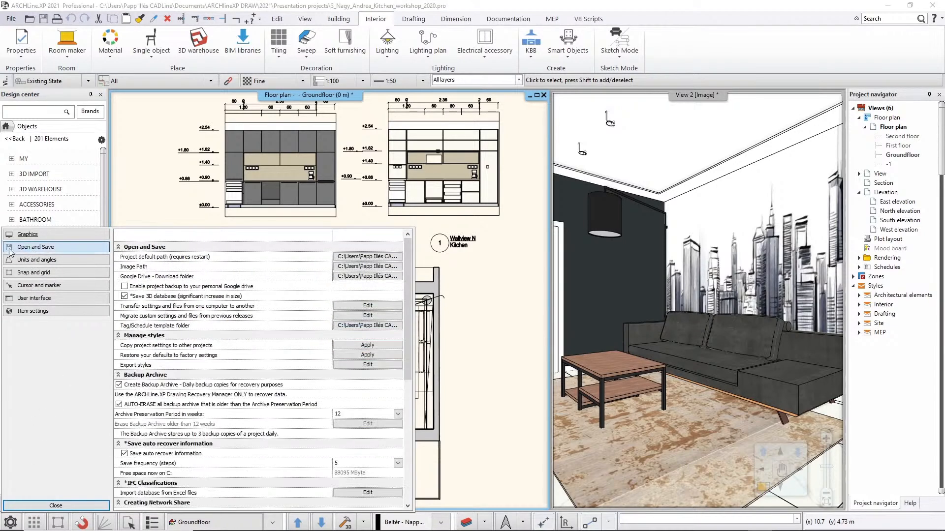
{"action": "scroll", "coordinate": [226, 281], "scroll_direction": "down", "scroll_amount": 3}
{"action": "scroll", "coordinate": [226, 290], "scroll_direction": "down", "scroll_amount": 2}
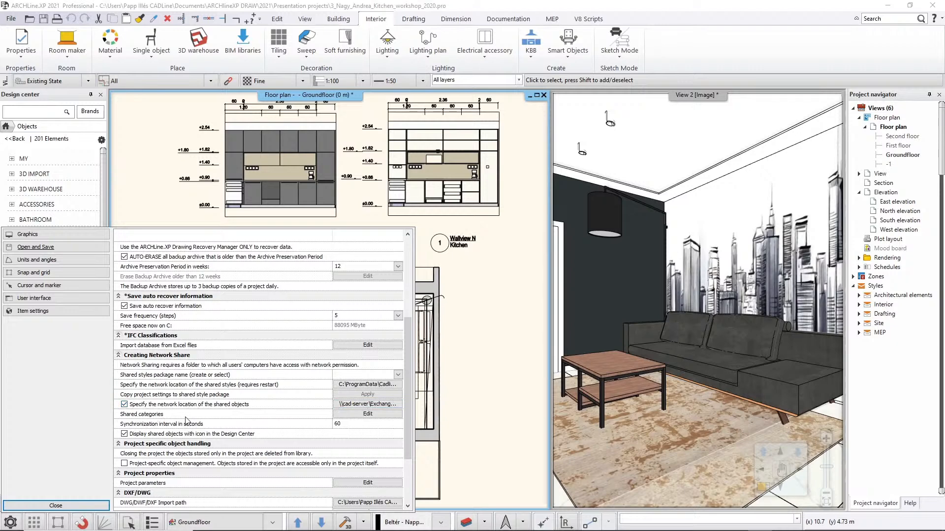
{"action": "left_click", "coordinate": [368, 414]}
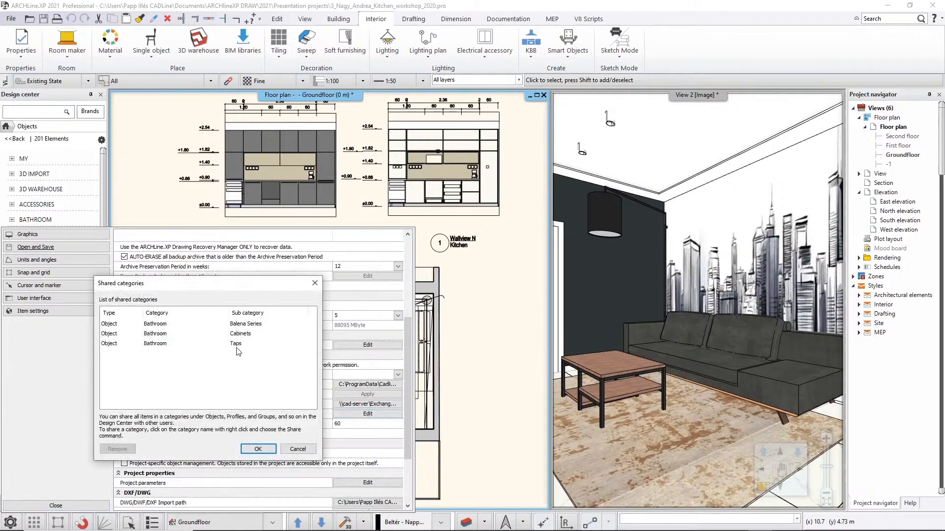
{"action": "left_click", "coordinate": [151, 325]}
{"action": "left_click", "coordinate": [152, 334]}
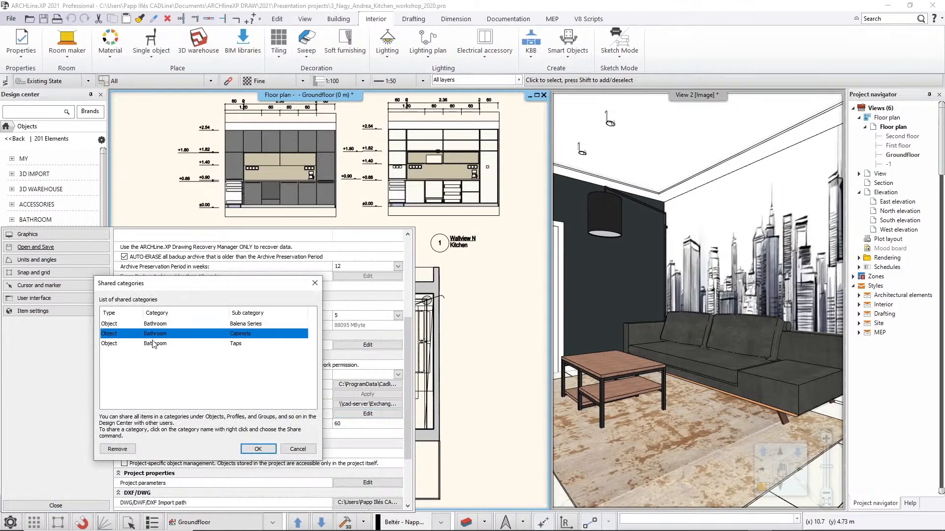
{"action": "left_click", "coordinate": [152, 344]}
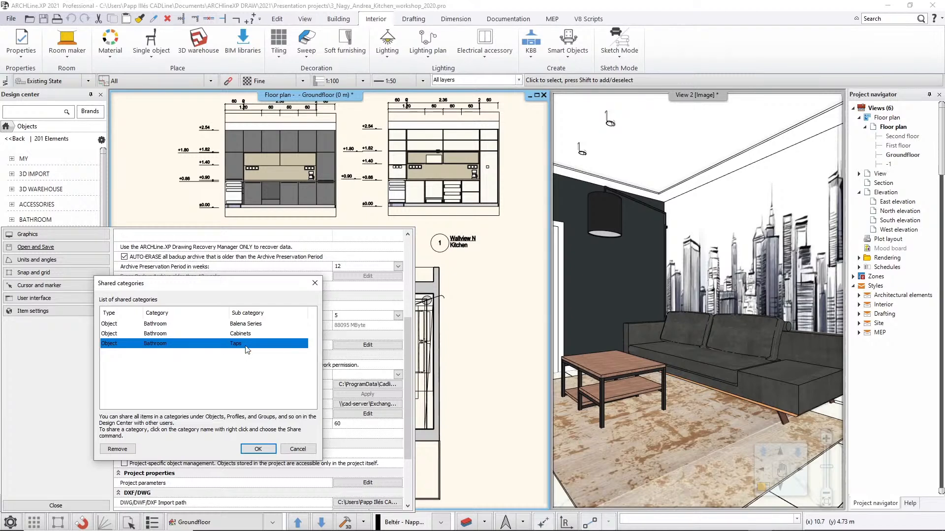
{"action": "left_click", "coordinate": [118, 449]}
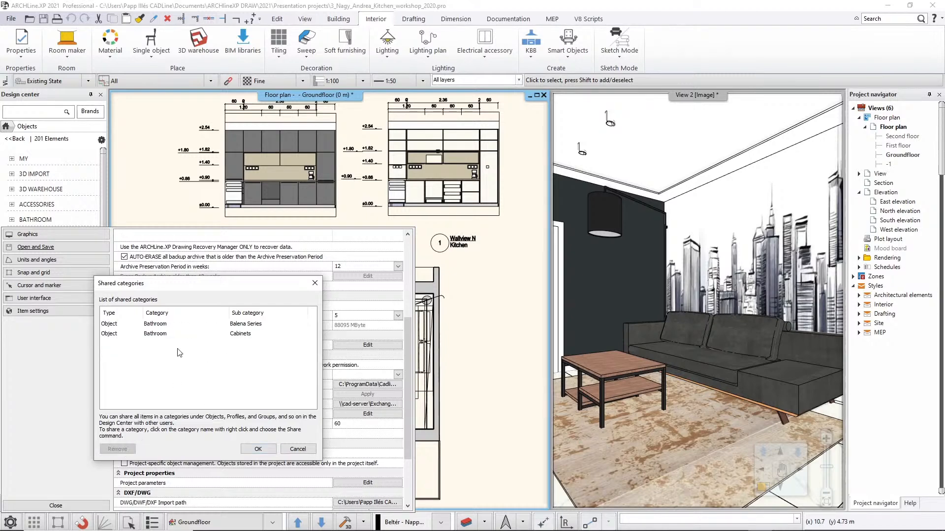
{"action": "left_click", "coordinate": [252, 449]}
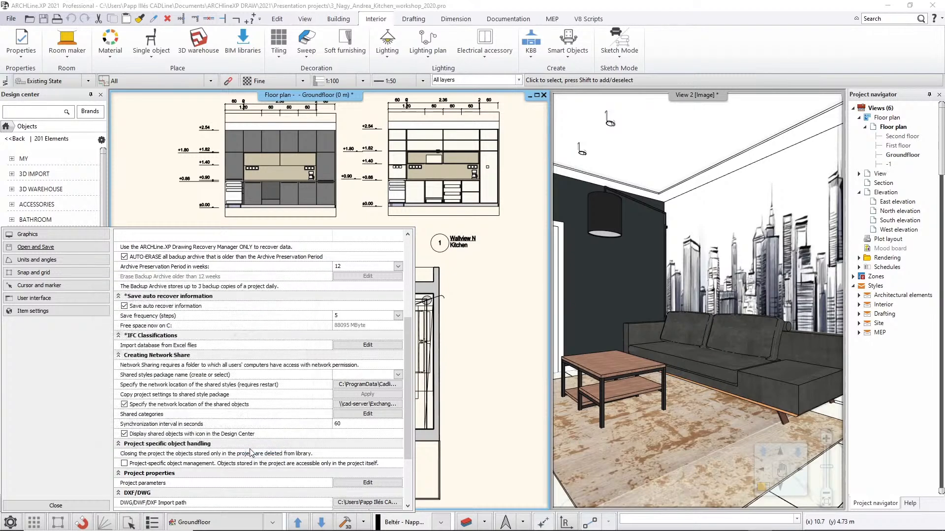
{"action": "left_click", "coordinate": [56, 505]}
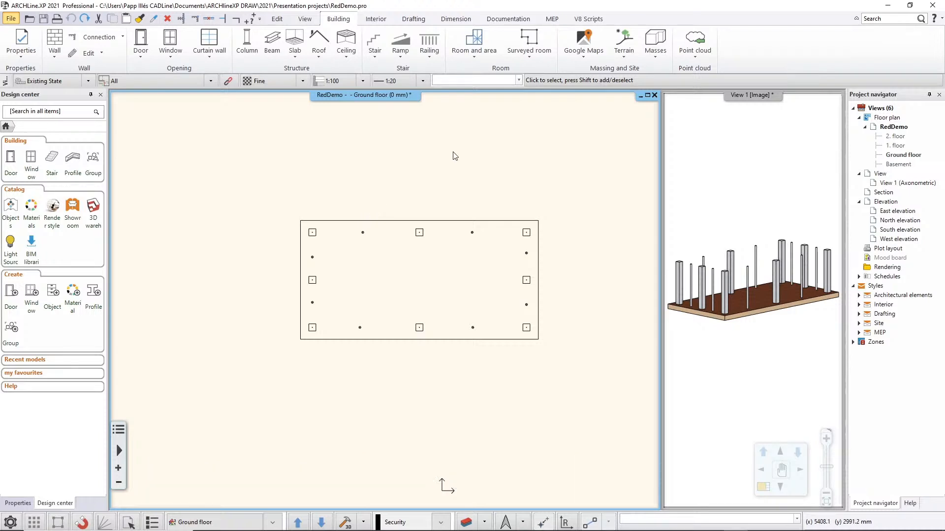
In the RedDemo project, run the Draw a circle script on the ground floor plan and undo the drawn circle.
{"action": "left_click", "coordinate": [594, 22]}
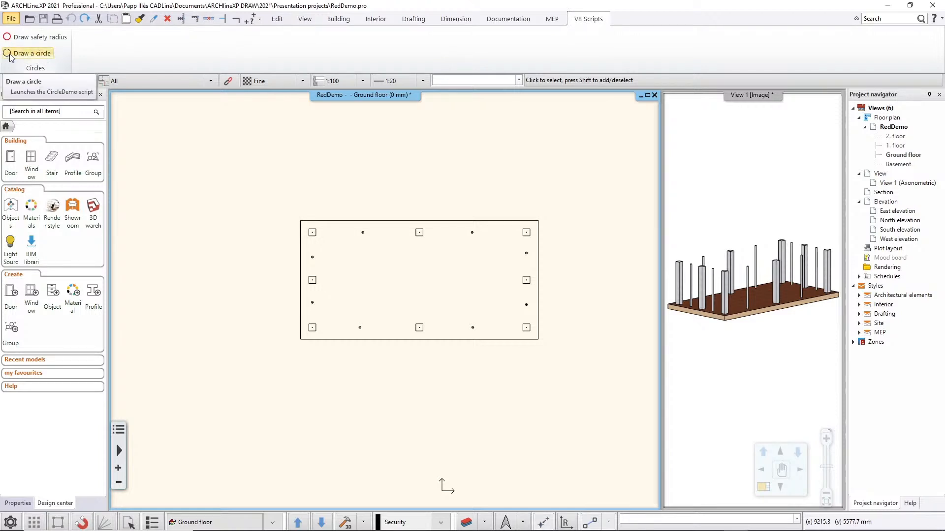
{"action": "left_click", "coordinate": [36, 54]}
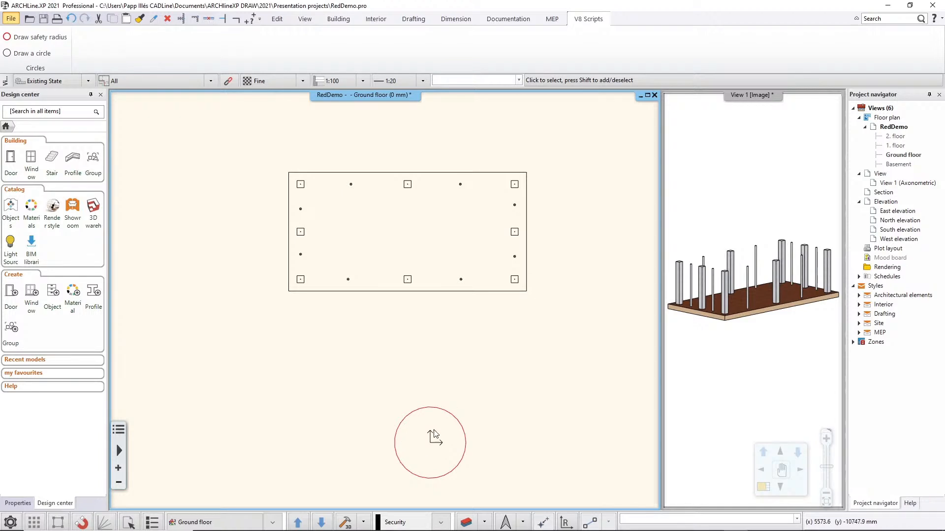
{"action": "key", "text": "ctrl+z"}
Inspect the BIM parameters of the slab's upper-left square column and of the small circular column beside it along the upper edge.
{"action": "middle_click_drag", "start_coordinate": [312, 306], "coordinate": [340, 360]}
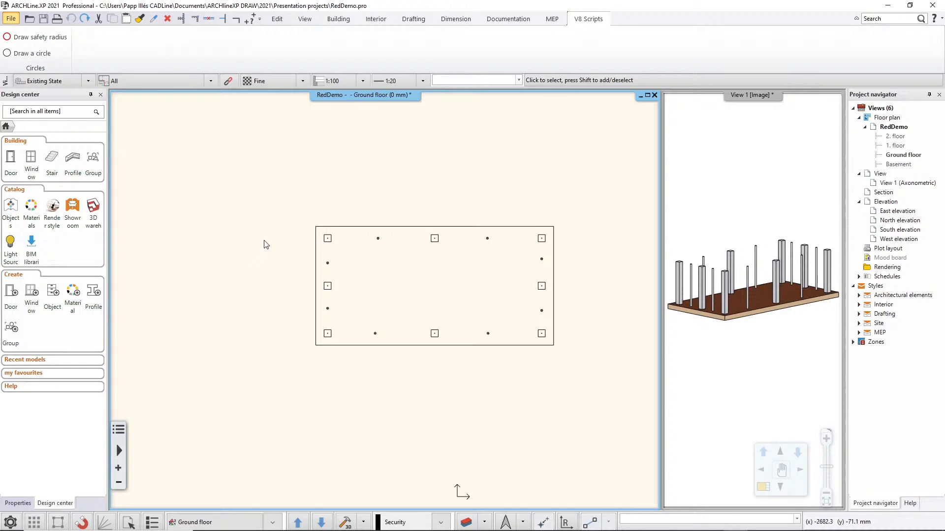
{"action": "left_click", "coordinate": [328, 240]}
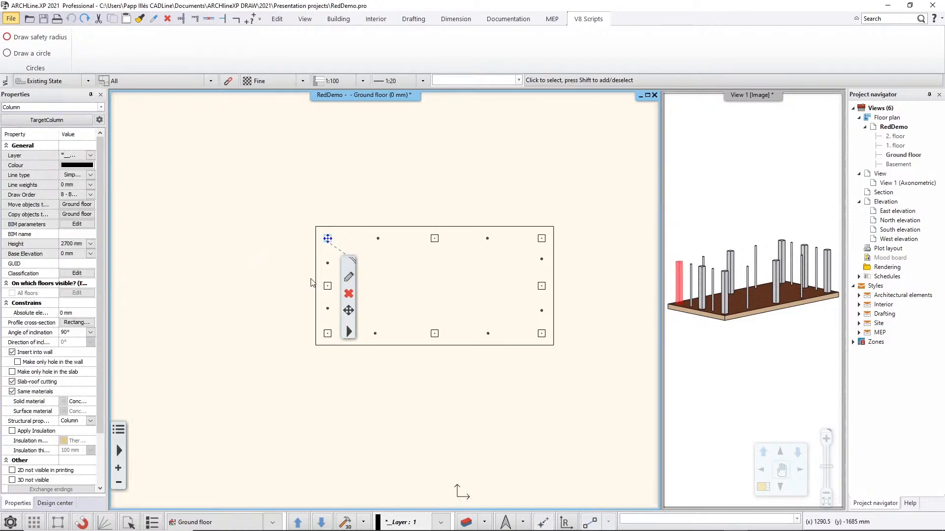
{"action": "left_click", "coordinate": [83, 225]}
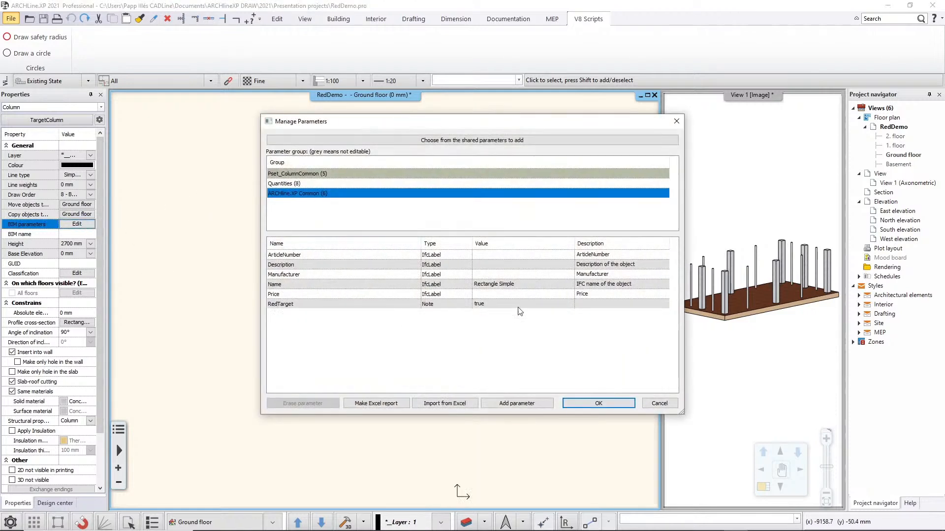
{"action": "left_click", "coordinate": [659, 404]}
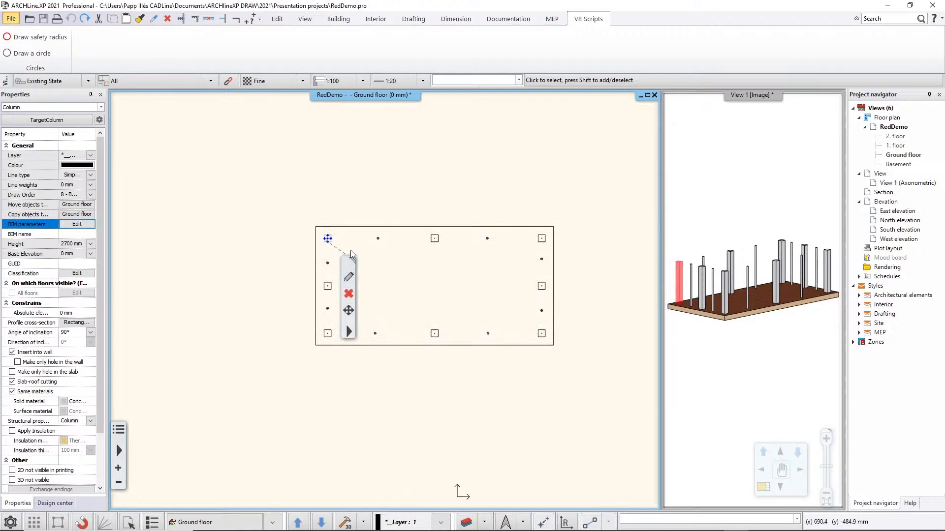
{"action": "left_click", "coordinate": [378, 239]}
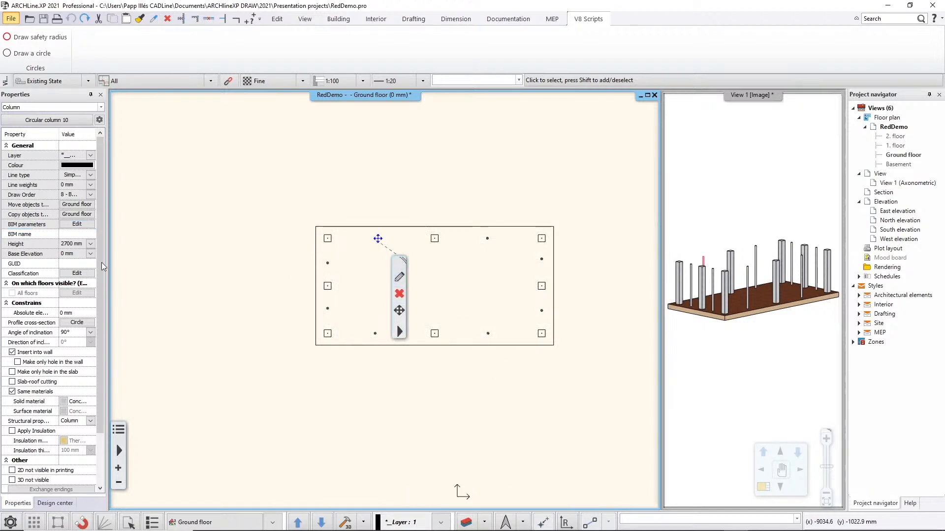
{"action": "left_click", "coordinate": [77, 225]}
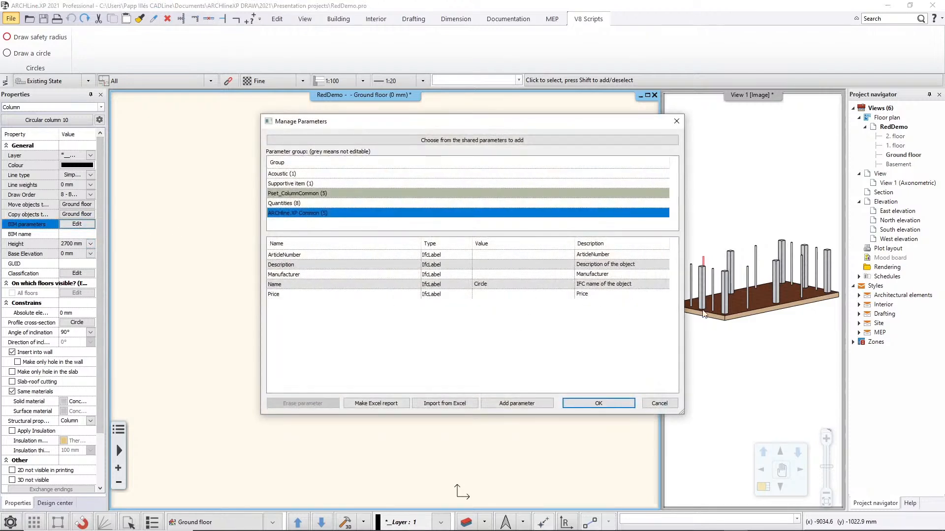
{"action": "left_click", "coordinate": [658, 404]}
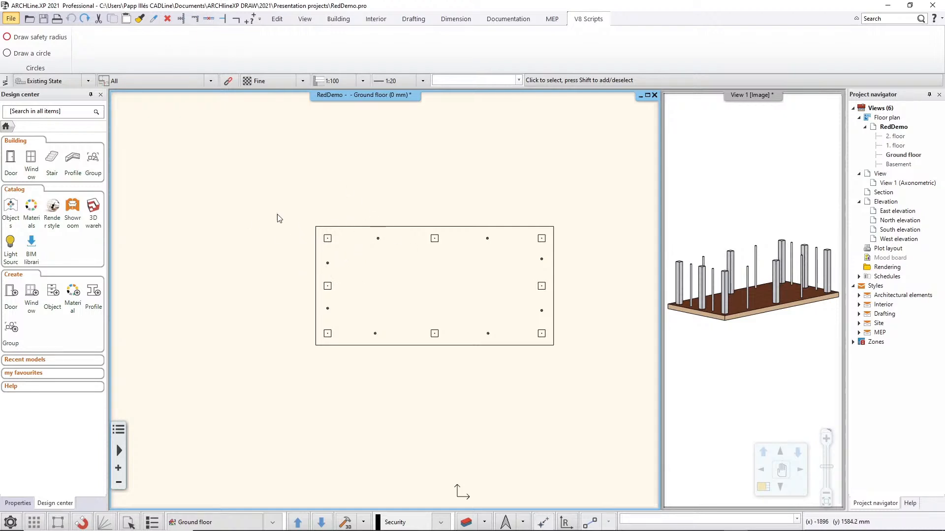
Run the Draw safety radius script, check a small circular column inside the overlapping circles, and undo the drawn circles.
{"action": "left_click", "coordinate": [30, 38]}
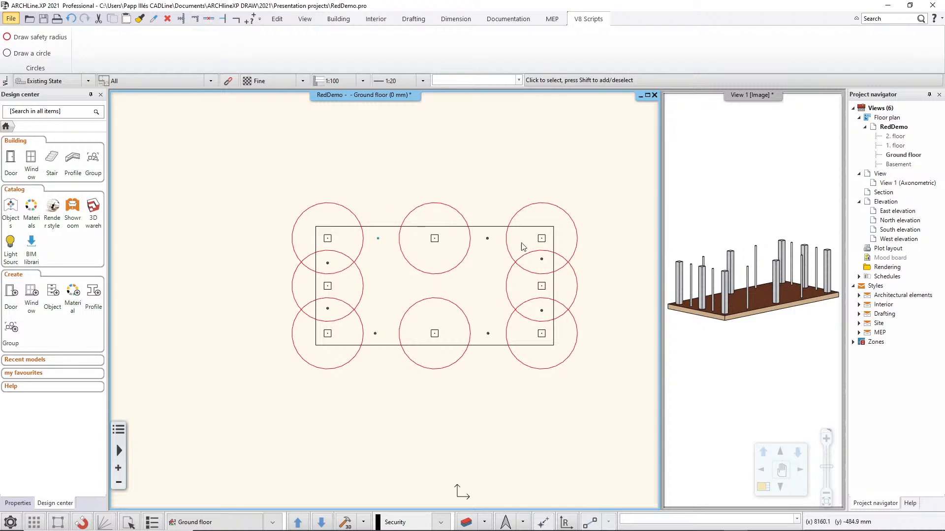
{"action": "left_click", "coordinate": [327, 264]}
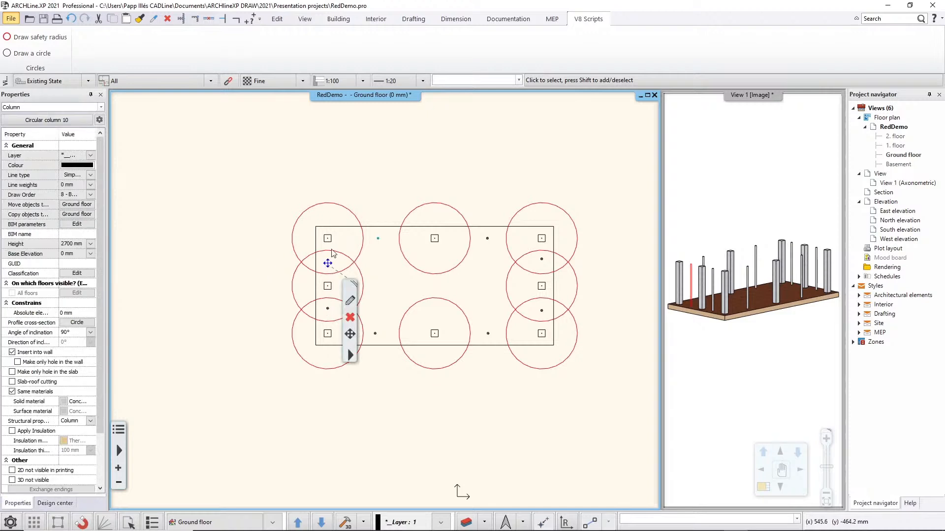
{"action": "left_click", "coordinate": [226, 277]}
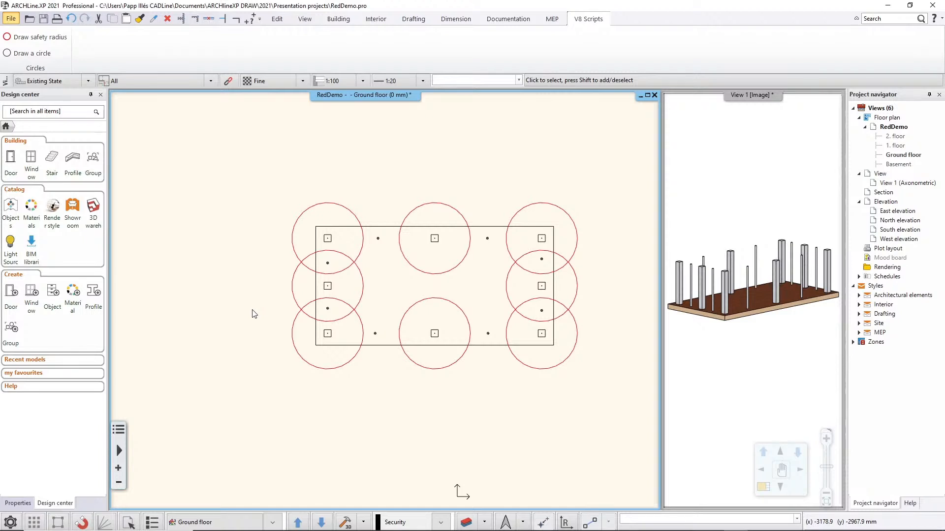
{"action": "key", "text": "ctrl+z"}
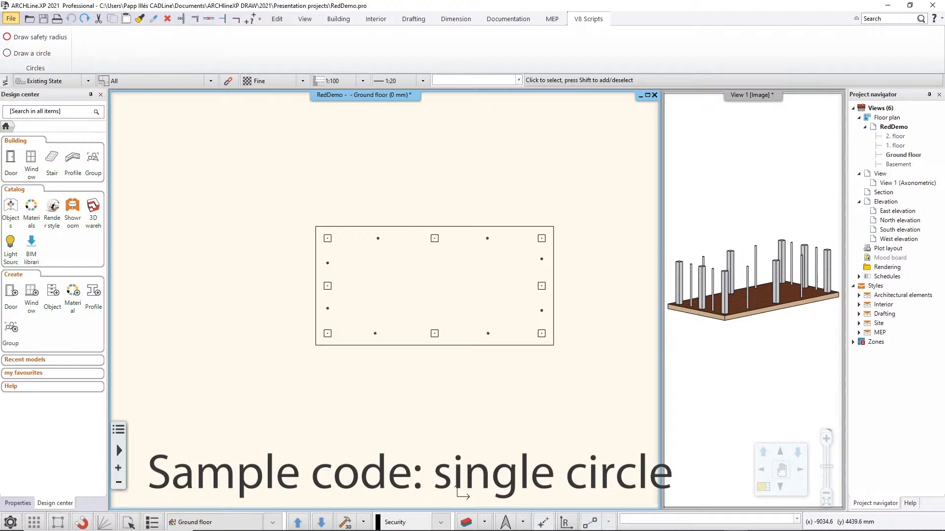
Switch to Function2.js in Notepad++ and change DoDemo1's circle to center point 0,0 and radius 1500.
{"action": "key", "text": "alt+Tab"}
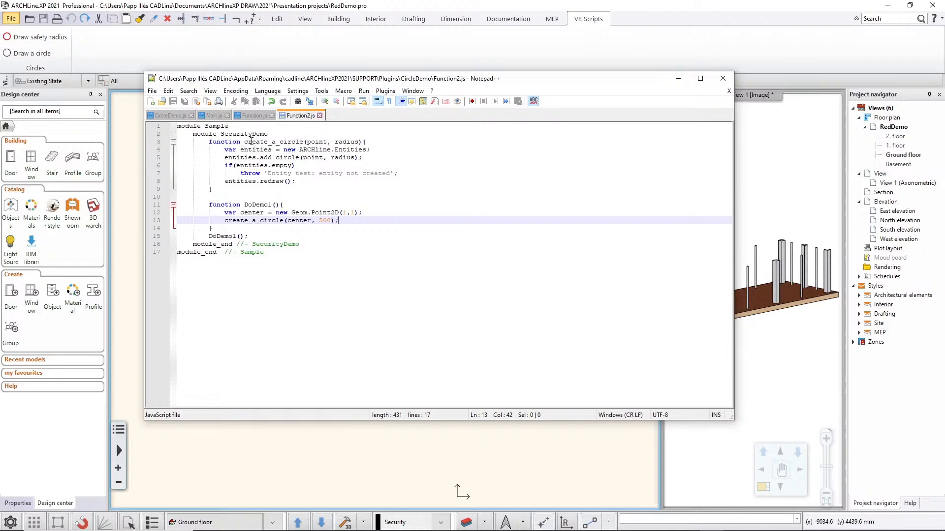
{"action": "left_click_drag", "start_coordinate": [245, 142], "coordinate": [325, 142]}
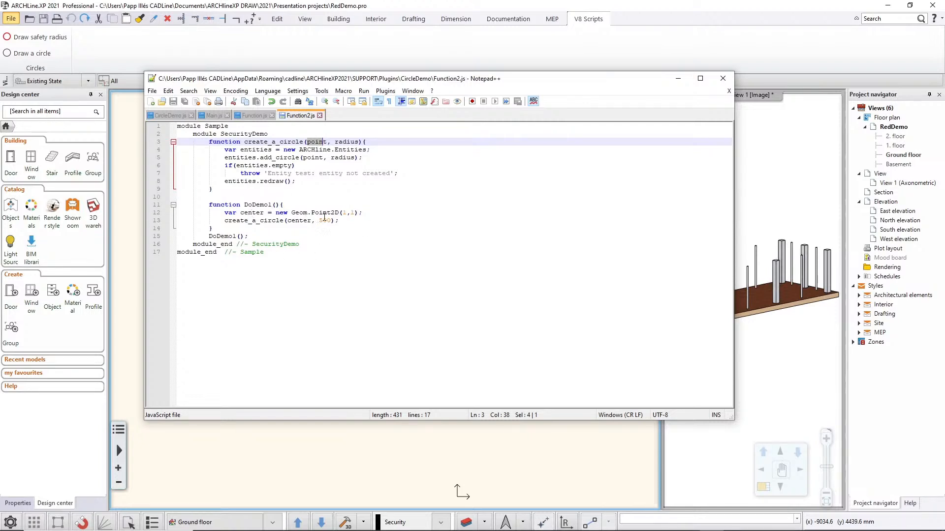
{"action": "double_click", "coordinate": [345, 212]}
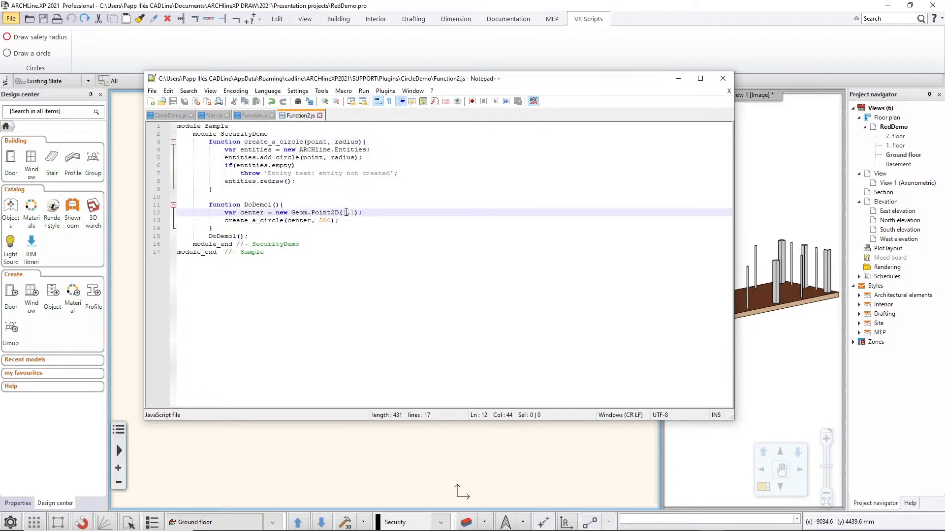
{"action": "type", "text": "0"}
{"action": "double_click", "coordinate": [352, 212]}
{"action": "type", "text": "0"}
{"action": "left_click", "coordinate": [319, 221]}
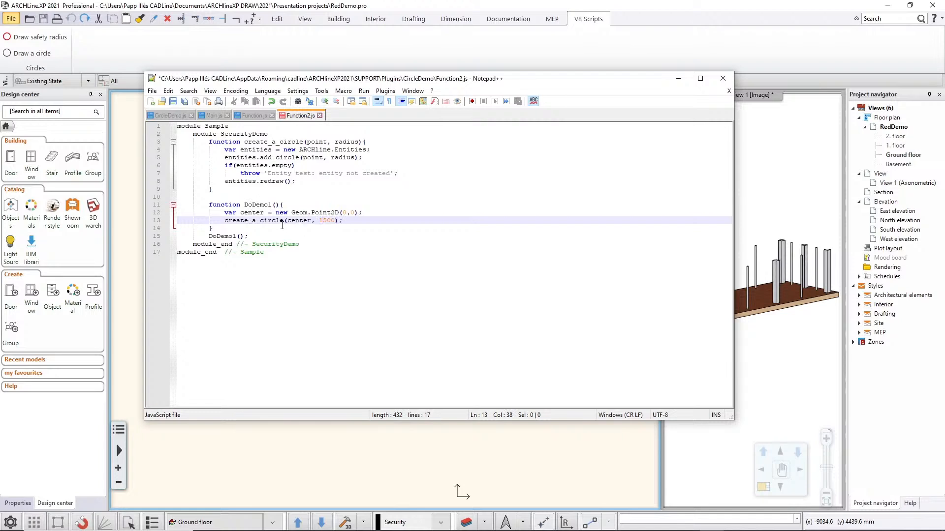
Save Function2.js, run the Draw a circle script in ARCHLine.XP, and check the radius of the circle drawn at the origin.
{"action": "key", "text": "ctrl+s"}
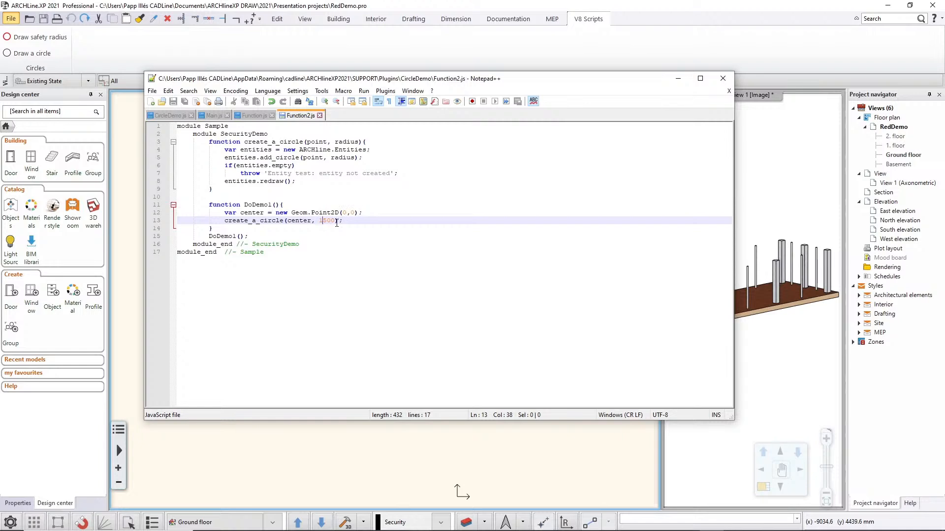
{"action": "left_click", "coordinate": [122, 44]}
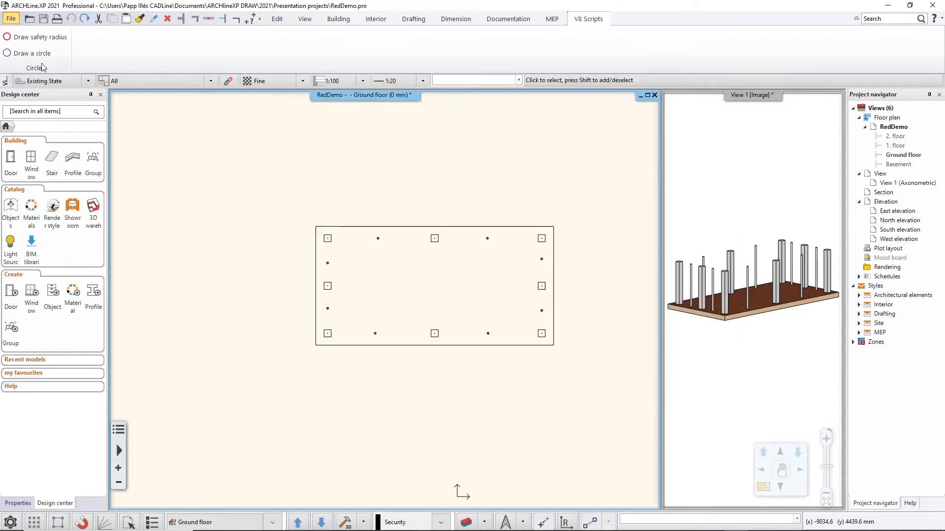
{"action": "left_click", "coordinate": [37, 54]}
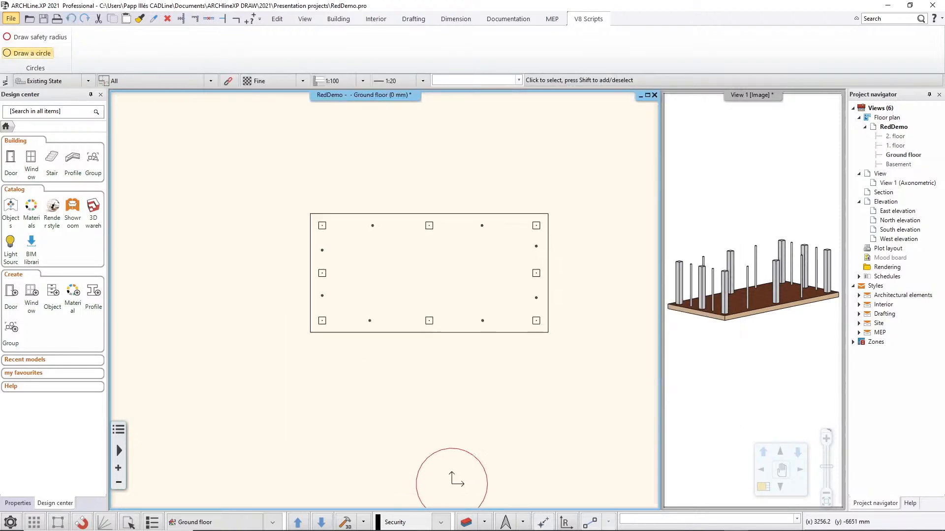
{"action": "left_click", "coordinate": [459, 431]}
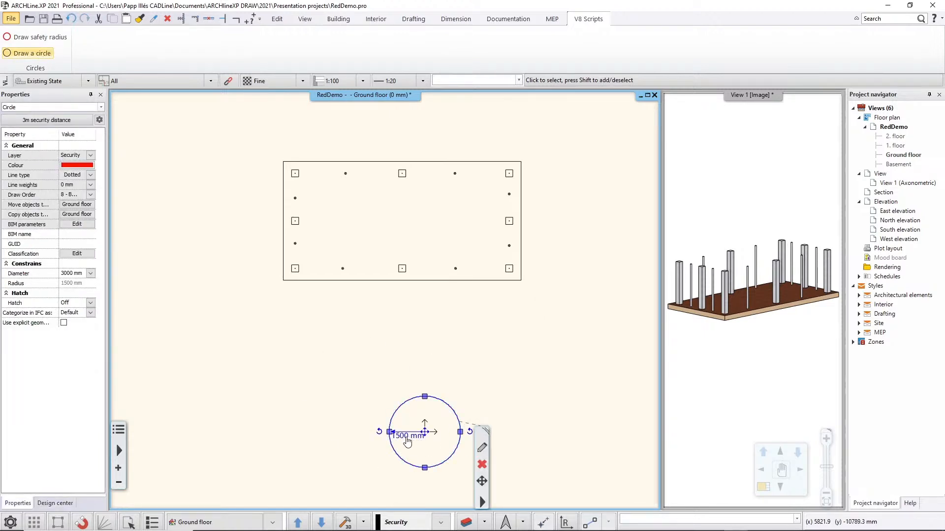
{"action": "left_click", "coordinate": [422, 366]}
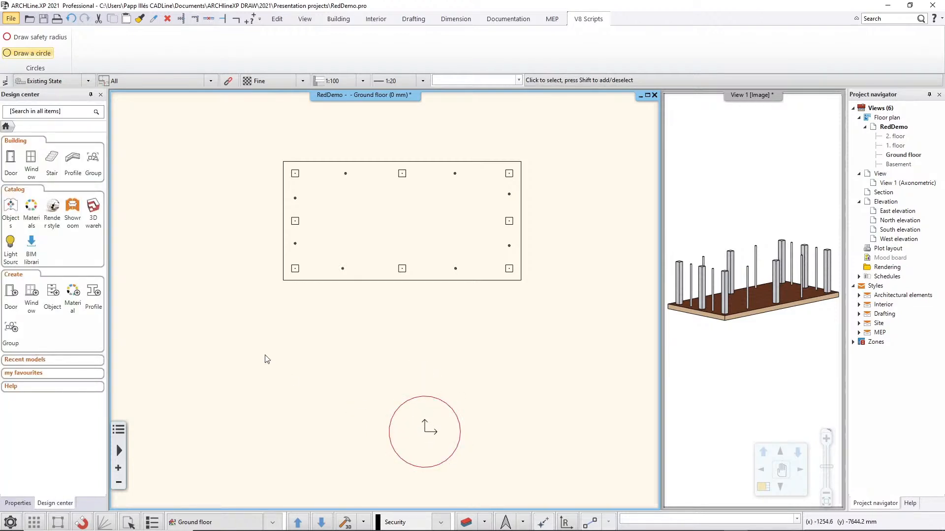
{"action": "middle_click_drag", "start_coordinate": [311, 348], "coordinate": [308, 361]}
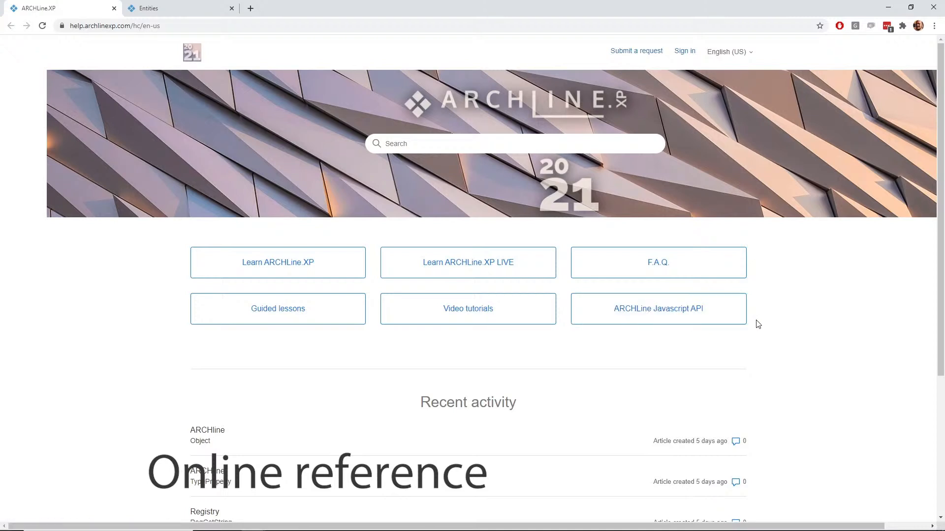
In the browser's online JavaScript API reference, open the ARCHline Entities class and review its Instance Method Summary.
{"action": "left_click", "coordinate": [155, 10]}
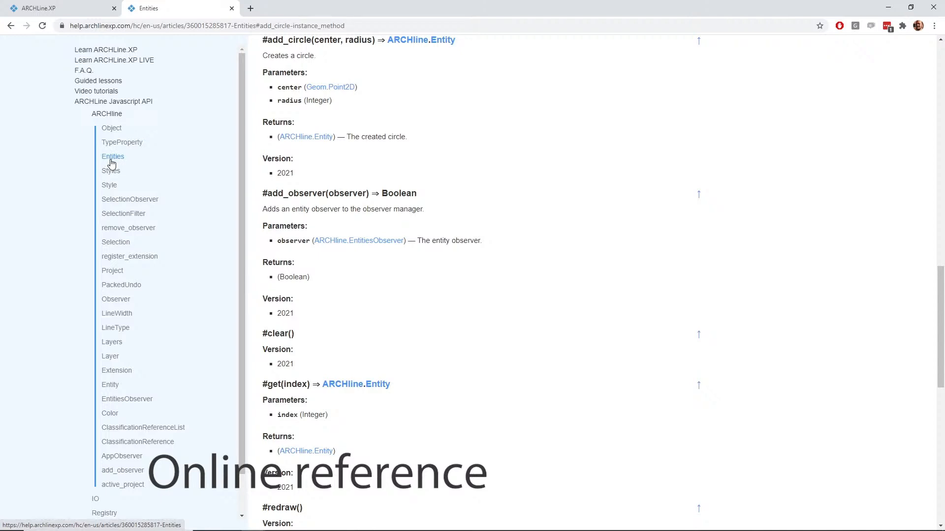
{"action": "left_click", "coordinate": [110, 160]}
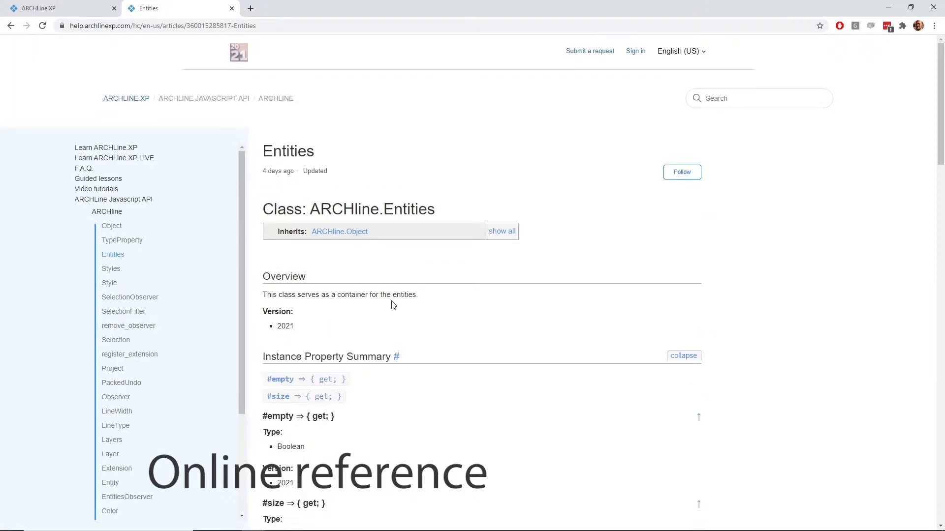
{"action": "scroll", "coordinate": [431, 334], "scroll_direction": "down", "scroll_amount": 1}
{"action": "scroll", "coordinate": [431, 333], "scroll_direction": "down", "scroll_amount": 1}
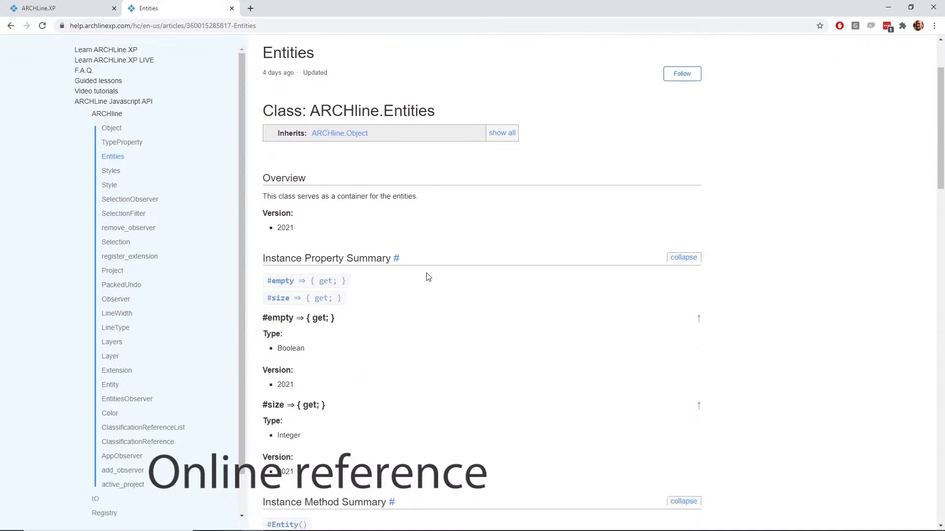
{"action": "scroll", "coordinate": [419, 302], "scroll_direction": "down", "scroll_amount": 2}
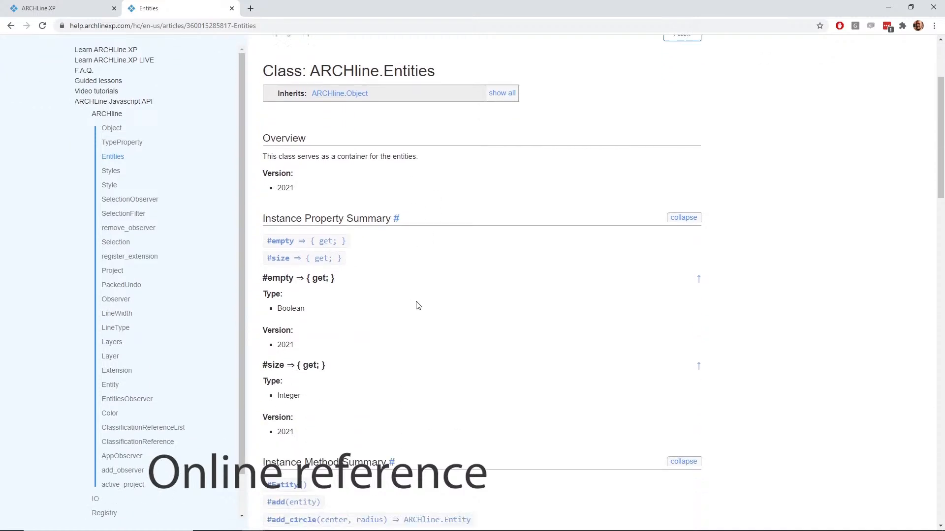
{"action": "scroll", "coordinate": [340, 276], "scroll_direction": "down", "scroll_amount": 2}
{"action": "scroll", "coordinate": [330, 278], "scroll_direction": "down", "scroll_amount": 2}
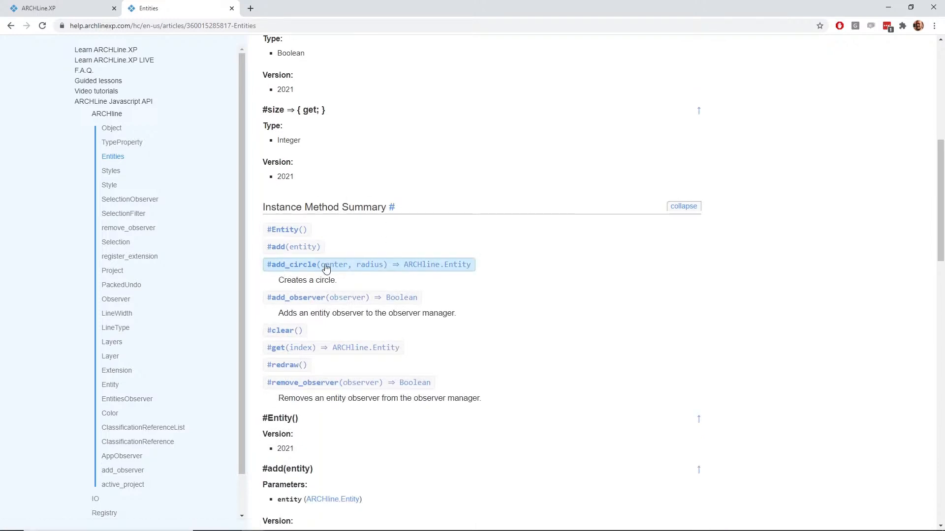
Look up the add_circle method's description and its center and radius parameters, and minimize the browser.
{"action": "left_click_drag", "start_coordinate": [281, 281], "coordinate": [337, 282]}
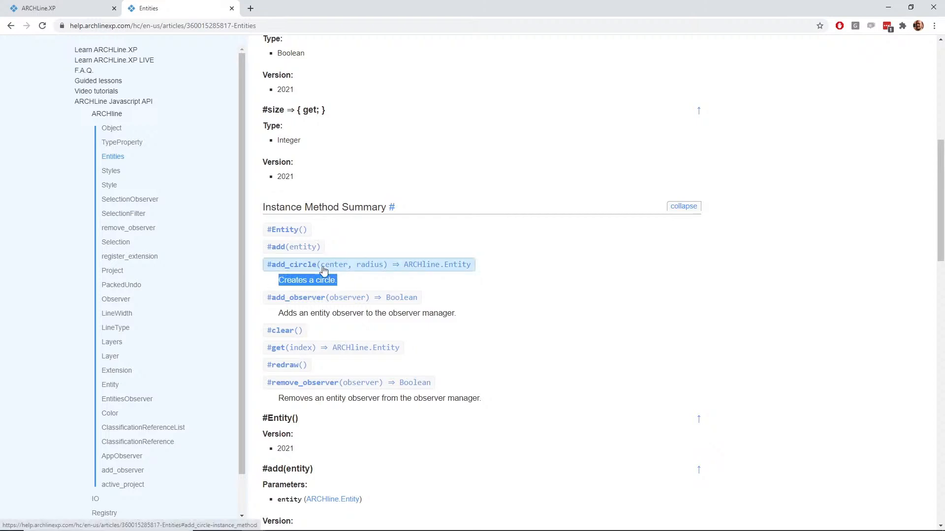
{"action": "left_click", "coordinate": [359, 268]}
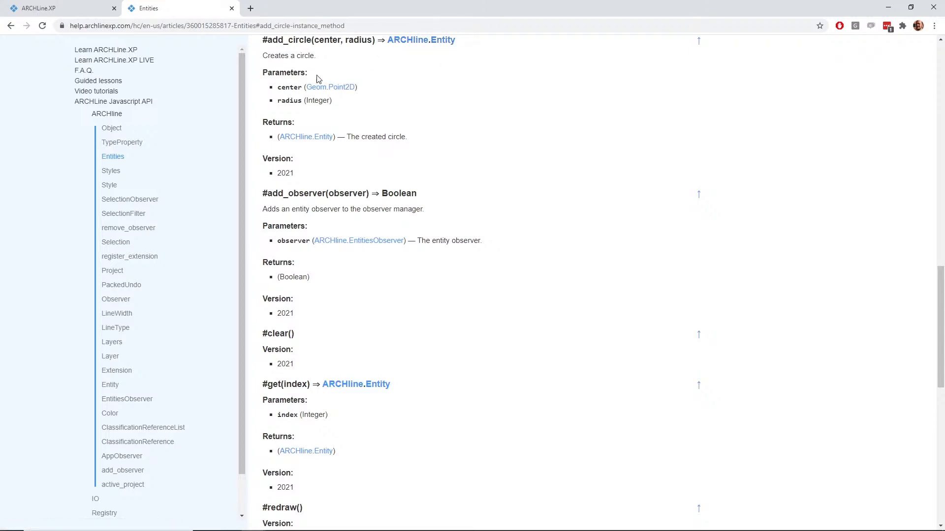
{"action": "left_click_drag", "start_coordinate": [278, 89], "coordinate": [302, 89]}
{"action": "left_click_drag", "start_coordinate": [305, 100], "coordinate": [332, 101]}
{"action": "left_click", "coordinate": [334, 103]}
{"action": "left_click", "coordinate": [888, 7]}
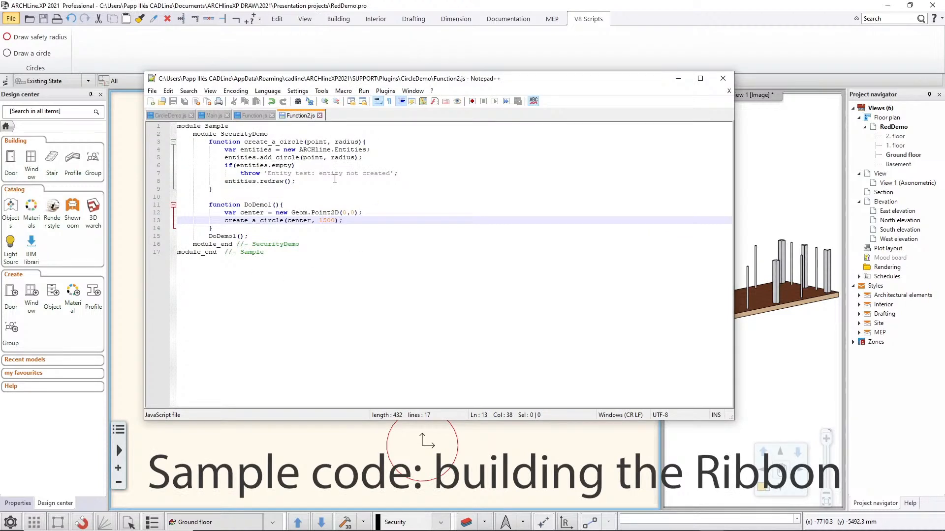
In Notepad++, open Main.js and examine the code naming the V8 Scripts ribbon page and the Circles page group.
{"action": "left_click_drag", "start_coordinate": [289, 82], "coordinate": [313, 100]}
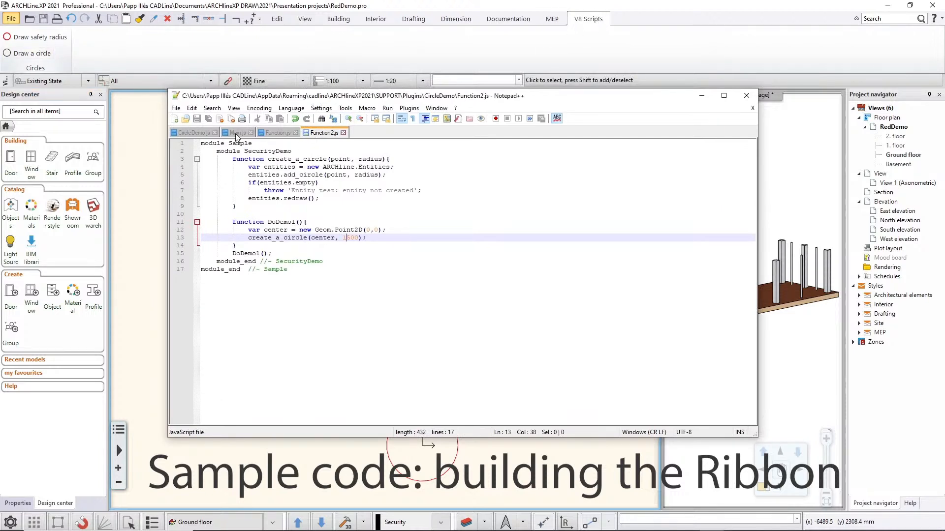
{"action": "left_click", "coordinate": [233, 133]}
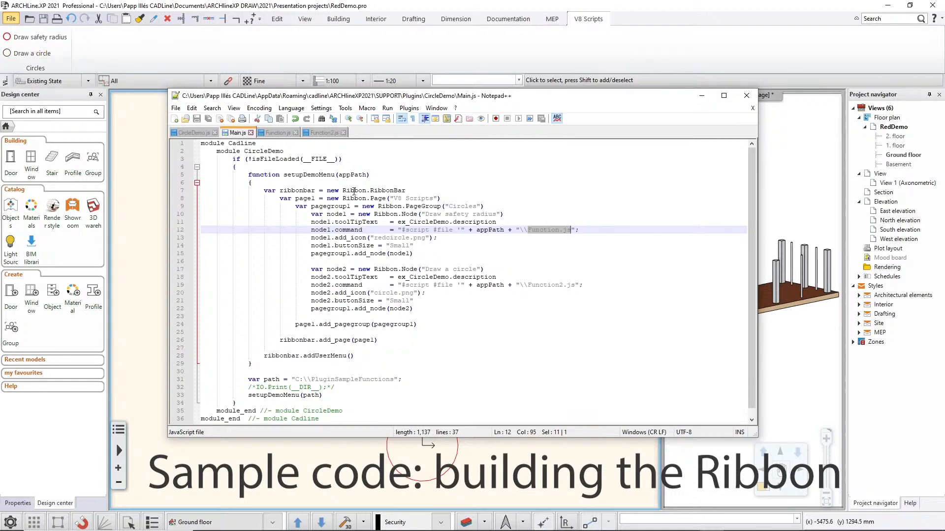
{"action": "left_click_drag", "start_coordinate": [394, 199], "coordinate": [434, 199]}
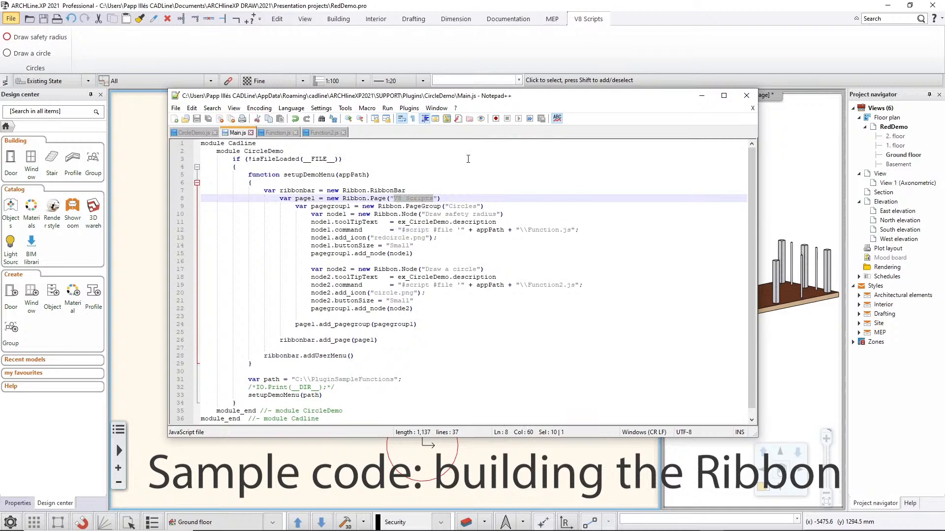
{"action": "left_click", "coordinate": [410, 213]}
{"action": "left_click", "coordinate": [402, 206]}
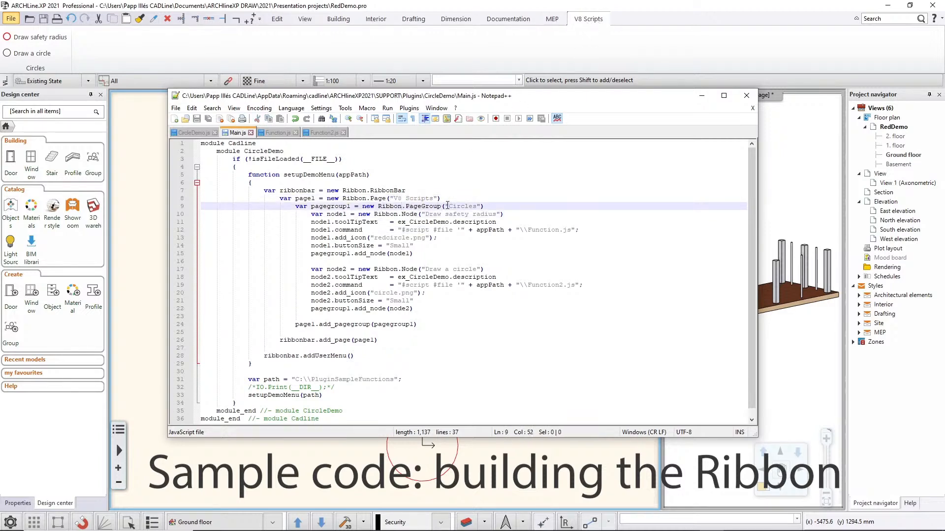
{"action": "left_click_drag", "start_coordinate": [449, 206], "coordinate": [481, 206]}
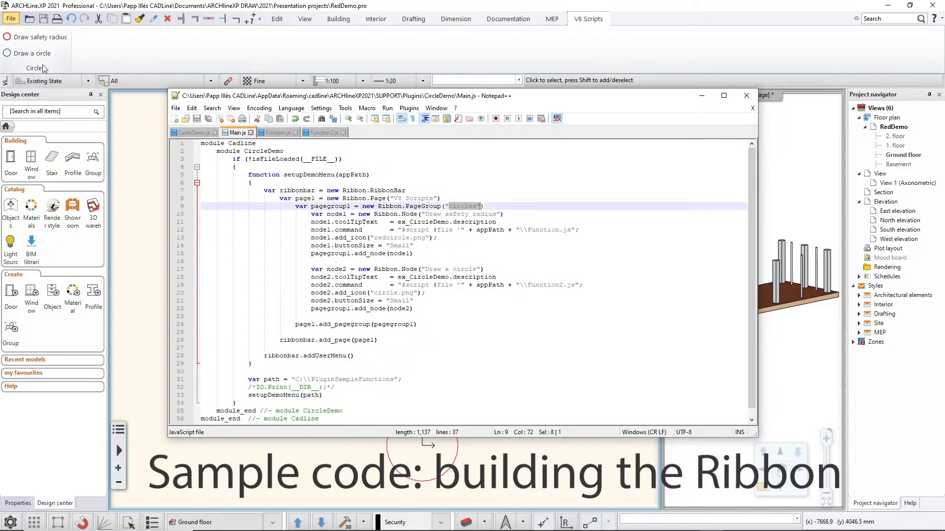
Examine the two ribbon node definitions in Main.js and check Function2.js, the file called by the Draw a circle node.
{"action": "left_click", "coordinate": [430, 214]}
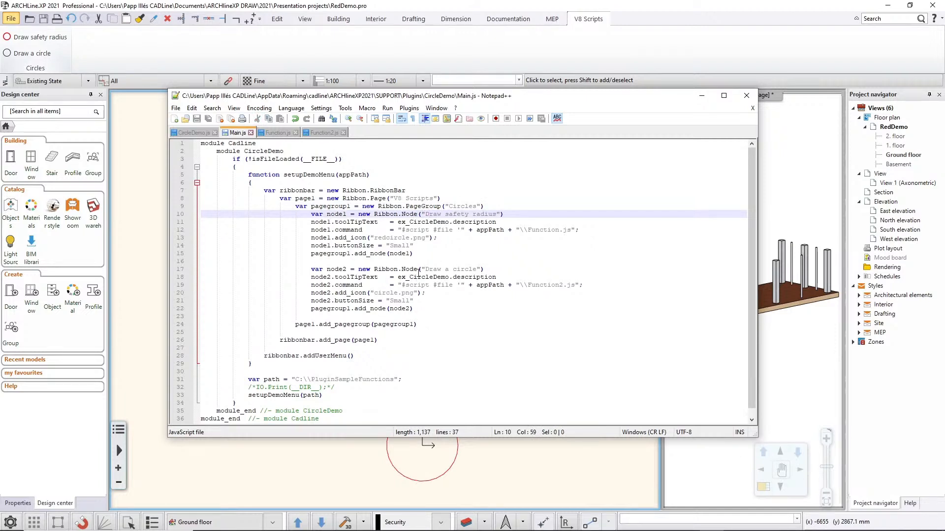
{"action": "left_click", "coordinate": [426, 270]}
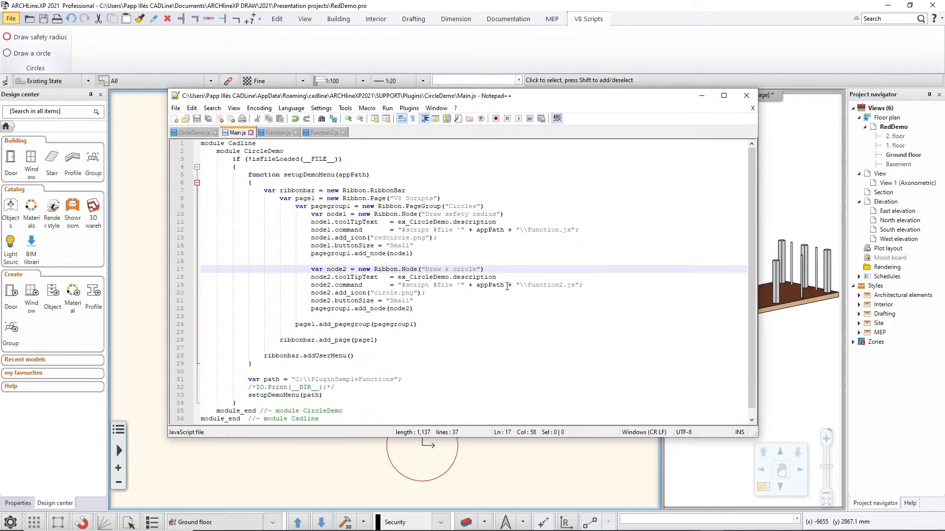
{"action": "left_click_drag", "start_coordinate": [528, 284], "coordinate": [574, 286]}
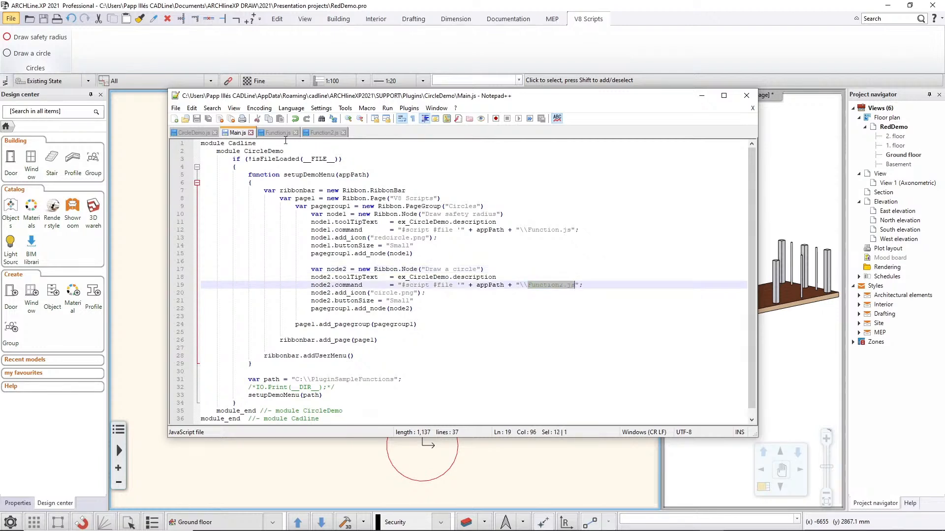
{"action": "left_click", "coordinate": [322, 133]}
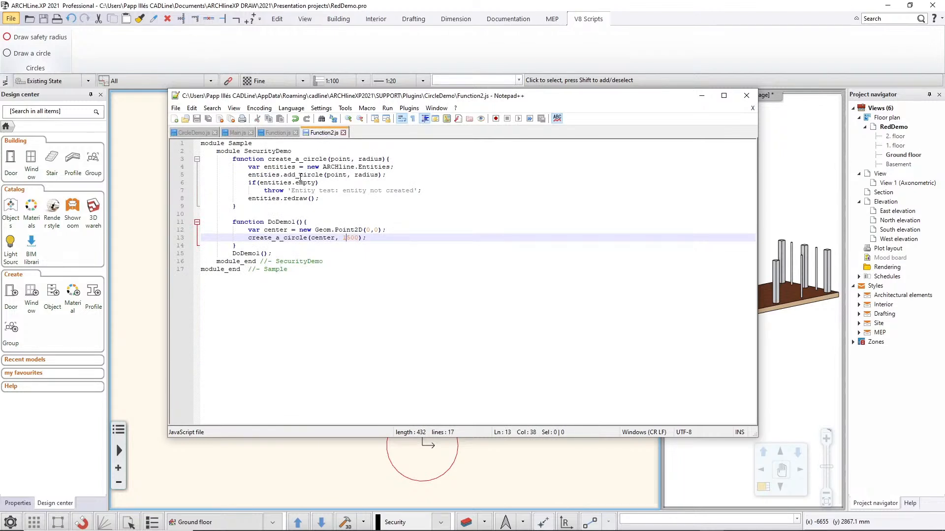
{"action": "left_click", "coordinate": [236, 133]}
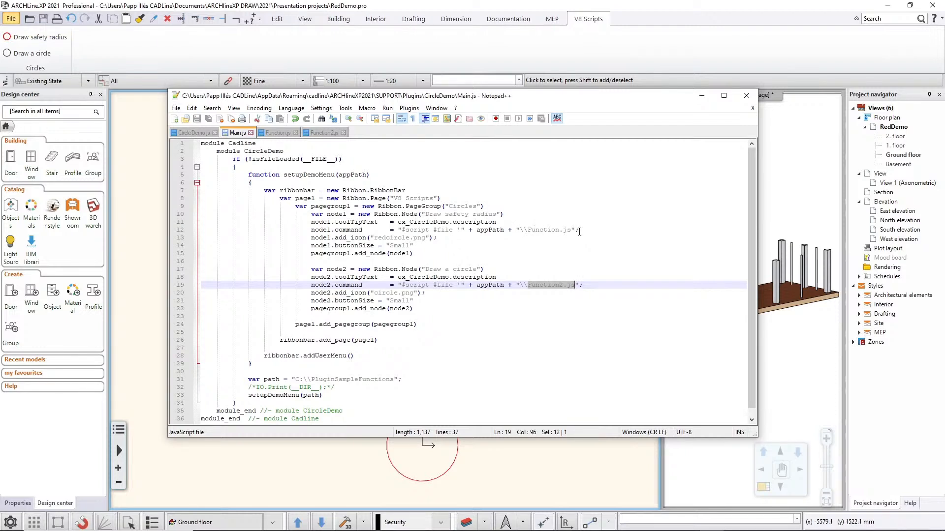
In ARCHLine.XP, run the Draw safety radius script on the ground floor plan and undo the circles drawn around the columns.
{"action": "left_click", "coordinate": [337, 49]}
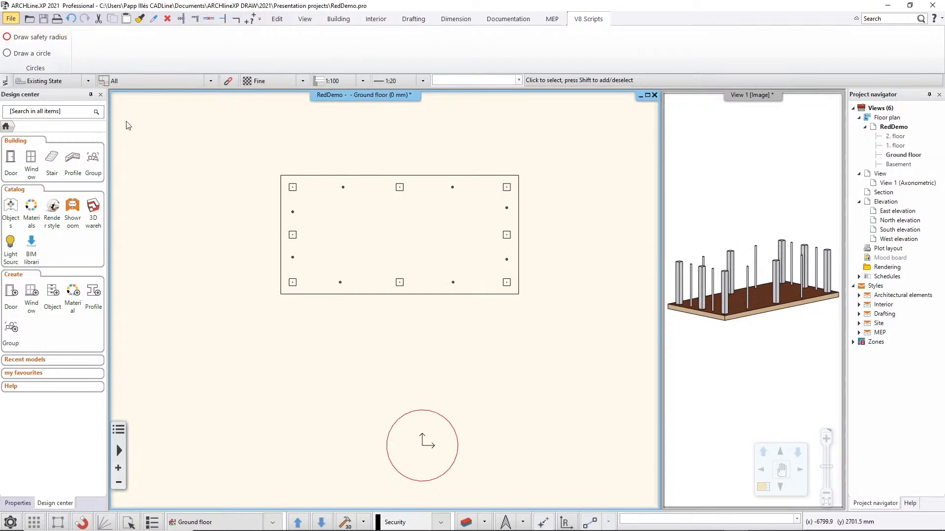
{"action": "left_click", "coordinate": [48, 43]}
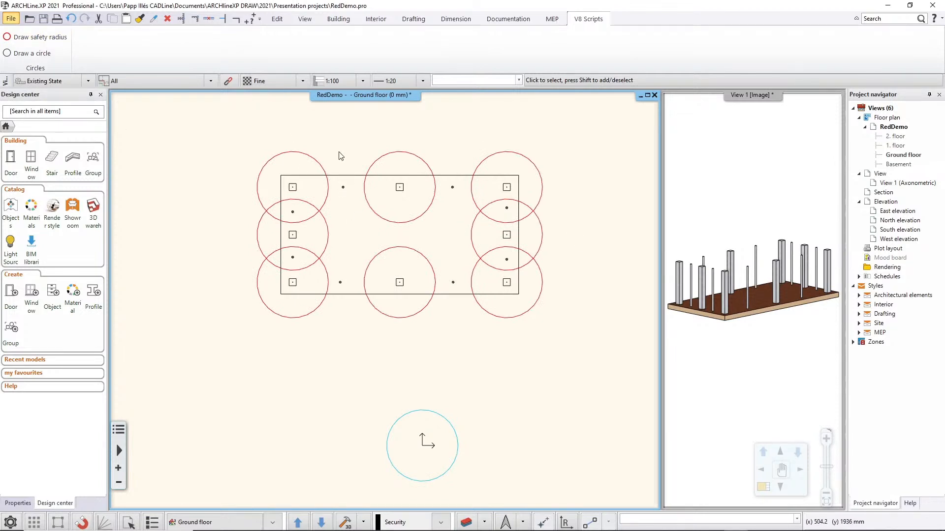
{"action": "left_click", "coordinate": [72, 19]}
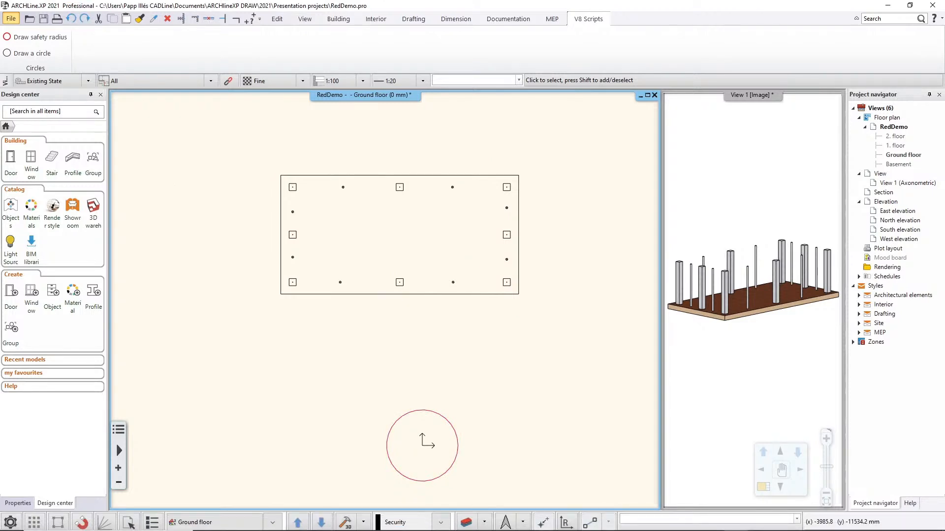
Switch to Function.js in Notepad++ and examine the findAllColumns function's "Column" type check and the findProperty function.
{"action": "key", "text": "alt+Tab"}
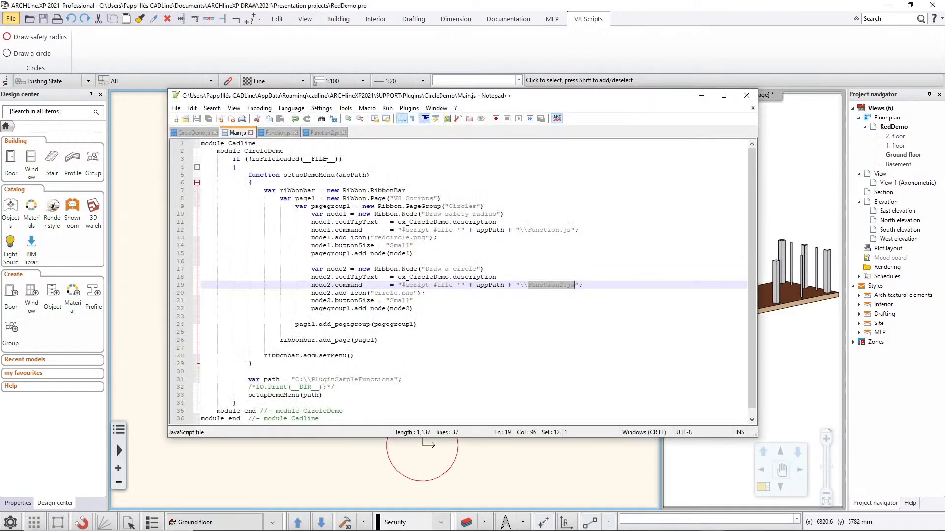
{"action": "left_click", "coordinate": [278, 132]}
{"action": "scroll", "coordinate": [499, 267], "scroll_direction": "up", "scroll_amount": 10}
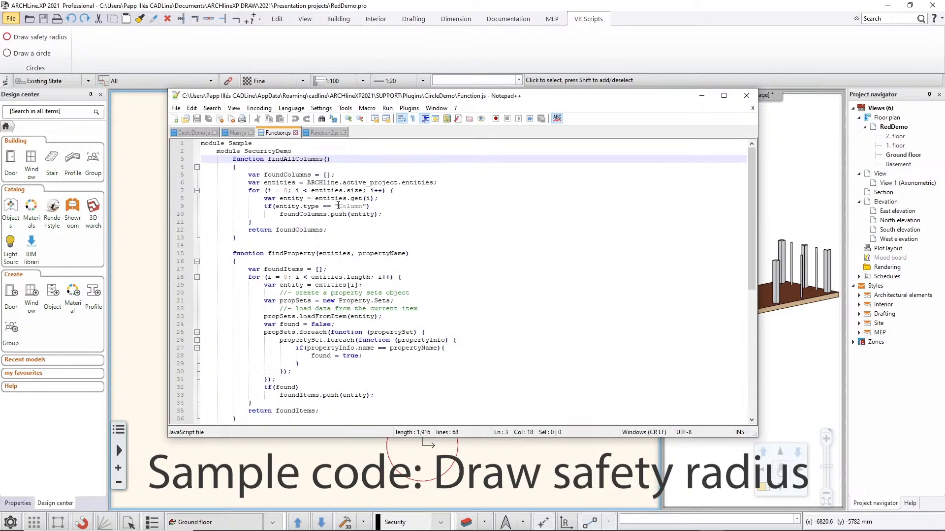
{"action": "left_click_drag", "start_coordinate": [338, 206], "coordinate": [371, 213]}
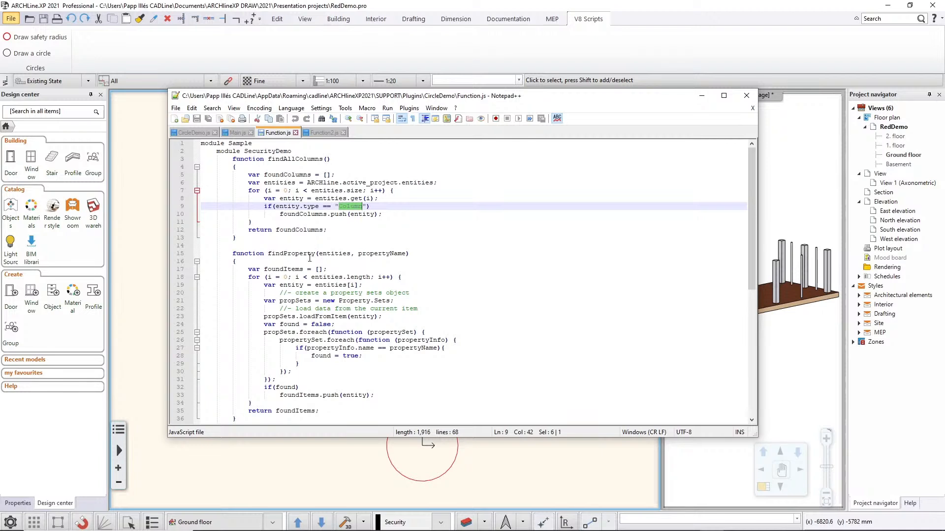
{"action": "scroll", "coordinate": [322, 256], "scroll_direction": "down", "scroll_amount": 11}
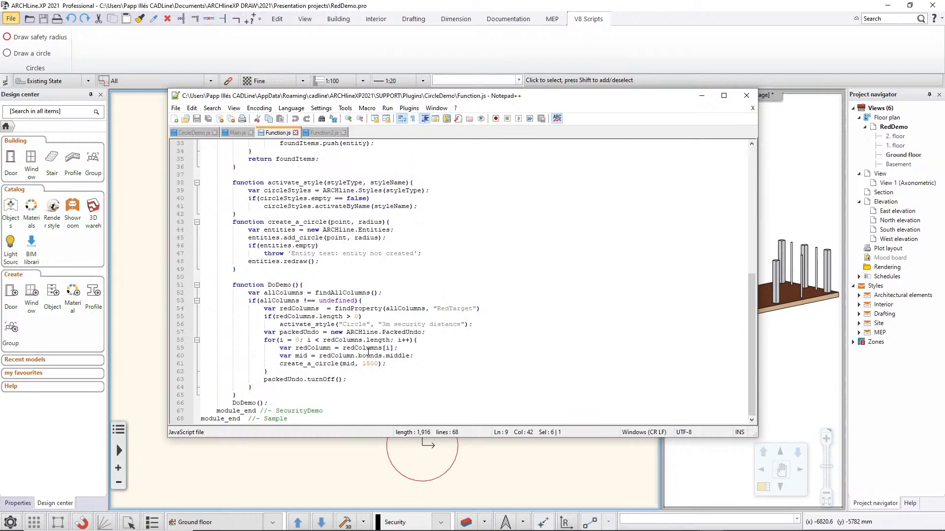
{"action": "scroll", "coordinate": [323, 258], "scroll_direction": "up", "scroll_amount": 9}
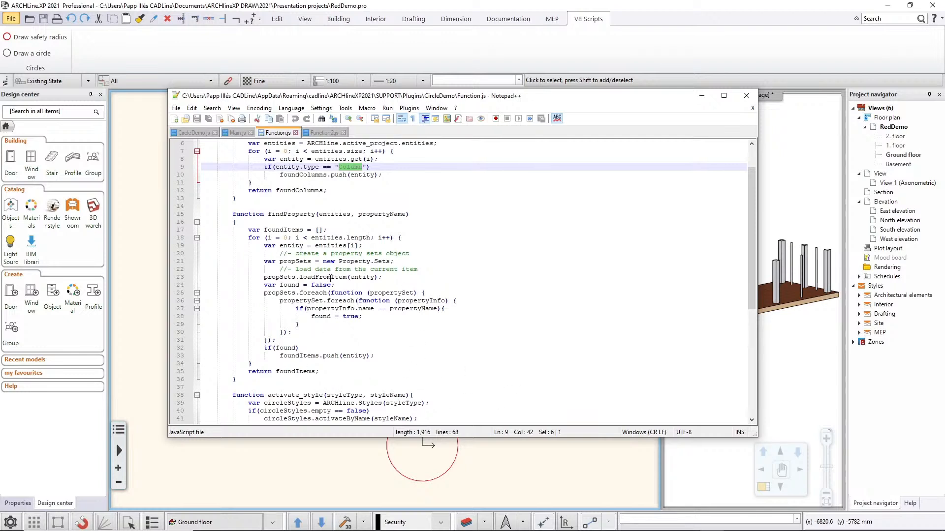
Examine the DoDemo function in Function.js, including the "RedTarget" property name it uses to filter the columns.
{"action": "scroll", "coordinate": [506, 217], "scroll_direction": "down", "scroll_amount": 9}
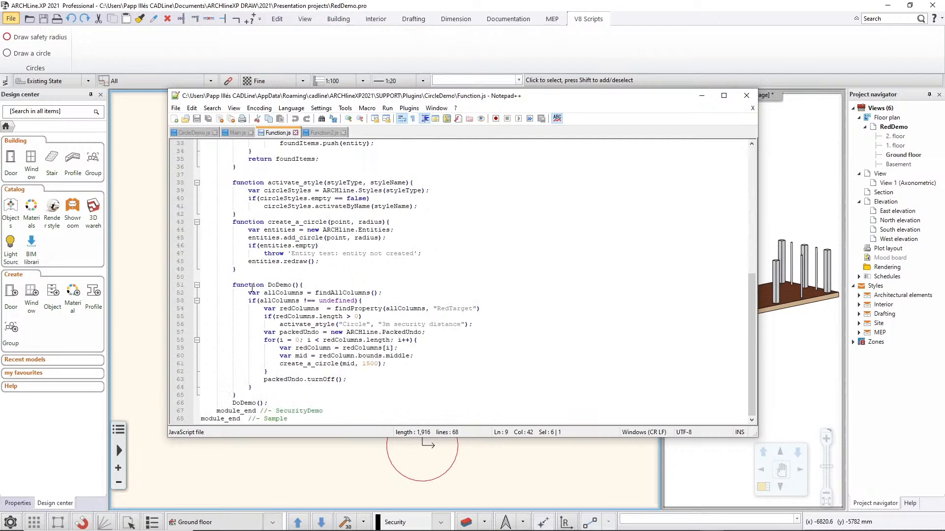
{"action": "left_click_drag", "start_coordinate": [232, 285], "coordinate": [312, 286]}
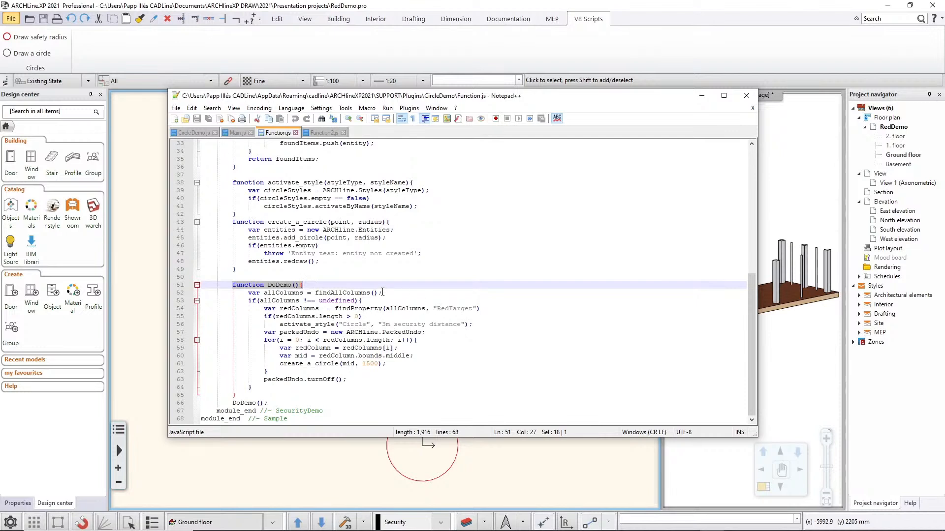
{"action": "left_click_drag", "start_coordinate": [437, 309], "coordinate": [473, 309]}
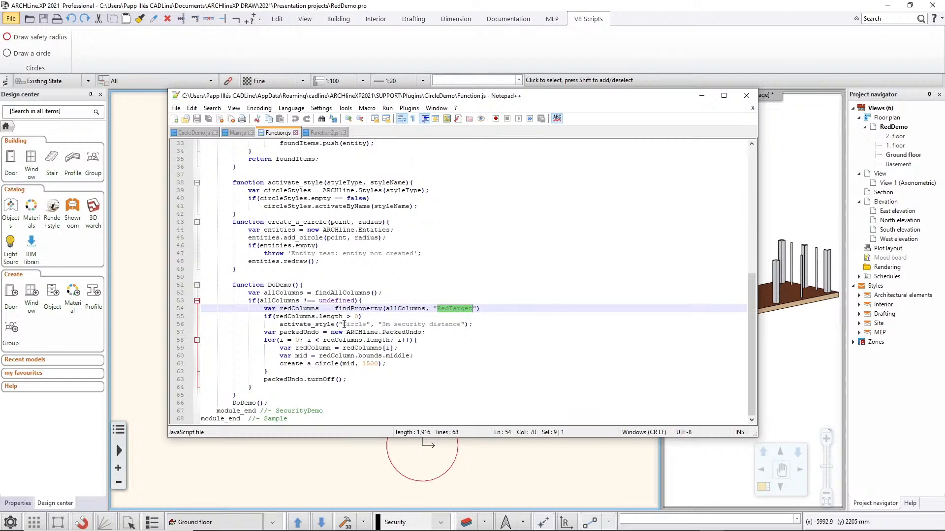
Examine DoDemo's "3m security distance" circle style, the mid point, the radius passed to create_a_circle and the "RedTarget" property name.
{"action": "left_click_drag", "start_coordinate": [382, 324], "coordinate": [458, 325]}
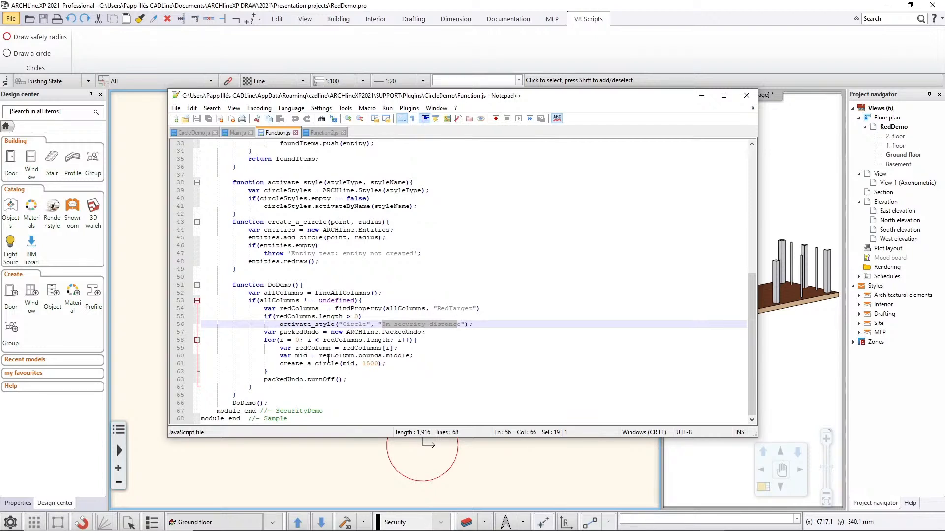
{"action": "double_click", "coordinate": [297, 356]}
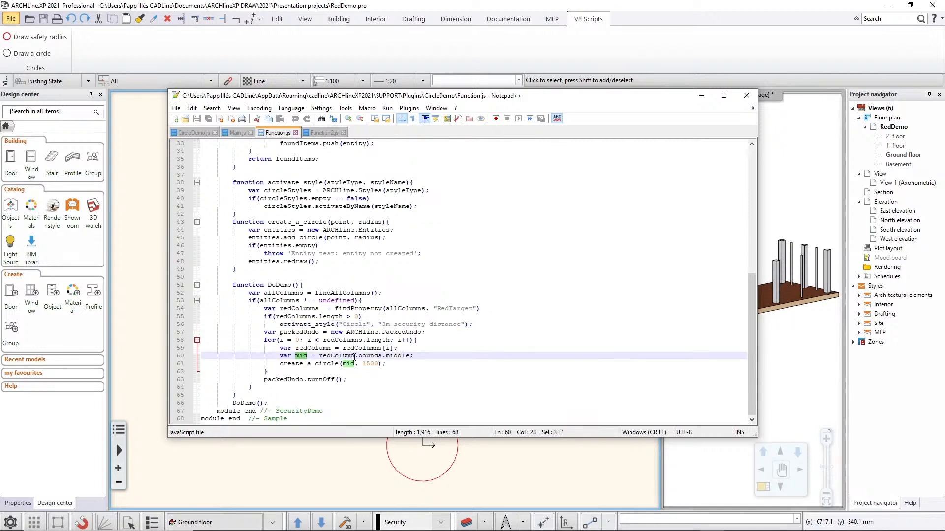
{"action": "left_click_drag", "start_coordinate": [362, 364], "coordinate": [378, 364]}
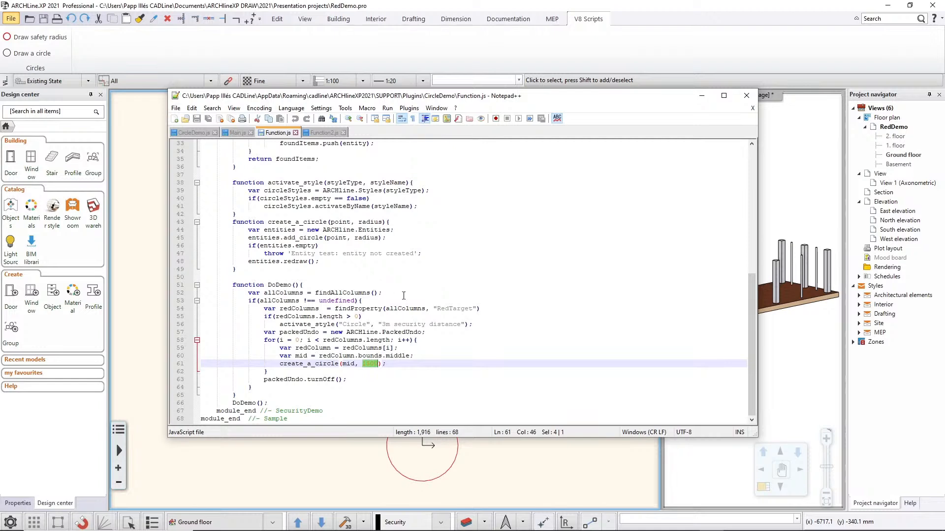
{"action": "left_click_drag", "start_coordinate": [436, 308], "coordinate": [473, 309]}
{"action": "left_click", "coordinate": [443, 317]}
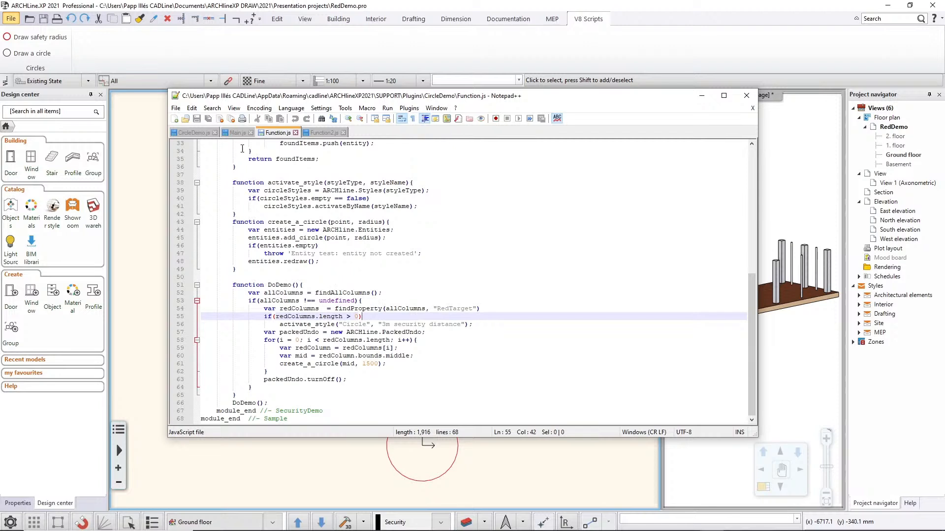
In ARCHLine.XP, run the Draw safety radius script on the ground floor plan again and undo the circles.
{"action": "left_click", "coordinate": [201, 66]}
{"action": "left_click", "coordinate": [30, 38]}
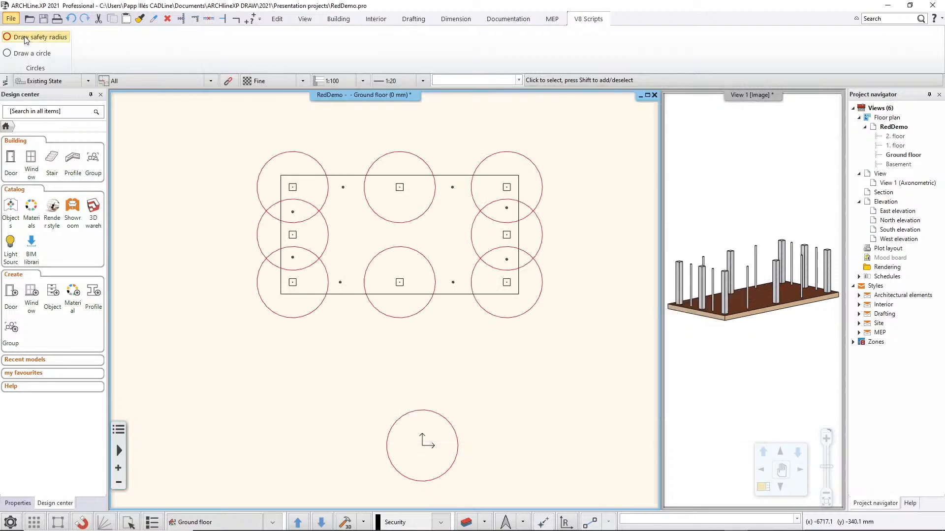
{"action": "left_click", "coordinate": [71, 19]}
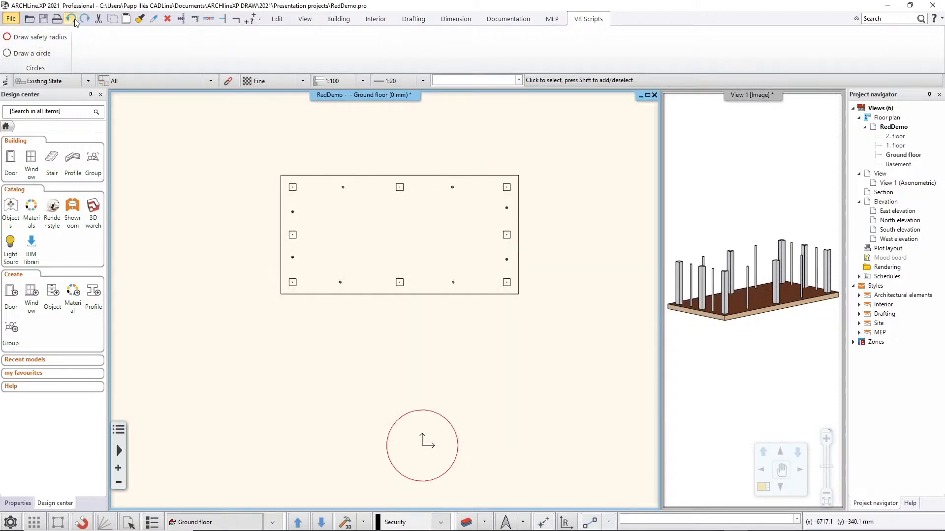
Erase the RedTarget parameter from the BIM parameters of the square column midway along the slab's upper edge.
{"action": "left_click", "coordinate": [400, 187]}
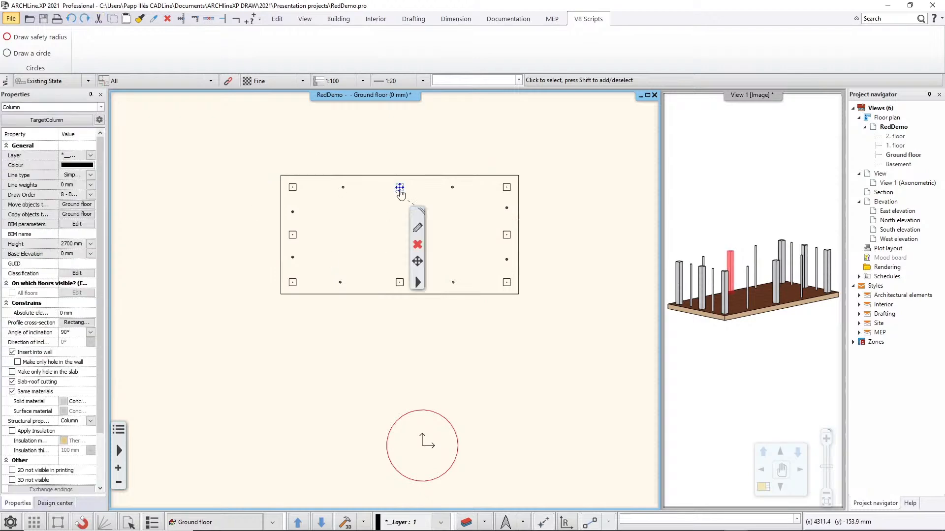
{"action": "left_click", "coordinate": [419, 229]}
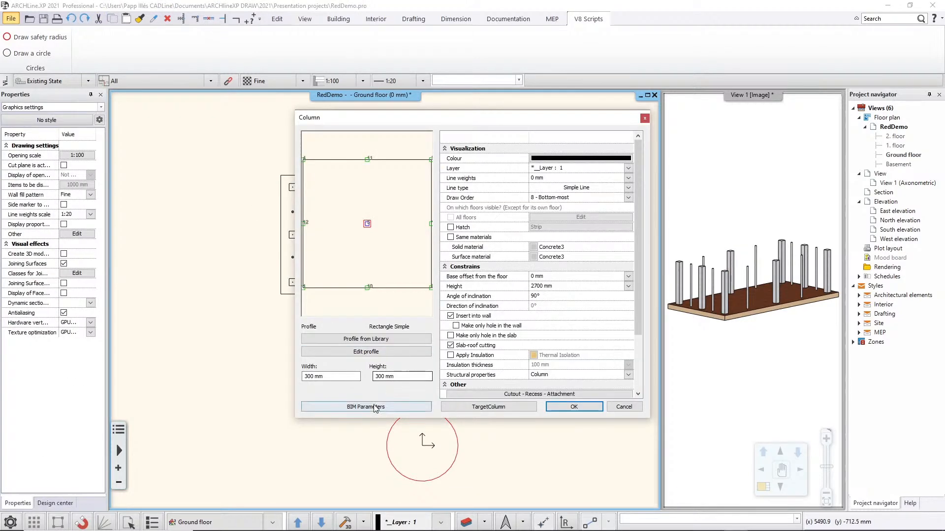
{"action": "left_click", "coordinate": [355, 406]}
{"action": "left_click", "coordinate": [444, 259]}
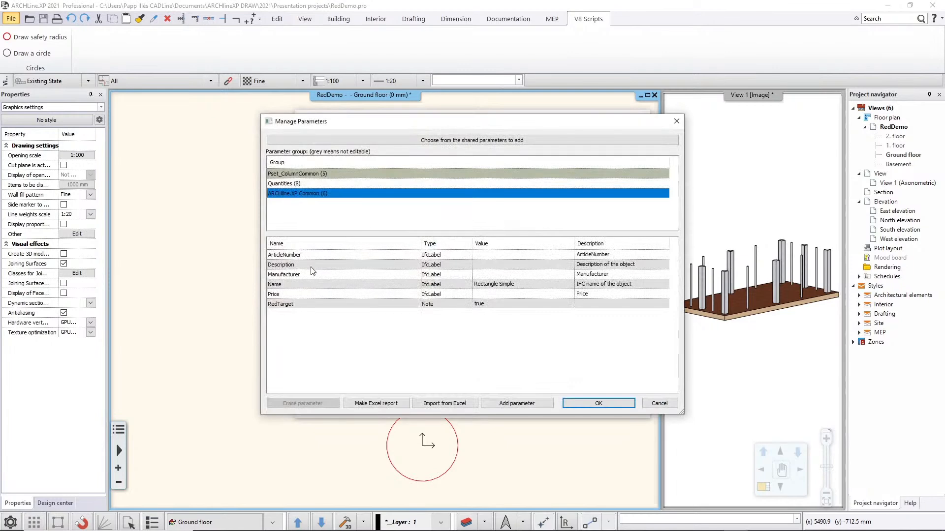
{"action": "left_click", "coordinate": [309, 305]}
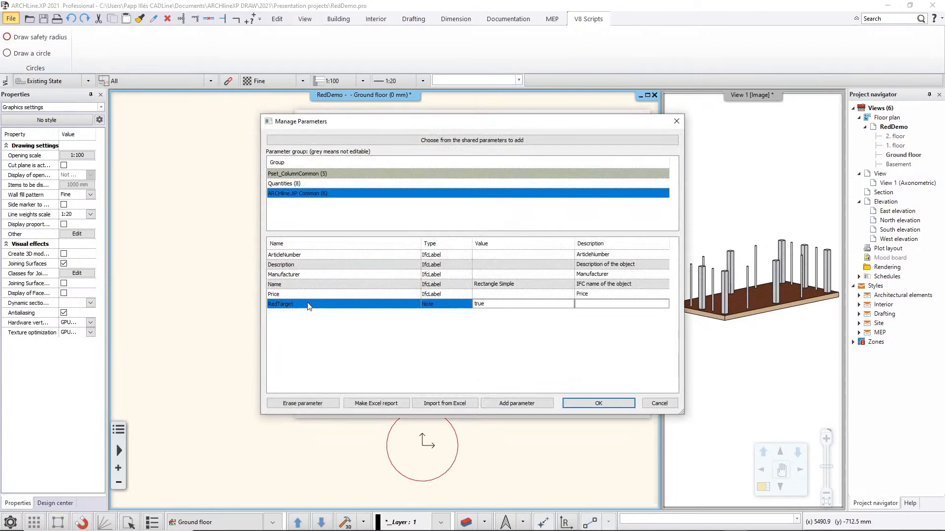
{"action": "left_click", "coordinate": [297, 403]}
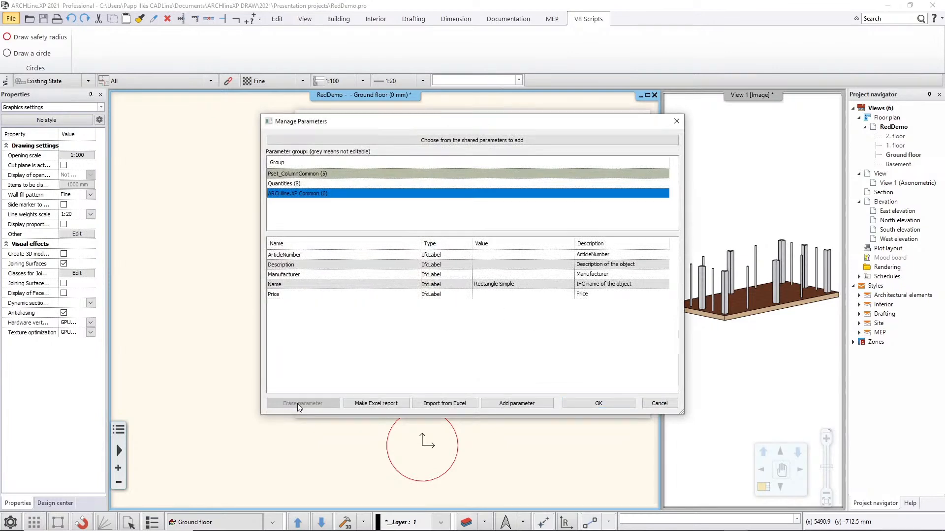
{"action": "left_click", "coordinate": [575, 402]}
{"action": "left_click", "coordinate": [570, 408]}
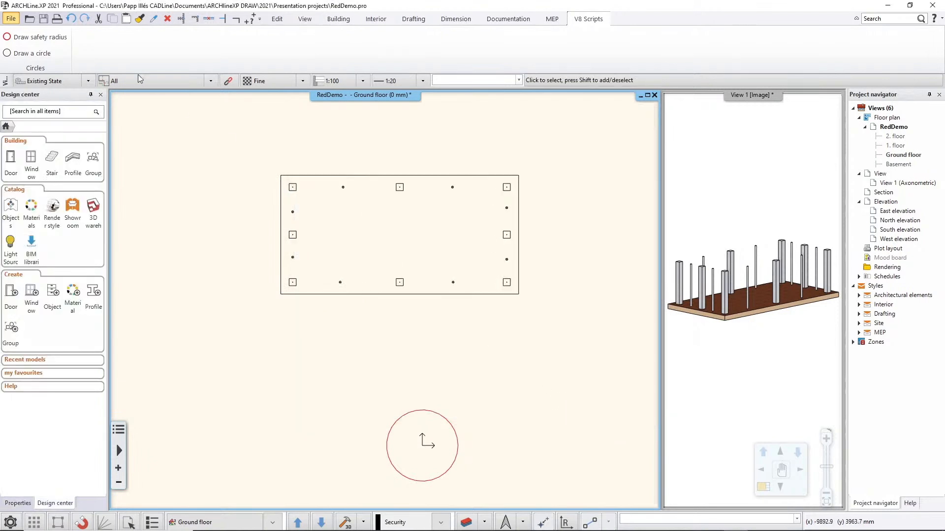
Run the Draw safety radius script to draw circles around the columns that still have the RedTarget parameter.
{"action": "left_click", "coordinate": [37, 40]}
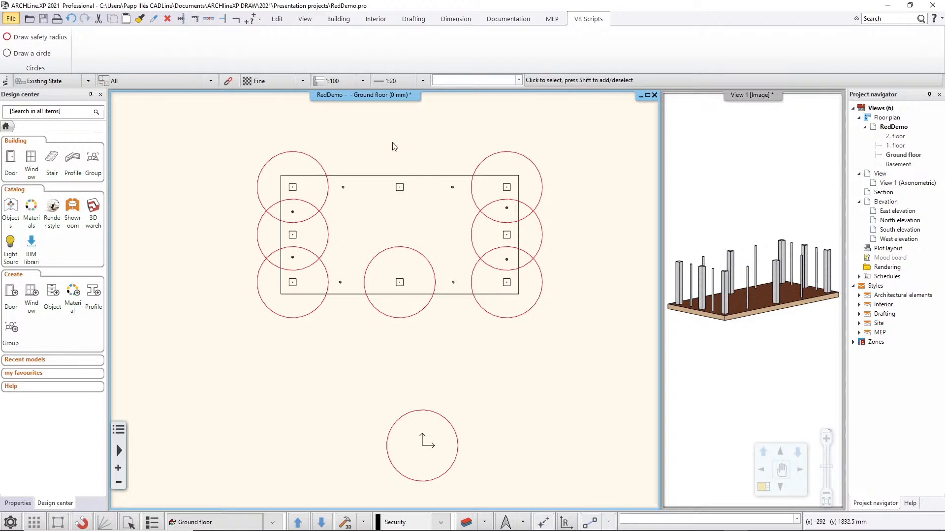
{"action": "middle_click_drag", "start_coordinate": [397, 150], "coordinate": [432, 191]}
{"action": "scroll", "coordinate": [423, 196], "scroll_direction": "down", "scroll_amount": 1}
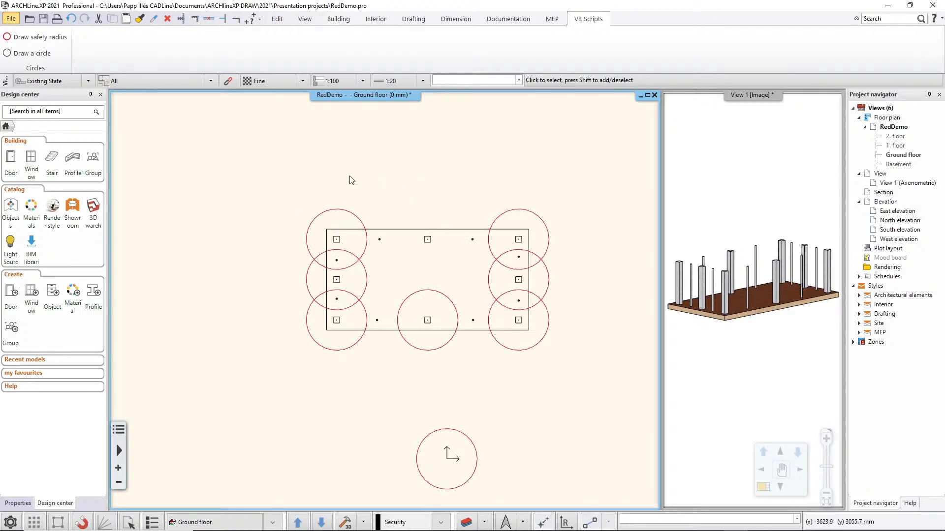
Start adding a BIM parameter to the four small round columns along the slab's upper and lower edges, then cancel it.
{"action": "left_click", "coordinate": [10, 22]}
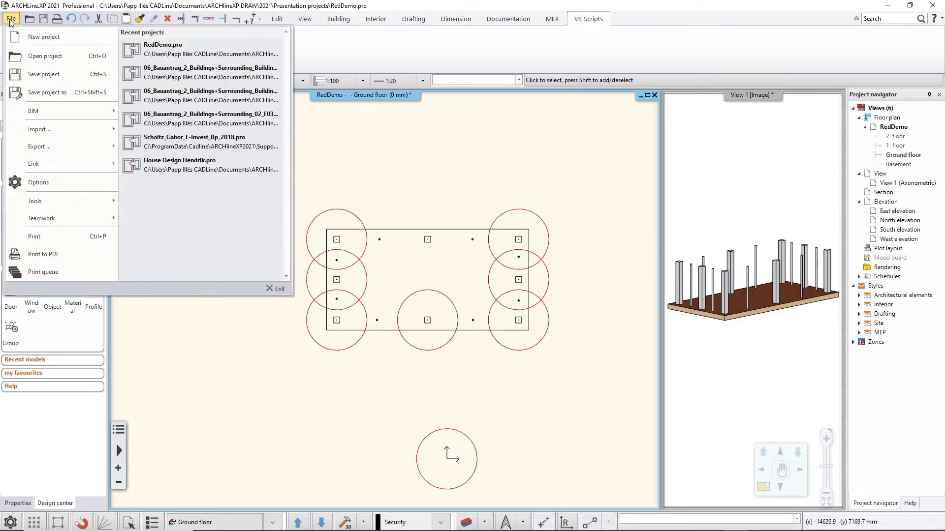
{"action": "mouse_move", "coordinate": [39, 114]}
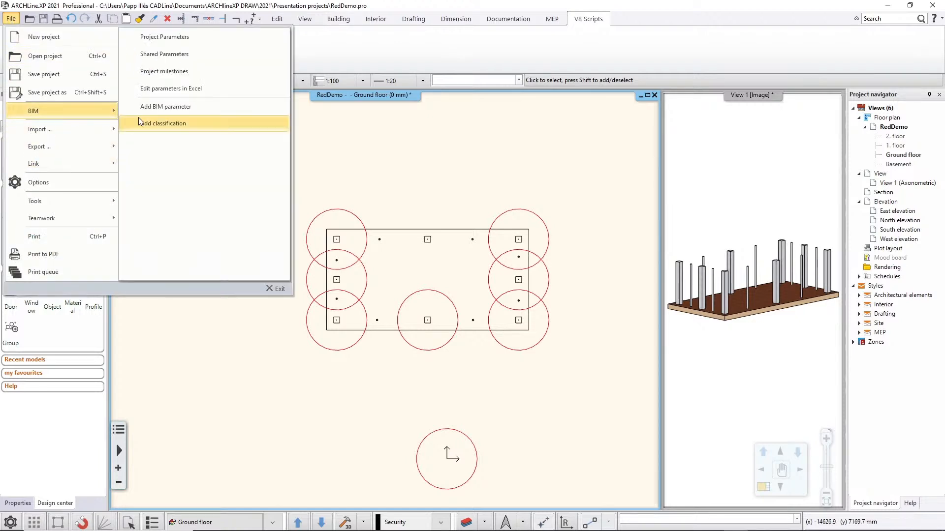
{"action": "left_click", "coordinate": [191, 107]}
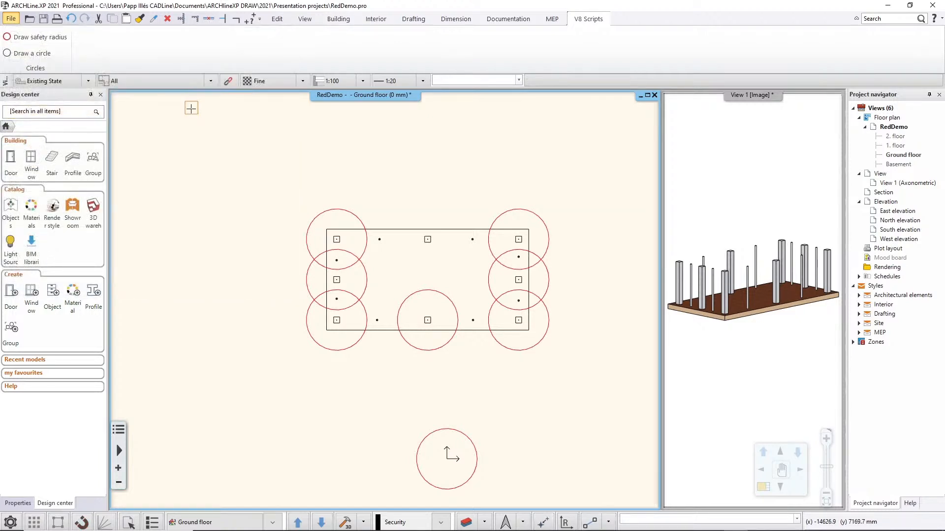
{"action": "left_click", "coordinate": [377, 320]}
{"action": "left_click", "coordinate": [472, 320]}
{"action": "left_click", "coordinate": [475, 240]}
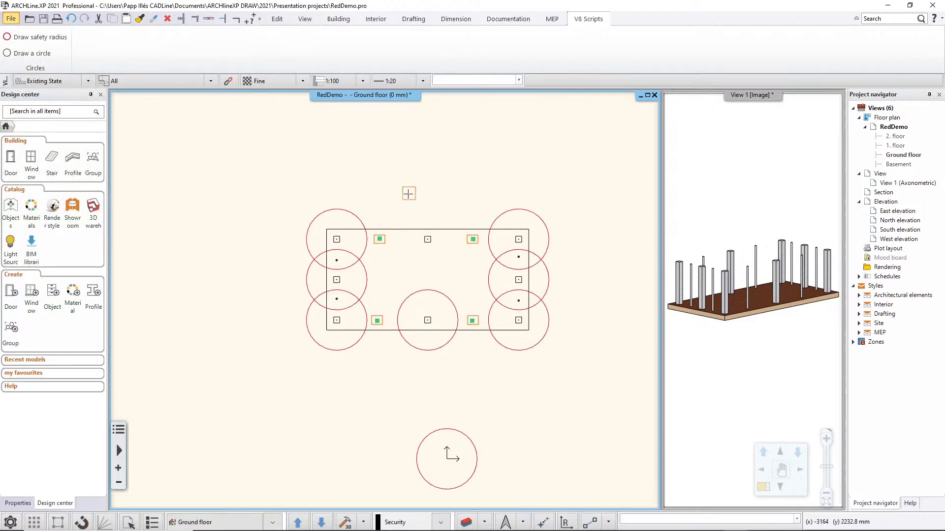
{"action": "right_click", "coordinate": [408, 191]}
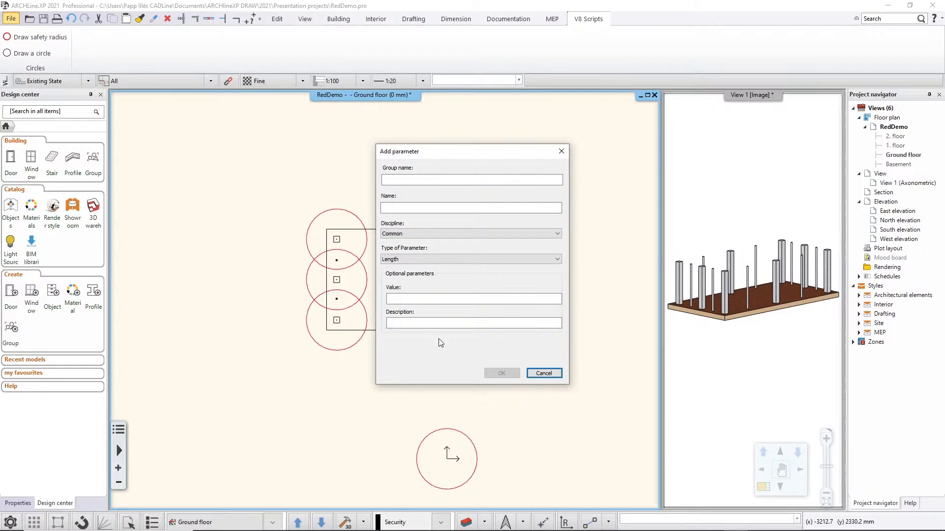
{"action": "left_click", "coordinate": [544, 373]}
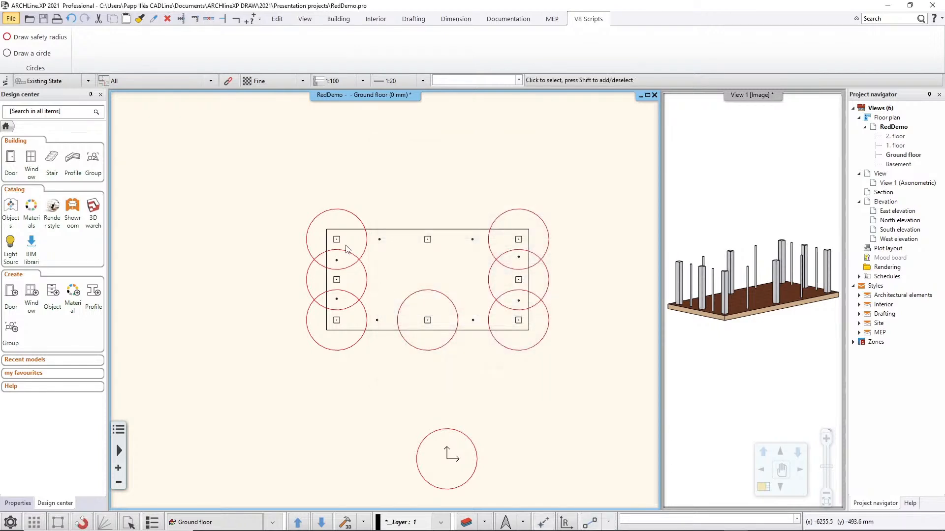
Examine the Acoustic group in the BIM parameters of the upper edge's first small round column and close them without changes.
{"action": "left_click", "coordinate": [379, 240]}
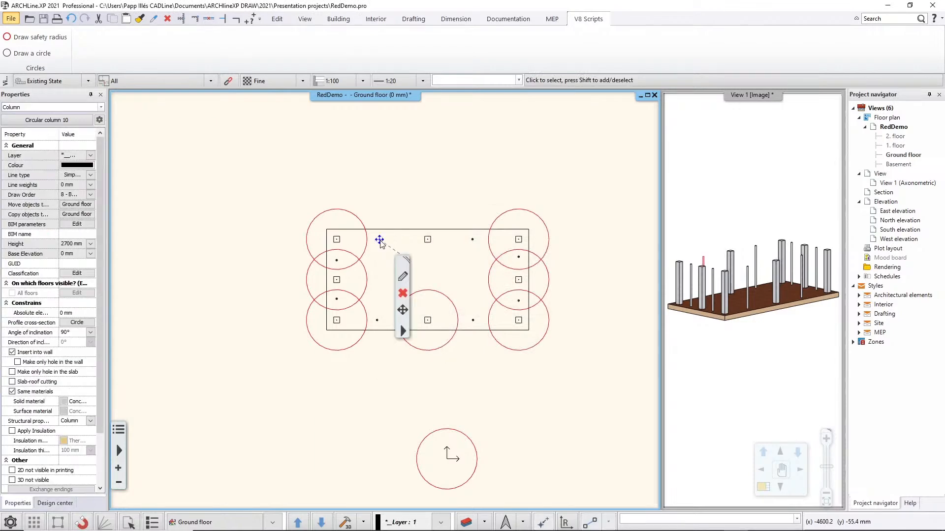
{"action": "left_click", "coordinate": [64, 225]}
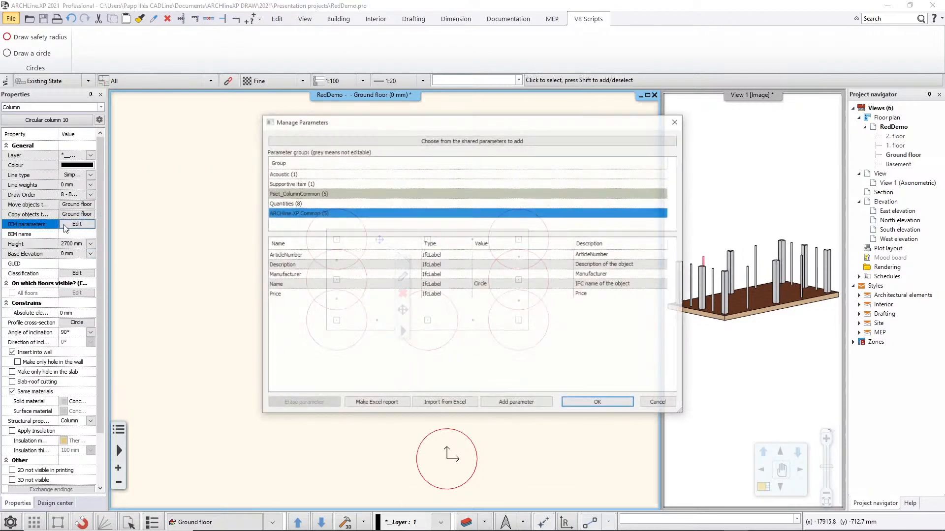
{"action": "left_click", "coordinate": [273, 175]}
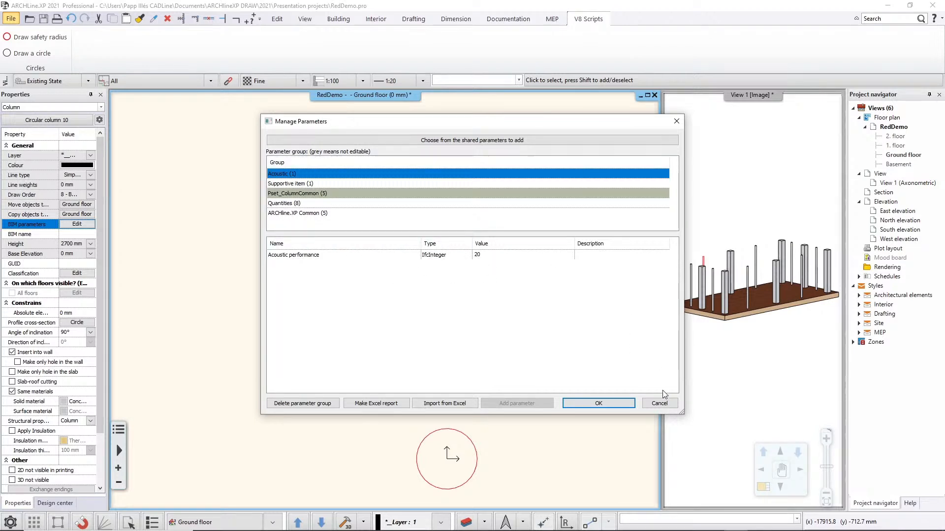
{"action": "left_click", "coordinate": [659, 404]}
{"action": "left_click", "coordinate": [388, 175]}
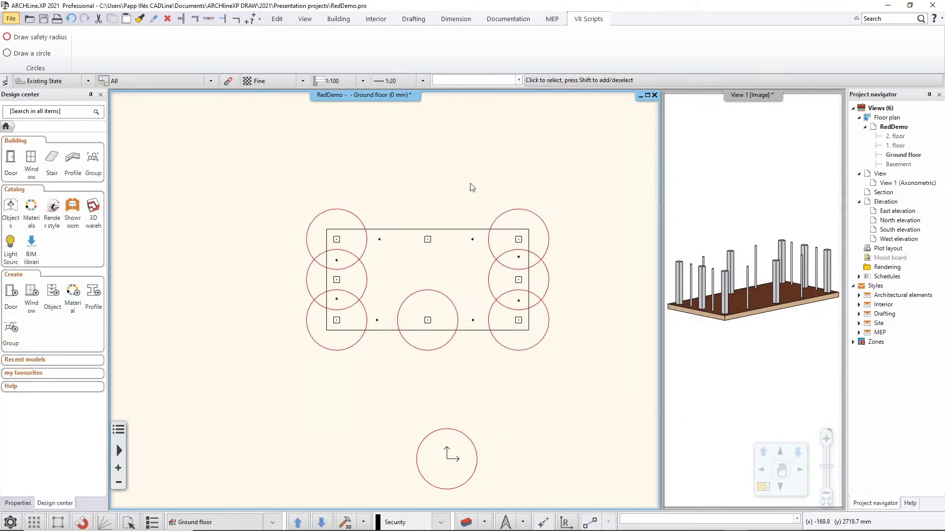